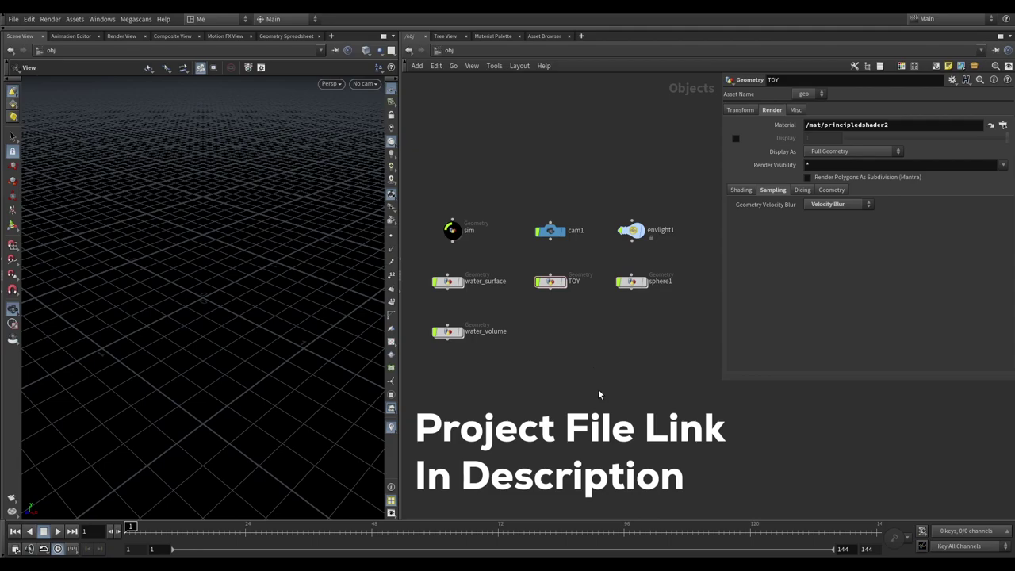
Dive into the sim geometry node and zoom to the box1 node cluster
{"action": "middle_click_drag", "start_coordinate": [590, 375], "coordinate": [625, 371]}
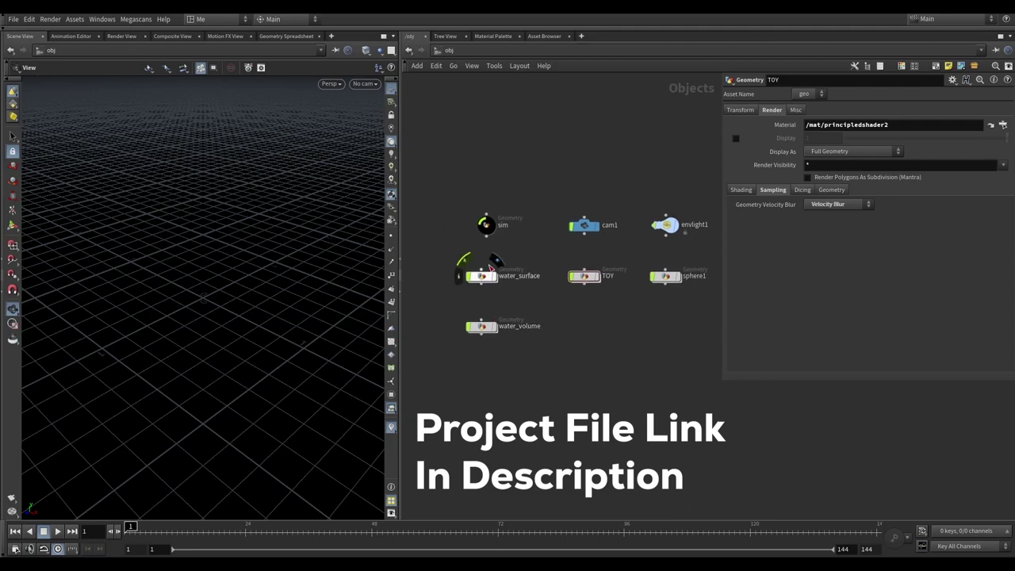
{"action": "double_click", "coordinate": [484, 224]}
{"action": "scroll", "coordinate": [460, 317], "scroll_direction": "down", "scroll_amount": 3}
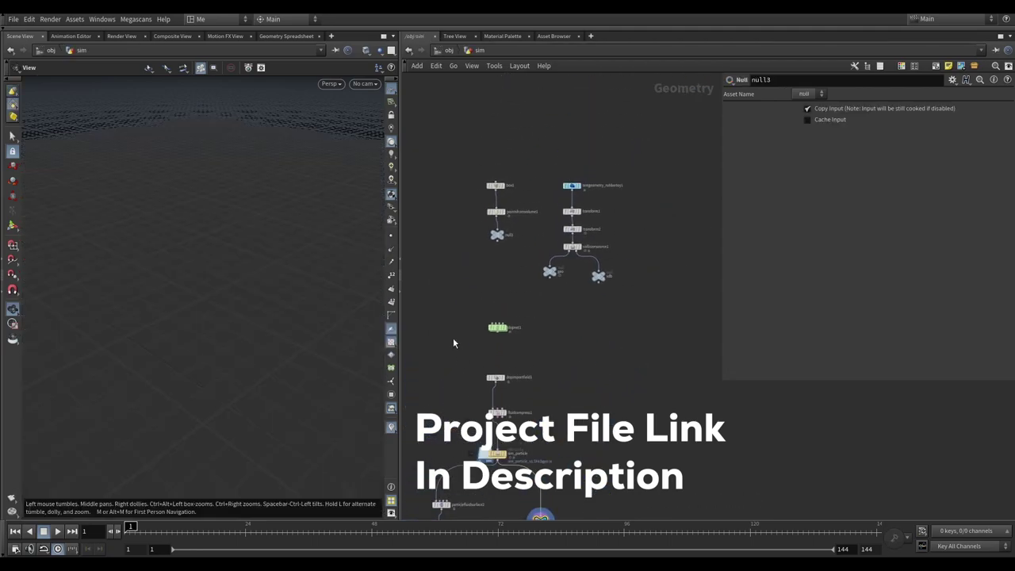
{"action": "scroll", "coordinate": [531, 222], "scroll_direction": "up", "scroll_amount": 4}
{"action": "scroll", "coordinate": [531, 215], "scroll_direction": "up", "scroll_amount": 2}
Check box1, display pointsfromvolume1, then put the display flag on testgeometry_rubbertoy1
{"action": "left_click", "coordinate": [452, 192]}
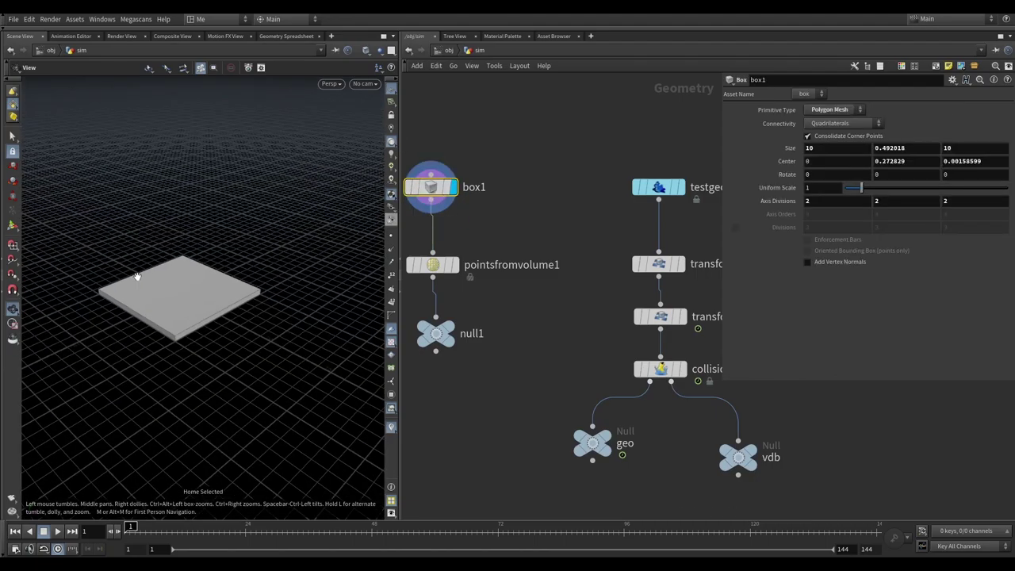
{"action": "middle_click_drag", "start_coordinate": [457, 273], "coordinate": [494, 236]}
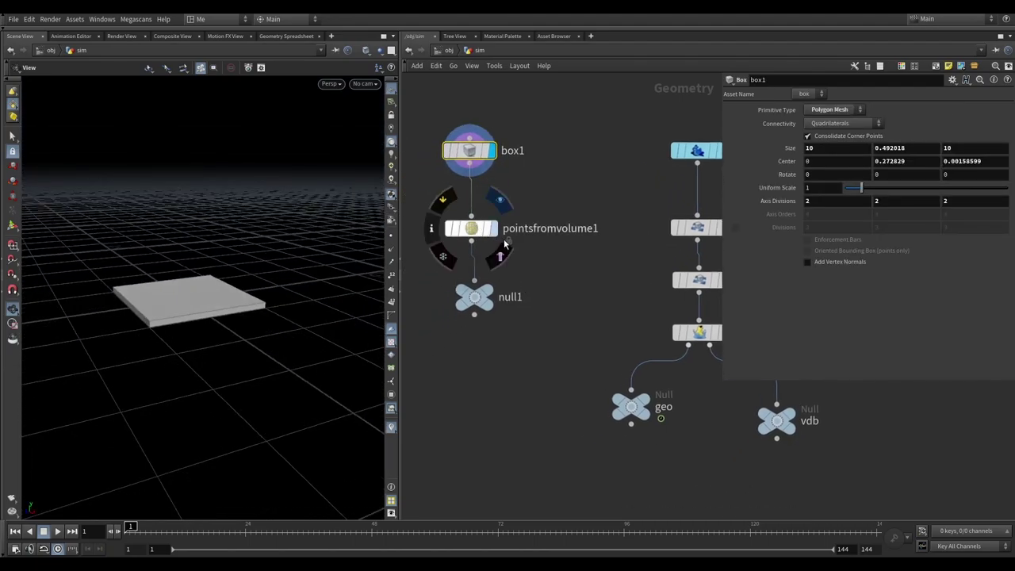
{"action": "left_click", "coordinate": [492, 229]}
{"action": "mouse_move", "coordinate": [580, 283]}
{"action": "middle_mouse_down"}
{"action": "mouse_move", "coordinate": [573, 256]}
{"action": "mouse_move", "coordinate": [631, 184]}
{"action": "middle_mouse_up"}
{"action": "left_click", "coordinate": [634, 96]}
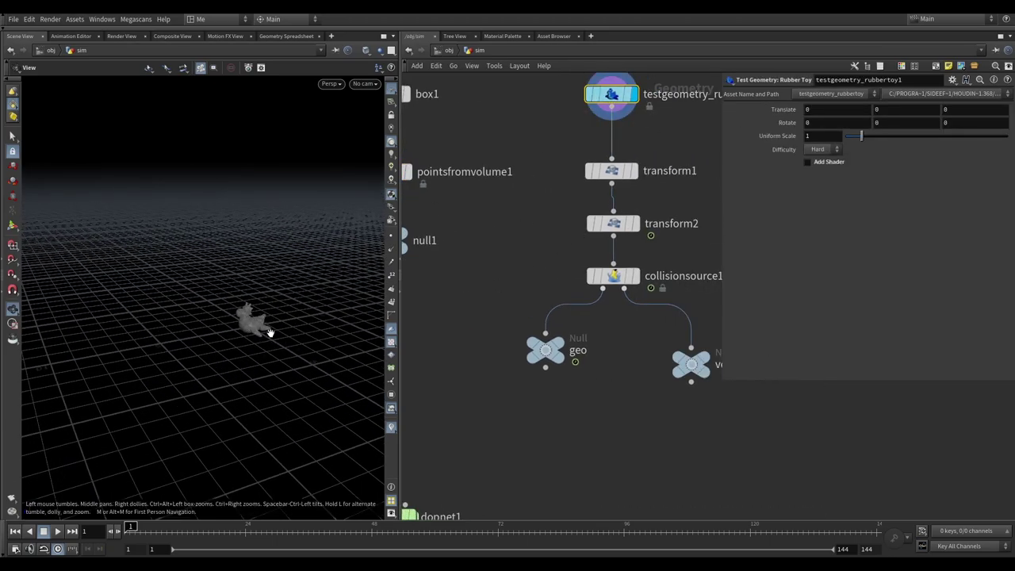
Inspect transform1 and transform2, and play the animation to preview the toy's motion
{"action": "middle_click_drag", "start_coordinate": [647, 247], "coordinate": [626, 229]}
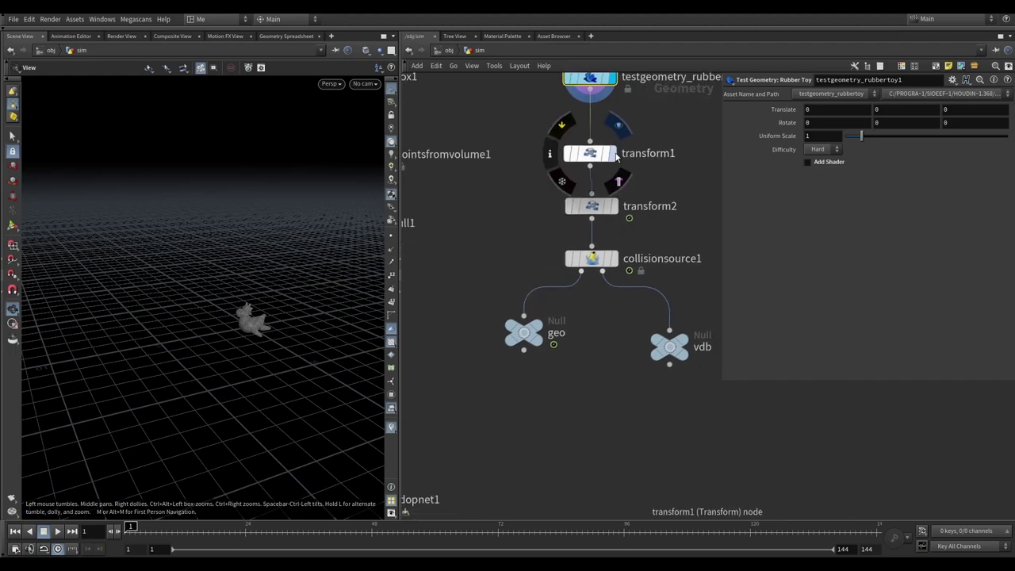
{"action": "left_click", "coordinate": [589, 153]}
{"action": "left_click", "coordinate": [593, 207]}
{"action": "left_click", "coordinate": [58, 531]}
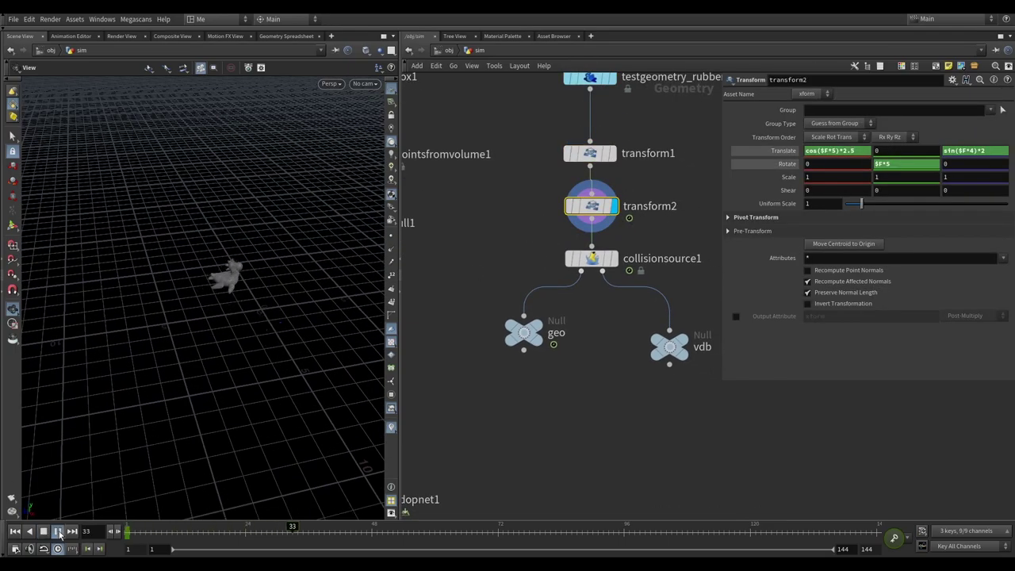
{"action": "mouse_move", "coordinate": [182, 389]}
{"action": "right_mouse_down"}
{"action": "mouse_move", "coordinate": [229, 360]}
{"action": "mouse_move", "coordinate": [190, 362]}
{"action": "right_mouse_up"}
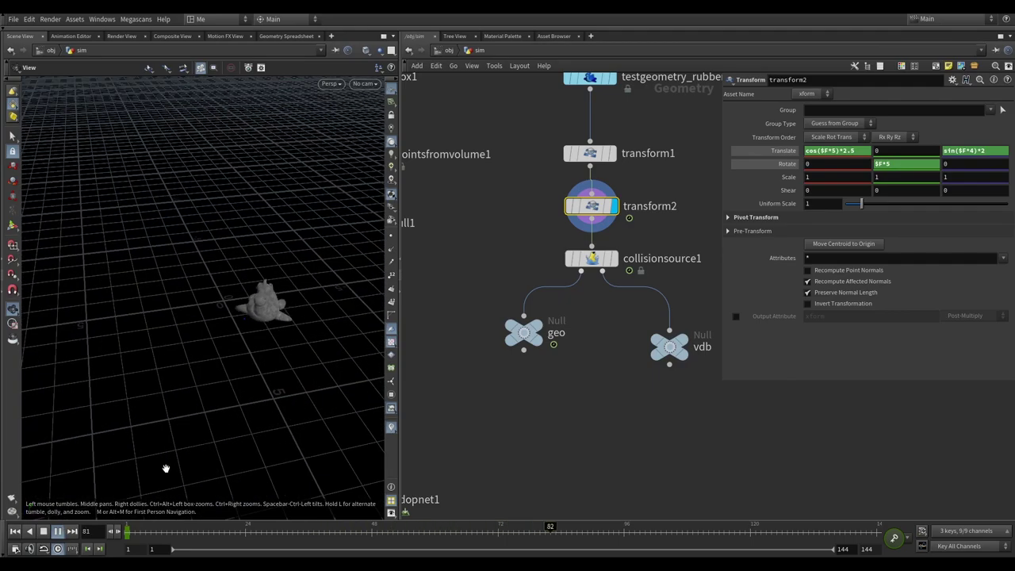
{"action": "key", "text": "ctrl+Up"}
Recheck transform2's cos($F*5)*2.5 and sin($F*4)*2 expressions, then step to collisionsource1
{"action": "left_click", "coordinate": [643, 155]}
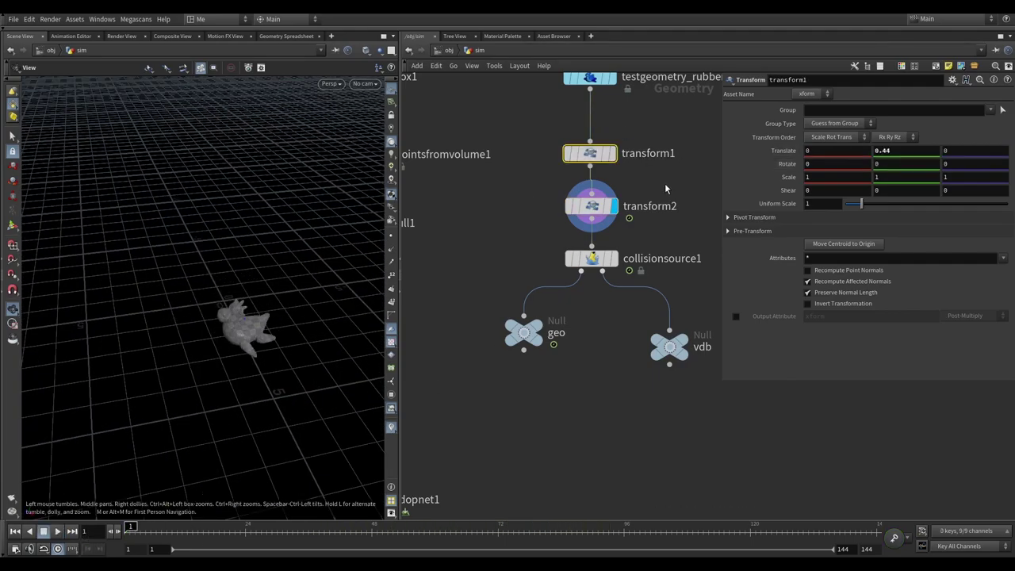
{"action": "left_click", "coordinate": [650, 206]}
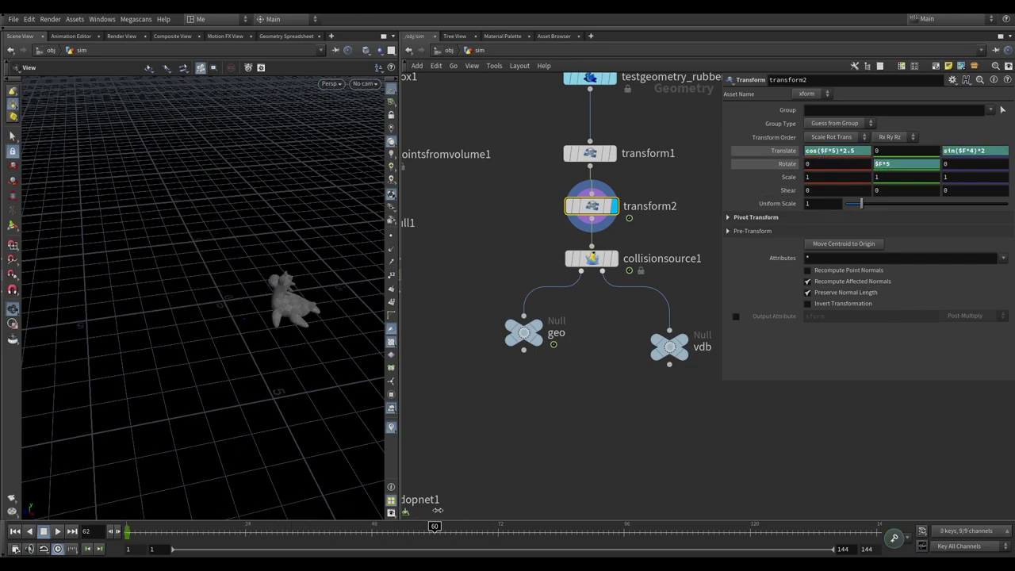
{"action": "key", "text": "Down"}
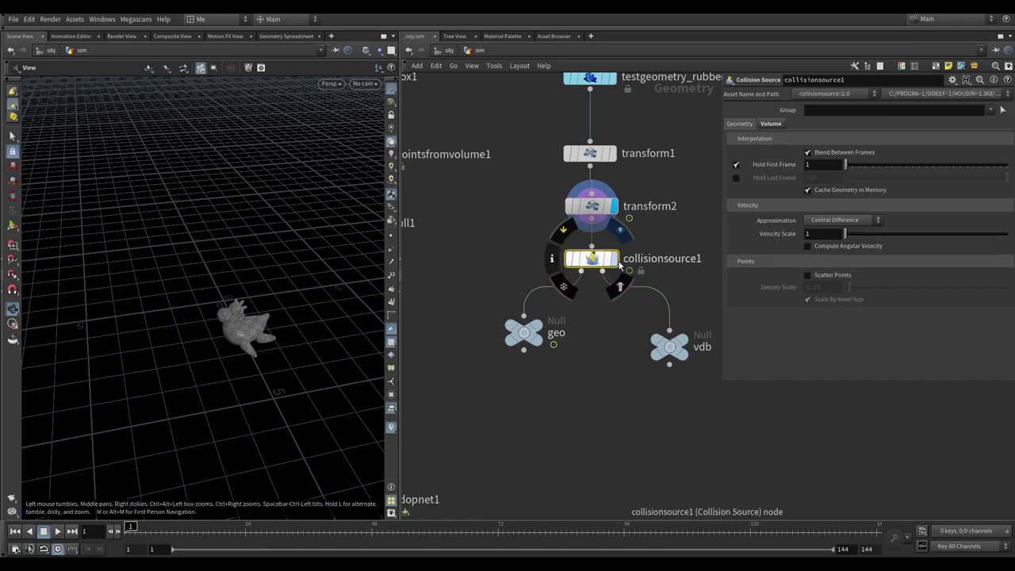
{"action": "middle_click_drag", "start_coordinate": [440, 290], "coordinate": [325, 280]}
{"action": "left_click_drag", "start_coordinate": [504, 311], "coordinate": [586, 377]}
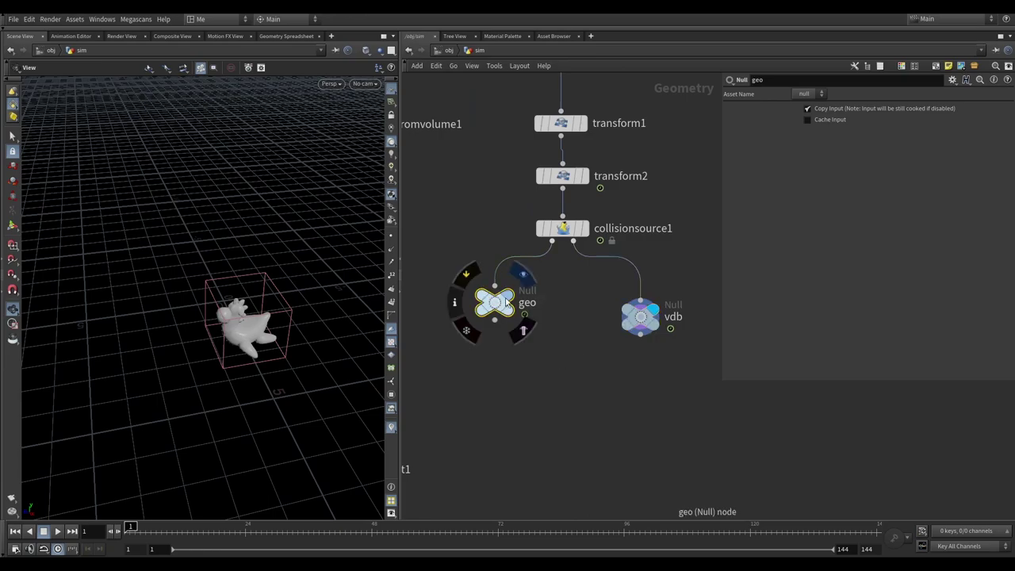
Display the geo null, then set the display flag on the vdb null at frame 1
{"action": "left_click", "coordinate": [494, 299]}
{"action": "left_click", "coordinate": [574, 306]}
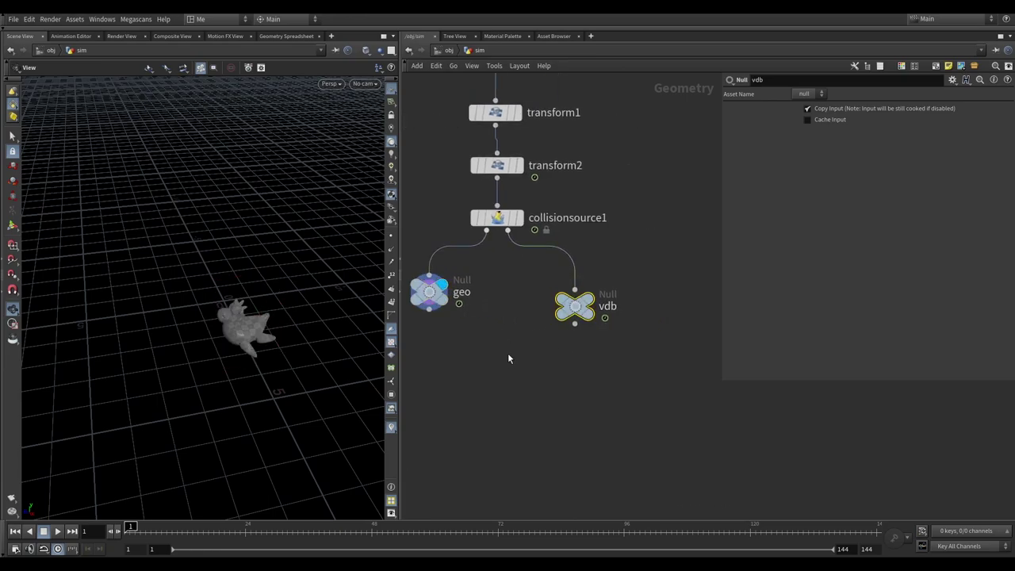
{"action": "key", "text": "h"}
{"action": "left_click", "coordinate": [636, 241]}
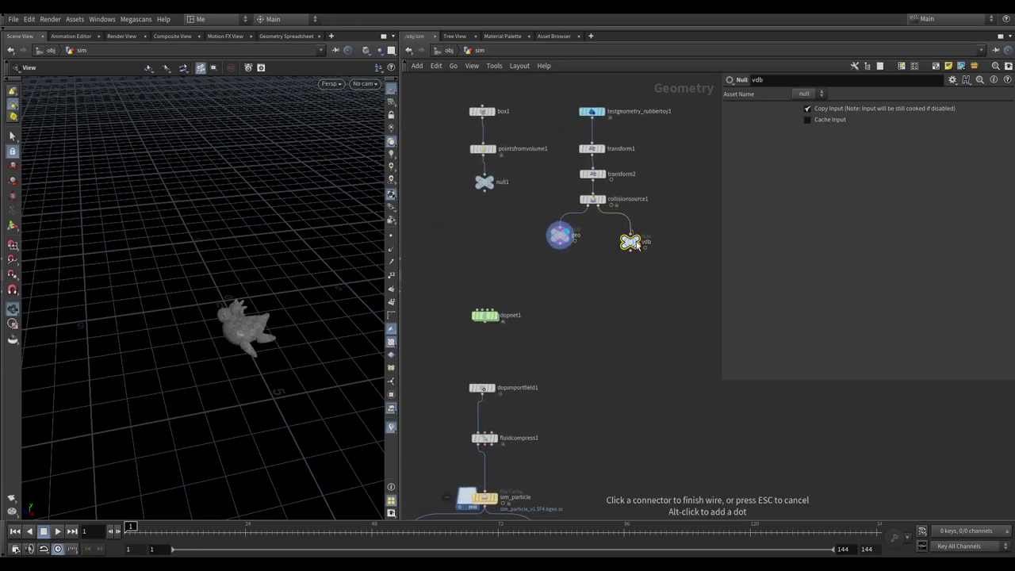
{"action": "left_click", "coordinate": [641, 238]}
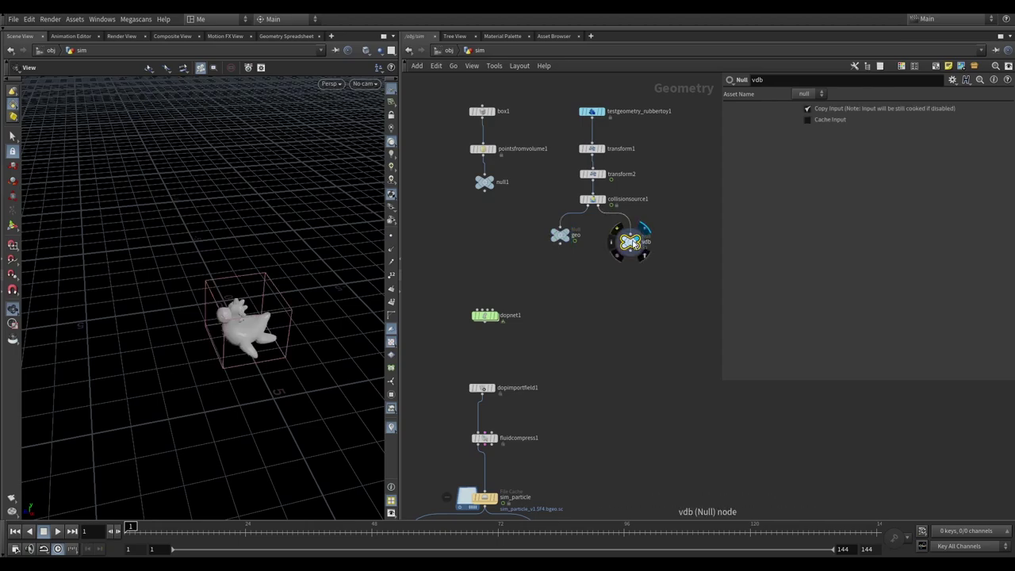
{"action": "key", "text": "ctrl+Up"}
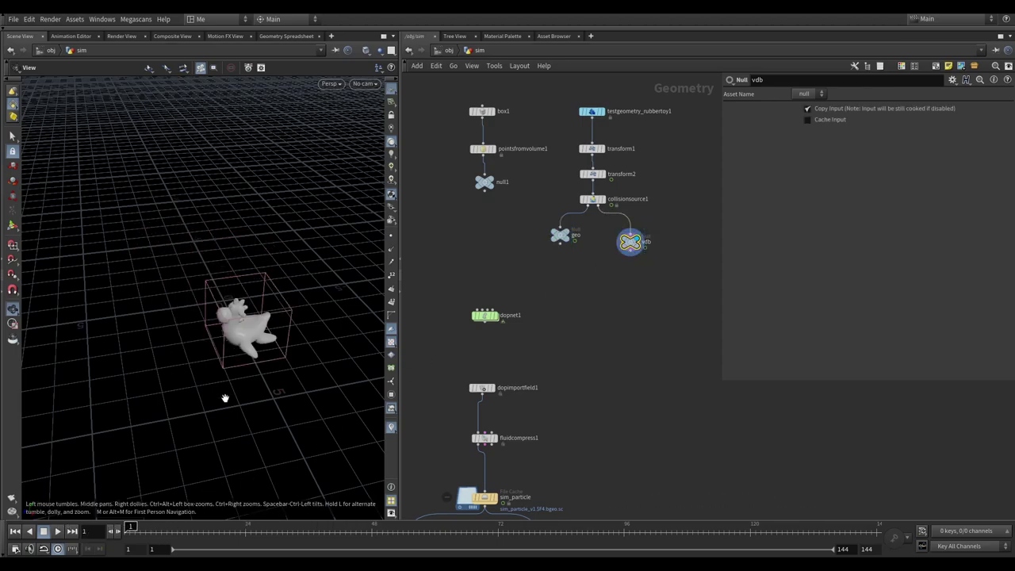
{"action": "scroll", "coordinate": [650, 277], "scroll_direction": "down", "scroll_amount": 2}
{"action": "scroll", "coordinate": [570, 254], "scroll_direction": "up", "scroll_amount": 5}
Select dopnet1, hop up to /obj and back into the sim network
{"action": "left_click", "coordinate": [515, 245]}
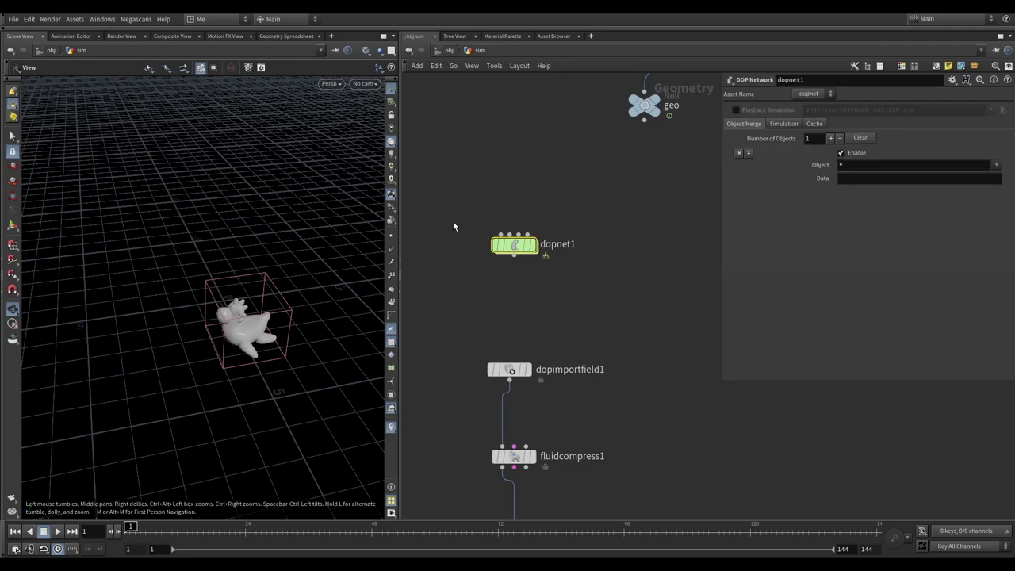
{"action": "middle_click_drag", "start_coordinate": [453, 220], "coordinate": [506, 322]}
{"action": "left_click", "coordinate": [447, 49]}
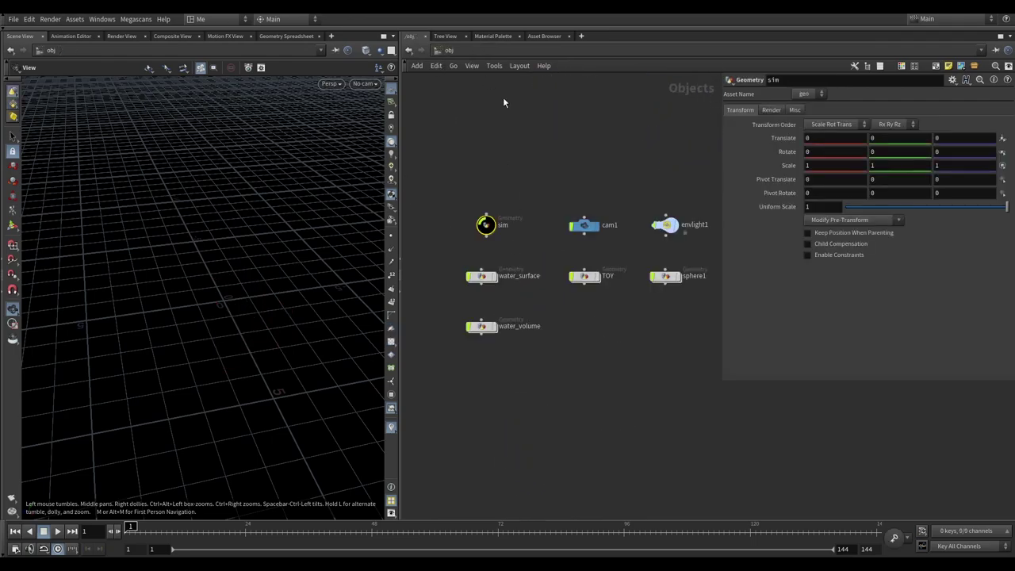
{"action": "double_click", "coordinate": [486, 225]}
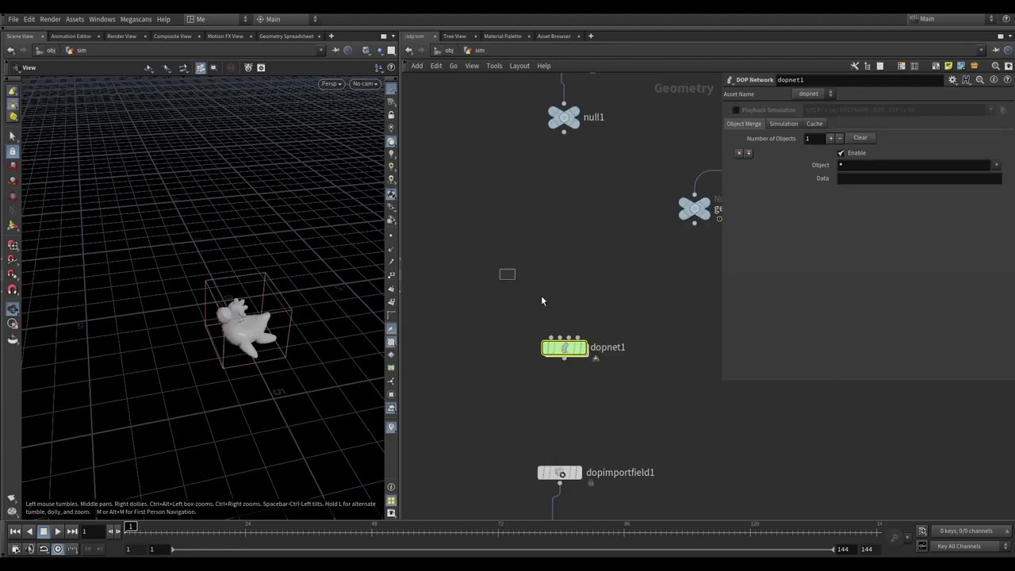
{"action": "middle_click_drag", "start_coordinate": [641, 358], "coordinate": [617, 346]}
Enter dopnet1 and inspect the flipsolver1 and gravity1 settings
{"action": "double_click", "coordinate": [510, 317]}
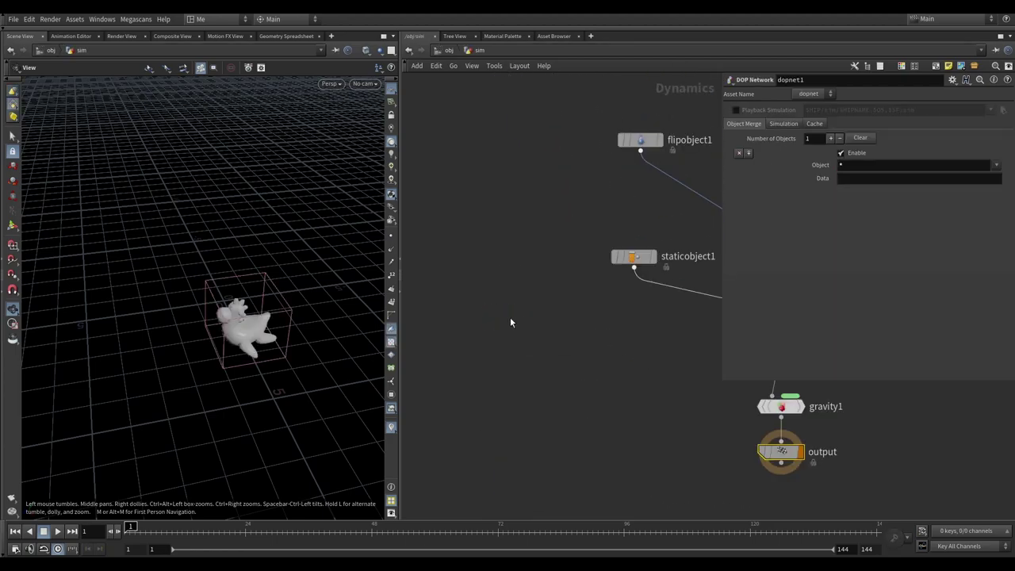
{"action": "scroll", "coordinate": [461, 289], "scroll_direction": "down", "scroll_amount": 3}
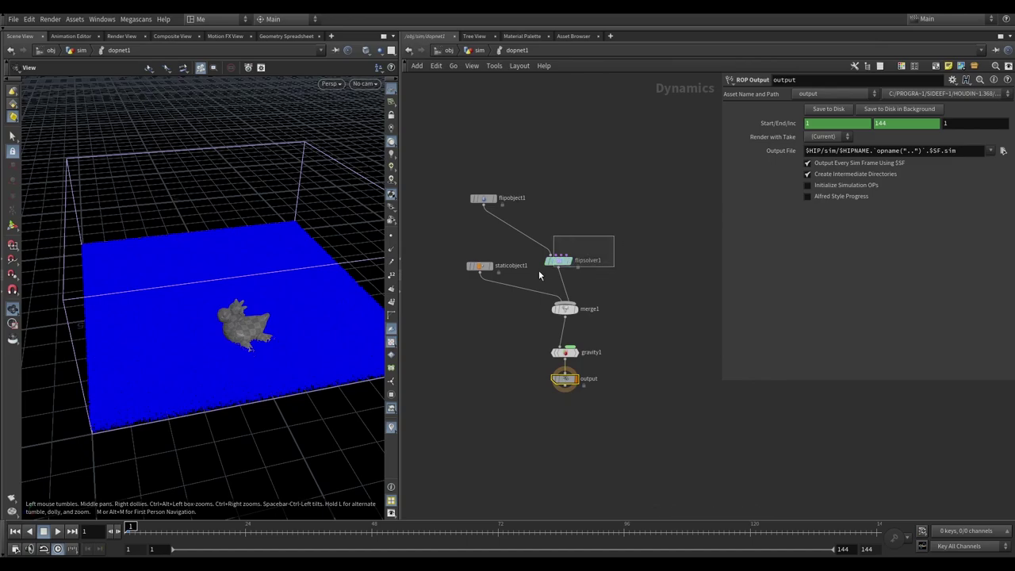
{"action": "left_click", "coordinate": [559, 261]}
{"action": "left_click_drag", "start_coordinate": [557, 271], "coordinate": [569, 268]}
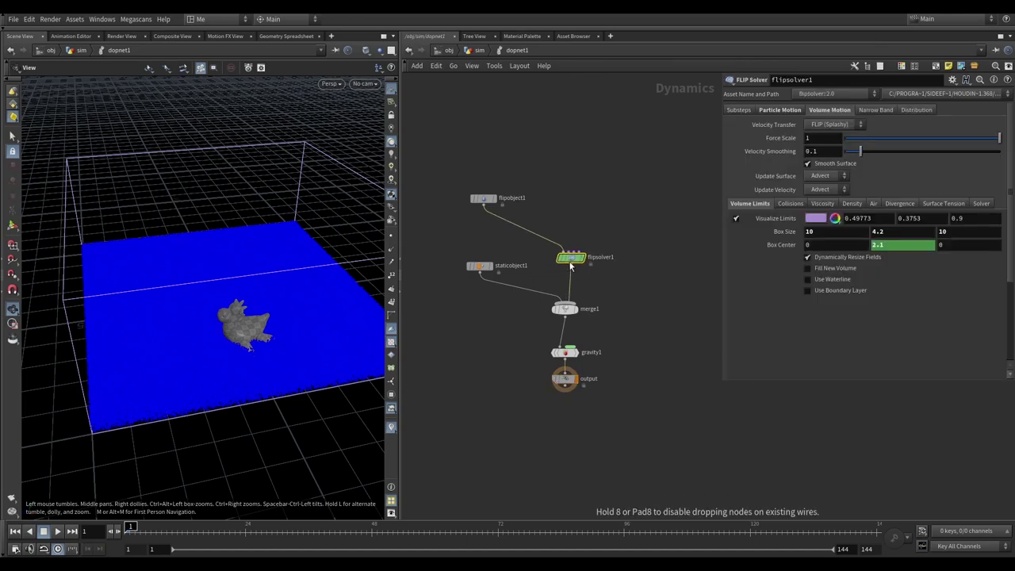
{"action": "left_click", "coordinate": [558, 329]}
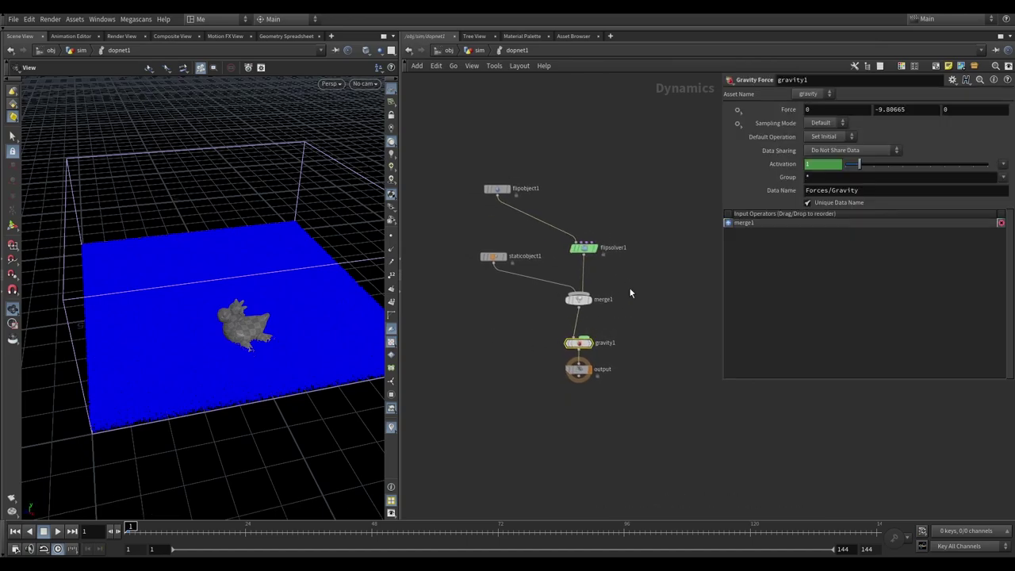
{"action": "left_click", "coordinate": [584, 247]}
Review flipobject1's Initial Data SOP Path and its Guides settings
{"action": "left_click", "coordinate": [496, 189]}
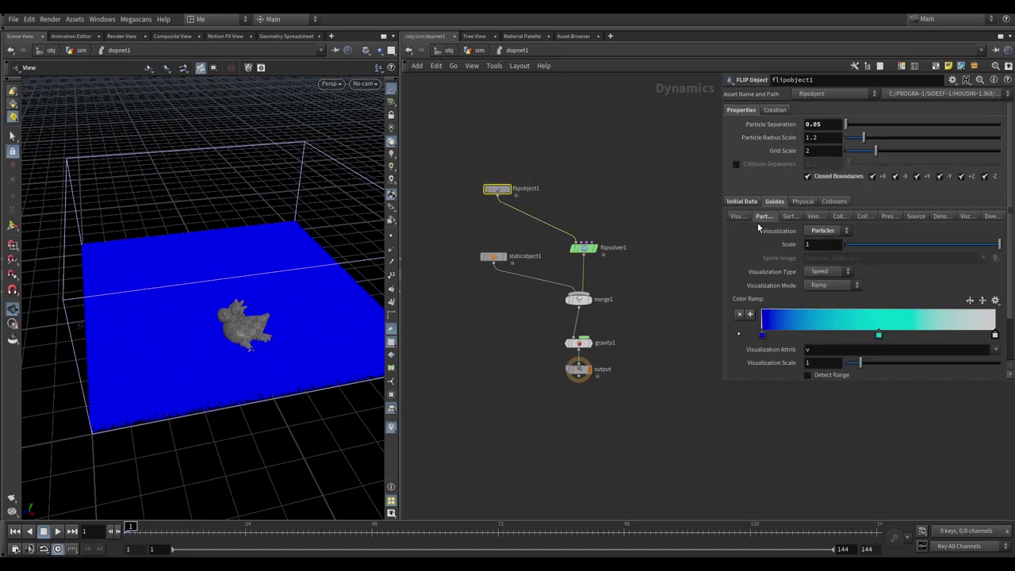
{"action": "left_click", "coordinate": [733, 203]}
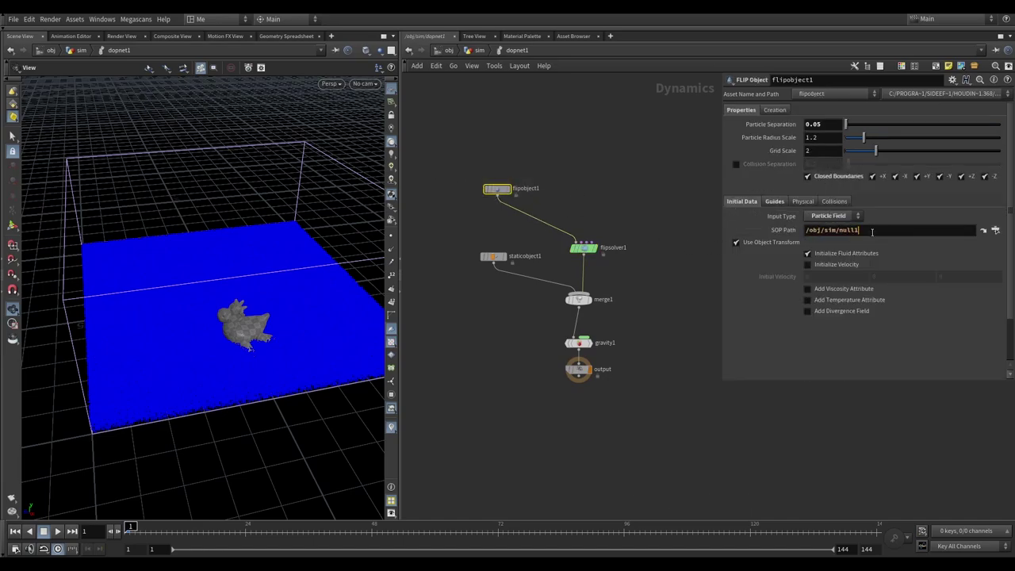
{"action": "left_click_drag", "start_coordinate": [860, 230], "coordinate": [806, 223]}
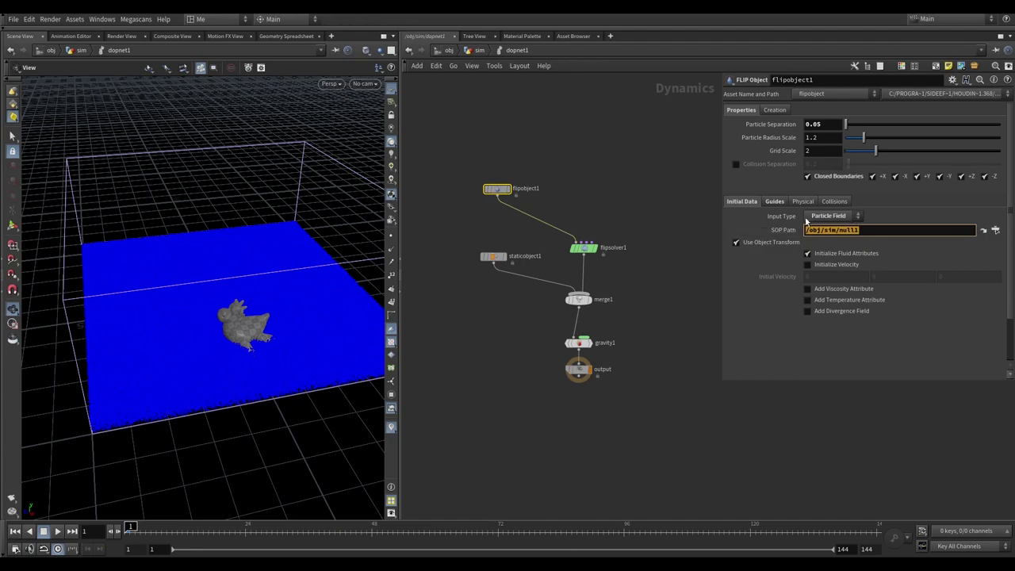
{"action": "left_click", "coordinate": [773, 203]}
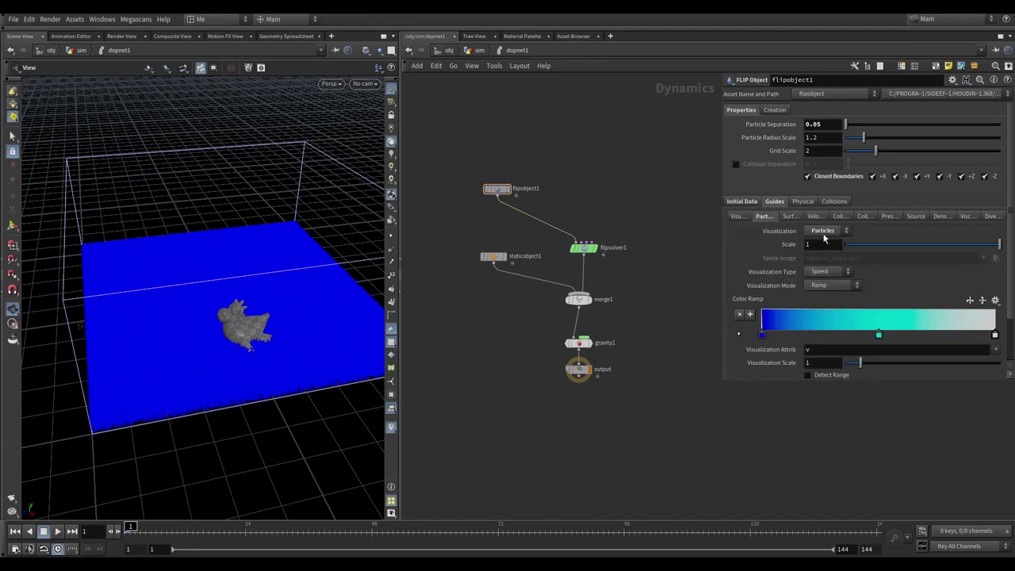
{"action": "left_click", "coordinate": [735, 204]}
Review flipsolver1's Viscosity and Particle Motion vorticity settings, then select staticobject1
{"action": "left_click", "coordinate": [583, 248]}
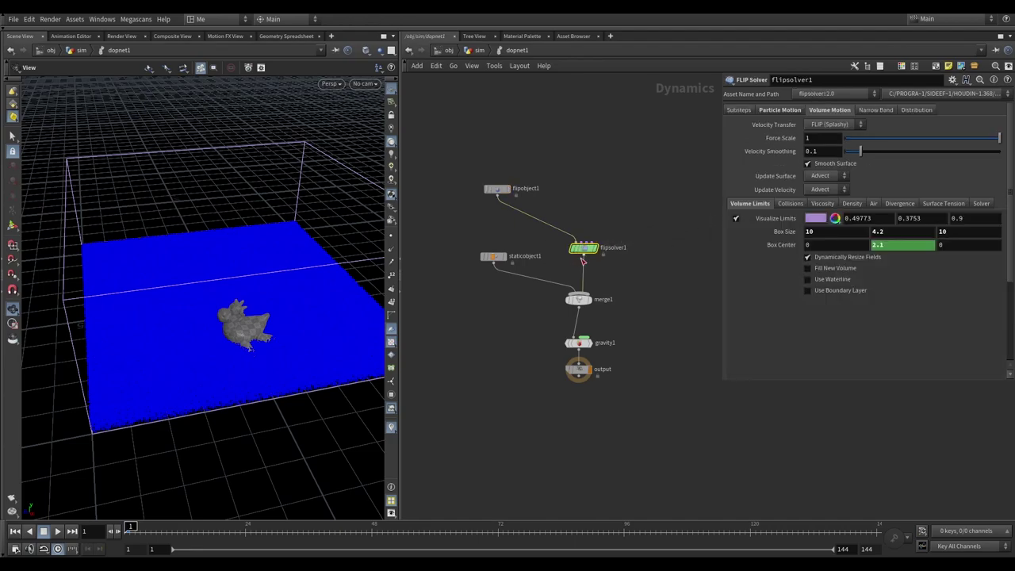
{"action": "left_click", "coordinate": [817, 204]}
{"action": "left_click", "coordinate": [780, 110]}
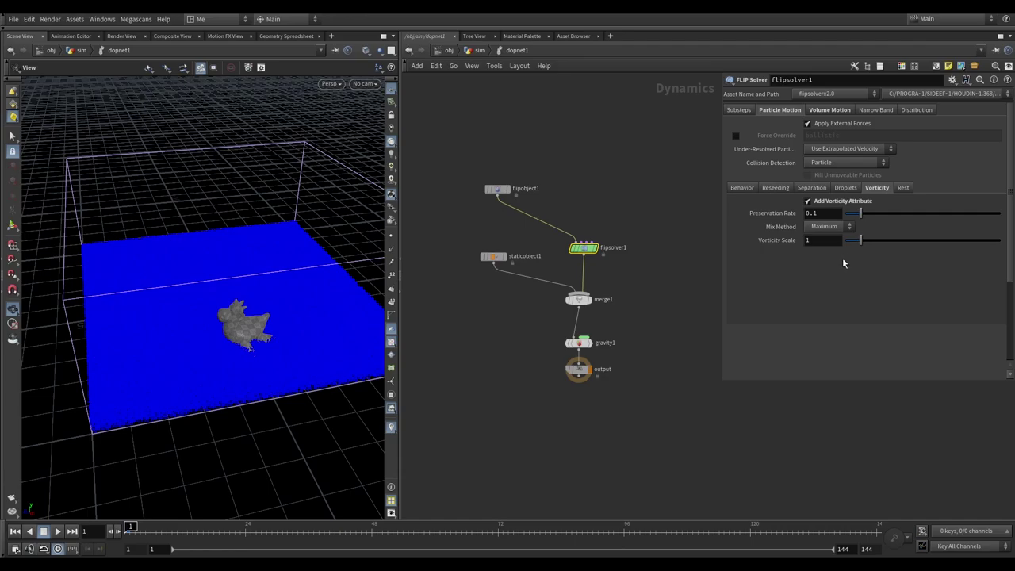
{"action": "middle_click_drag", "start_coordinate": [684, 226], "coordinate": [675, 191]}
{"action": "left_click", "coordinate": [485, 221]}
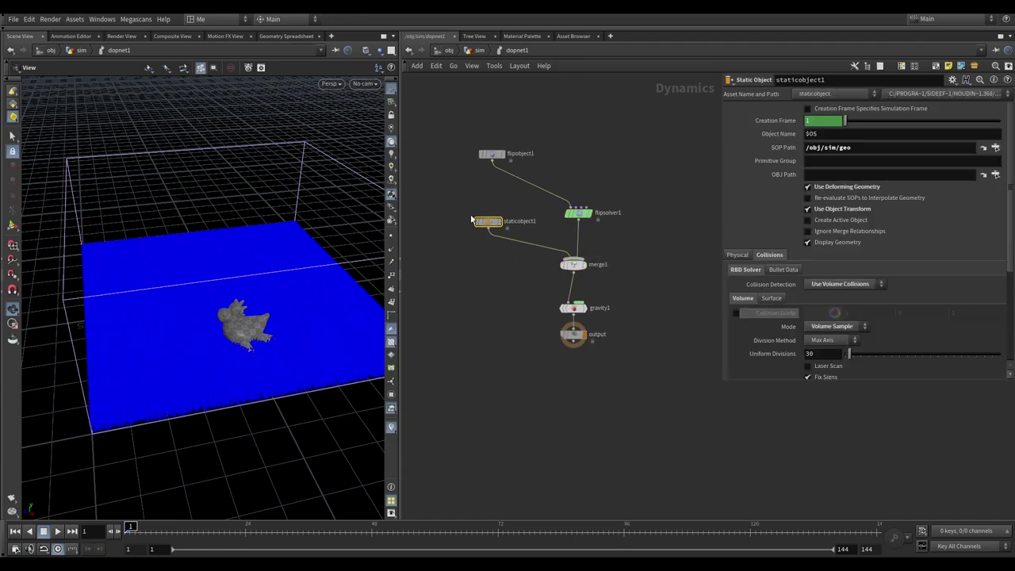
Check staticobject1's collisions (/obj/sim/geo, volume sample, 30 divisions) and return to the sim network
{"action": "scroll", "coordinate": [824, 159], "scroll_direction": "down", "scroll_amount": 2}
{"action": "scroll", "coordinate": [793, 238], "scroll_direction": "down", "scroll_amount": 2}
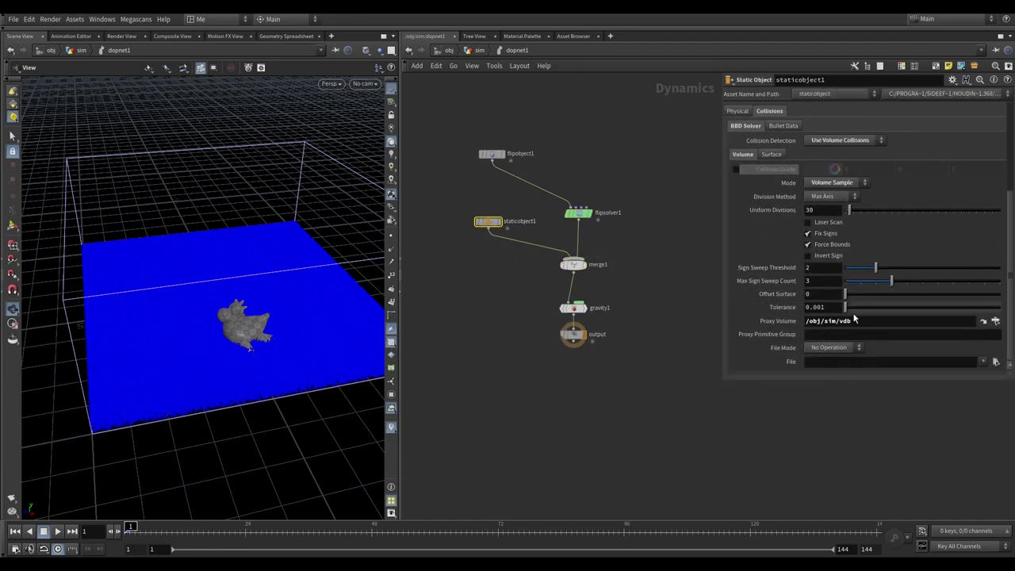
{"action": "scroll", "coordinate": [773, 287], "scroll_direction": "up", "scroll_amount": 3}
{"action": "scroll", "coordinate": [782, 254], "scroll_direction": "up", "scroll_amount": 1}
{"action": "middle_click_drag", "start_coordinate": [595, 289], "coordinate": [582, 275]}
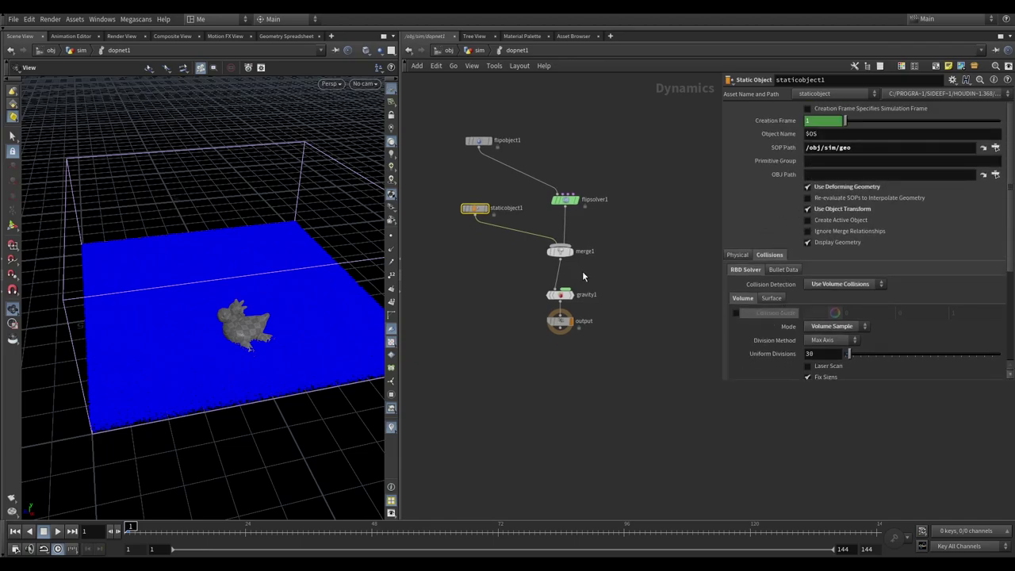
{"action": "left_click", "coordinate": [473, 51]}
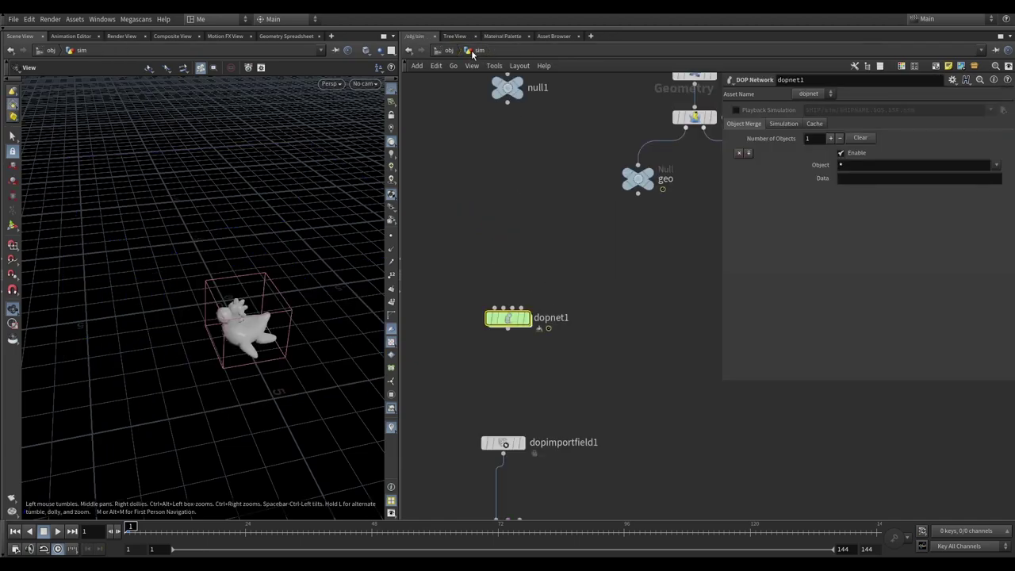
{"action": "middle_click_drag", "start_coordinate": [558, 222], "coordinate": [563, 103]}
{"action": "scroll", "coordinate": [573, 165], "scroll_direction": "down", "scroll_amount": 2}
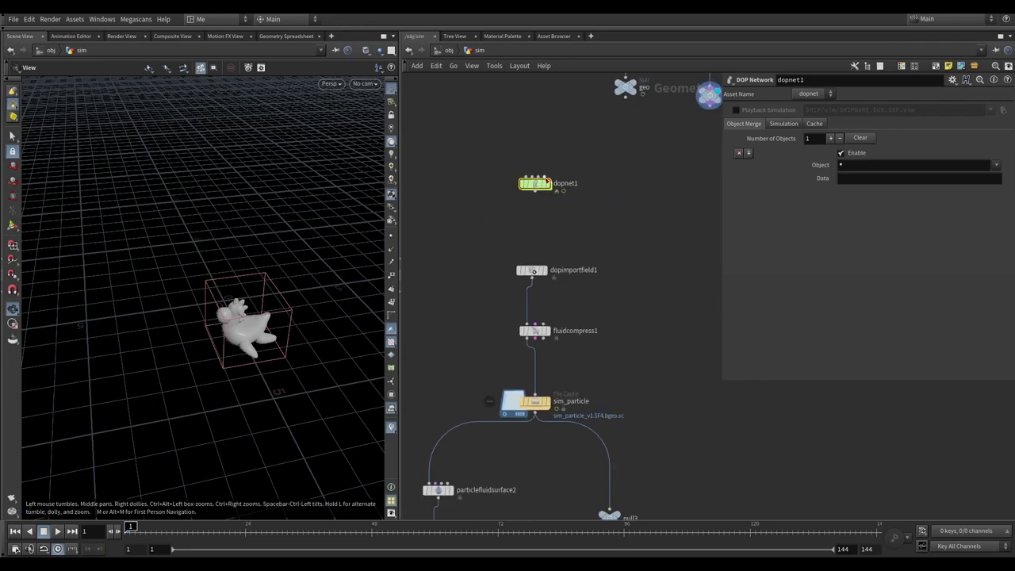
Review flipsolver1's Reseeding, Volume Motion and Viscosity tabs inside dopnet1
{"action": "double_click", "coordinate": [545, 183]}
{"action": "left_click", "coordinate": [586, 211]}
{"action": "left_click", "coordinate": [781, 189]}
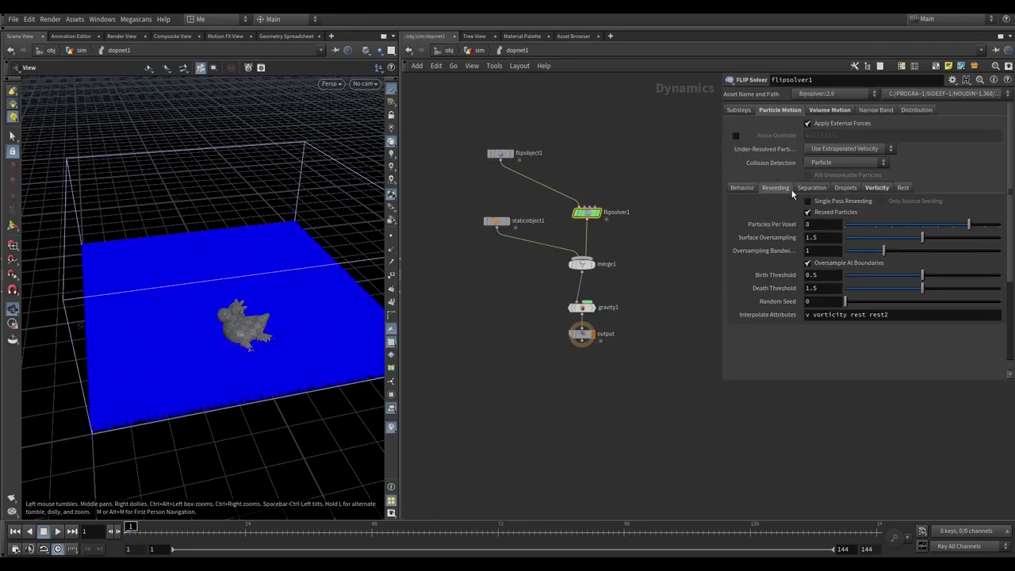
{"action": "left_click", "coordinate": [829, 109]}
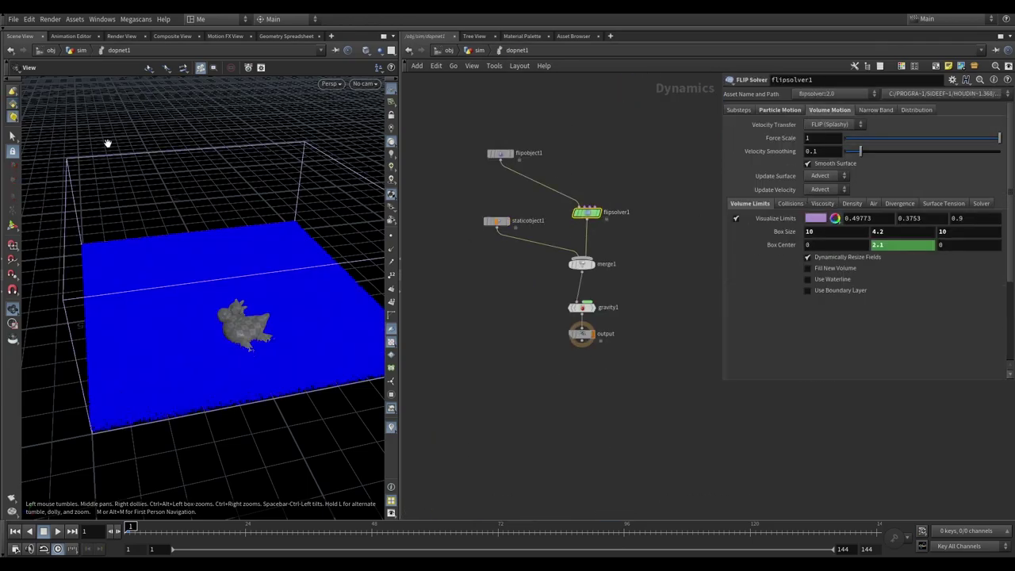
{"action": "left_click_drag", "start_coordinate": [107, 142], "coordinate": [288, 190]}
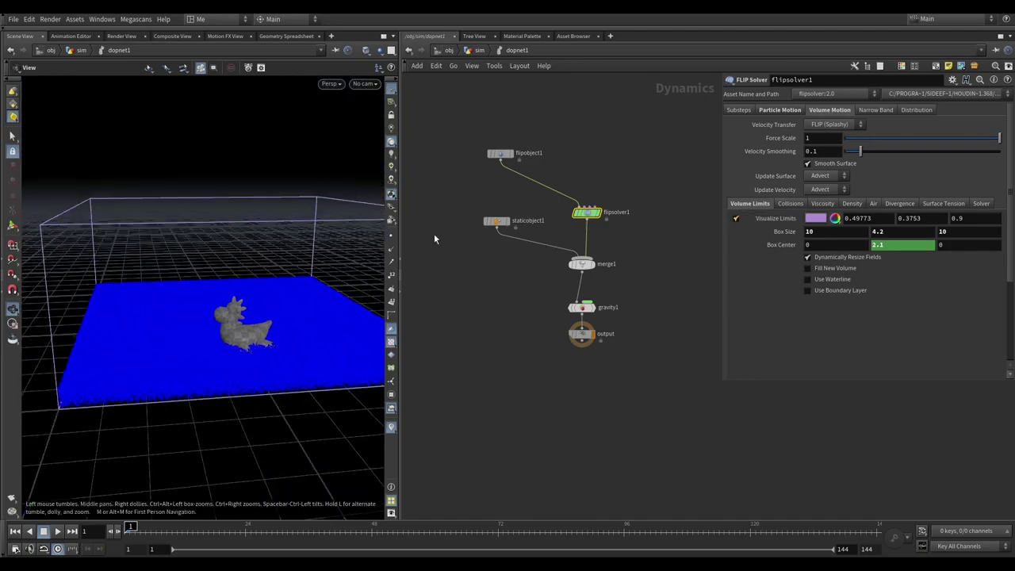
{"action": "left_click", "coordinate": [823, 202]}
{"action": "left_click", "coordinate": [485, 51]}
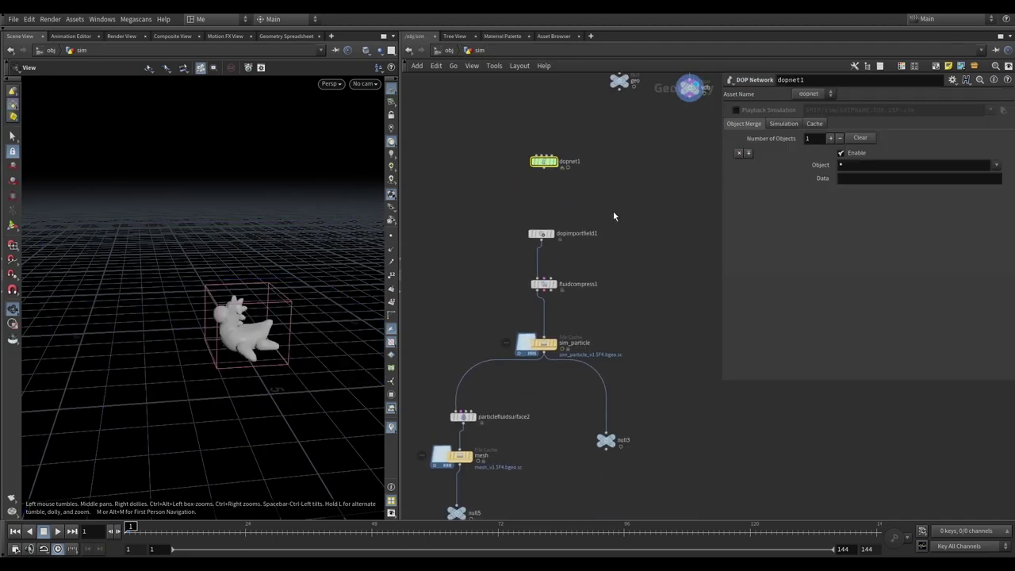
Display dopimportfield1, inspect fluidcompress1, and display the sim_particle cache output
{"action": "left_click", "coordinate": [553, 234]}
{"action": "left_click_drag", "start_coordinate": [187, 328], "coordinate": [295, 475]}
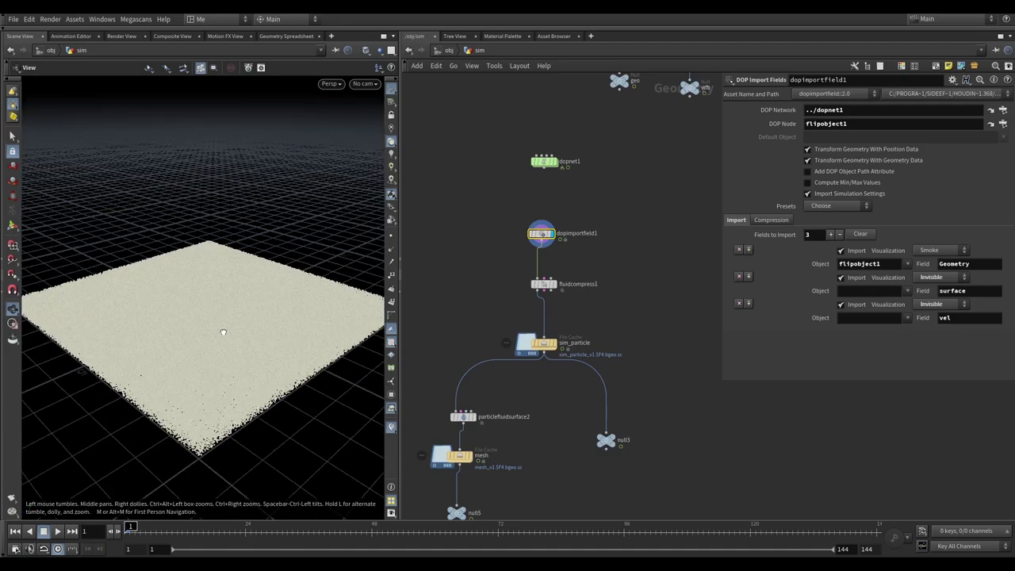
{"action": "left_click", "coordinate": [546, 287]}
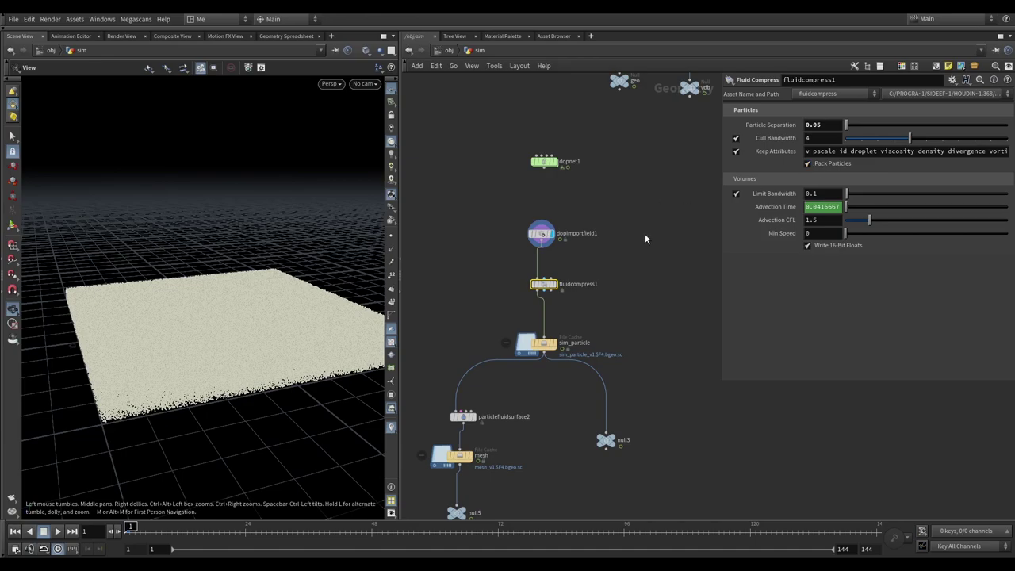
{"action": "middle_click_drag", "start_coordinate": [646, 238], "coordinate": [636, 193]}
{"action": "left_click", "coordinate": [529, 298]}
{"action": "left_click", "coordinate": [544, 298]}
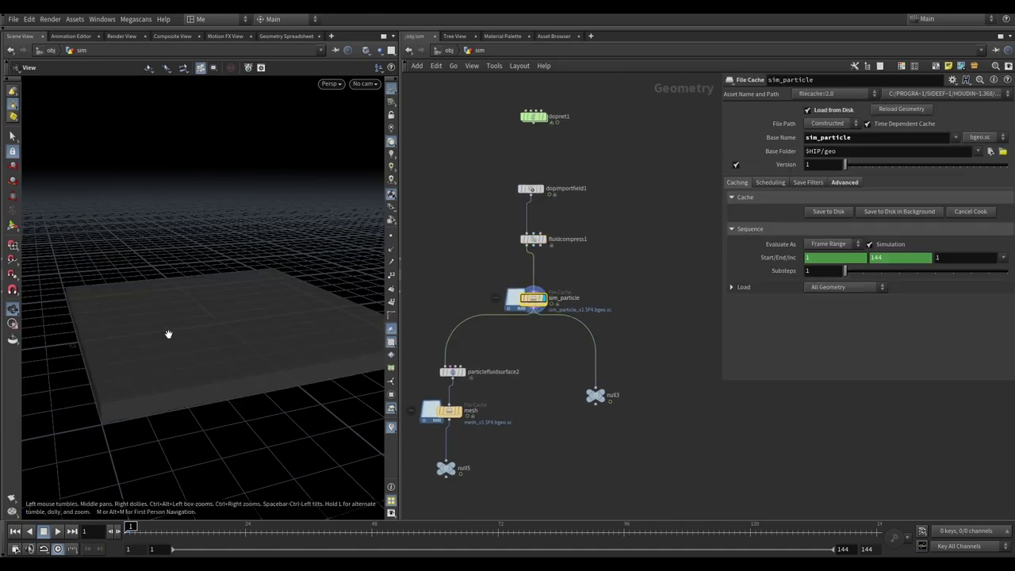
{"action": "left_click_drag", "start_coordinate": [168, 334], "coordinate": [227, 344]}
Add an Unpack node (unpack1) after the sim_particle cache
{"action": "middle_click_drag", "start_coordinate": [507, 333], "coordinate": [546, 280]}
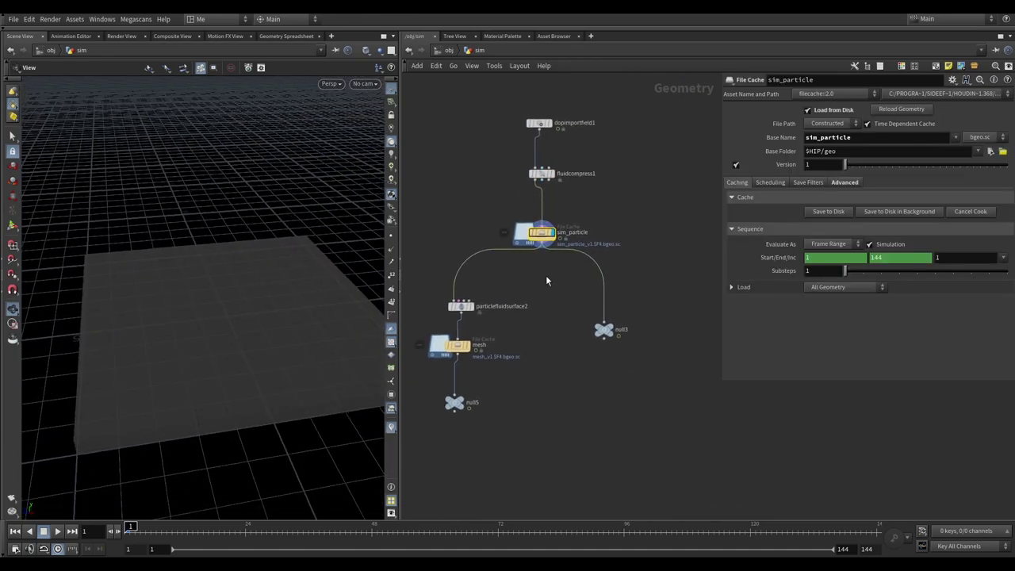
{"action": "key", "text": "Tab"}
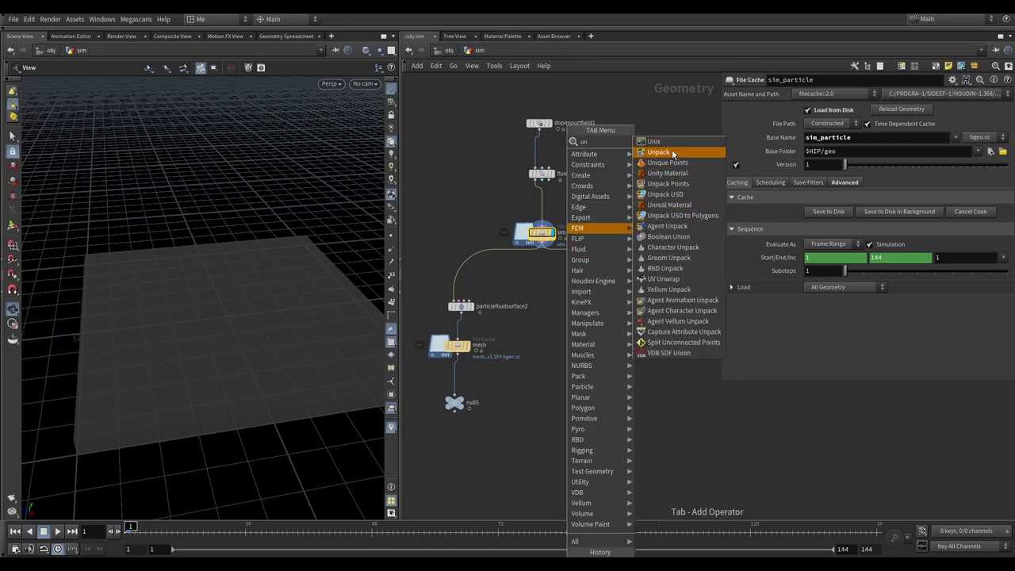
{"action": "left_click", "coordinate": [675, 154]}
{"action": "left_click", "coordinate": [604, 278]}
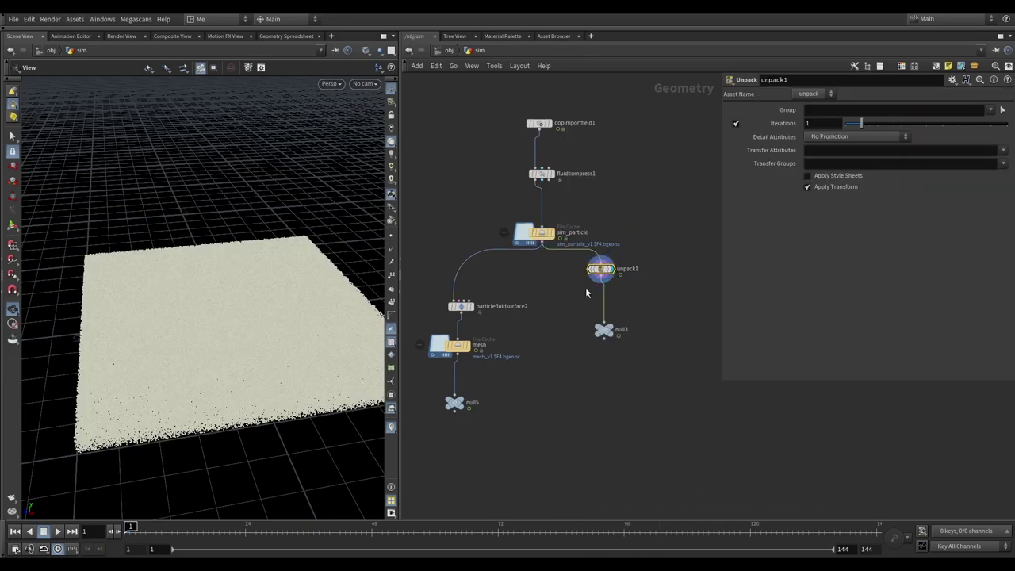
Display the particlefluidsurface2 mesh and the mesh cache, scrubbing the splash to frame 68
{"action": "mouse_move", "coordinate": [585, 287]}
{"action": "middle_mouse_down"}
{"action": "mouse_move", "coordinate": [614, 234]}
{"action": "mouse_move", "coordinate": [616, 261]}
{"action": "middle_mouse_up"}
{"action": "left_click", "coordinate": [517, 268]}
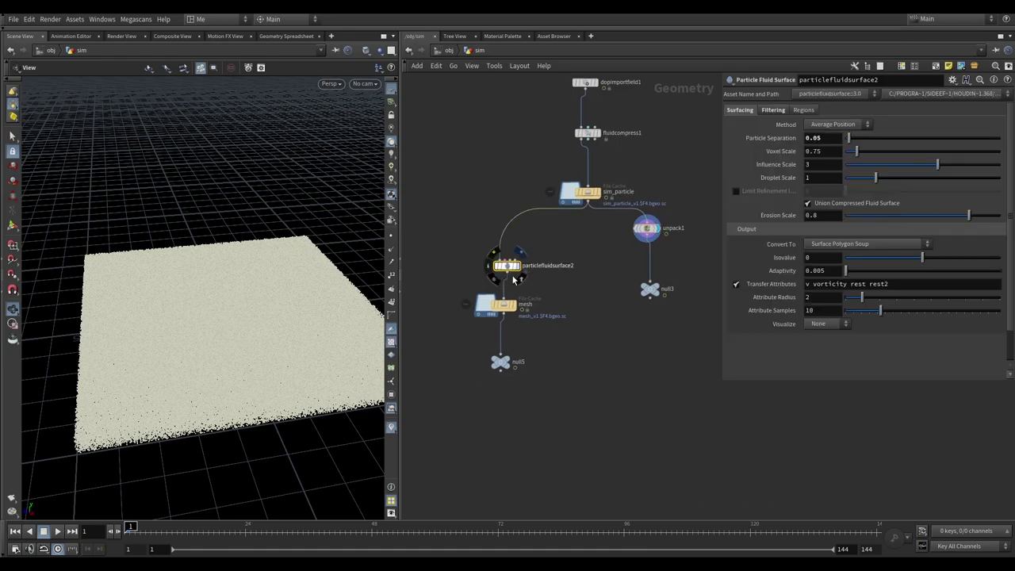
{"action": "left_click", "coordinate": [517, 267]}
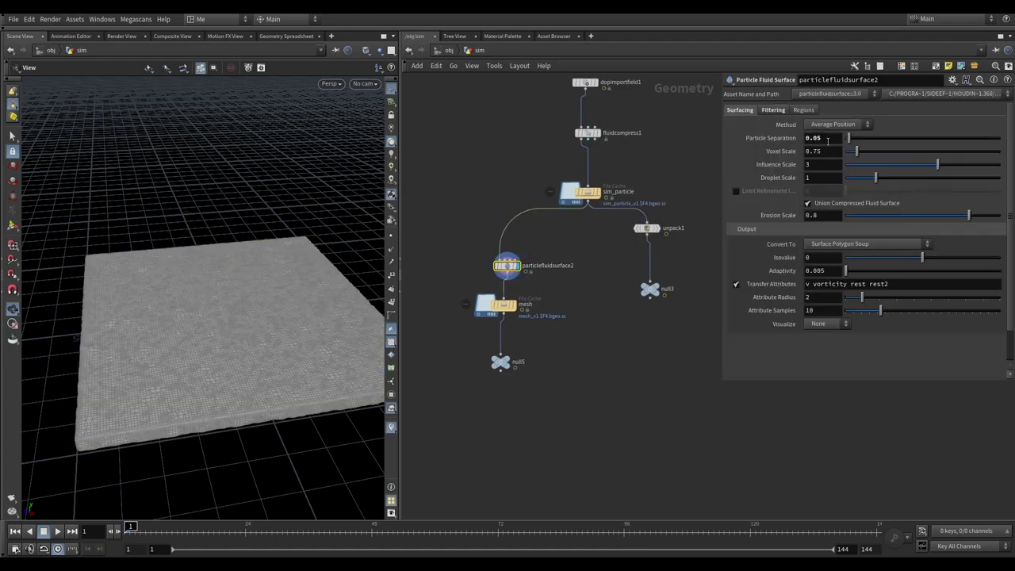
{"action": "middle_click_drag", "start_coordinate": [562, 296], "coordinate": [573, 268]}
{"action": "left_click", "coordinate": [524, 275]}
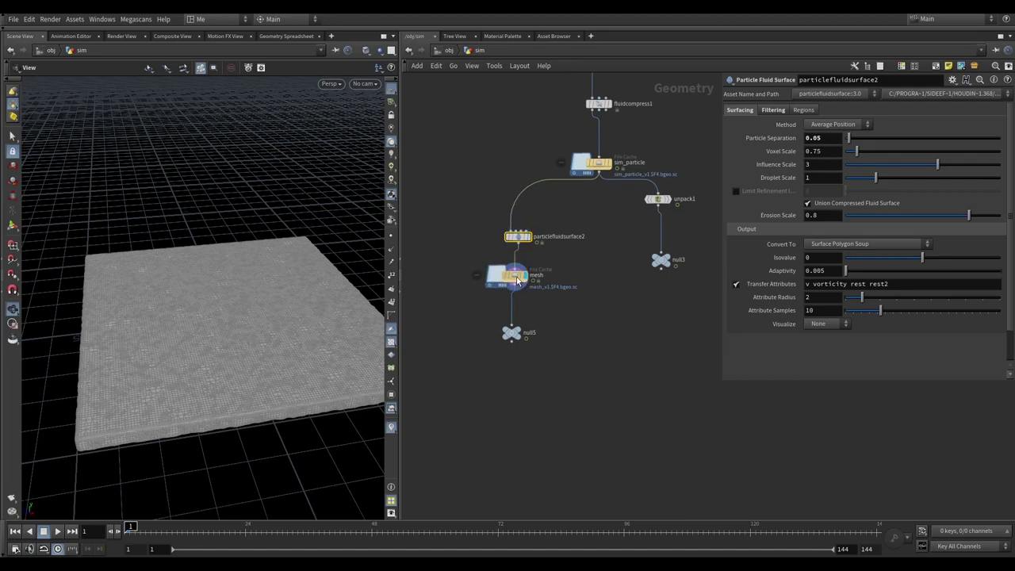
{"action": "left_click", "coordinate": [252, 526]}
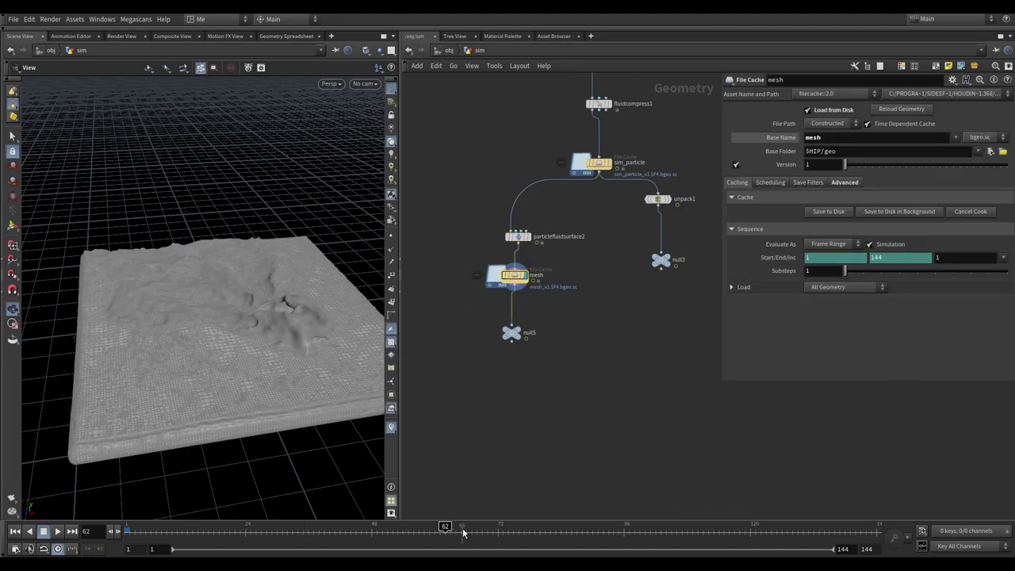
{"action": "left_click_drag", "start_coordinate": [254, 349], "coordinate": [333, 342]}
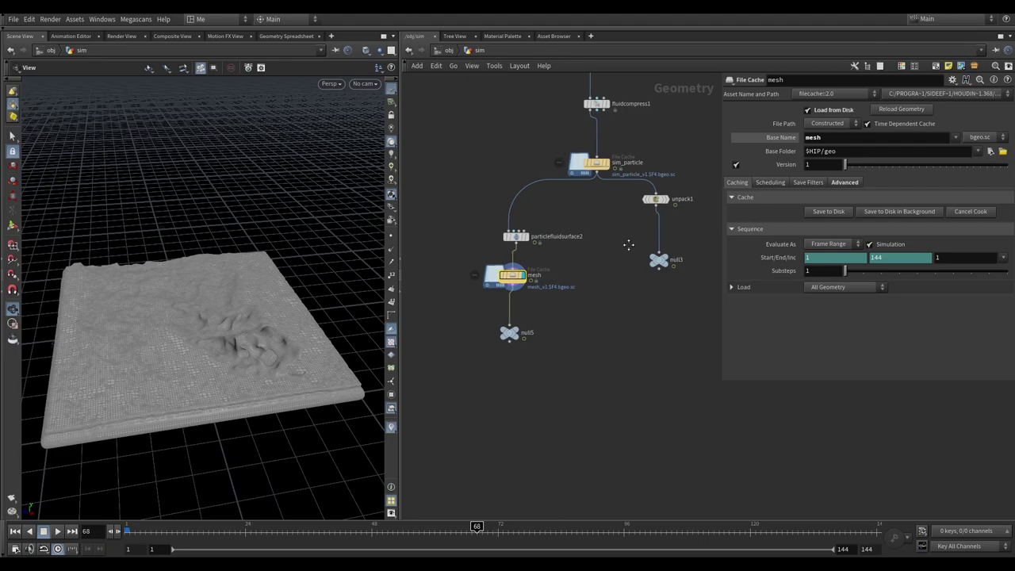
{"action": "middle_click_drag", "start_coordinate": [698, 246], "coordinate": [613, 258]}
Add particlefluidsurface1 beside unpack1 with its output type set to particles
{"action": "key", "text": "Tab"}
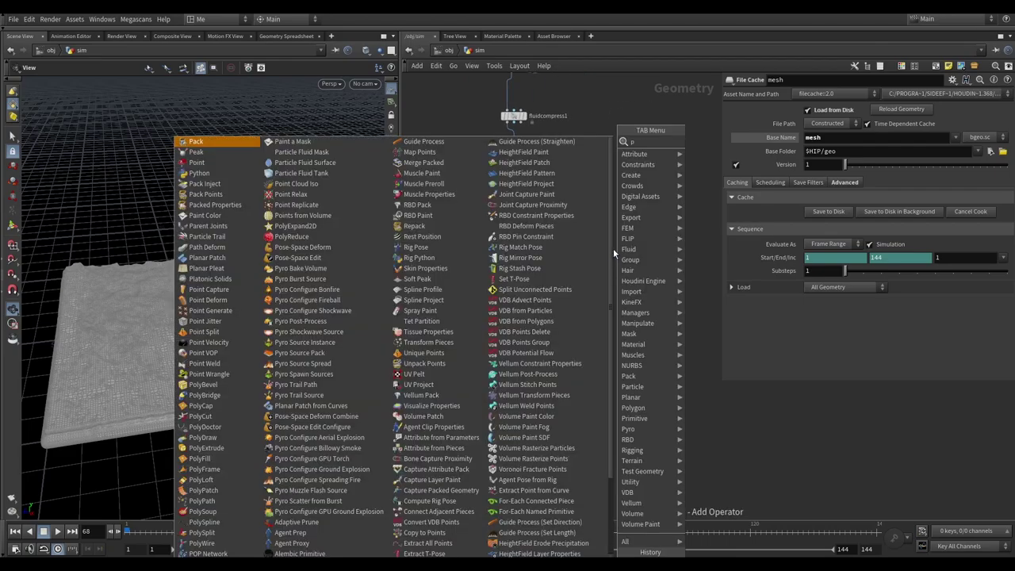
{"action": "type", "text": "part"}
{"action": "left_click", "coordinate": [727, 162]}
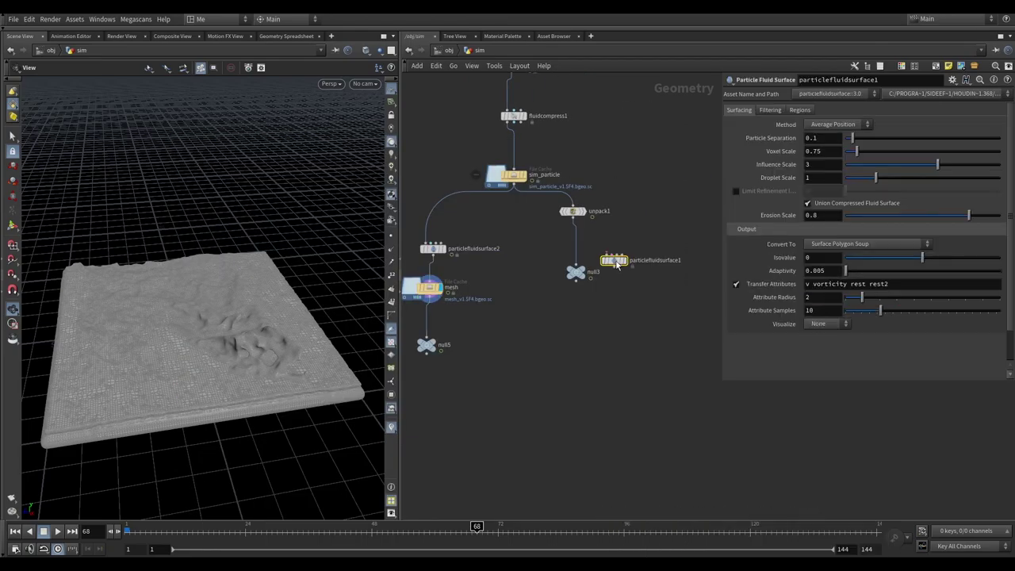
{"action": "left_click", "coordinate": [581, 218]}
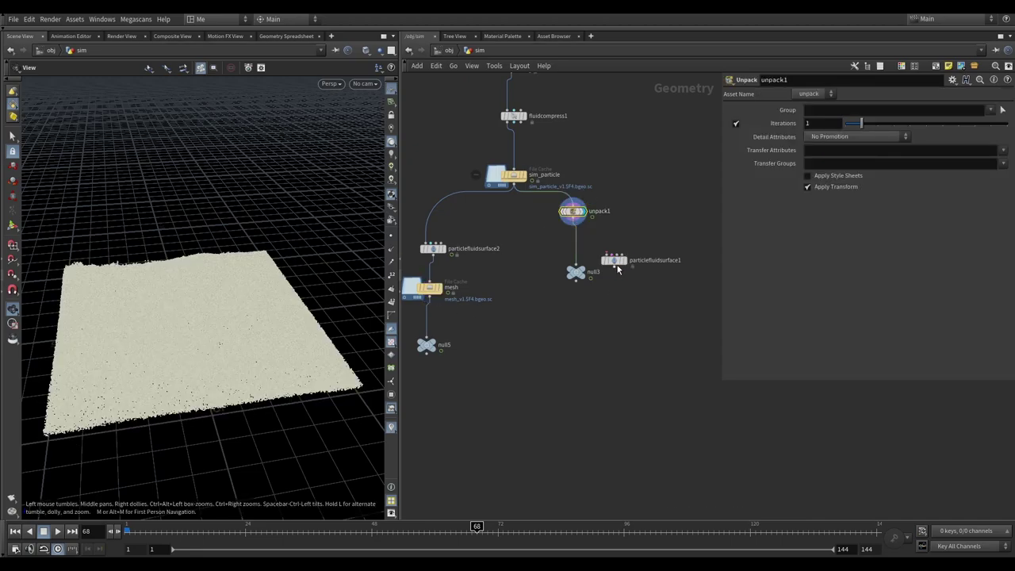
{"action": "mouse_move", "coordinate": [618, 270]}
{"action": "left_mouse_down"}
{"action": "mouse_move", "coordinate": [614, 258]}
{"action": "mouse_move", "coordinate": [575, 266]}
{"action": "mouse_move", "coordinate": [581, 322]}
{"action": "left_mouse_up"}
{"action": "left_click_drag", "start_coordinate": [573, 225], "coordinate": [607, 243]}
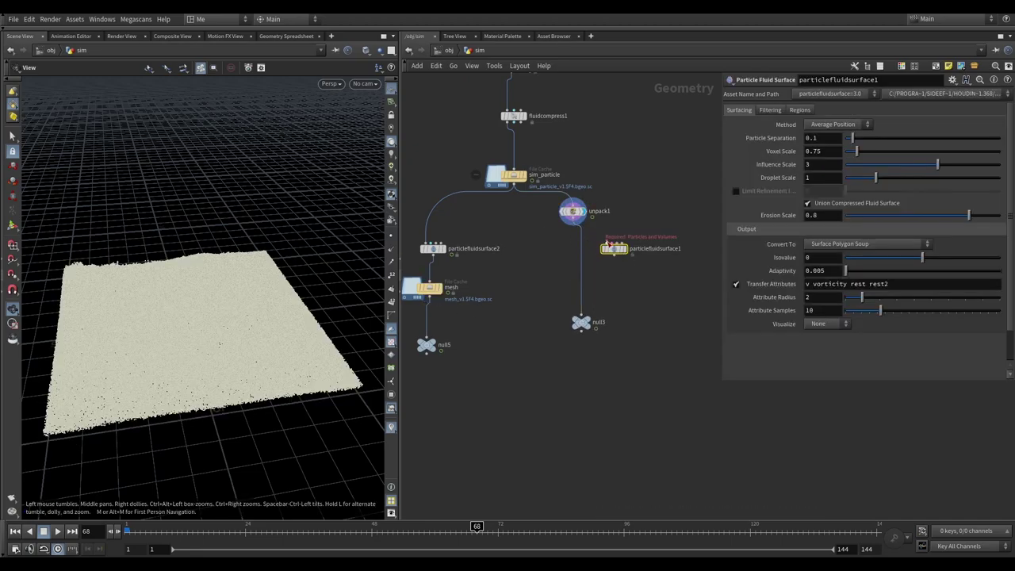
{"action": "left_click", "coordinate": [840, 244]}
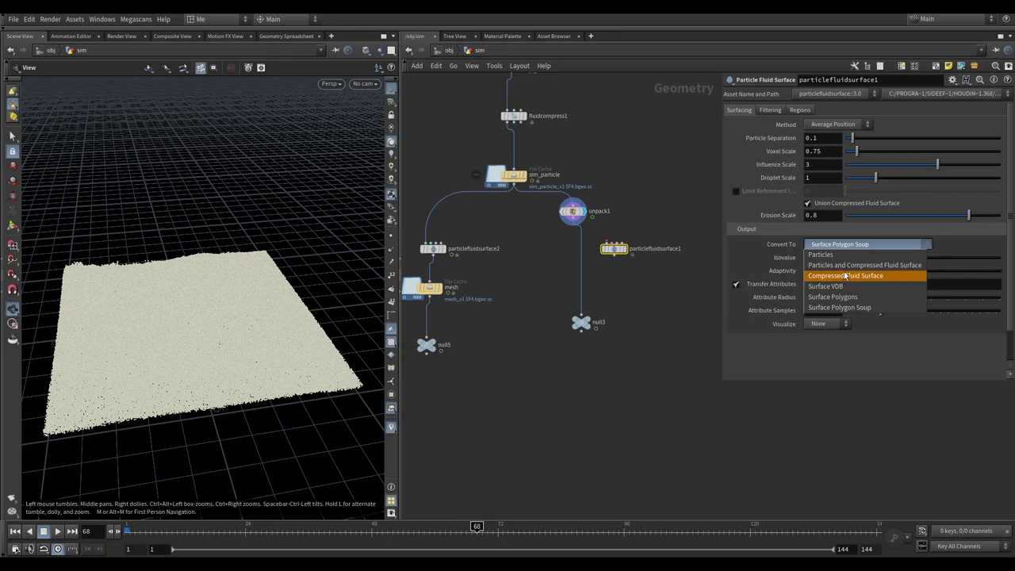
{"action": "left_click", "coordinate": [824, 254]}
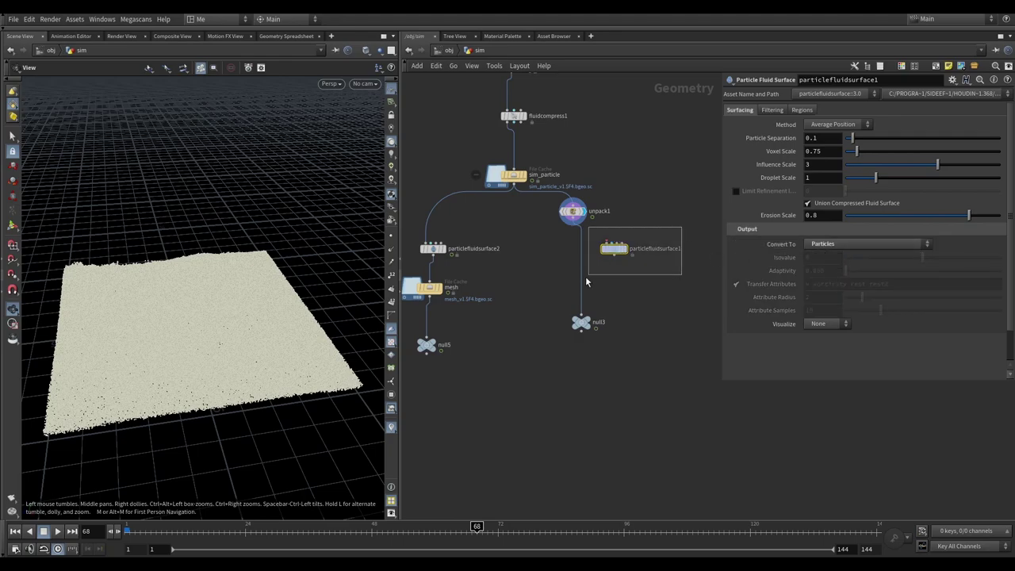
Colour particlefluidsurface1's particles by velocity, wire unpack1 into it and null3 below
{"action": "left_click_drag", "start_coordinate": [586, 277], "coordinate": [588, 274]}
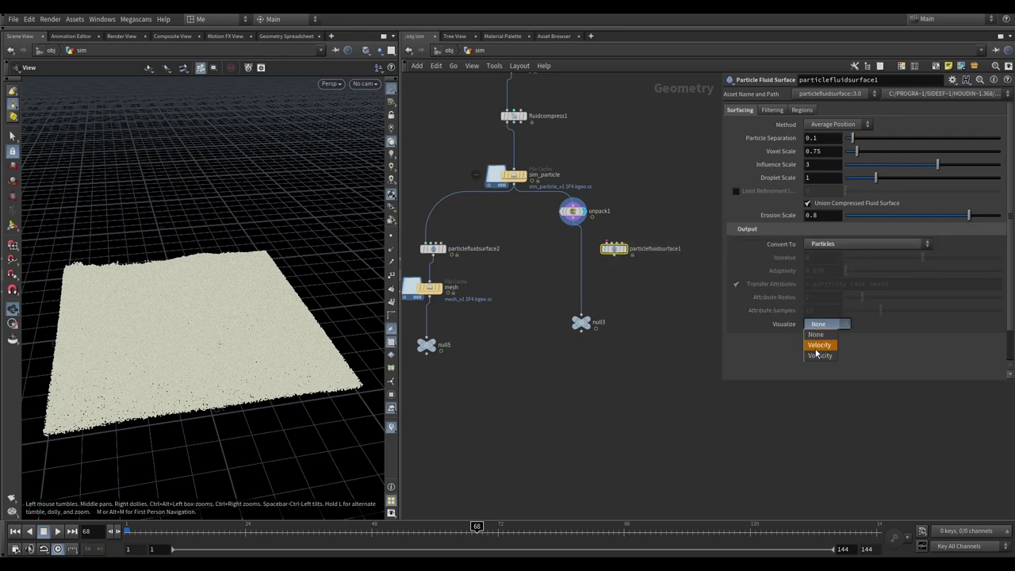
{"action": "left_click", "coordinate": [664, 365]}
{"action": "left_click", "coordinate": [820, 344]}
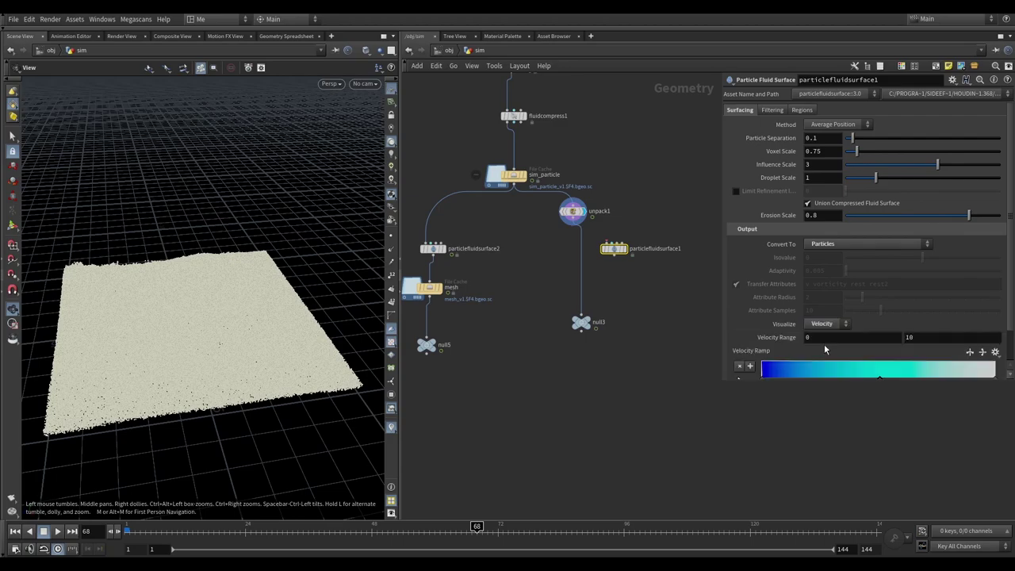
{"action": "scroll", "coordinate": [824, 344], "scroll_direction": "down", "scroll_amount": 1}
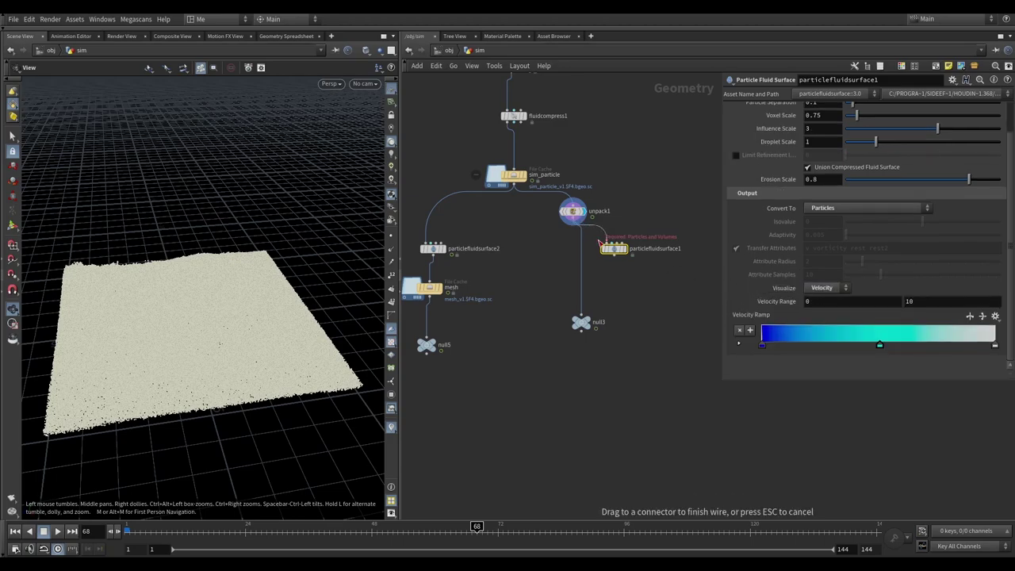
{"action": "left_click_drag", "start_coordinate": [578, 221], "coordinate": [613, 242]}
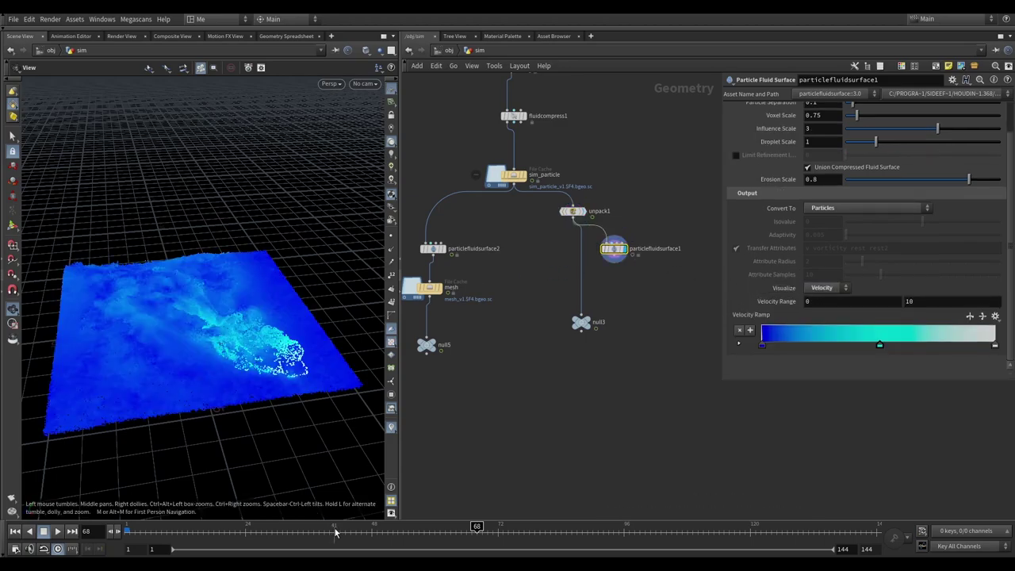
{"action": "left_click_drag", "start_coordinate": [335, 527], "coordinate": [456, 525]}
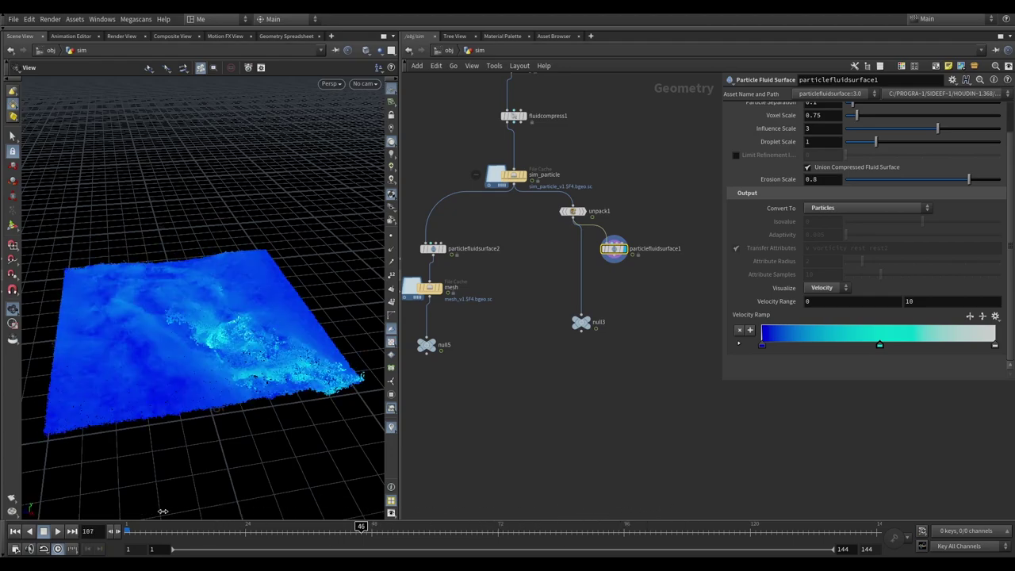
{"action": "left_click_drag", "start_coordinate": [544, 301], "coordinate": [629, 343]}
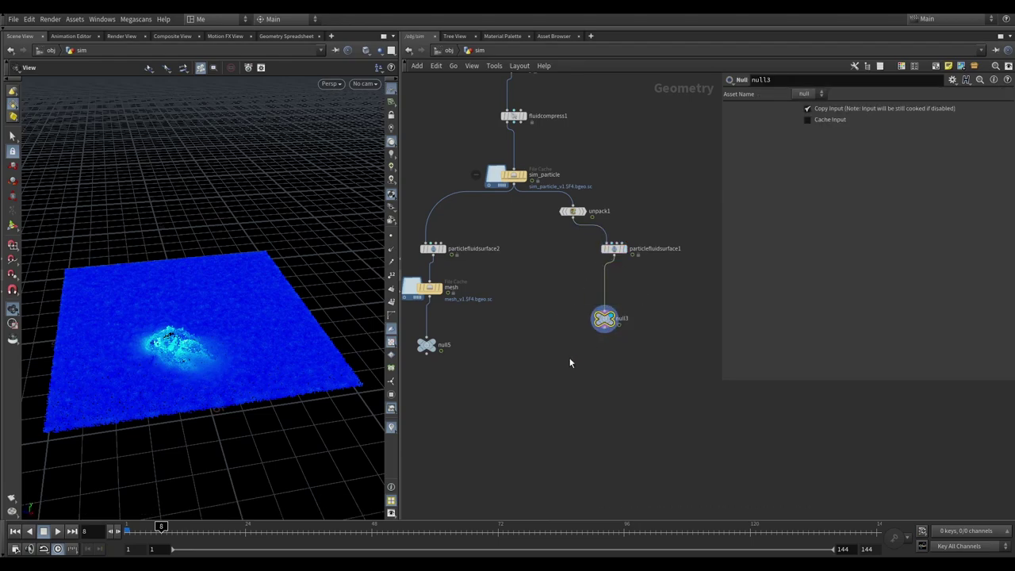
Display null5's meshed surface, then switch back to null3's velocity-coloured particles
{"action": "mouse_move", "coordinate": [569, 362]}
{"action": "middle_mouse_down"}
{"action": "mouse_move", "coordinate": [566, 345]}
{"action": "mouse_move", "coordinate": [623, 306]}
{"action": "middle_mouse_up"}
{"action": "left_click", "coordinate": [491, 310]}
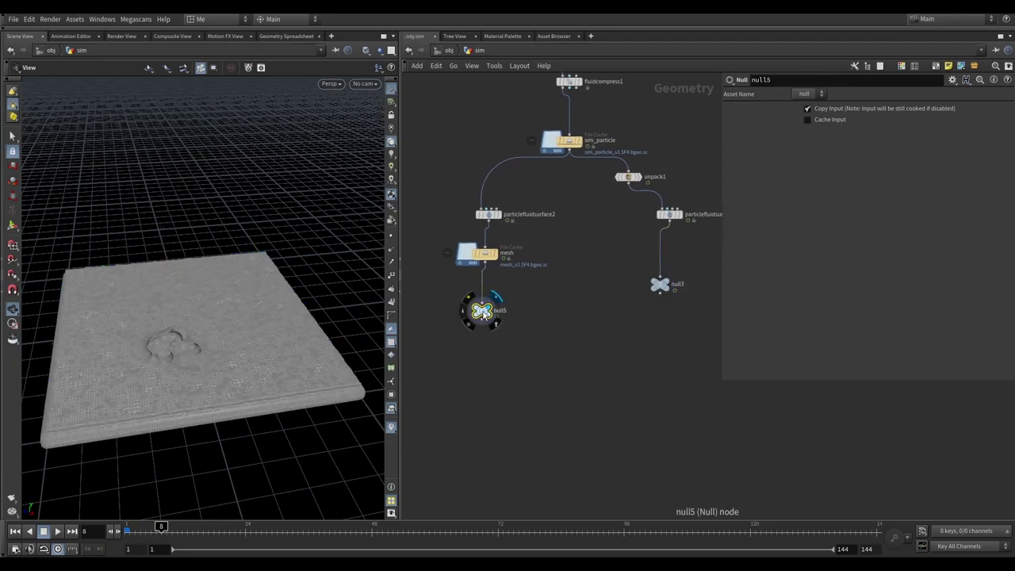
{"action": "middle_click_drag", "start_coordinate": [541, 295], "coordinate": [552, 344]}
{"action": "left_click", "coordinate": [626, 392]}
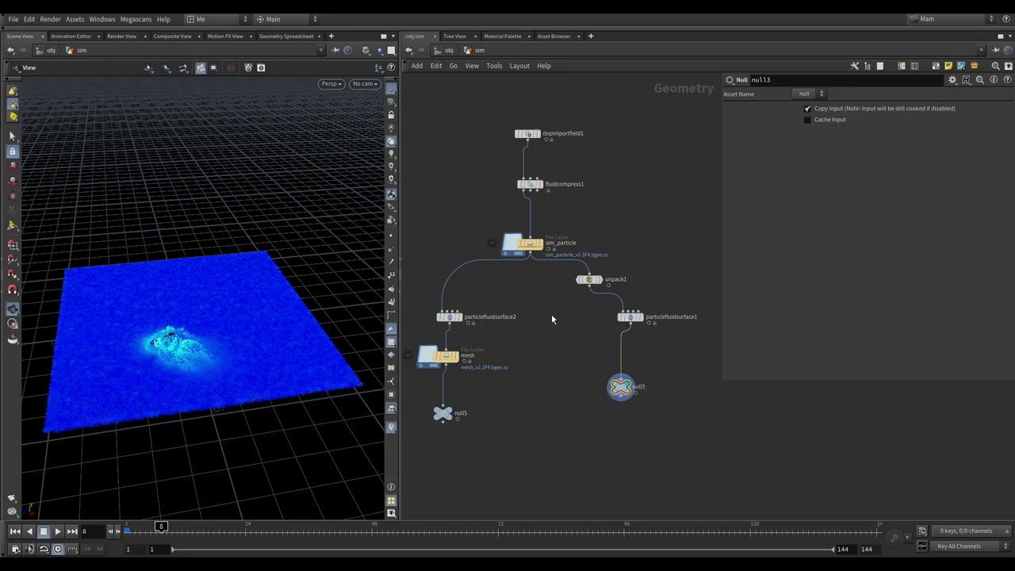
Move particlefluidsurface1 and null3 together further right in the network
{"action": "middle_click_drag", "start_coordinate": [553, 319], "coordinate": [599, 304]}
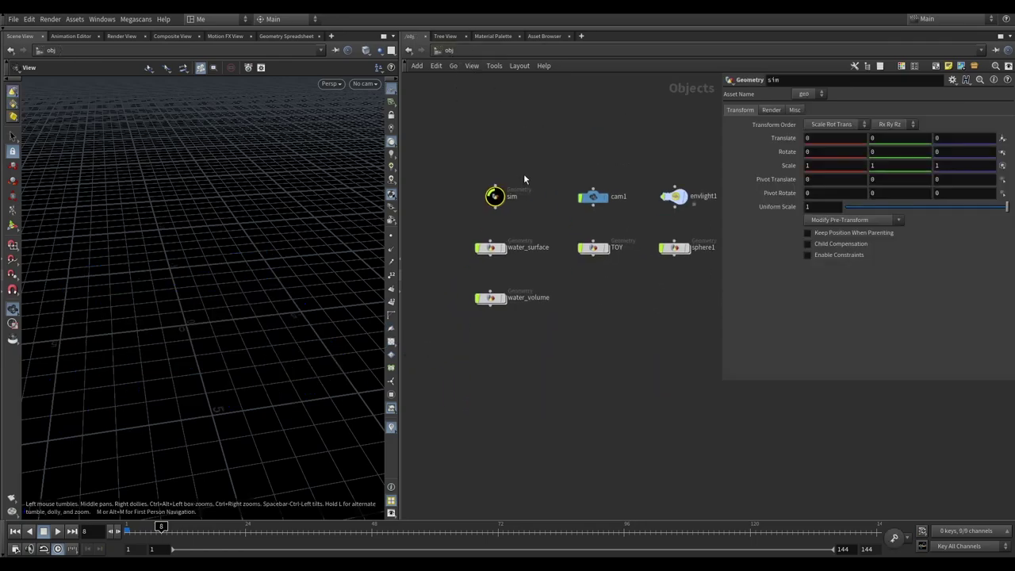
{"action": "middle_click_drag", "start_coordinate": [525, 246], "coordinate": [600, 254]}
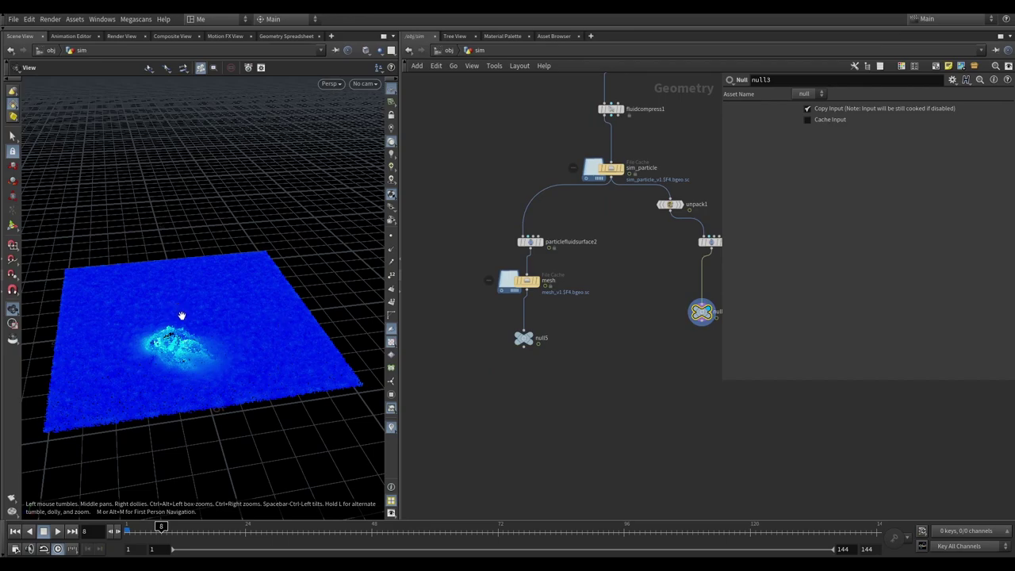
{"action": "middle_click_drag", "start_coordinate": [680, 305], "coordinate": [483, 207]}
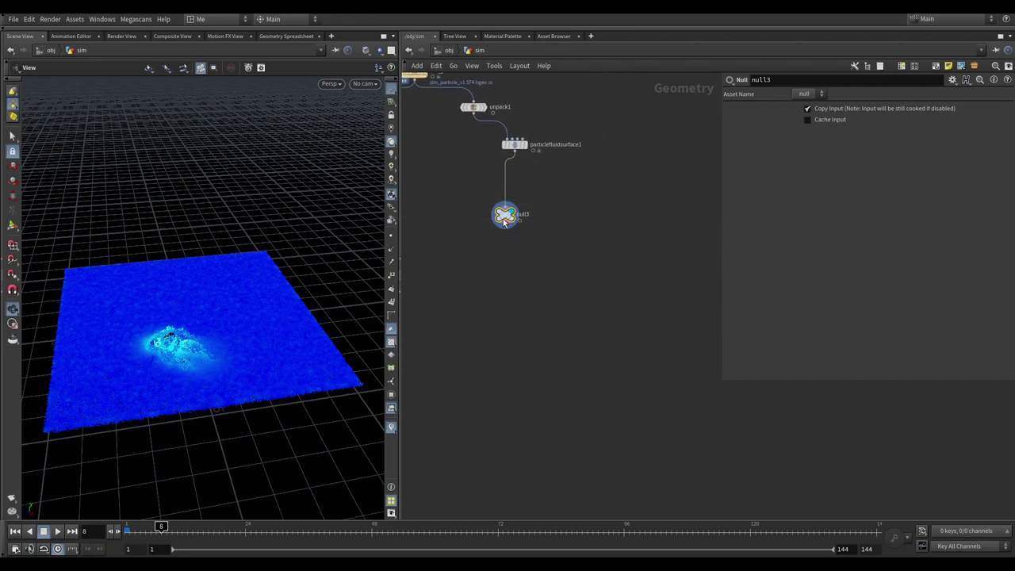
{"action": "left_click_drag", "start_coordinate": [500, 210], "coordinate": [508, 210]}
{"action": "mouse_move", "coordinate": [478, 250]}
{"action": "left_mouse_down"}
{"action": "mouse_move", "coordinate": [555, 127]}
{"action": "mouse_move", "coordinate": [614, 138]}
{"action": "left_mouse_up"}
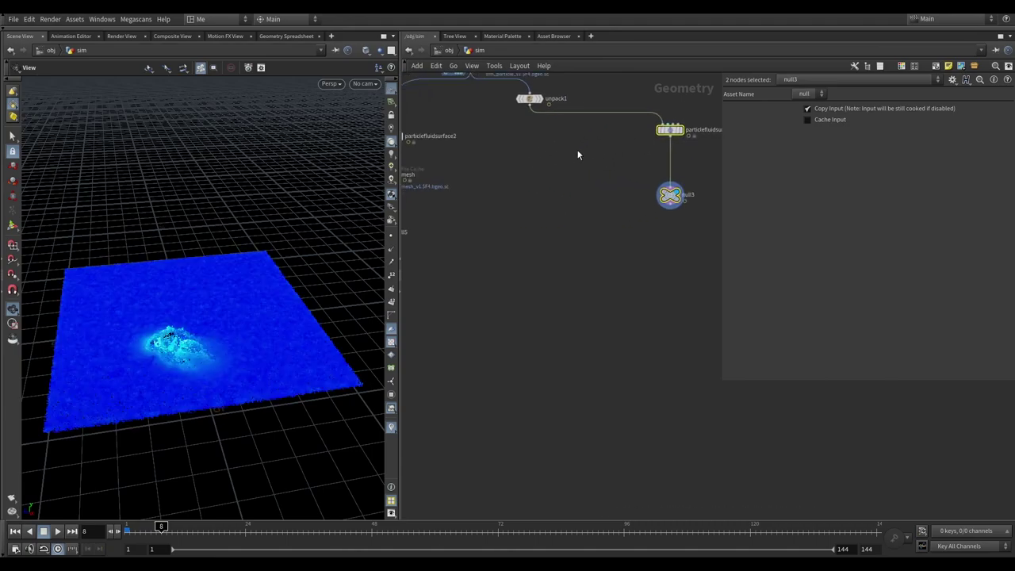
Display unpack1 and branch a new Null (null4) off it with its display flag on
{"action": "left_click", "coordinate": [532, 107]}
{"action": "left_click_drag", "start_coordinate": [531, 107], "coordinate": [536, 132]}
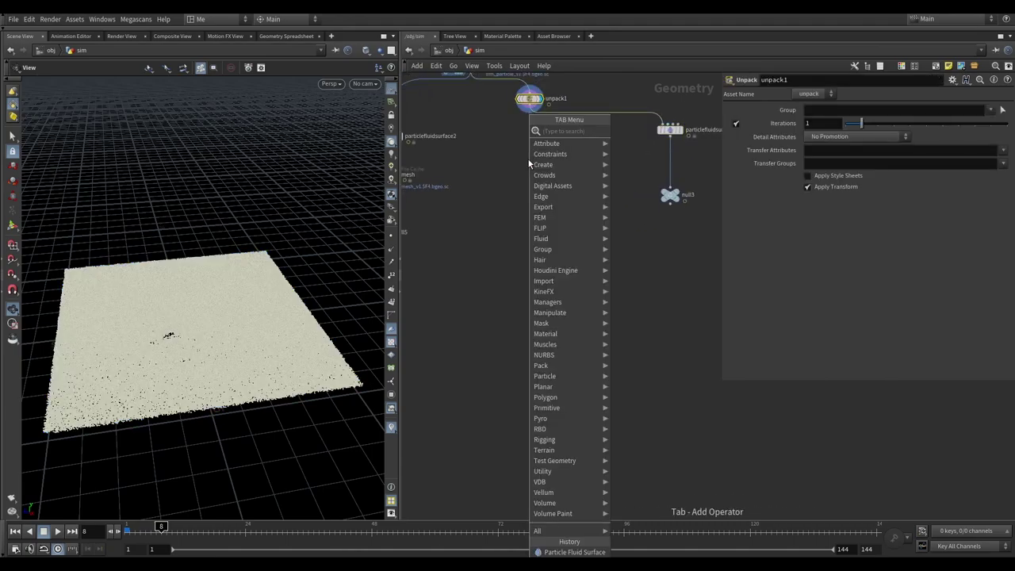
{"action": "type", "text": "nul"}
{"action": "key", "text": "Return"}
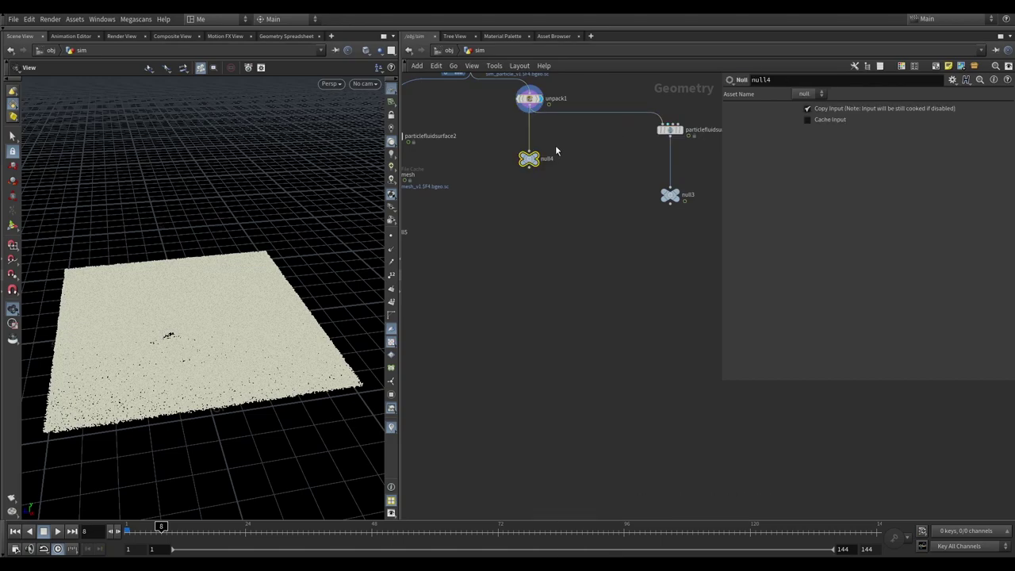
{"action": "left_click", "coordinate": [533, 165]}
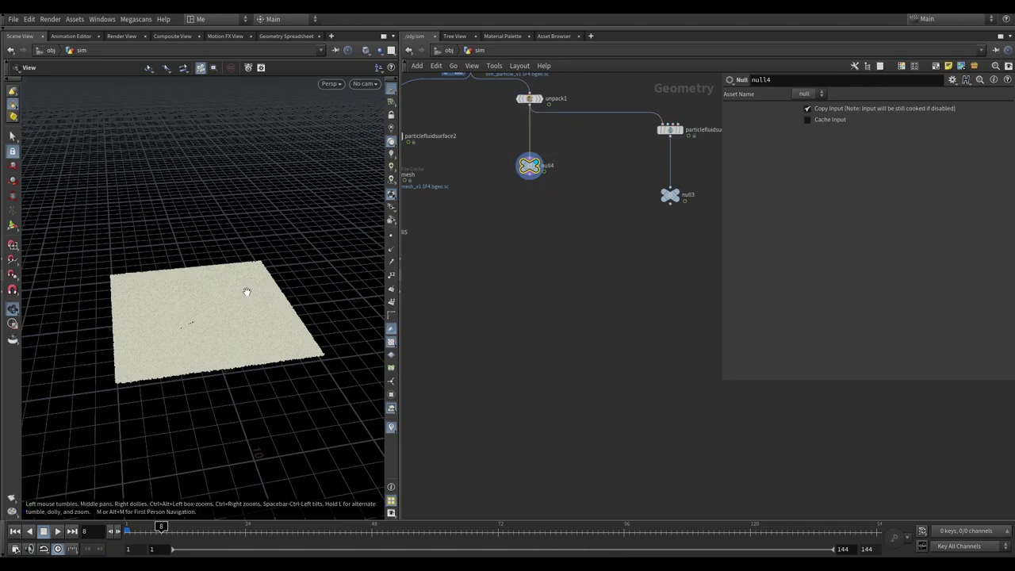
{"action": "mouse_move", "coordinate": [245, 290]}
{"action": "left_mouse_down"}
{"action": "mouse_move", "coordinate": [177, 306]}
{"action": "mouse_move", "coordinate": [176, 275]}
{"action": "left_mouse_up"}
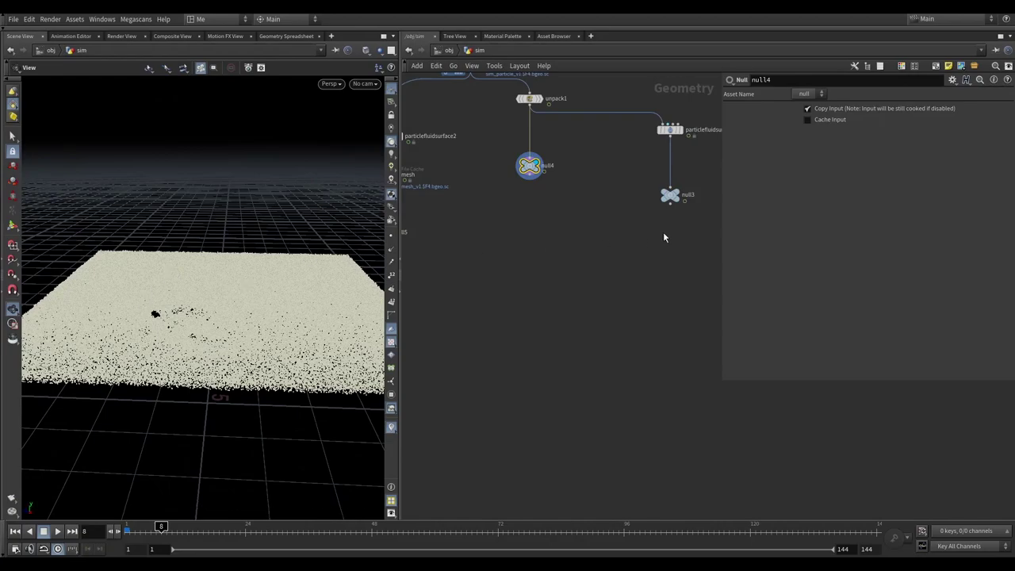
Add whitewatersource1 under null4, display its emission volume and play from frame 1
{"action": "key", "text": "Tab"}
{"action": "type", "text": "w"}
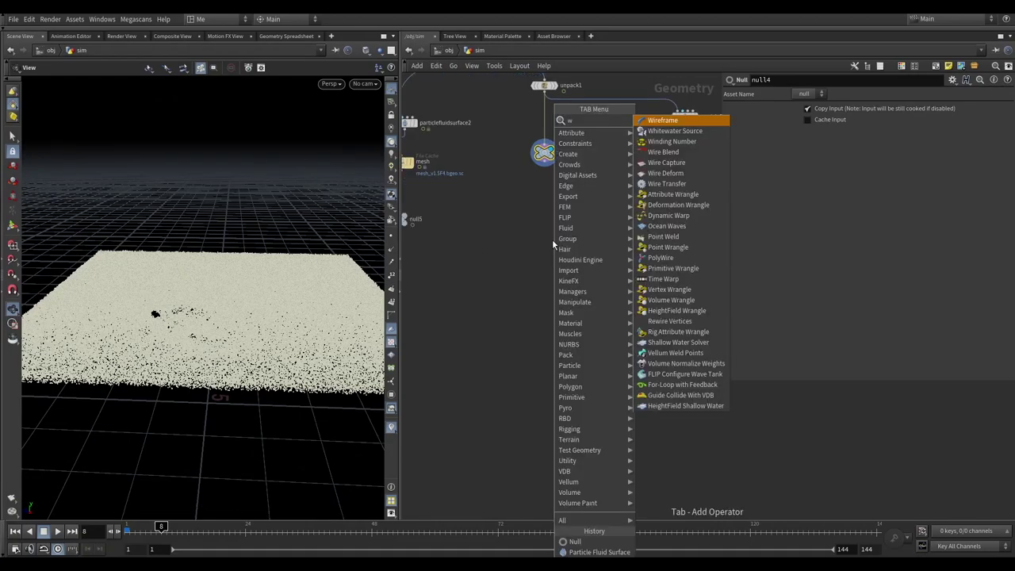
{"action": "type", "text": "hi"}
{"action": "key", "text": "Return"}
{"action": "left_click", "coordinate": [525, 235]}
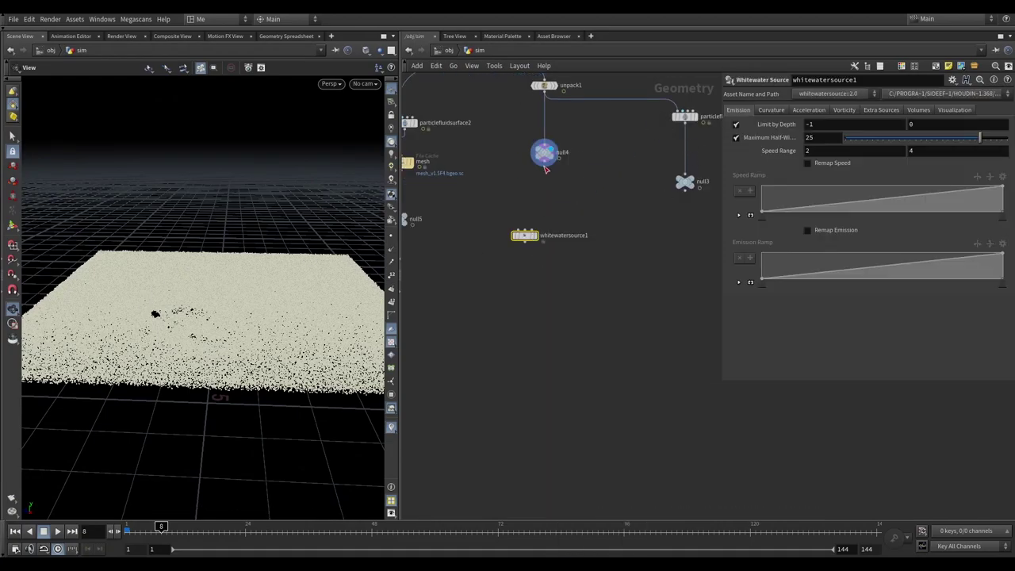
{"action": "left_click_drag", "start_coordinate": [541, 239], "coordinate": [556, 220]}
{"action": "left_click", "coordinate": [550, 215]}
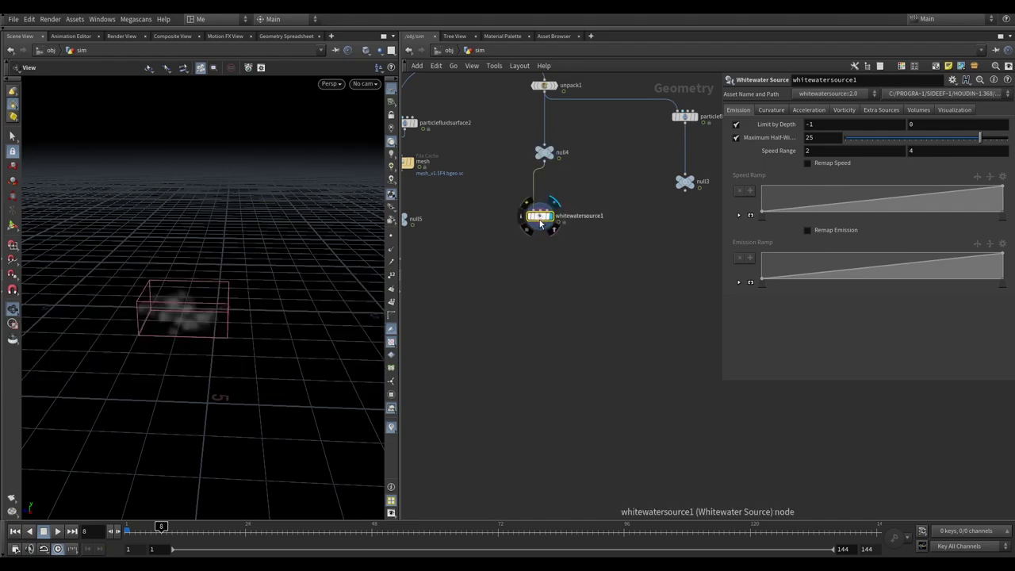
{"action": "left_click", "coordinate": [132, 532]}
{"action": "key", "text": "Up"}
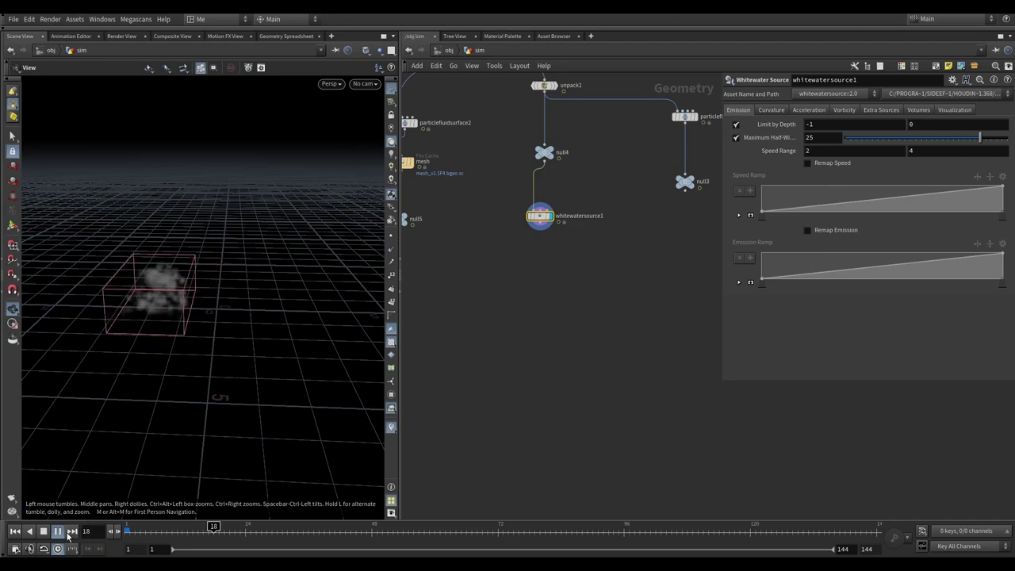
Browse whitewatersource1's Vorticity, Acceleration, Extra Sources, Volume, Visualization and Curvature tabs
{"action": "left_click", "coordinate": [844, 111]}
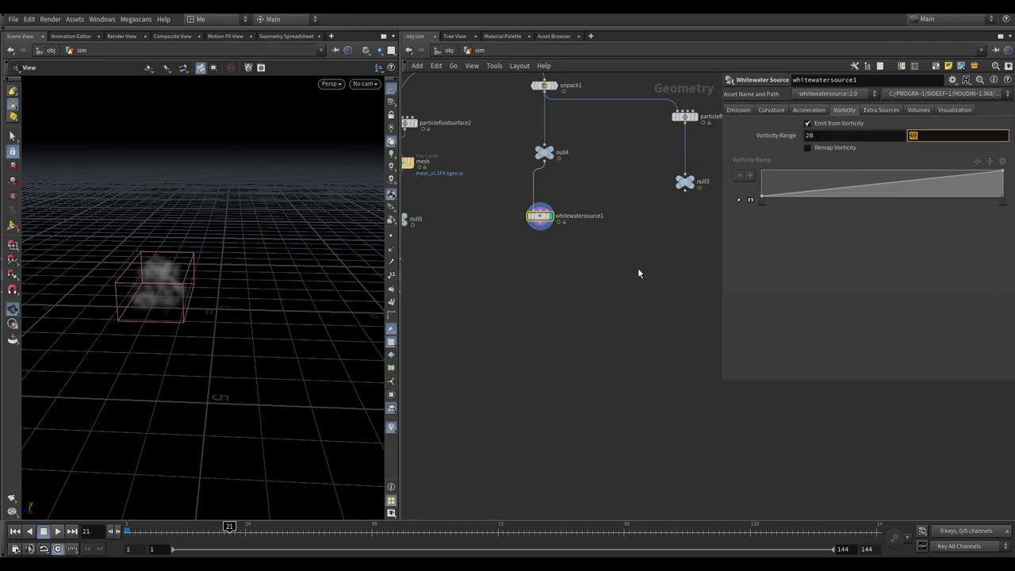
{"action": "left_click", "coordinate": [812, 112]}
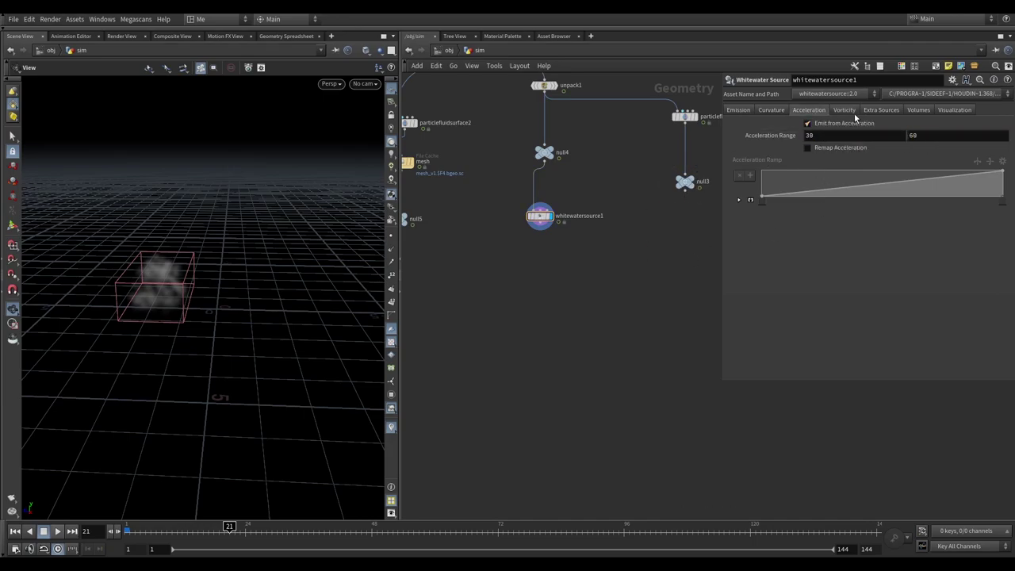
{"action": "left_click", "coordinate": [881, 110]}
{"action": "left_click", "coordinate": [920, 111]}
{"action": "left_click", "coordinate": [952, 111]}
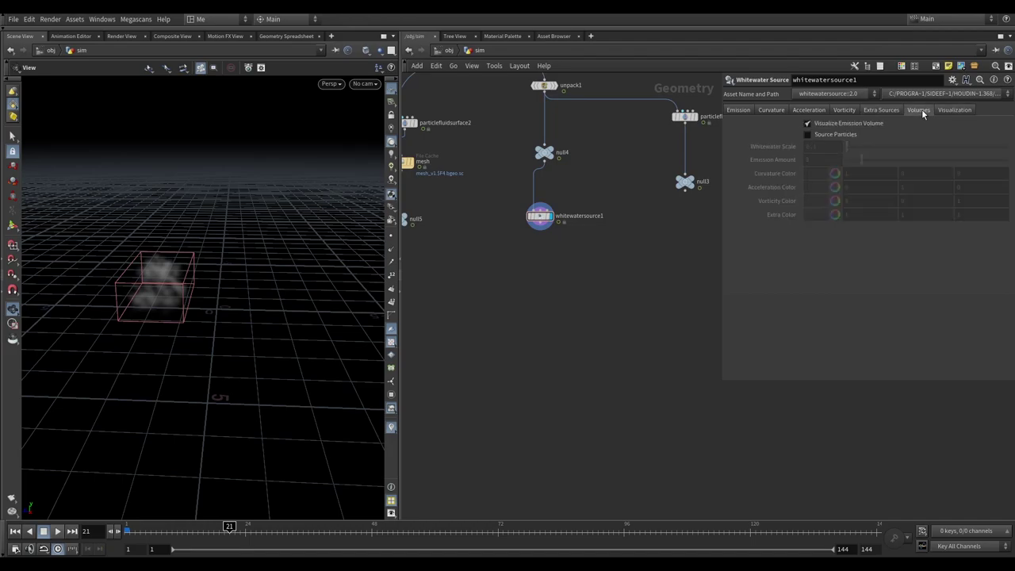
{"action": "left_click", "coordinate": [919, 109]}
{"action": "left_click", "coordinate": [881, 110]}
{"action": "left_click", "coordinate": [844, 109]}
{"action": "left_click", "coordinate": [771, 111]}
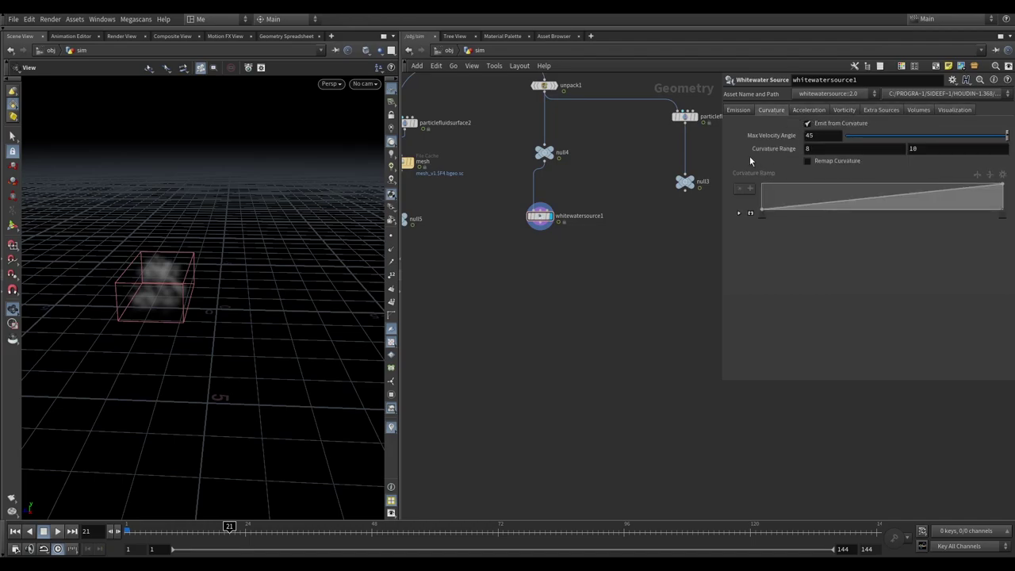
{"action": "left_click", "coordinate": [738, 111]}
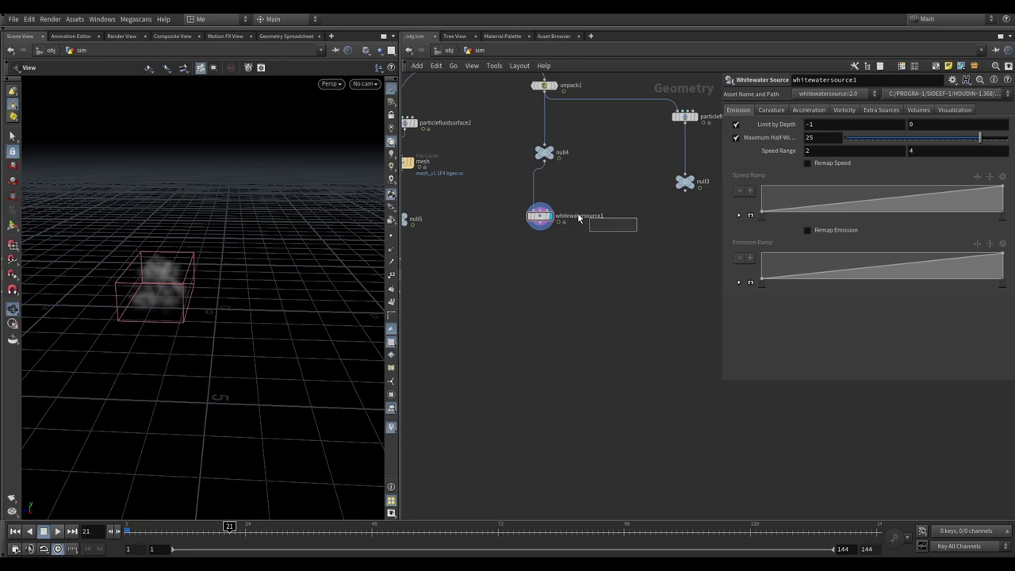
Move whitewatersource1 aside, then add and display a Group Expression node branching from null4
{"action": "left_click_drag", "start_coordinate": [536, 223], "coordinate": [643, 232]}
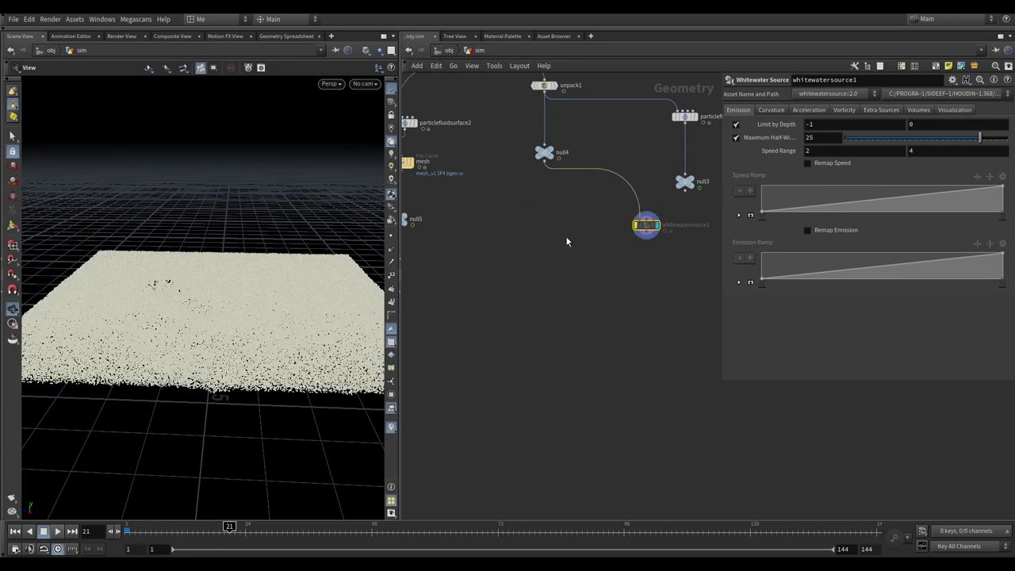
{"action": "scroll", "coordinate": [555, 226], "scroll_direction": "up", "scroll_amount": 3}
{"action": "left_click", "coordinate": [541, 194]}
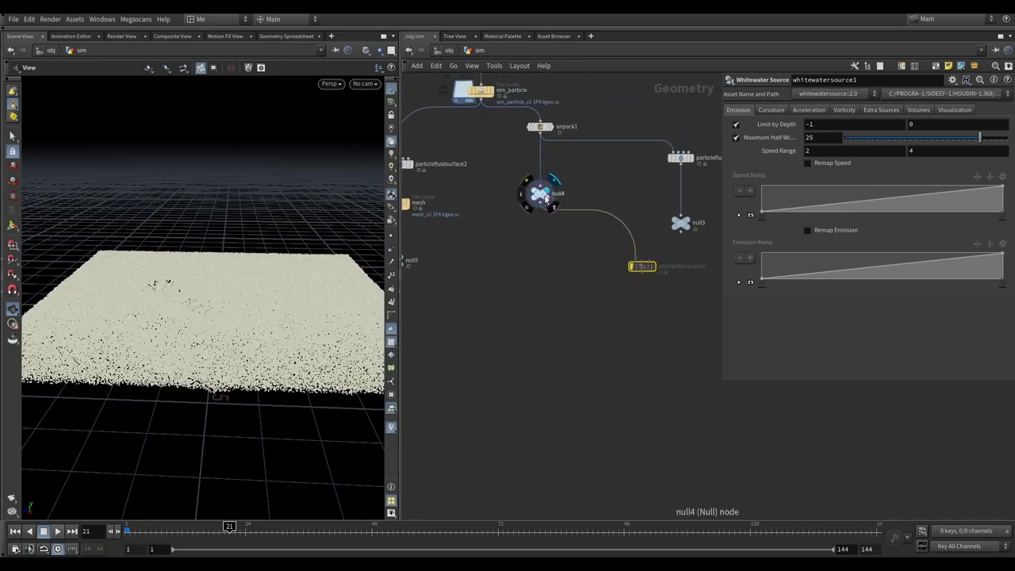
{"action": "left_click", "coordinate": [540, 204]}
{"action": "key", "text": "Tab"}
{"action": "type", "text": "group"}
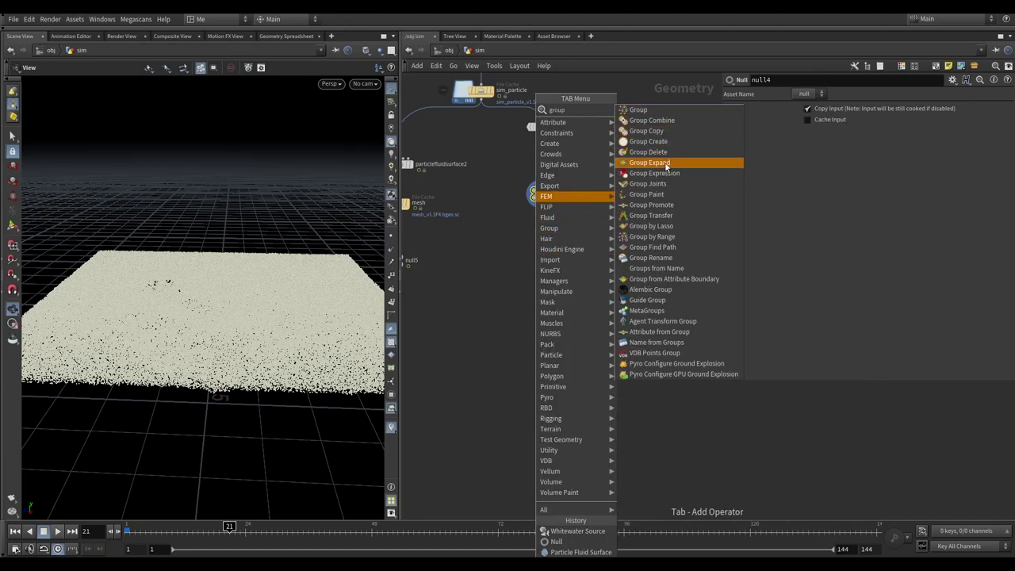
{"action": "left_click", "coordinate": [671, 172]}
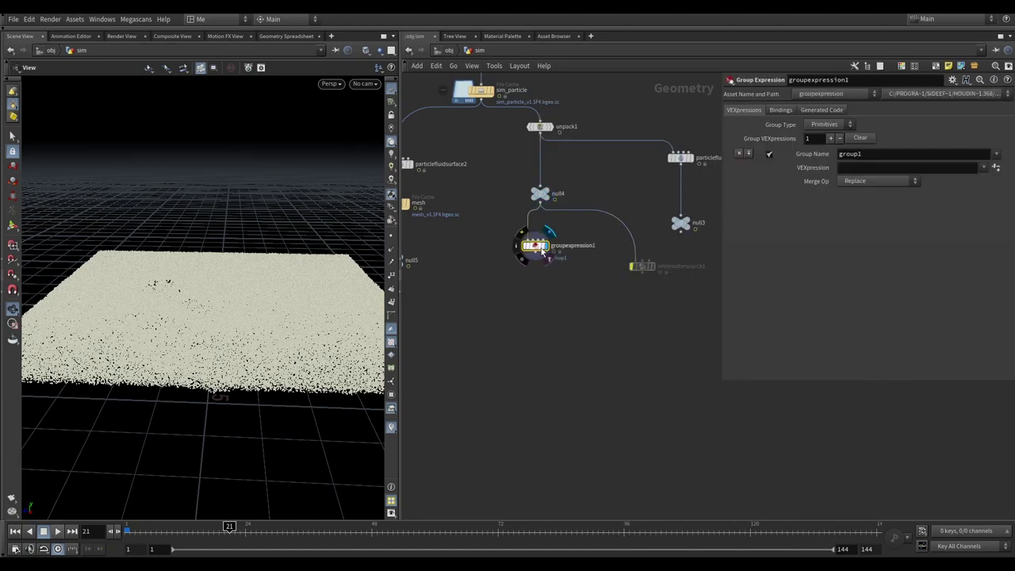
{"action": "left_click", "coordinate": [558, 286]}
Name the group vorticity and enter a vorticity-based VEXpression
{"action": "left_click", "coordinate": [872, 155]}
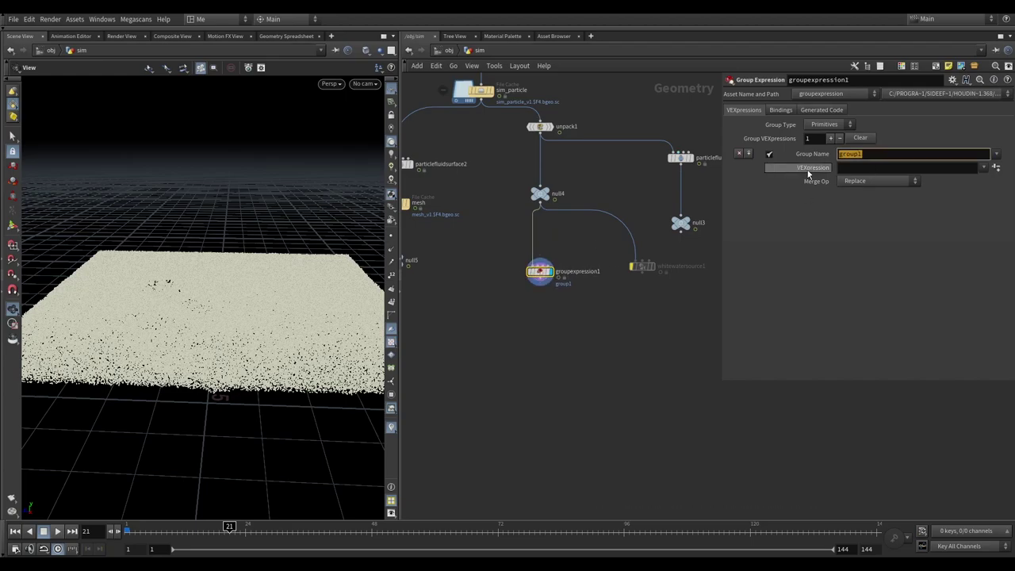
{"action": "type", "text": "vorticity"}
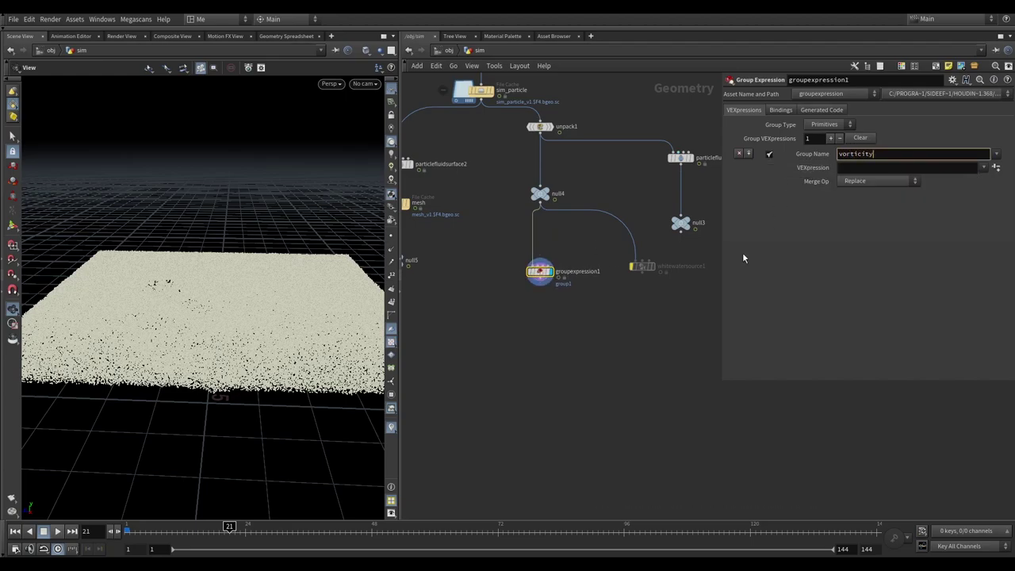
{"action": "key", "text": "Return"}
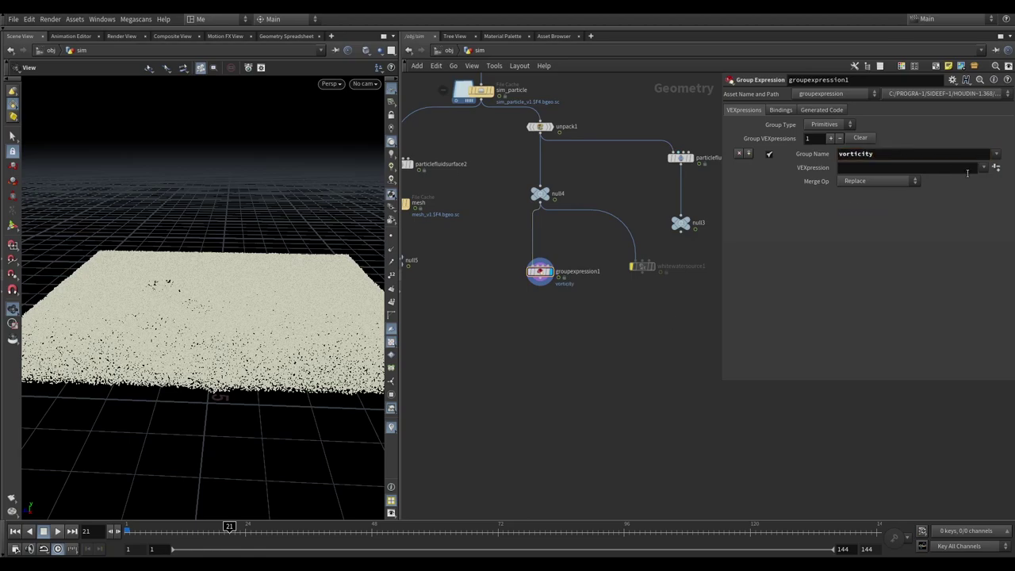
{"action": "left_click", "coordinate": [983, 168]}
{"action": "key", "text": "Escape"}
{"action": "double_click", "coordinate": [856, 154]}
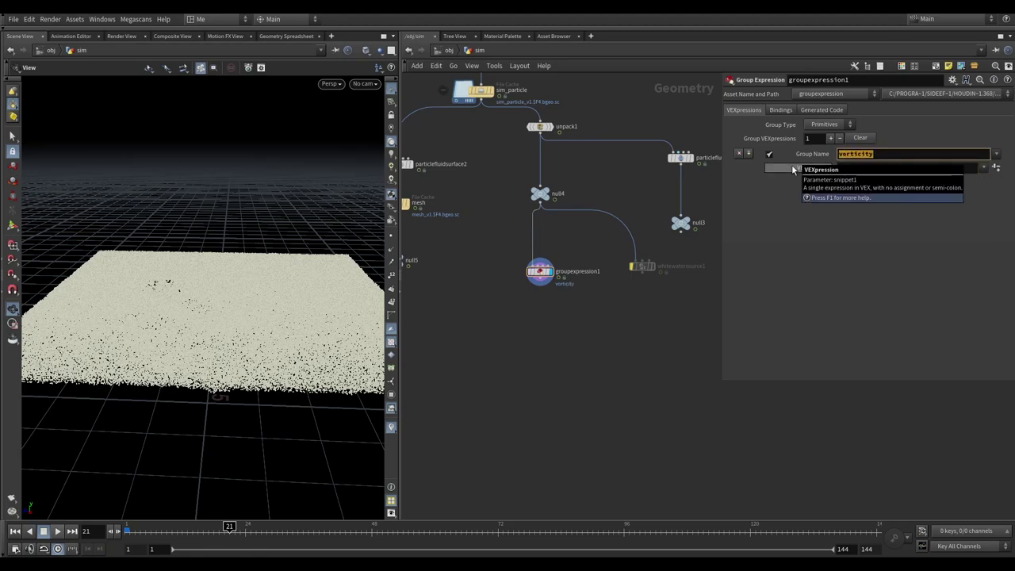
{"action": "left_click", "coordinate": [853, 168]}
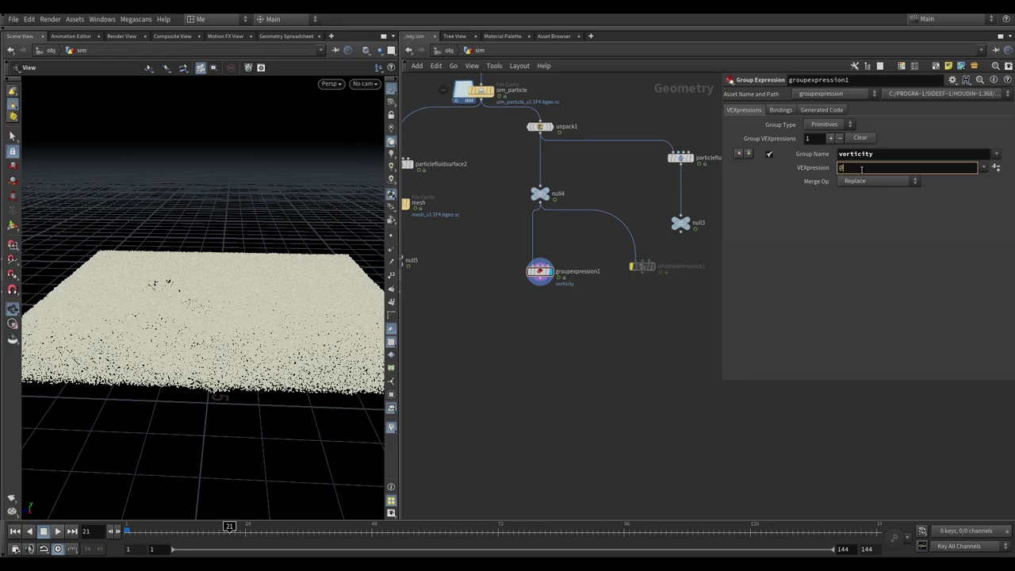
{"action": "type", "text": "vorticity>20"}
{"action": "key", "text": "Return"}
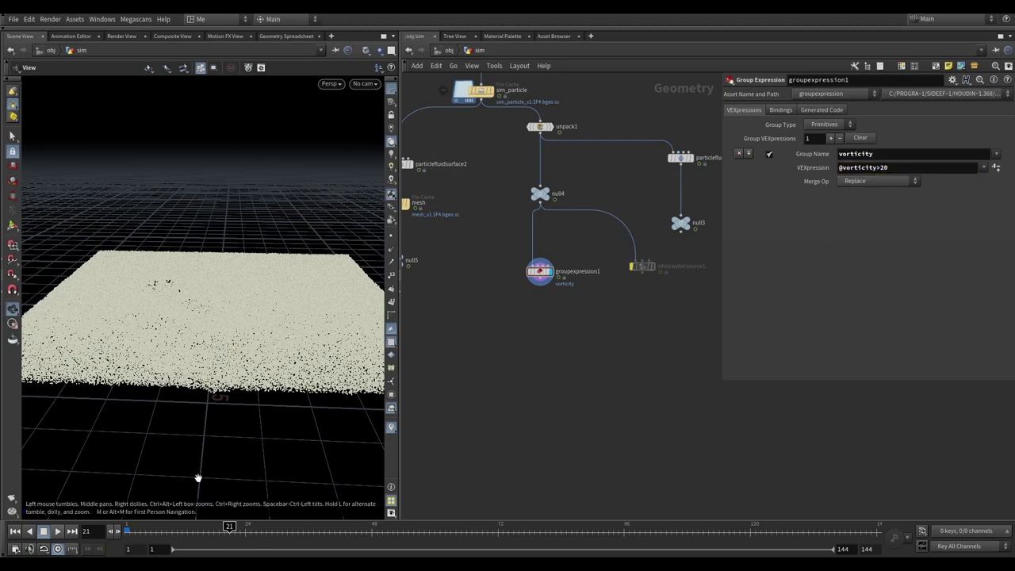
Switch the group type to Points so the vorticity points appear orange
{"action": "mouse_move", "coordinate": [199, 476]}
{"action": "left_mouse_down"}
{"action": "mouse_move", "coordinate": [202, 300]}
{"action": "mouse_move", "coordinate": [227, 280]}
{"action": "left_mouse_up"}
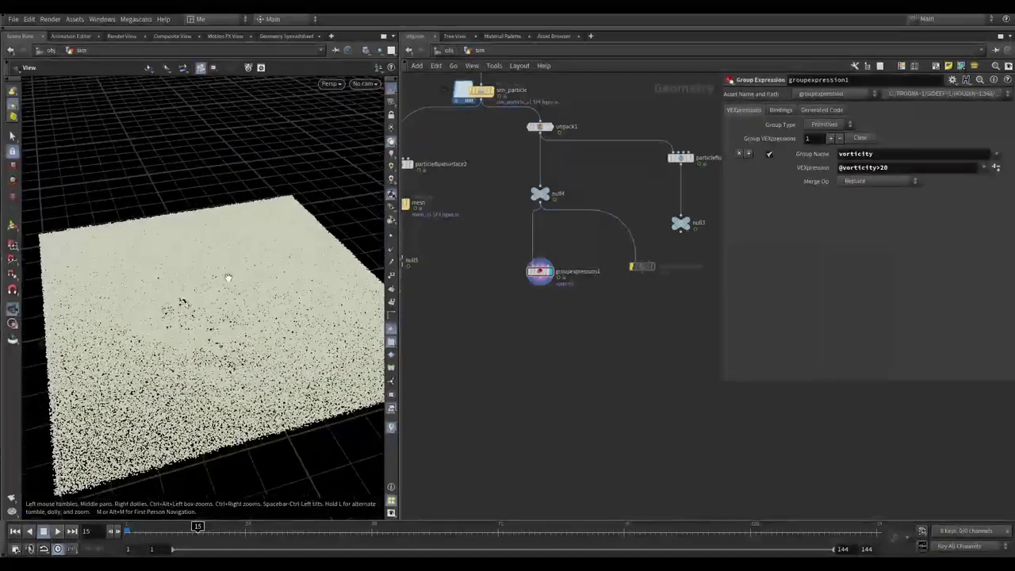
{"action": "left_click", "coordinate": [832, 126]}
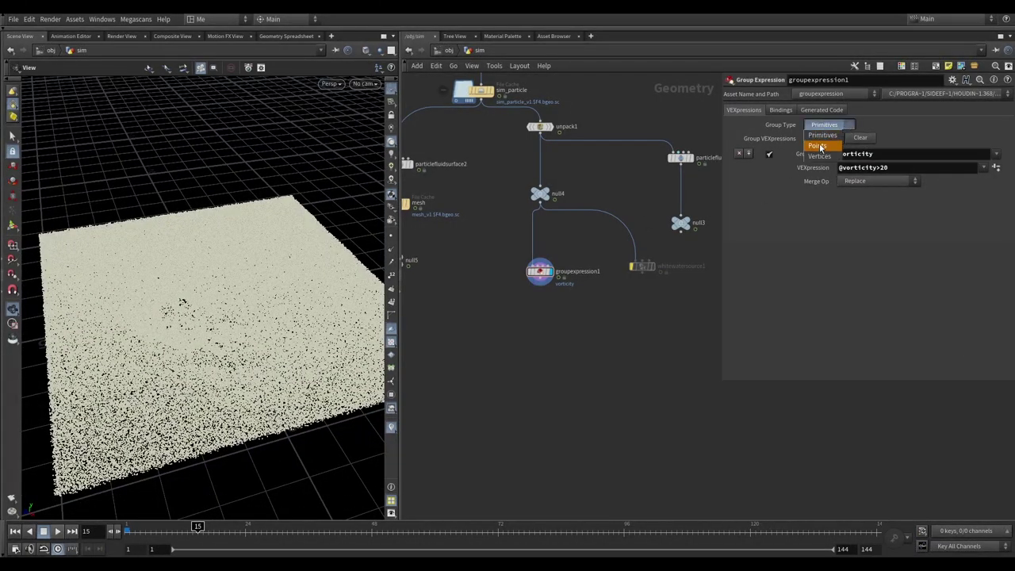
{"action": "left_click", "coordinate": [818, 145]}
{"action": "left_click_drag", "start_coordinate": [199, 301], "coordinate": [216, 290]}
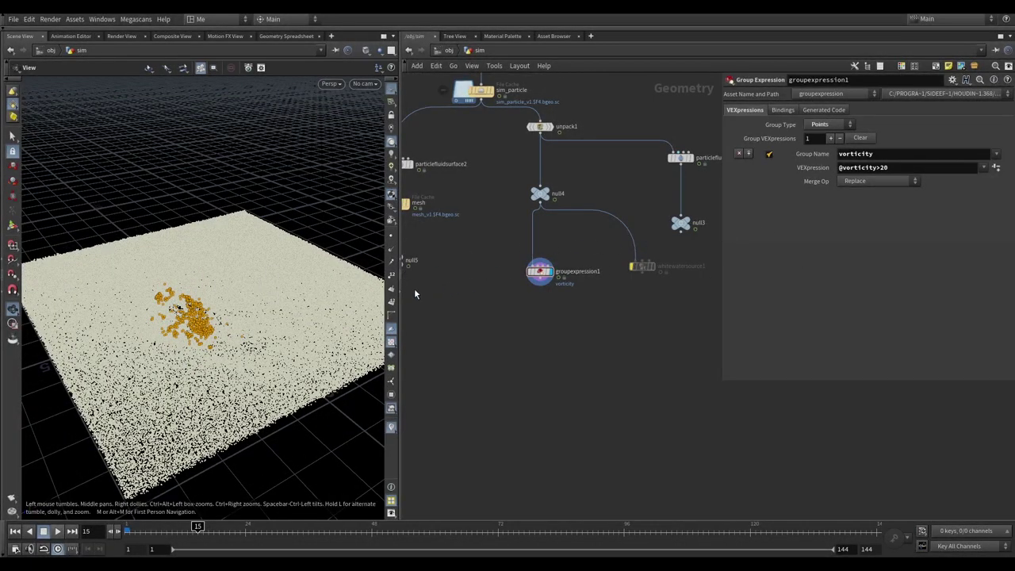
{"action": "left_click_drag", "start_coordinate": [260, 283], "coordinate": [238, 270]}
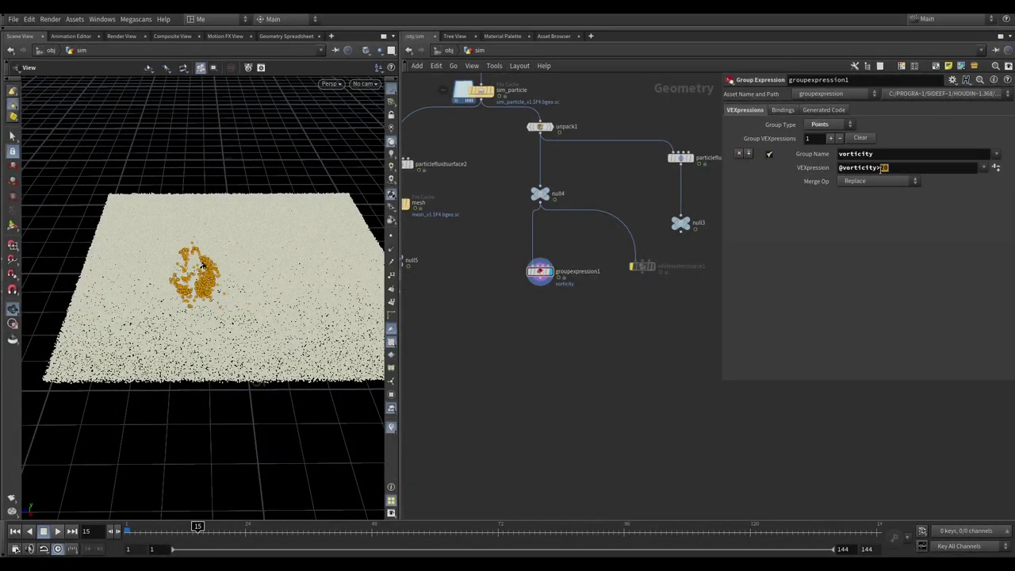
Set the vorticity threshold to 20, lower it to 15, then play and rewind the timeline
{"action": "left_click", "coordinate": [880, 168]}
{"action": "type", "text": "20"}
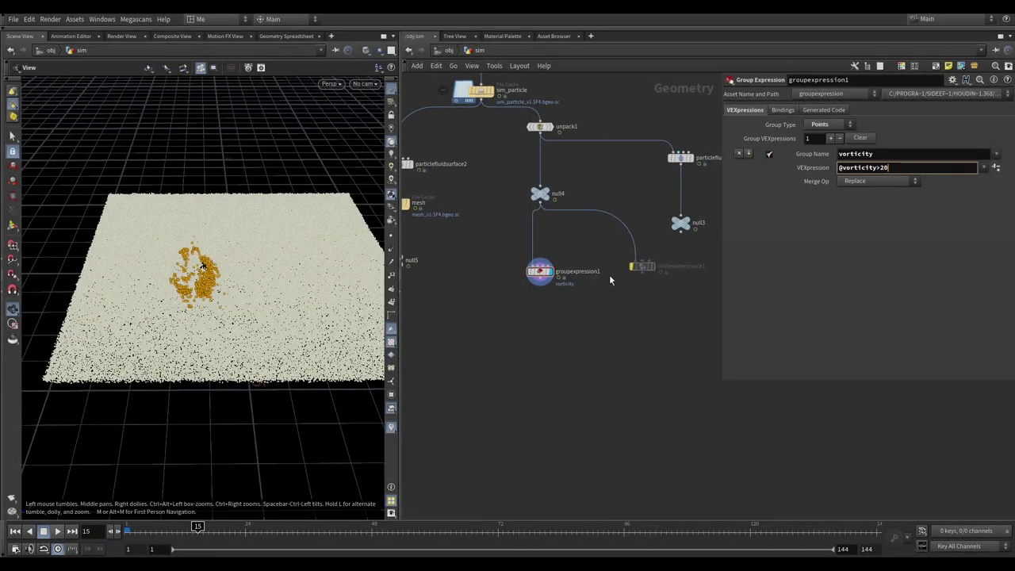
{"action": "left_click_drag", "start_coordinate": [216, 270], "coordinate": [227, 283]}
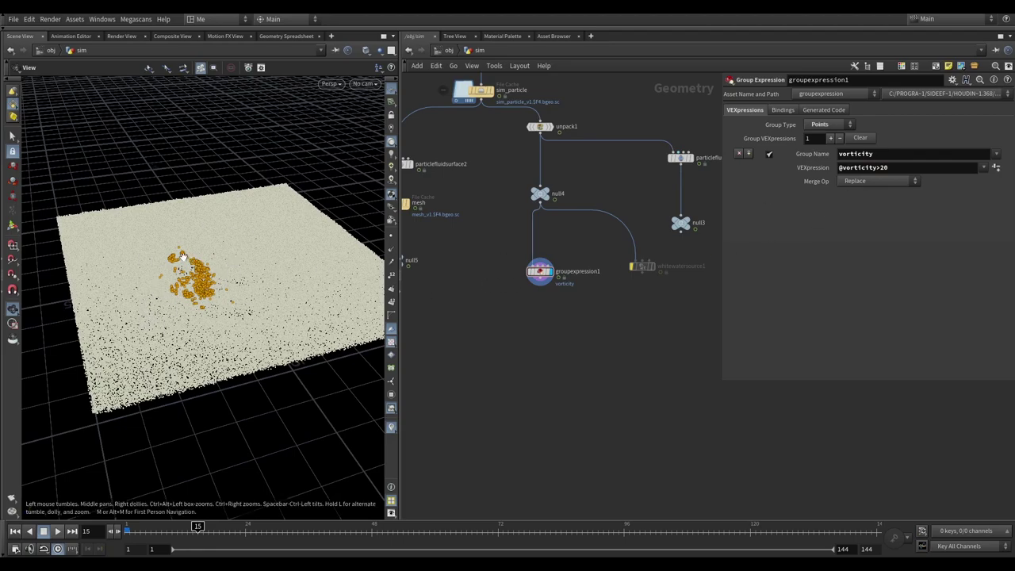
{"action": "left_click_drag", "start_coordinate": [175, 299], "coordinate": [183, 279]}
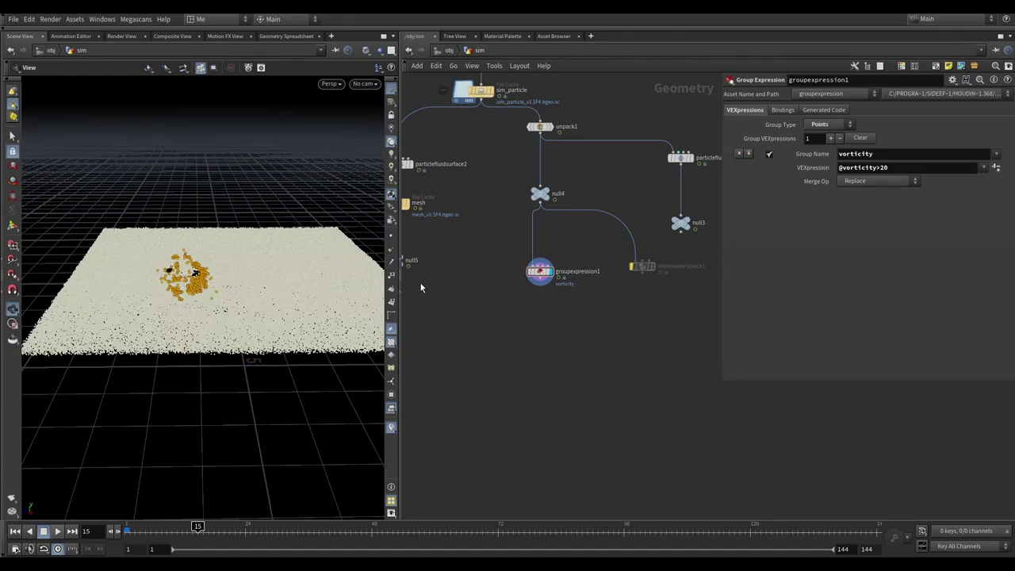
{"action": "double_click", "coordinate": [885, 167]}
{"action": "type", "text": "15"}
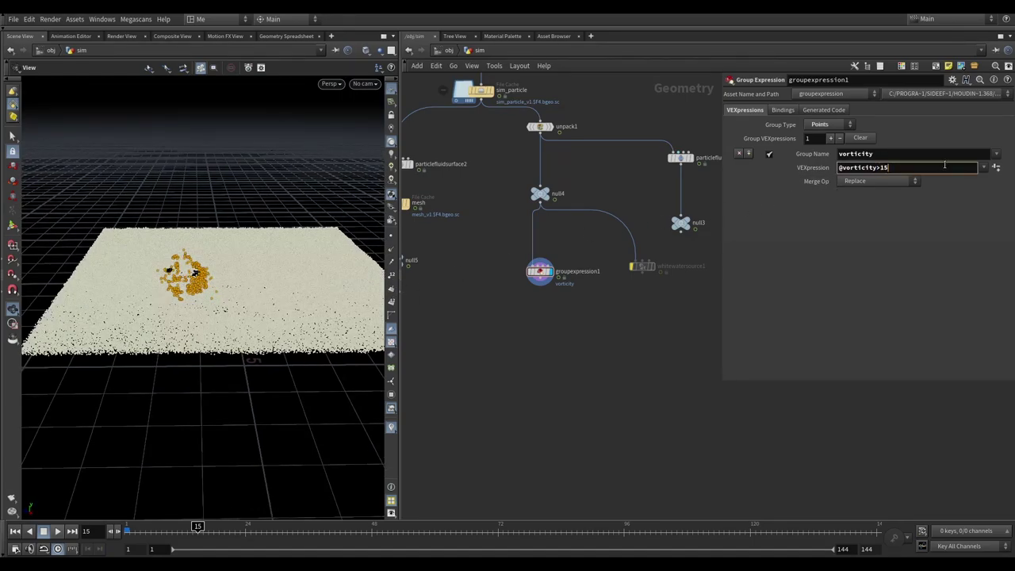
{"action": "key", "text": "Return"}
{"action": "left_click_drag", "start_coordinate": [199, 333], "coordinate": [119, 491]}
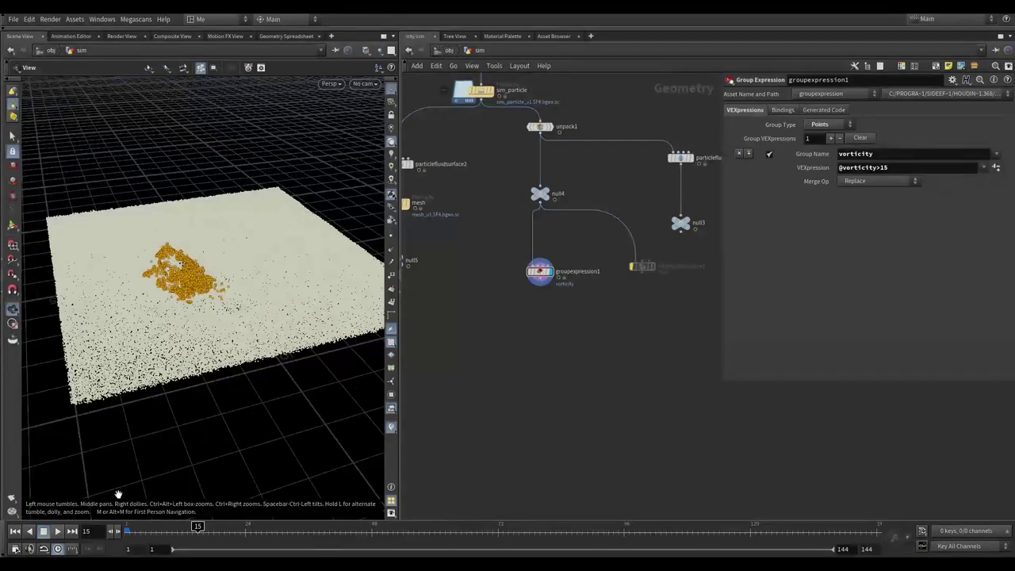
{"action": "left_click", "coordinate": [59, 532]}
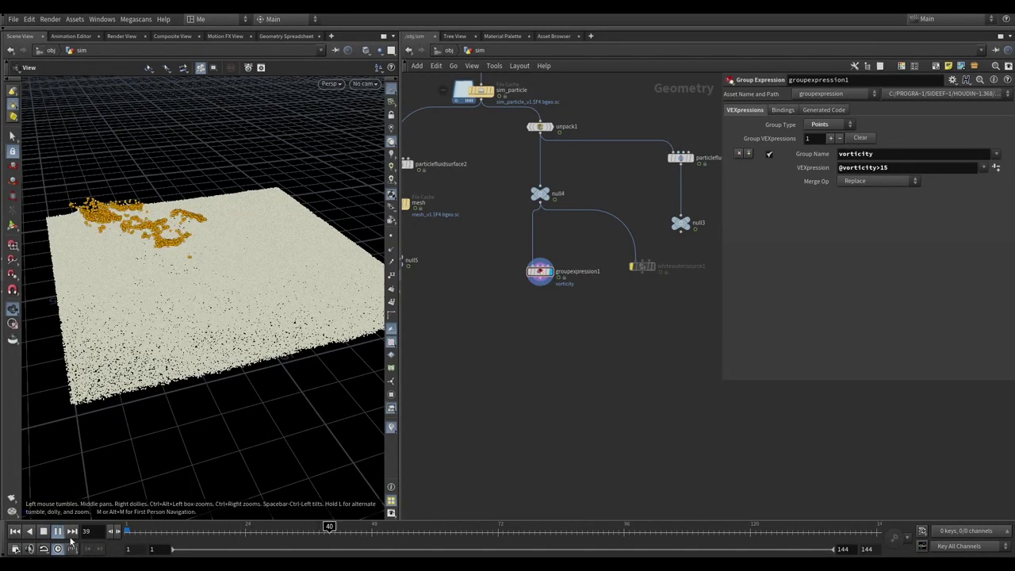
{"action": "left_click", "coordinate": [32, 538]}
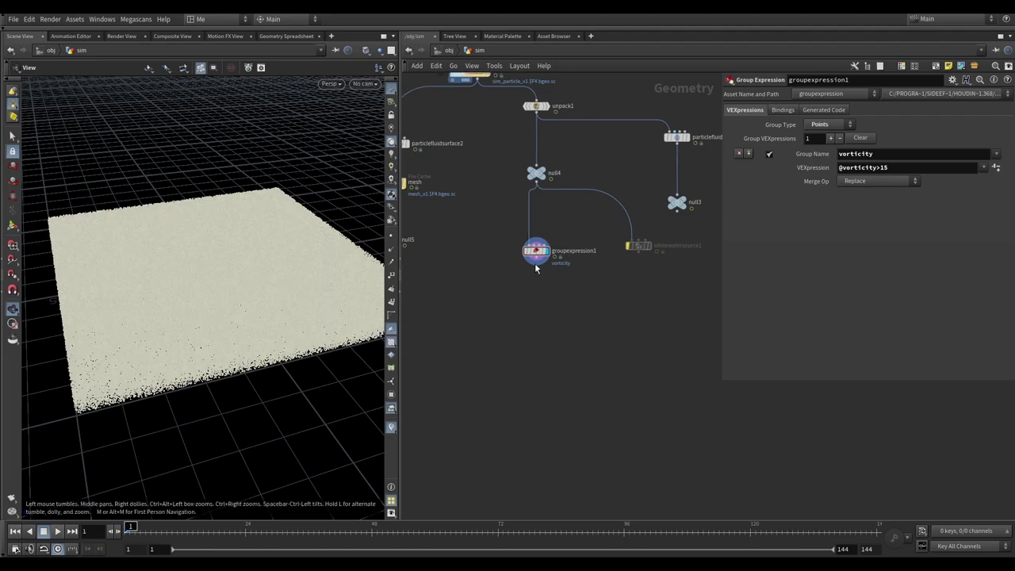
Add a Blast node under groupexpression1 using the vorticity group, and scrub the frames
{"action": "key", "text": "Tab"}
{"action": "type", "text": "blast"}
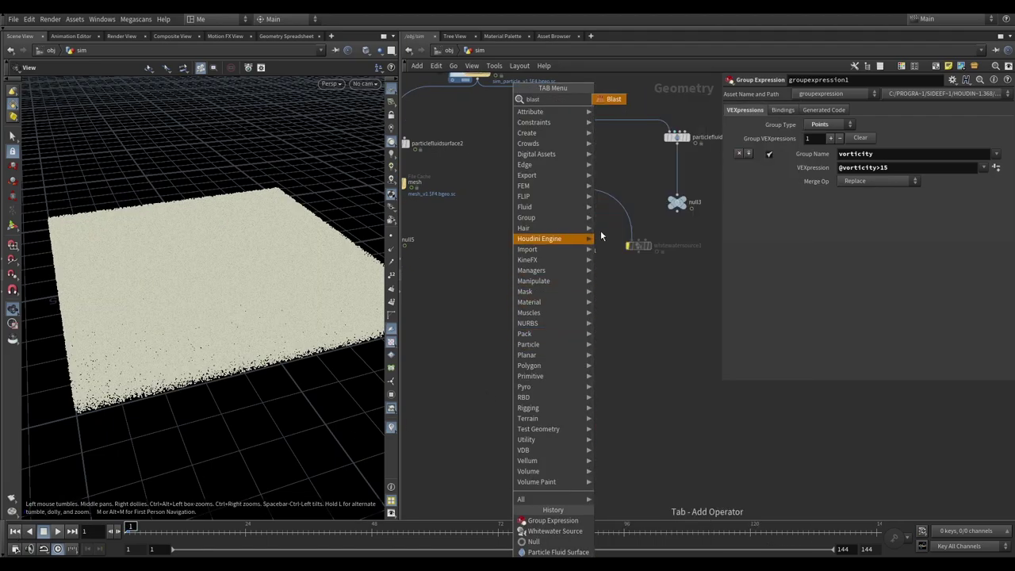
{"action": "key", "text": "Return"}
{"action": "left_click", "coordinate": [537, 306]}
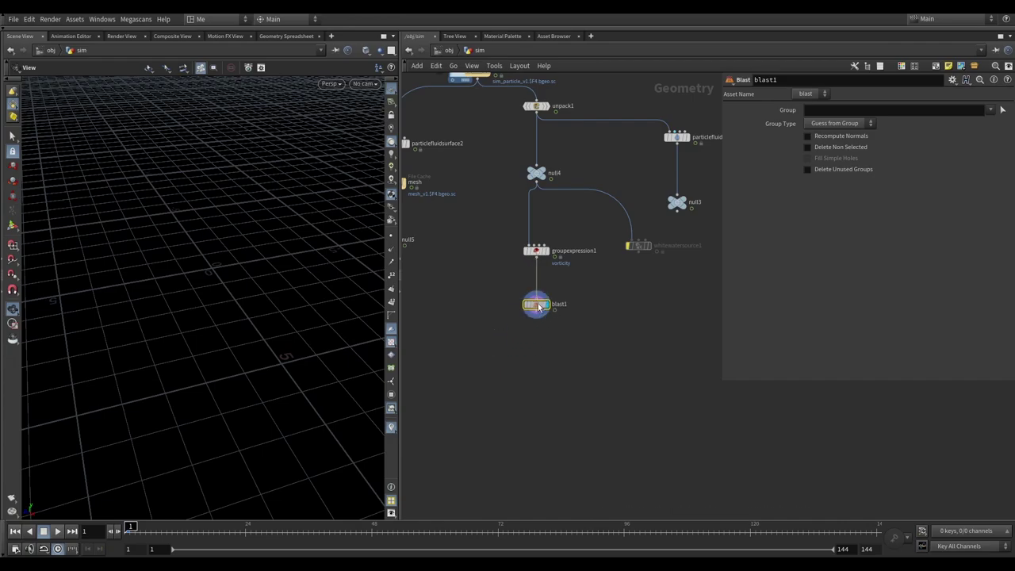
{"action": "left_click", "coordinate": [989, 110]}
{"action": "left_click", "coordinate": [979, 161]}
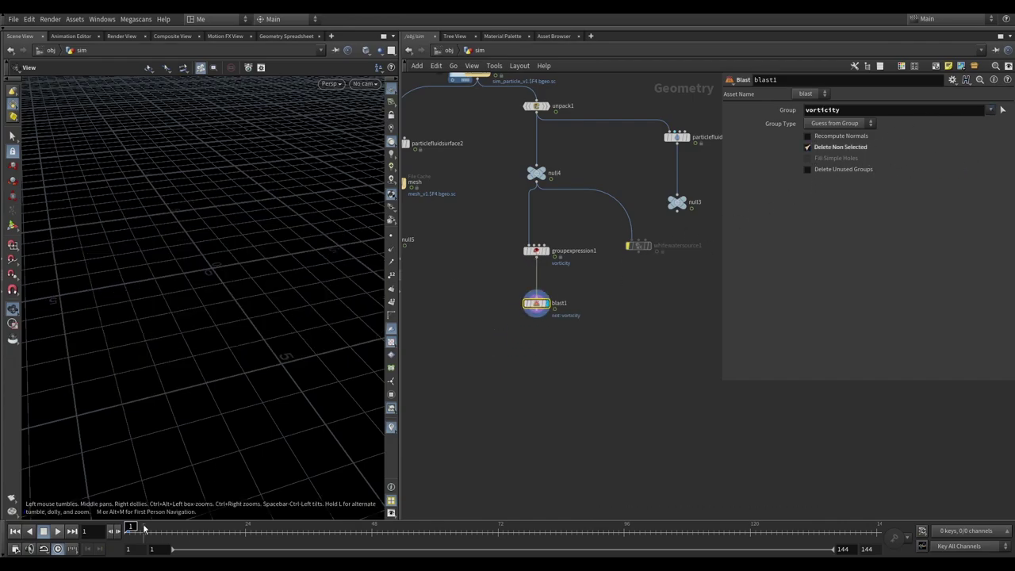
{"action": "mouse_move", "coordinate": [144, 529]}
{"action": "left_mouse_down"}
{"action": "mouse_move", "coordinate": [587, 514]}
{"action": "mouse_move", "coordinate": [59, 516]}
{"action": "left_mouse_up"}
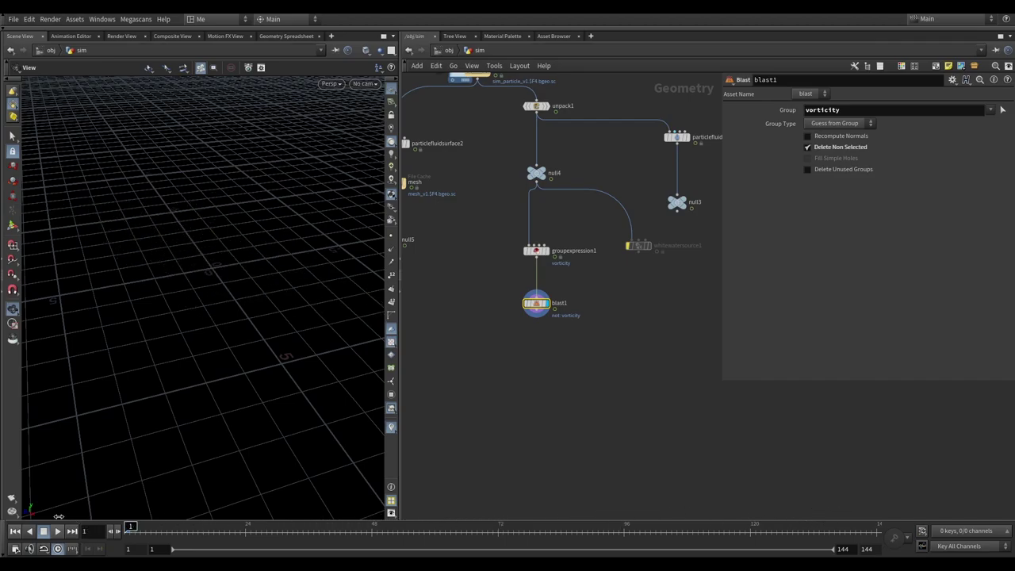
{"action": "middle_click_drag", "start_coordinate": [528, 409], "coordinate": [509, 361]}
{"action": "scroll", "coordinate": [521, 306], "scroll_direction": "up", "scroll_amount": 2}
{"action": "scroll", "coordinate": [521, 305], "scroll_direction": "down", "scroll_amount": 2}
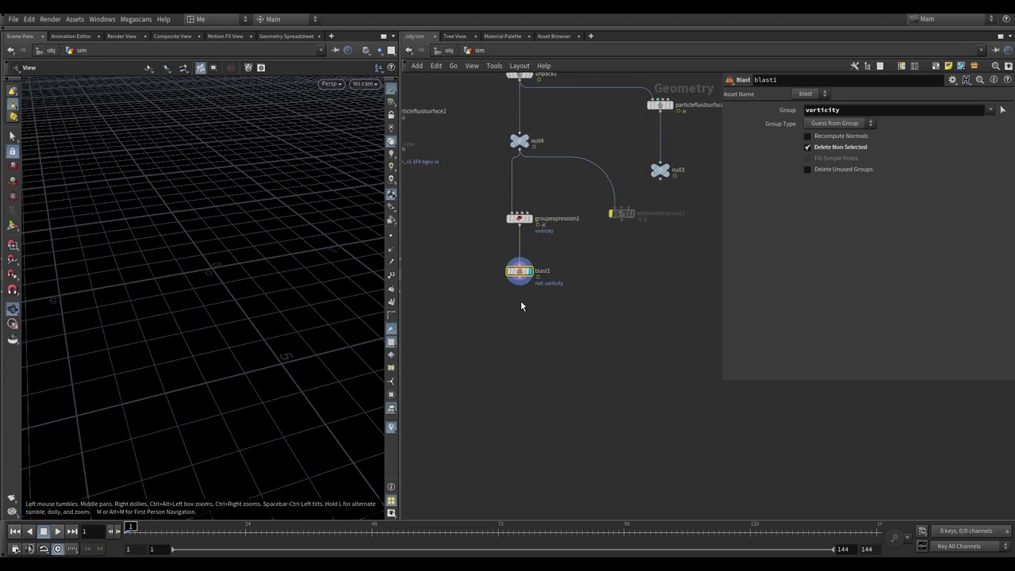
{"action": "middle_click_drag", "start_coordinate": [521, 305], "coordinate": [531, 315]}
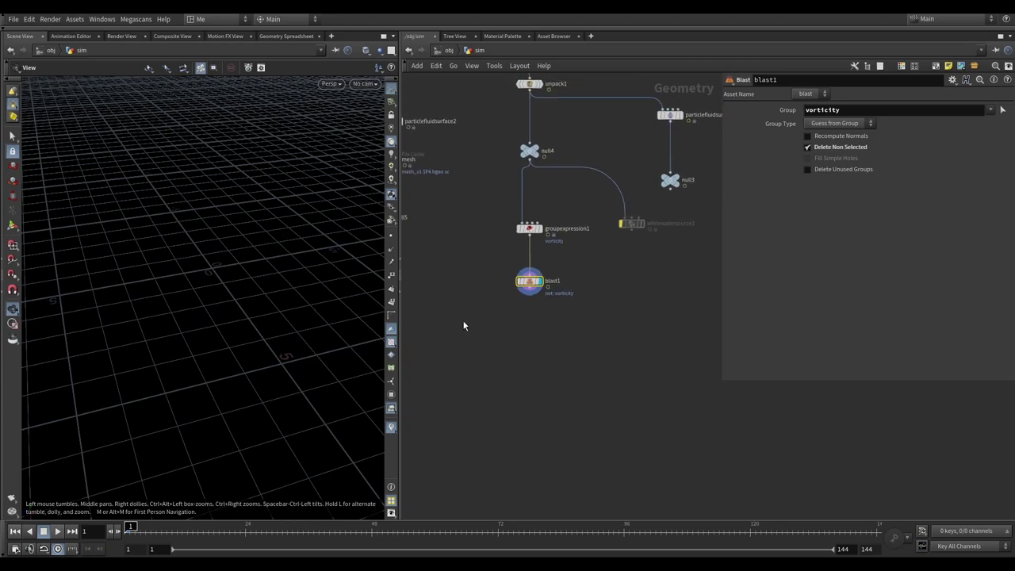
Reactivate and display whitewatersource1, preview playback and its info, then rewind to frame 1
{"action": "left_click", "coordinate": [621, 223]}
{"action": "left_click", "coordinate": [640, 223]}
{"action": "key", "text": "Up"}
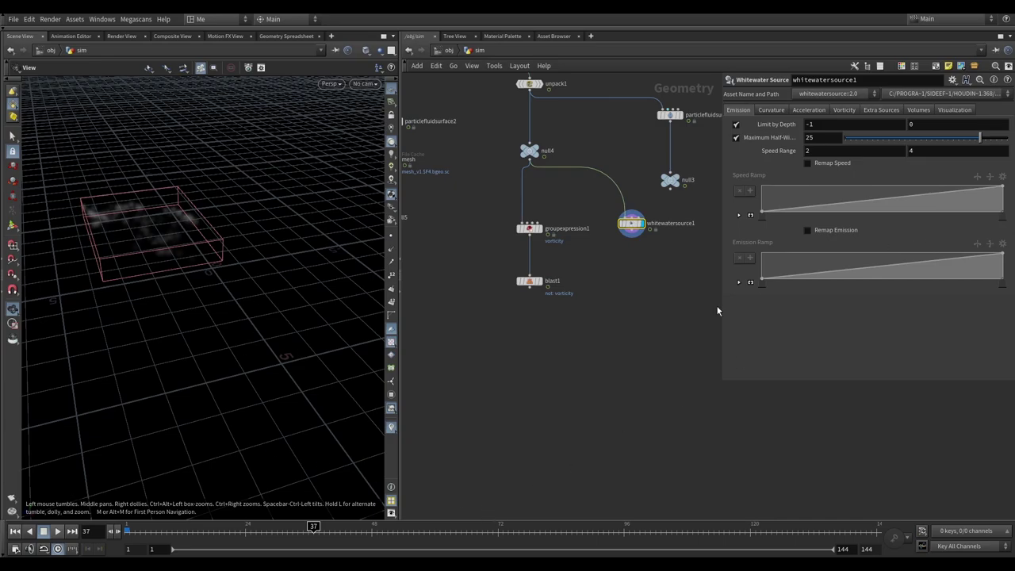
{"action": "middle_click", "coordinate": [634, 223]}
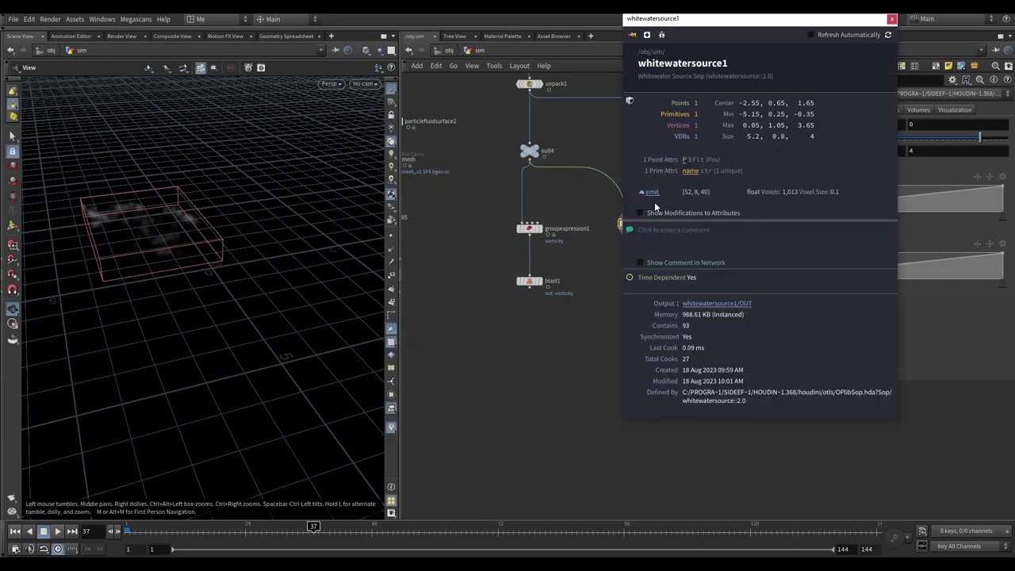
{"action": "key", "text": "ctrl+Up"}
{"action": "left_click", "coordinate": [888, 20]}
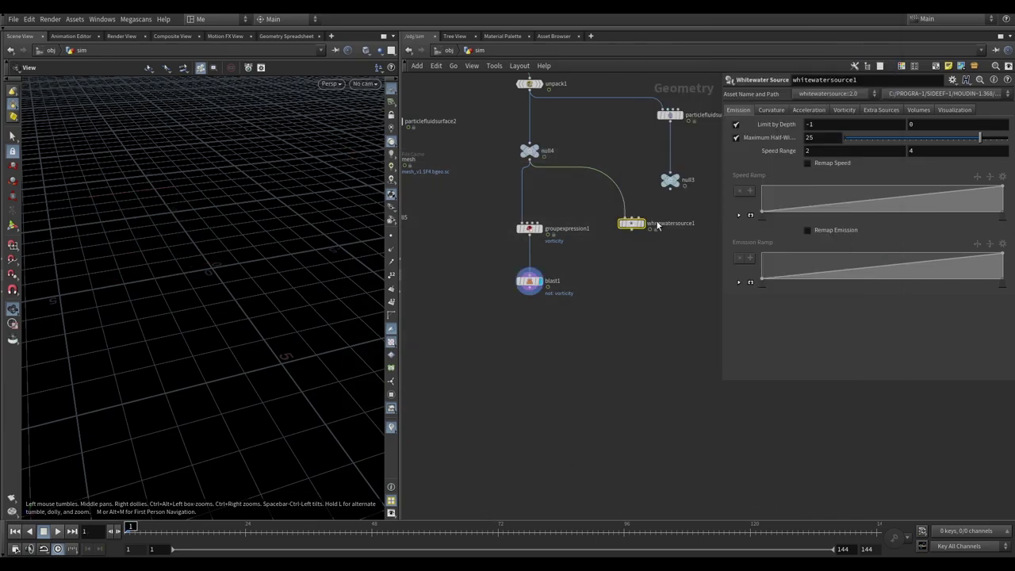
{"action": "left_click", "coordinate": [530, 282]}
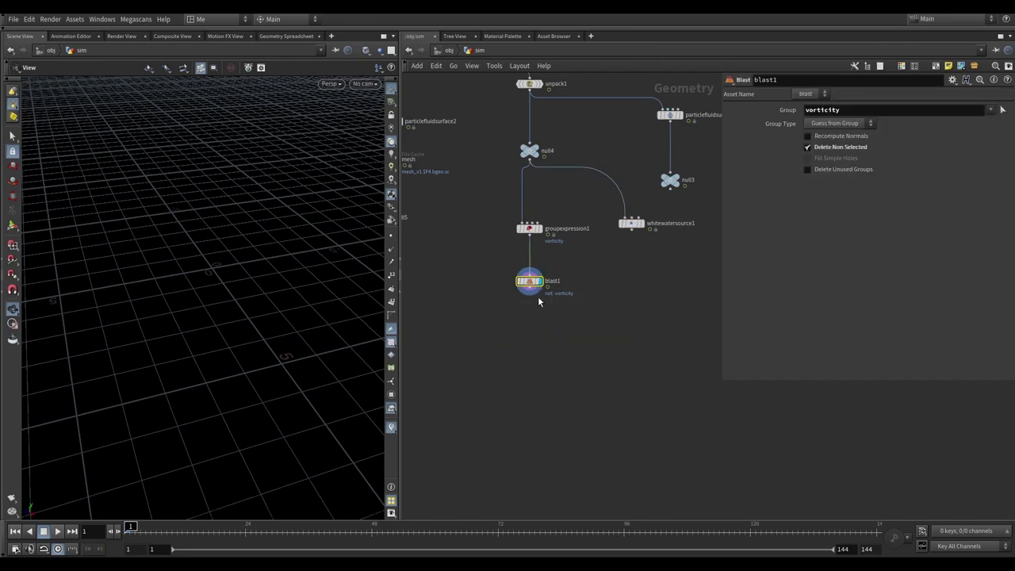
{"action": "left_click", "coordinate": [529, 296]}
Add and display a VDB from Particles node below Blast, with minimum radius in voxels 0
{"action": "key", "text": "Tab"}
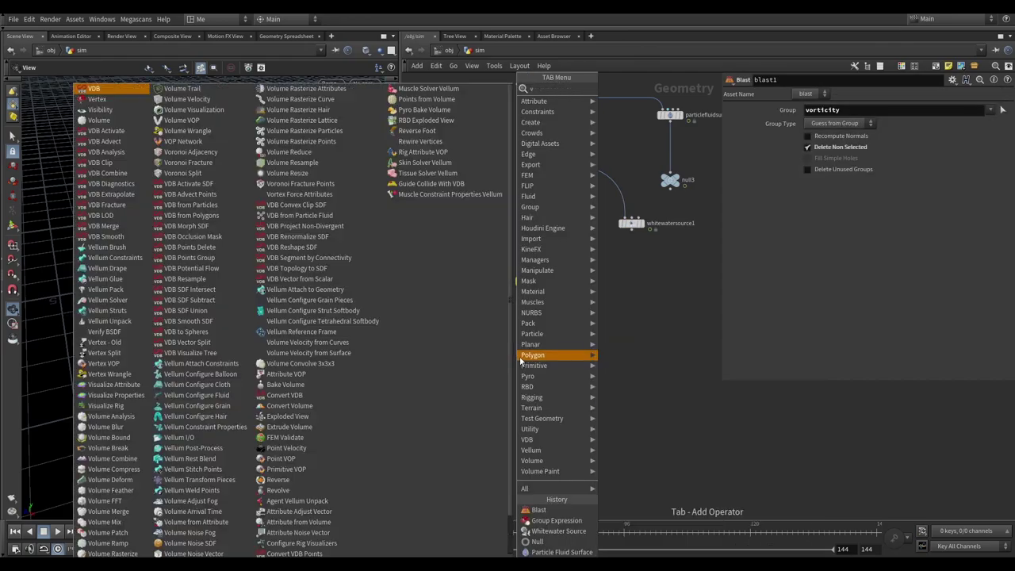
{"action": "type", "text": "vdbfro"}
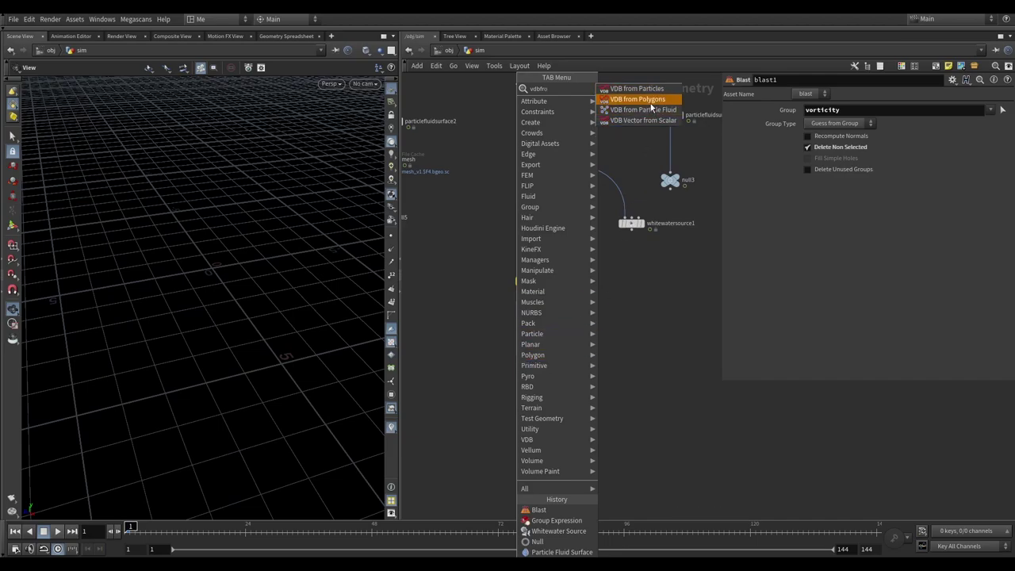
{"action": "left_click", "coordinate": [637, 88]}
{"action": "left_click", "coordinate": [523, 356]}
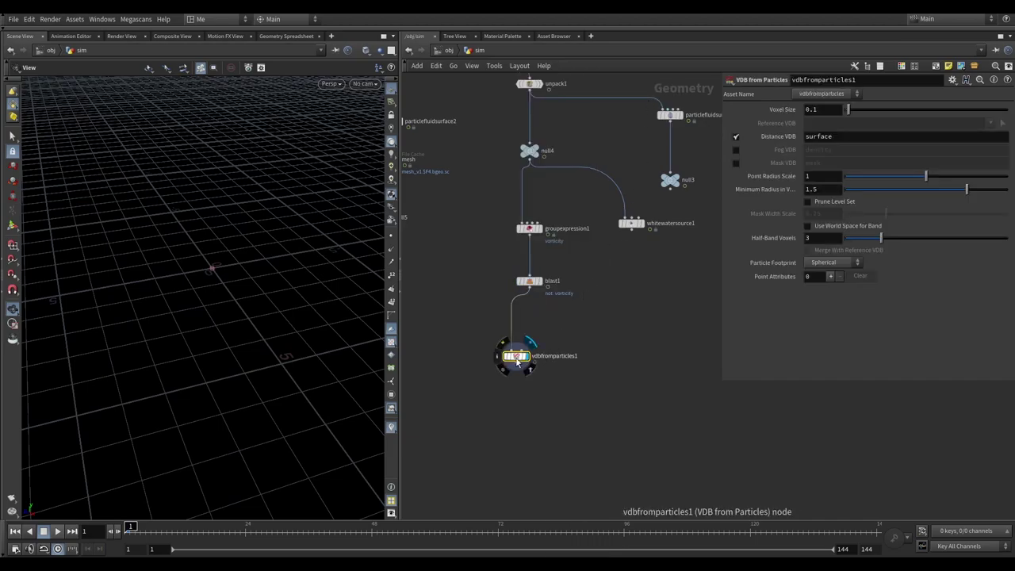
{"action": "left_click_drag", "start_coordinate": [531, 356], "coordinate": [547, 337]}
{"action": "left_click_drag", "start_coordinate": [193, 531], "coordinate": [325, 531]}
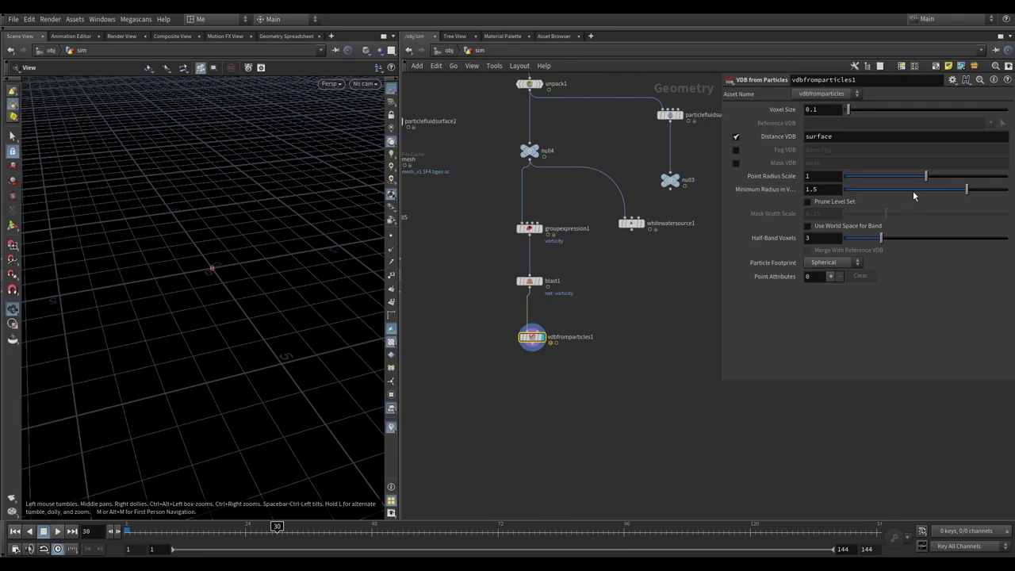
{"action": "left_click_drag", "start_coordinate": [913, 196], "coordinate": [845, 190]}
{"action": "left_click_drag", "start_coordinate": [217, 260], "coordinate": [204, 249]}
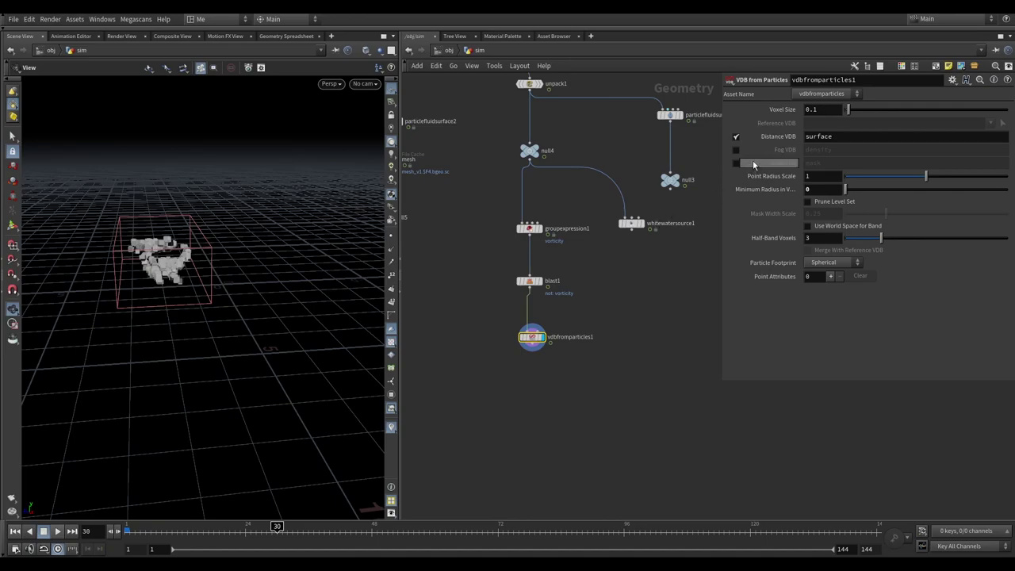
Set the VDB from Particles voxel size to 0.05, keeping point radius scale at 1
{"action": "left_click", "coordinate": [819, 110]}
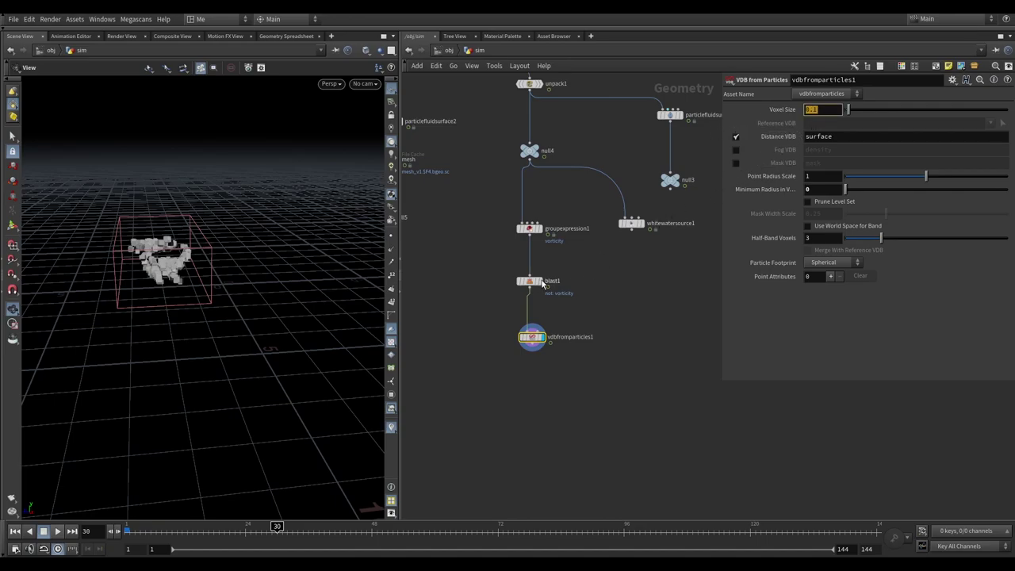
{"action": "middle_click_drag", "start_coordinate": [544, 285], "coordinate": [559, 342]}
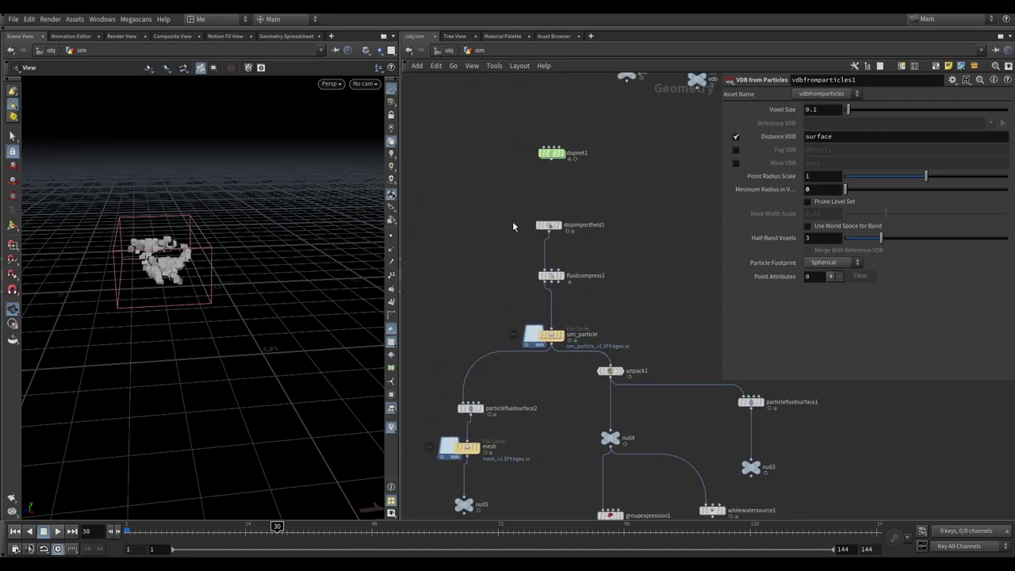
{"action": "left_click", "coordinate": [550, 276]}
{"action": "scroll", "coordinate": [582, 283], "scroll_direction": "down", "scroll_amount": 5}
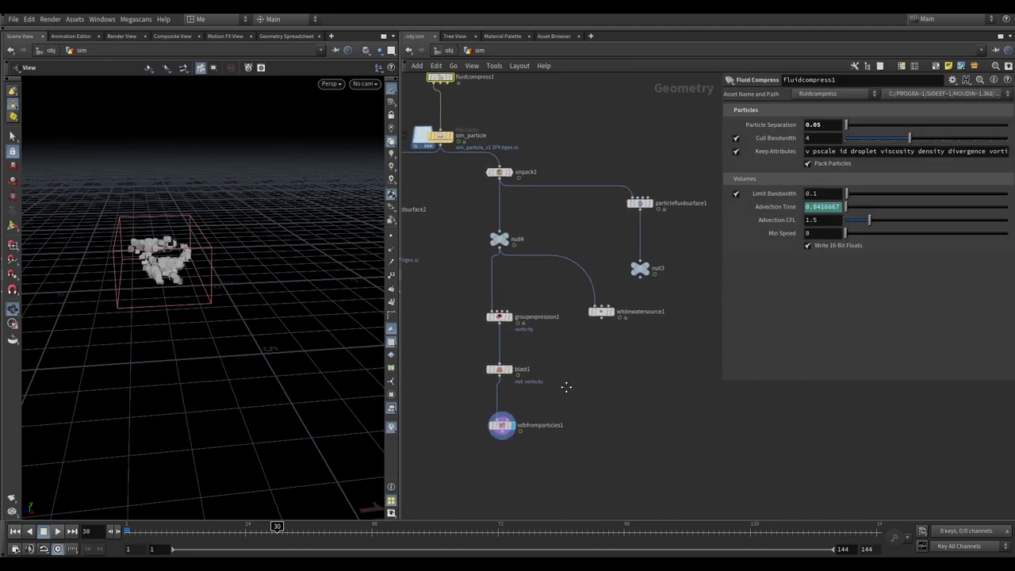
{"action": "left_click_drag", "start_coordinate": [574, 315], "coordinate": [435, 390]}
{"action": "type", "text": "0"}
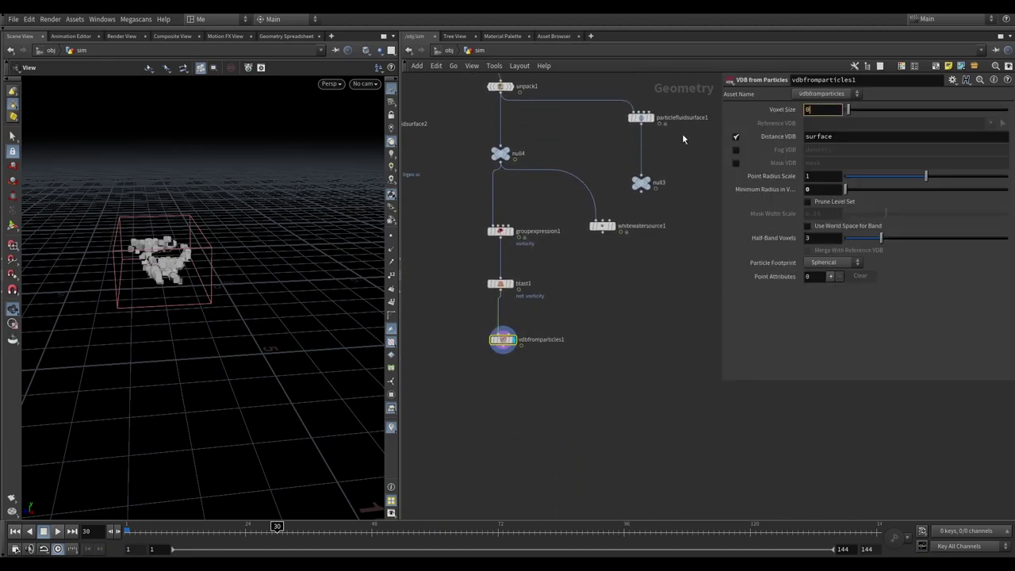
{"action": "type", "text": ".05"}
{"action": "key", "text": "Return"}
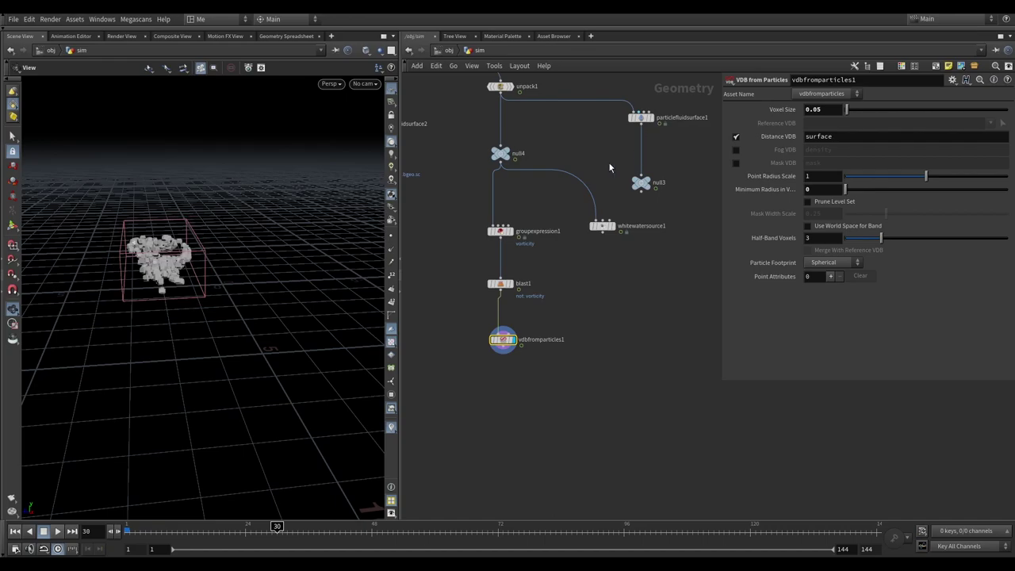
{"action": "left_click_drag", "start_coordinate": [158, 262], "coordinate": [296, 275]}
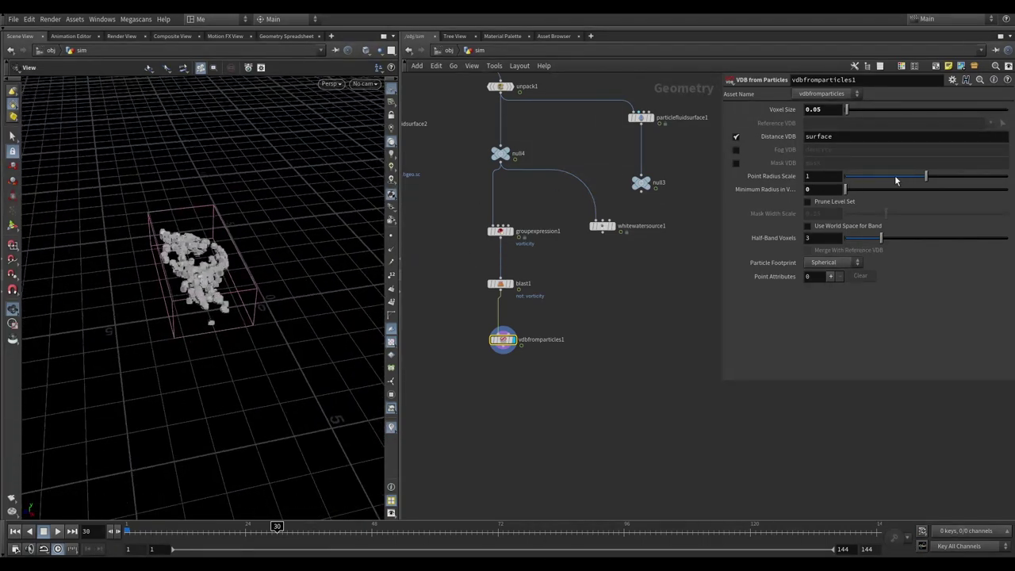
{"action": "left_click", "coordinate": [895, 176]}
{"action": "key", "text": "ctrl+z"}
Output a fog VDB named emit instead of a distance VDB, then rewind to frame 1
{"action": "left_click", "coordinate": [736, 136]}
{"action": "left_click", "coordinate": [735, 149]}
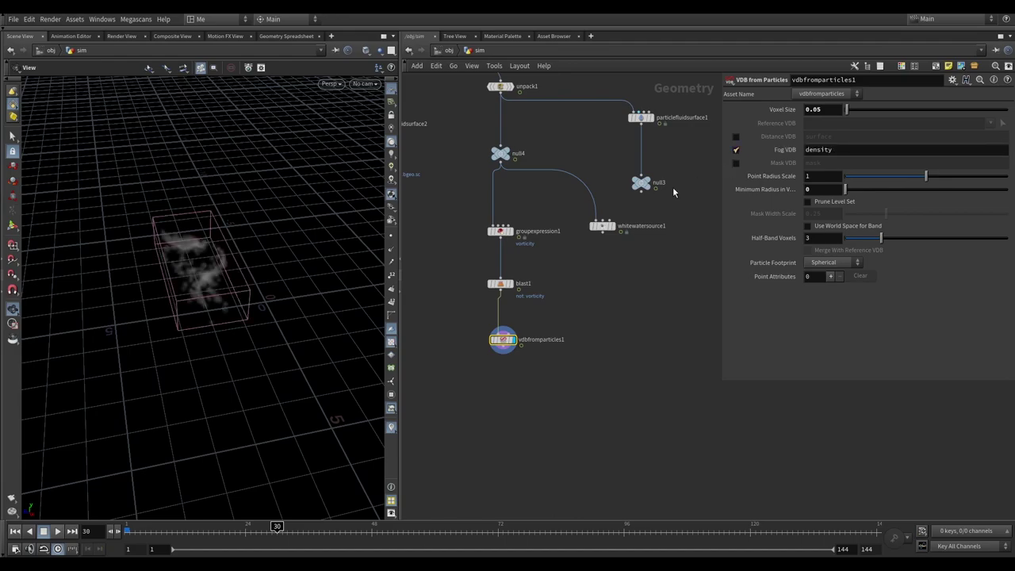
{"action": "left_click_drag", "start_coordinate": [209, 287], "coordinate": [210, 272]}
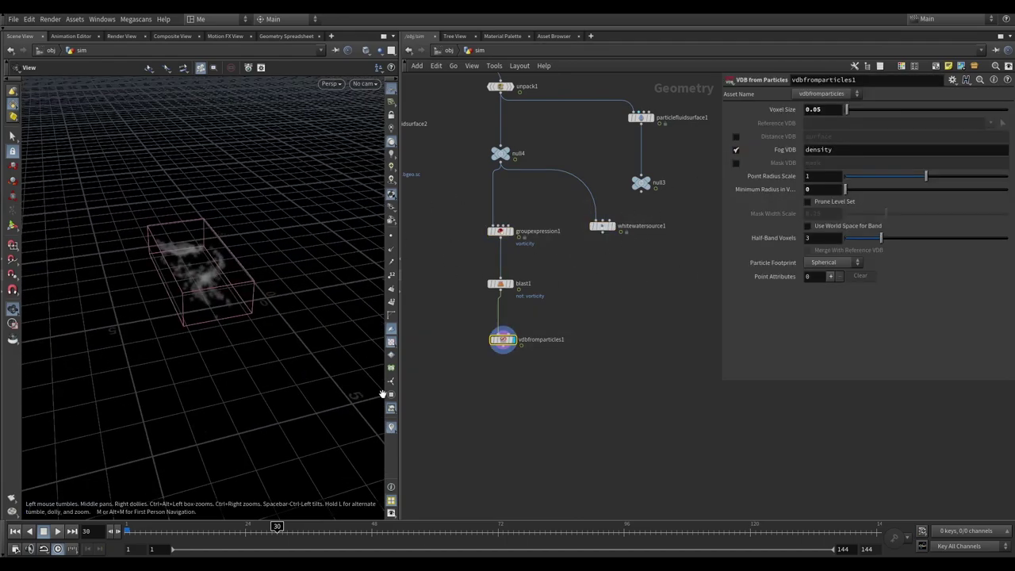
{"action": "left_click_drag", "start_coordinate": [277, 294], "coordinate": [253, 281]}
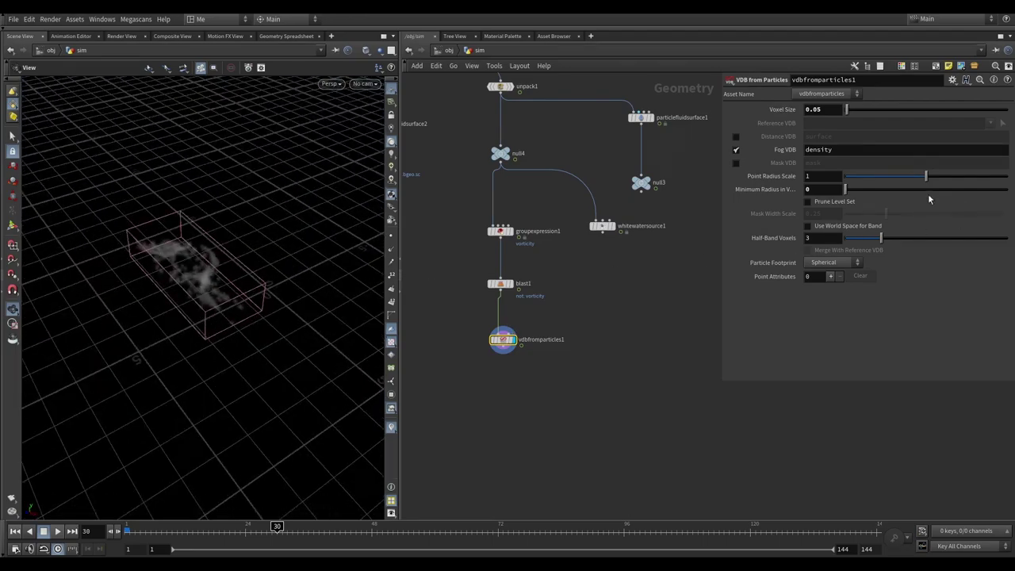
{"action": "double_click", "coordinate": [846, 153]}
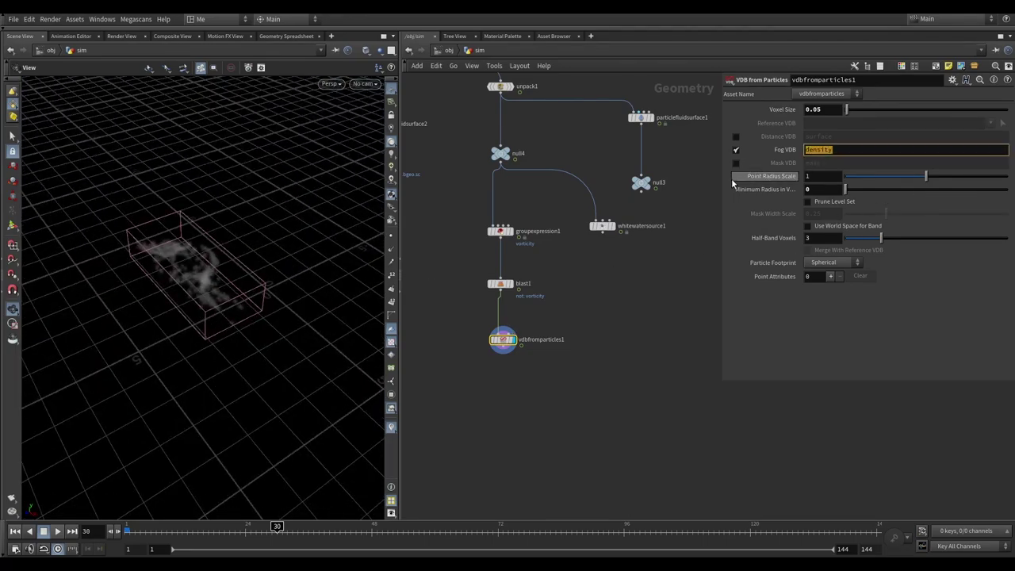
{"action": "key", "text": "BackSpace"}
{"action": "type", "text": "emit"}
{"action": "key", "text": "Return"}
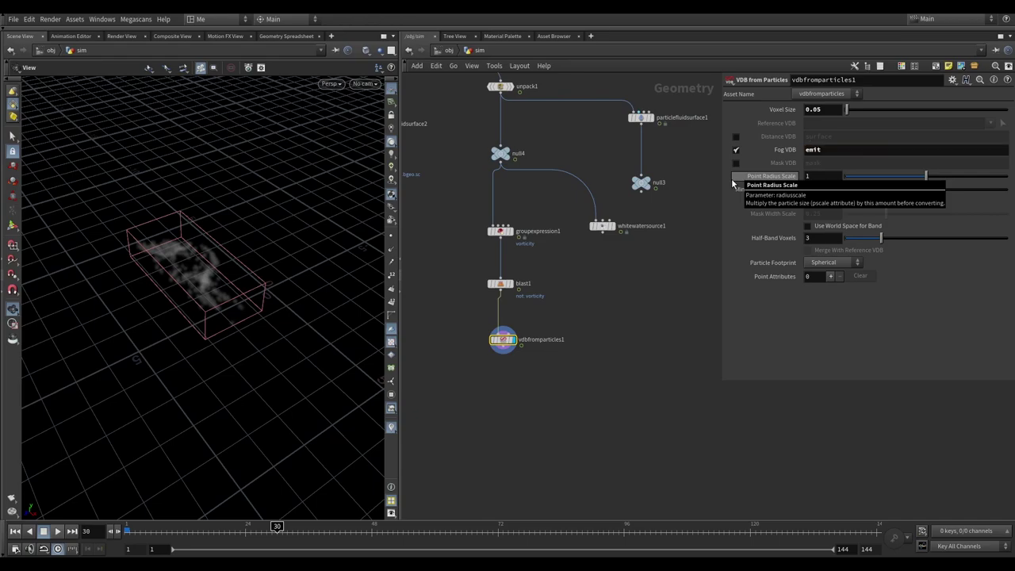
{"action": "left_click", "coordinate": [486, 339]}
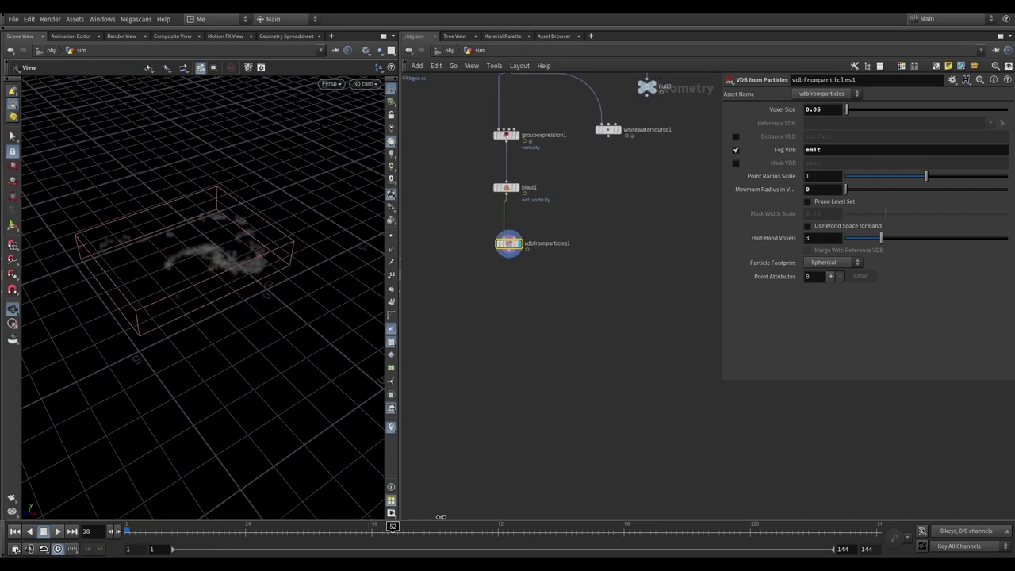
{"action": "left_click", "coordinate": [15, 530]}
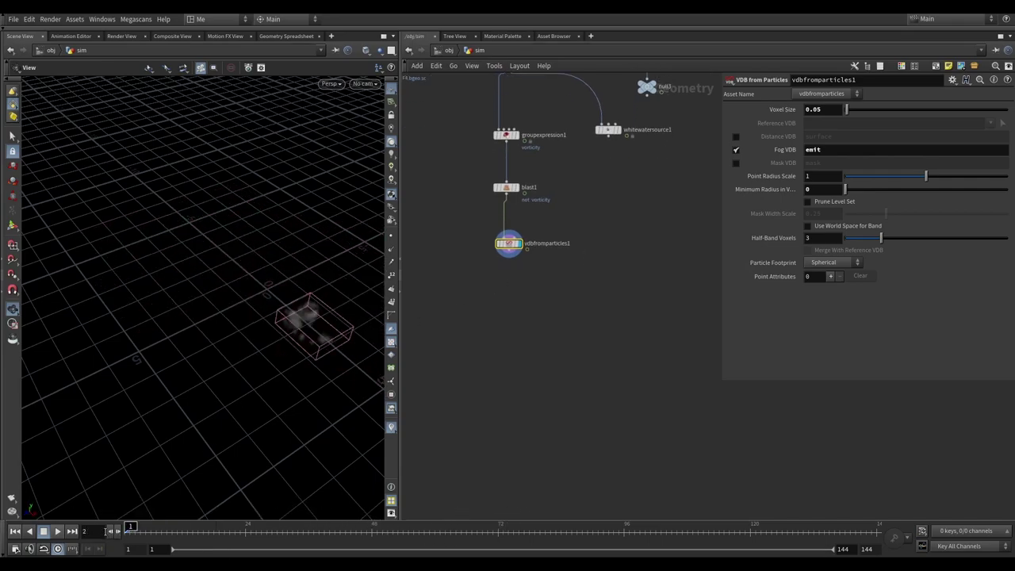
{"action": "scroll", "coordinate": [523, 262], "scroll_direction": "up", "scroll_amount": 3}
Add a Null below vdbfromparticles1, display it, and rename it source_whitewater
{"action": "key", "text": "Tab"}
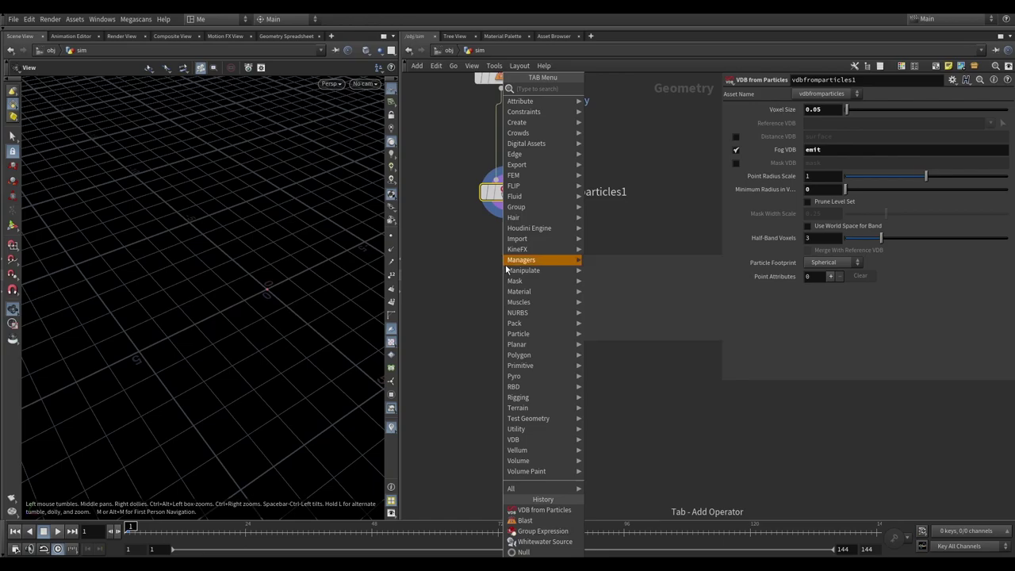
{"action": "left_click", "coordinate": [590, 85]}
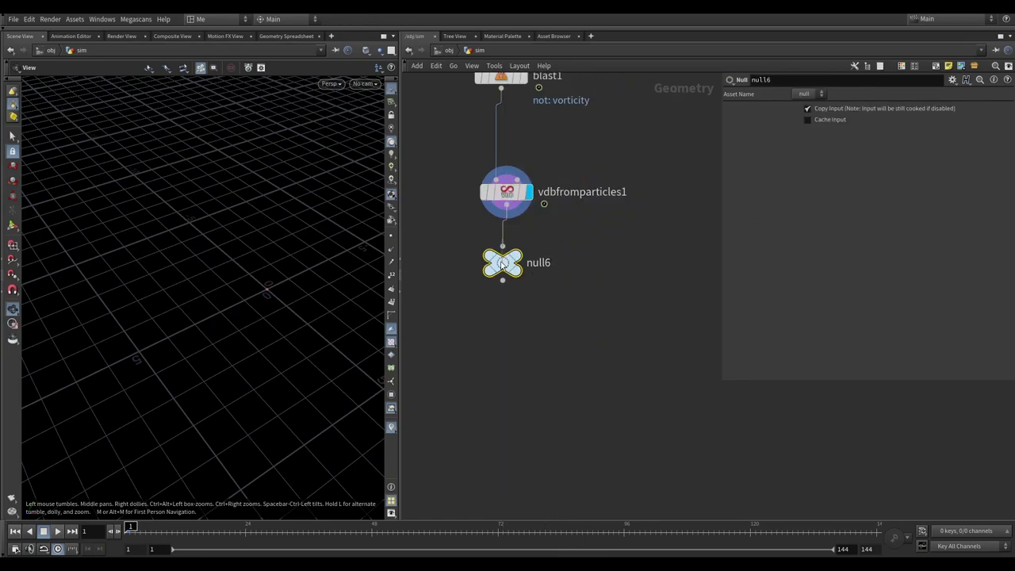
{"action": "left_click", "coordinate": [508, 261]}
{"action": "double_click", "coordinate": [539, 263]}
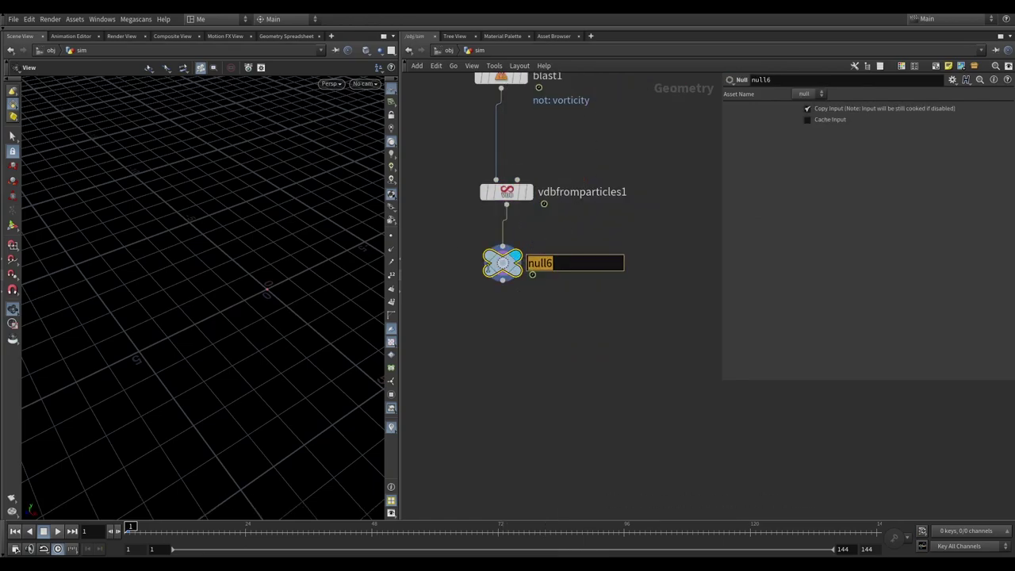
{"action": "type", "text": "so"}
{"action": "type", "text": "urce_fo"}
{"action": "type", "text": "r"}
{"action": "key", "text": "BackSpace"}
{"action": "key", "text": "BackSpace"}
{"action": "key", "text": "BackSpace"}
{"action": "type", "text": "wh"}
{"action": "type", "text": "itewater"}
{"action": "key", "text": "Return"}
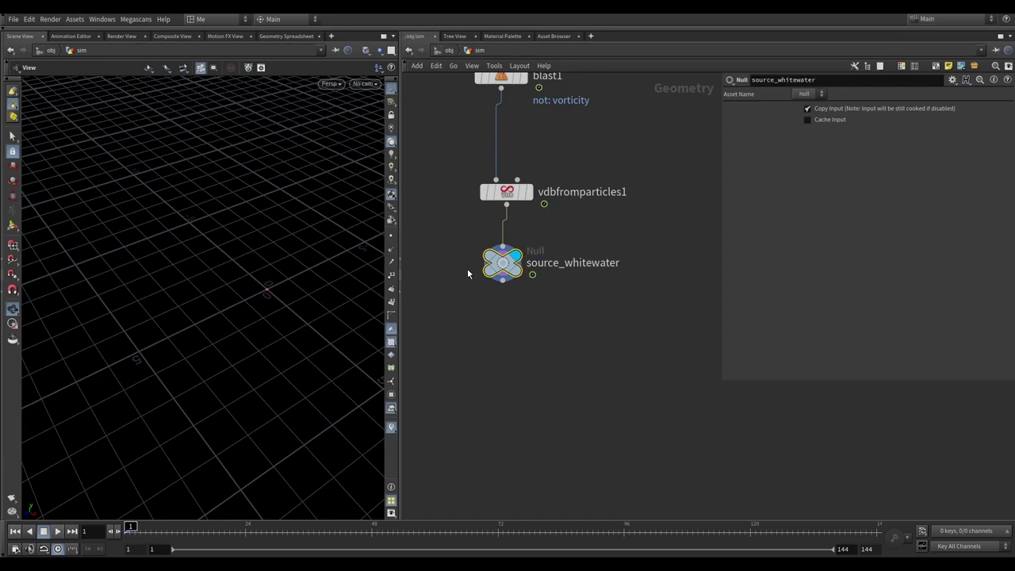
{"action": "scroll", "coordinate": [532, 297], "scroll_direction": "down", "scroll_amount": 3}
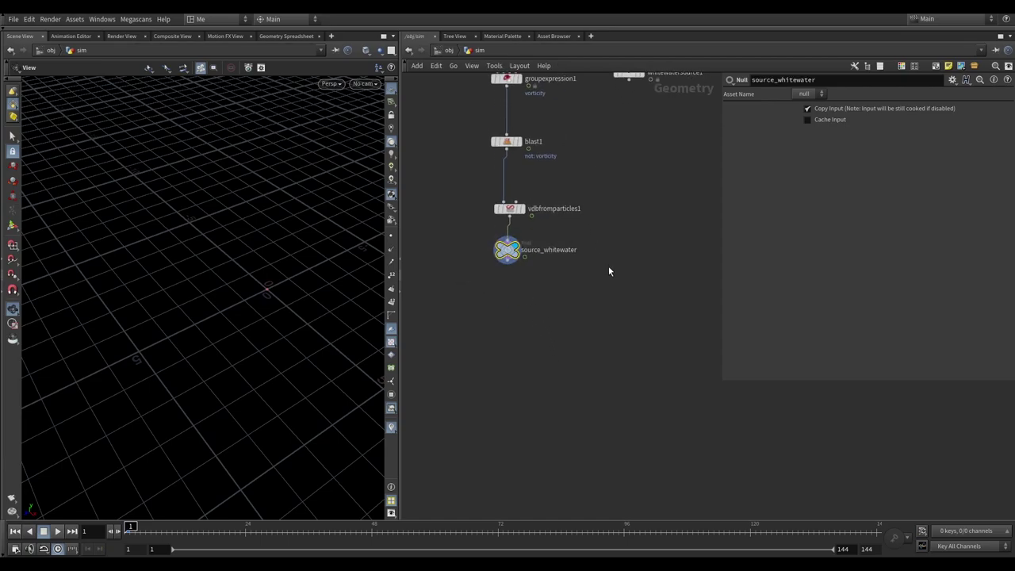
{"action": "scroll", "coordinate": [605, 266], "scroll_direction": "down", "scroll_amount": 2}
{"action": "key", "text": "Tab"}
{"action": "type", "text": "dop"}
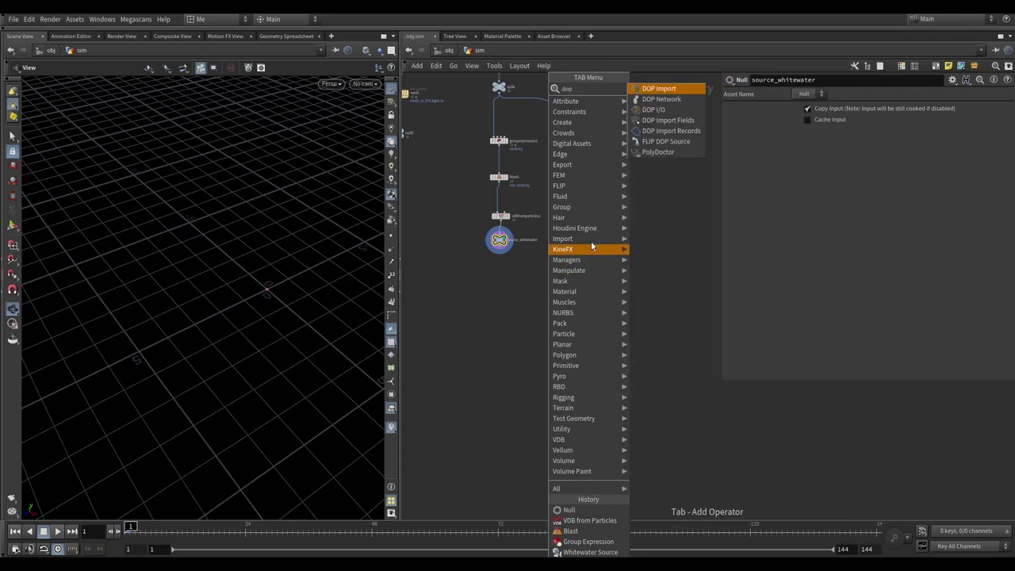
Add a DOP Network named whitewater and go inside it
{"action": "left_click", "coordinate": [660, 99]}
{"action": "left_click", "coordinate": [536, 298]}
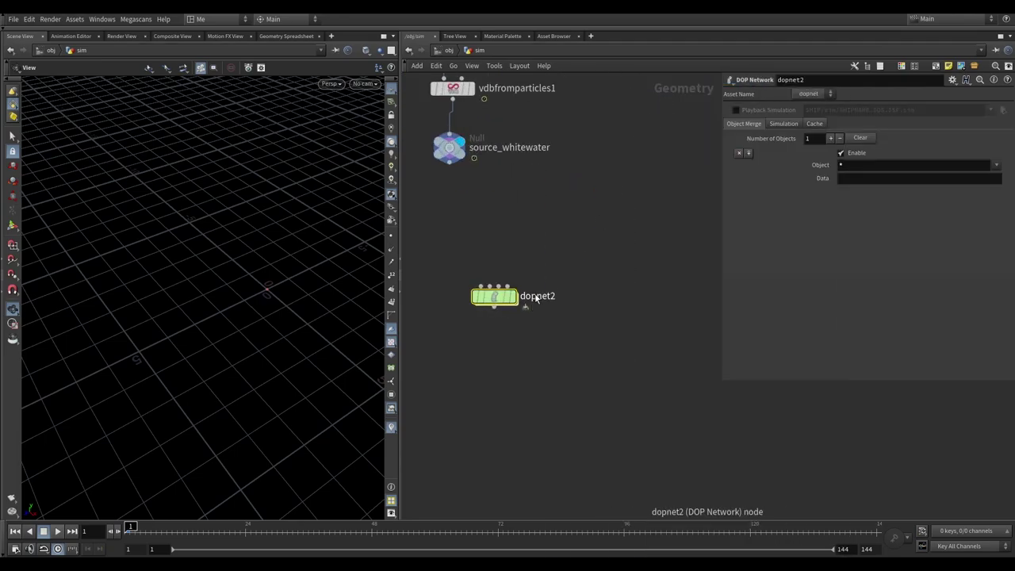
{"action": "double_click", "coordinate": [536, 299]}
{"action": "type", "text": "white"}
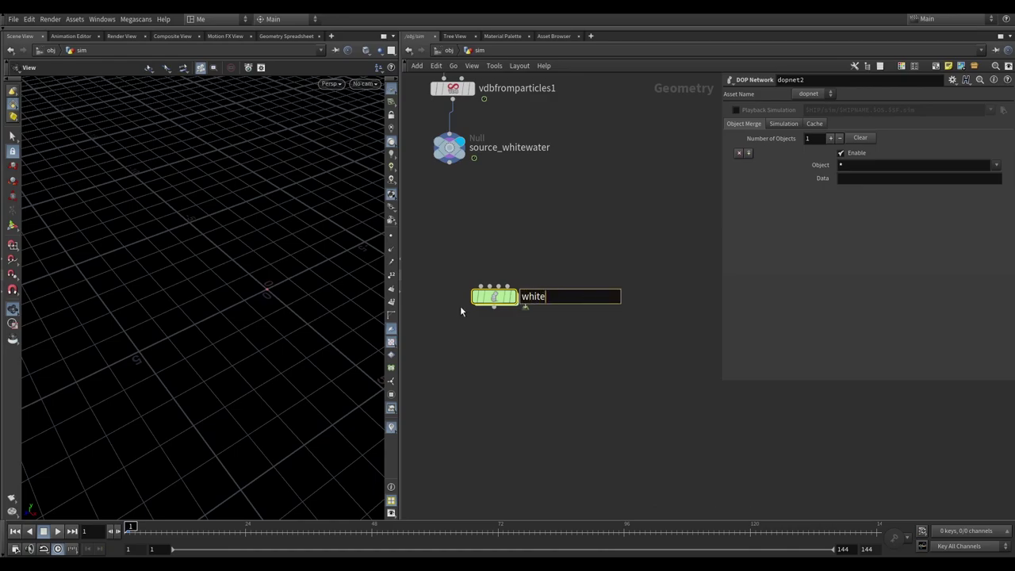
{"action": "type", "text": "water"}
{"action": "key", "text": "Return"}
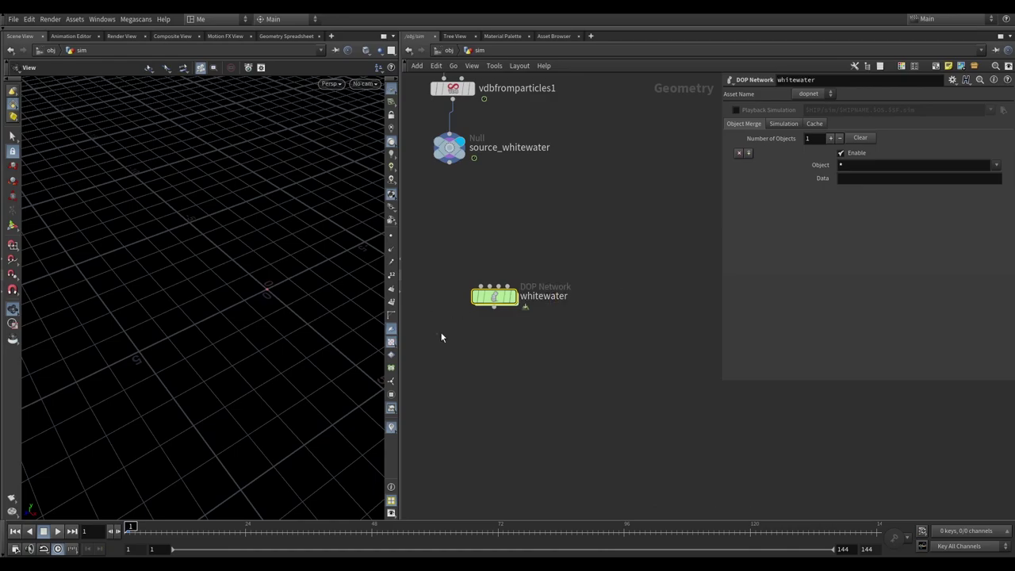
{"action": "double_click", "coordinate": [495, 297]}
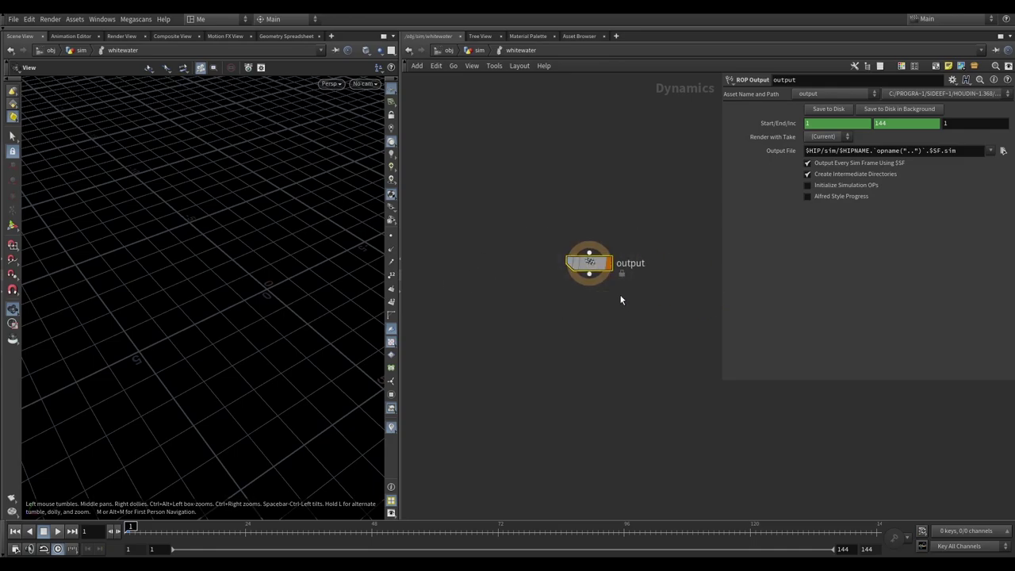
Add a Whitewater Solver wired into the output node
{"action": "left_click_drag", "start_coordinate": [589, 262], "coordinate": [509, 290]}
{"action": "key", "text": "Tab"}
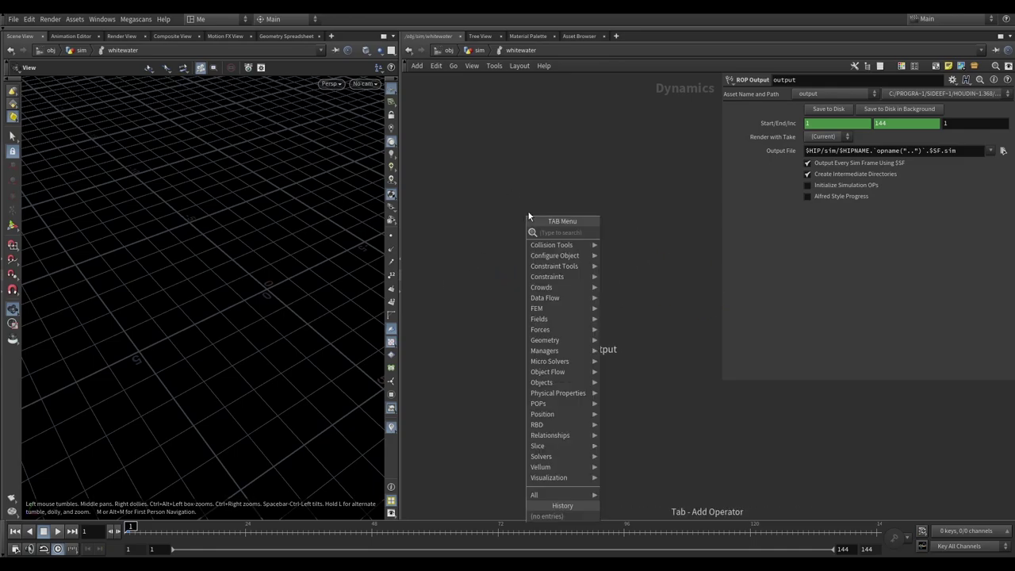
{"action": "type", "text": "whi"}
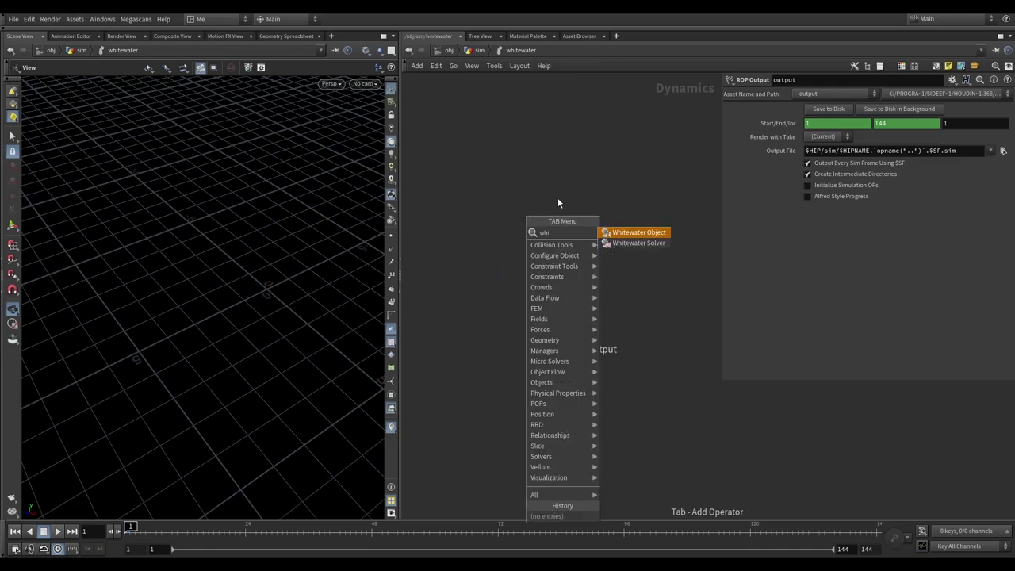
{"action": "left_click", "coordinate": [639, 244]}
{"action": "left_click", "coordinate": [567, 234]}
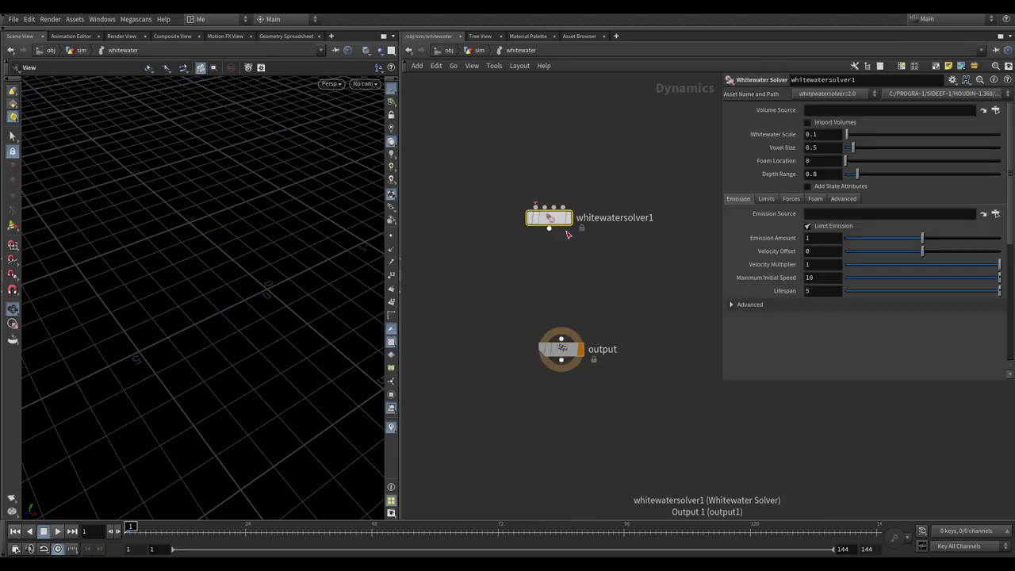
{"action": "left_click_drag", "start_coordinate": [567, 234], "coordinate": [565, 245]}
Add a Whitewater Object above the solver and wire it into whitewatersolver1
{"action": "key", "text": "Tab"}
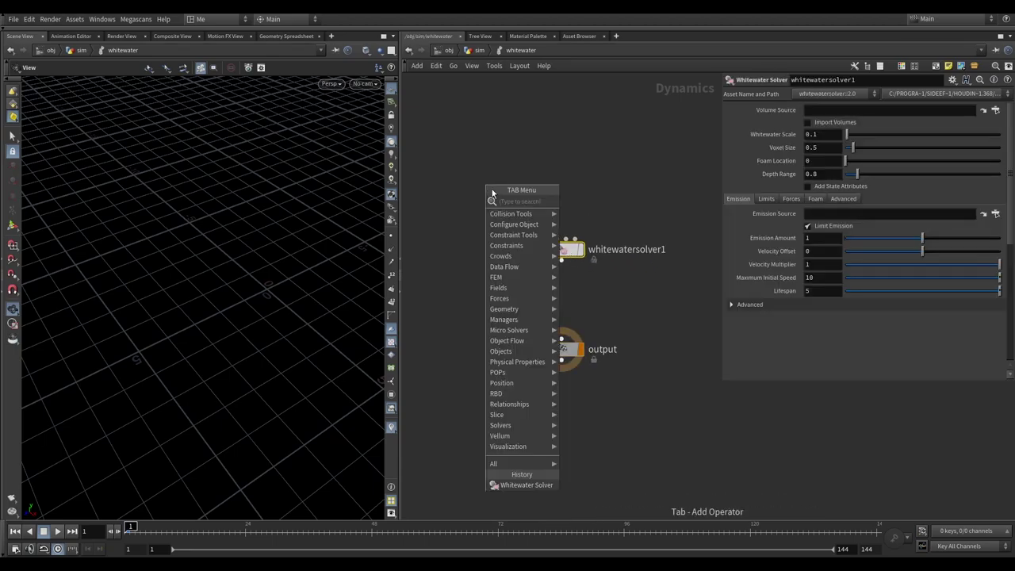
{"action": "type", "text": "white"}
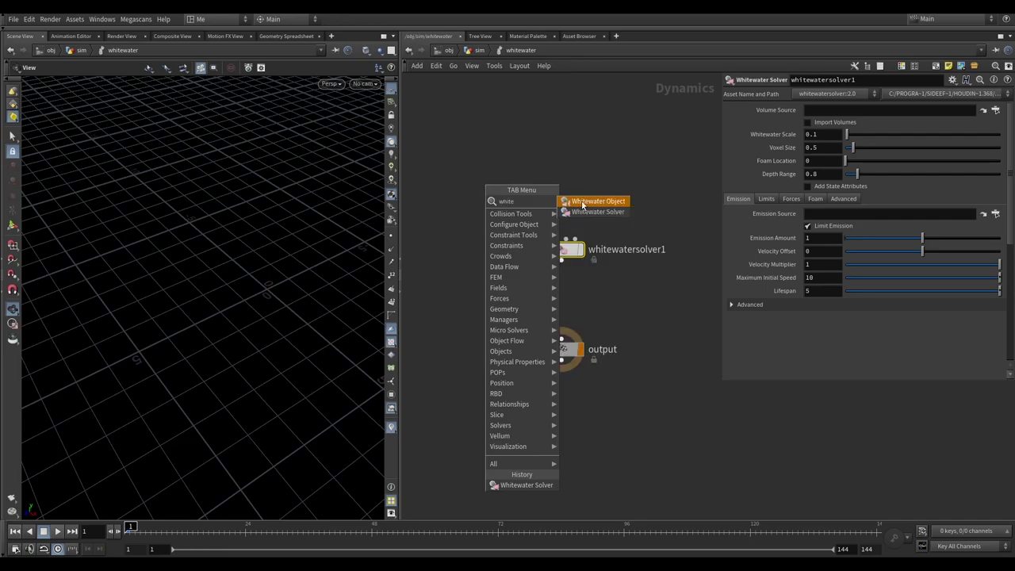
{"action": "left_click", "coordinate": [582, 205]}
{"action": "left_click", "coordinate": [466, 173]}
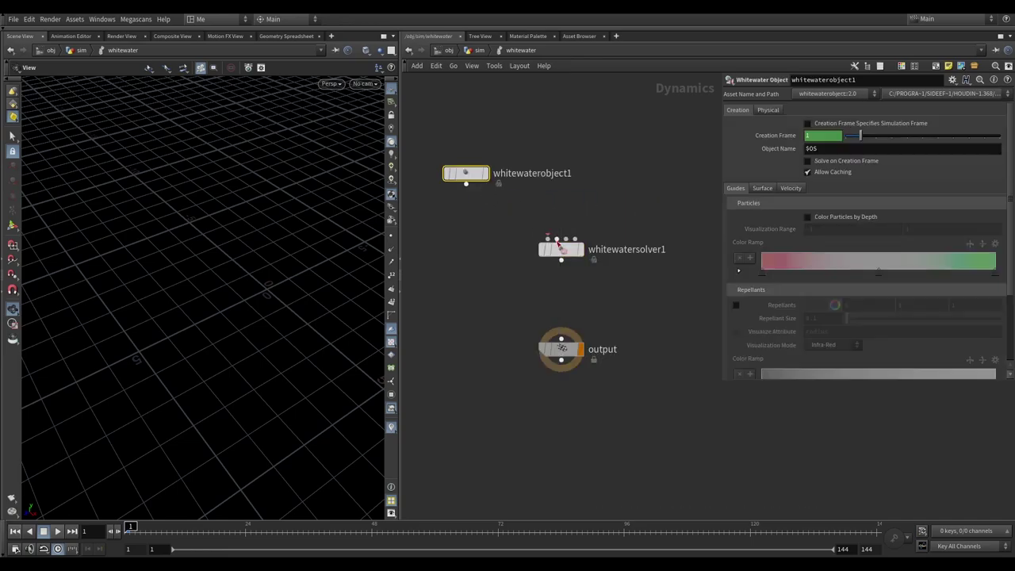
{"action": "left_click_drag", "start_coordinate": [562, 249], "coordinate": [561, 258]}
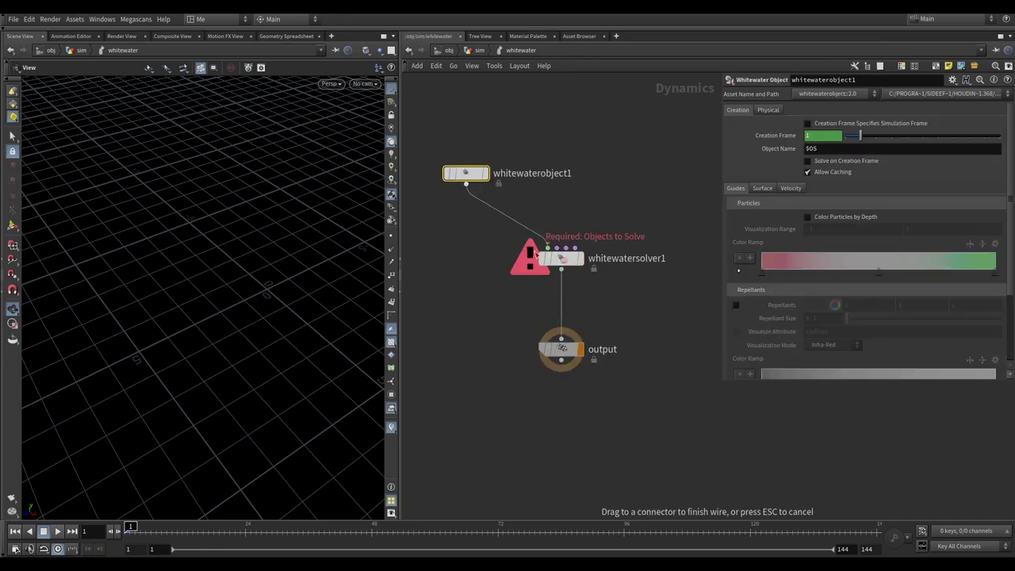
{"action": "left_click", "coordinate": [552, 244]}
{"action": "left_click", "coordinate": [555, 257]}
{"action": "middle_click_drag", "start_coordinate": [643, 230], "coordinate": [626, 227]}
{"action": "mouse_move", "coordinate": [209, 288]}
{"action": "left_mouse_down"}
{"action": "mouse_move", "coordinate": [268, 286]}
{"action": "mouse_move", "coordinate": [238, 243]}
{"action": "mouse_move", "coordinate": [246, 240]}
{"action": "left_mouse_up"}
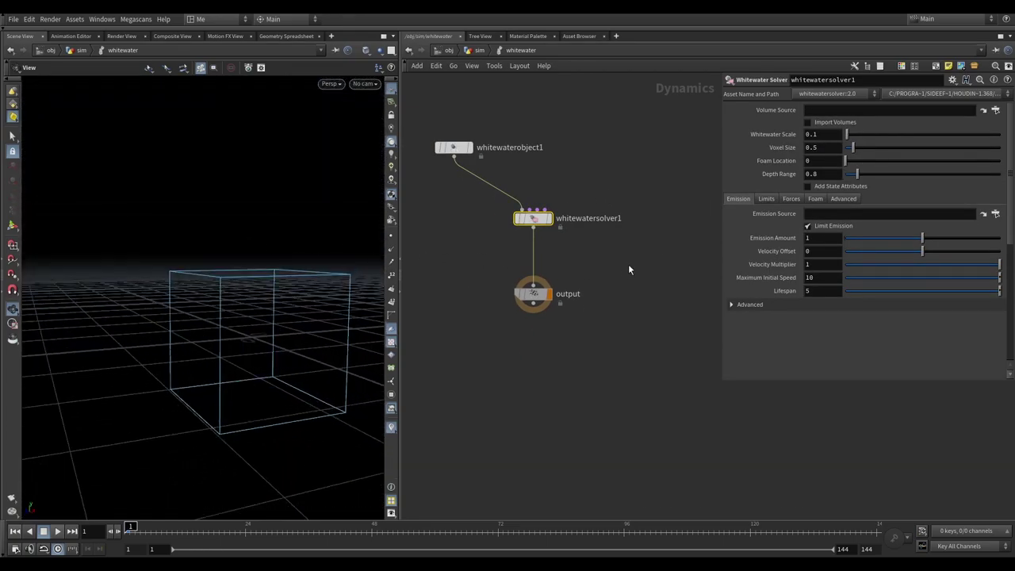
Open flipsolver1's parameters in a floating window from inside dopnet1
{"action": "key", "text": "h"}
{"action": "left_click", "coordinate": [468, 50]}
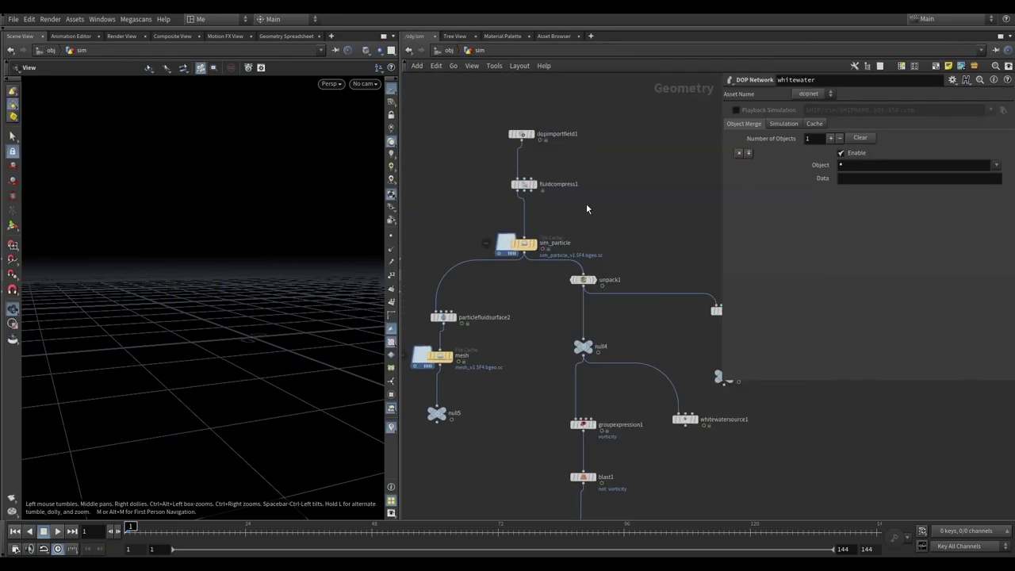
{"action": "middle_click_drag", "start_coordinate": [586, 209], "coordinate": [502, 331]}
{"action": "middle_click_drag", "start_coordinate": [431, 106], "coordinate": [431, 181]}
{"action": "double_click", "coordinate": [430, 181]}
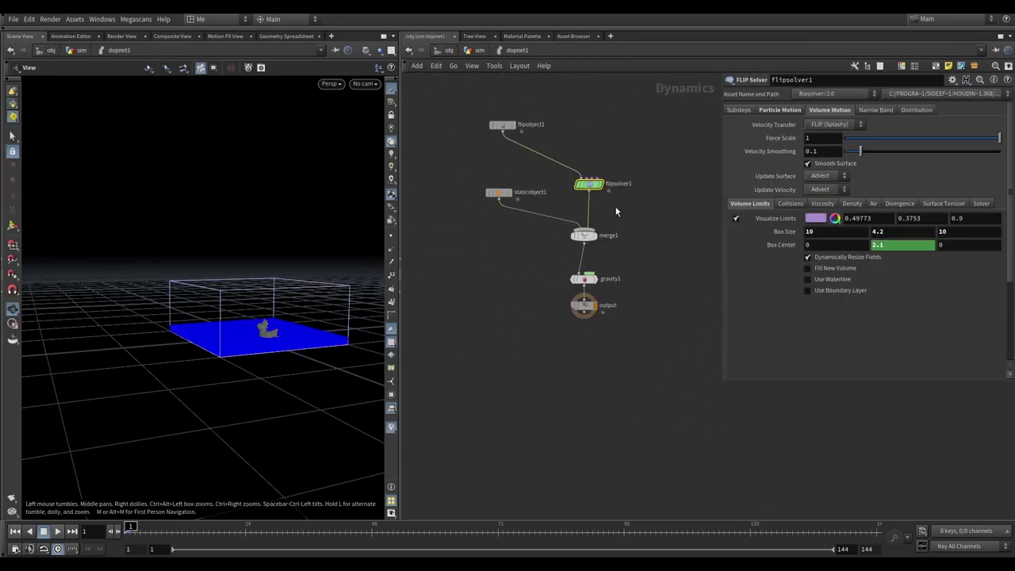
{"action": "right_click", "coordinate": [577, 183]}
{"action": "left_click", "coordinate": [698, 236]}
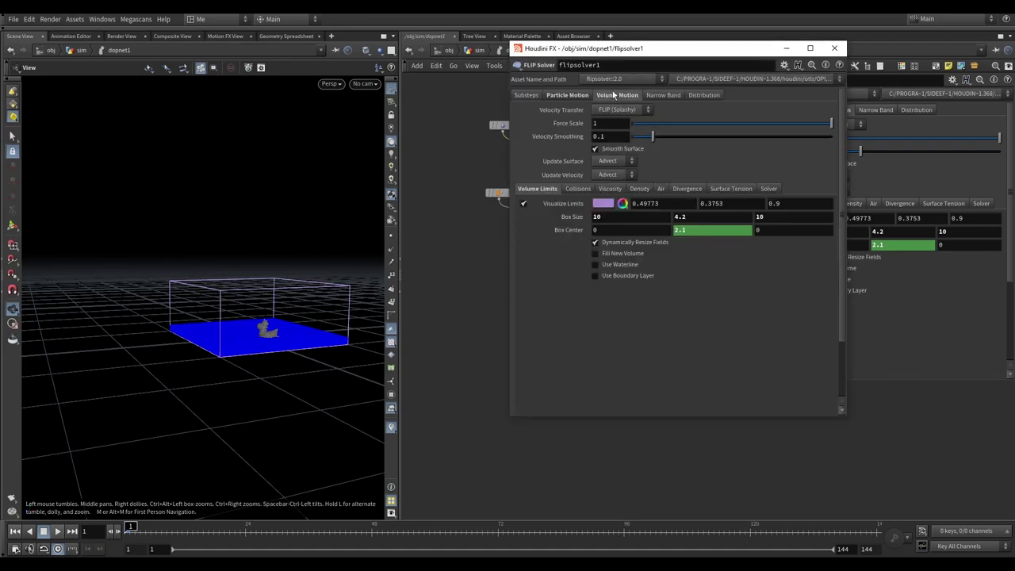
{"action": "right_click", "coordinate": [631, 50]}
{"action": "mouse_move", "coordinate": [538, 56]}
{"action": "left_mouse_down"}
{"action": "mouse_move", "coordinate": [538, 101]}
{"action": "mouse_move", "coordinate": [122, 98]}
{"action": "left_mouse_up"}
{"action": "left_click", "coordinate": [449, 50]}
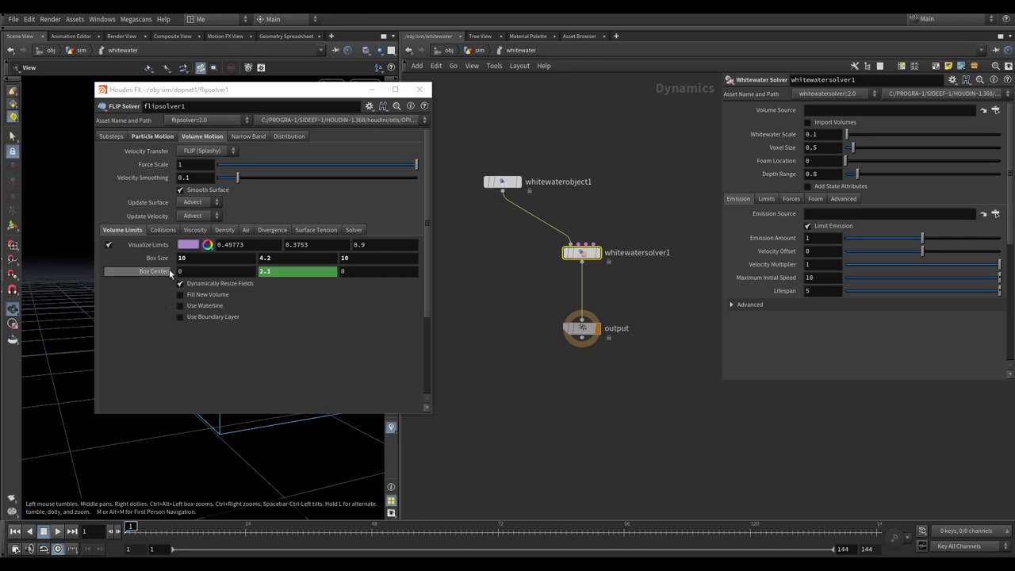
Reference the FLIP Box Size in the whitewater solver's Limit Size, giving 10, 4.2, 10
{"action": "left_click", "coordinate": [766, 200]}
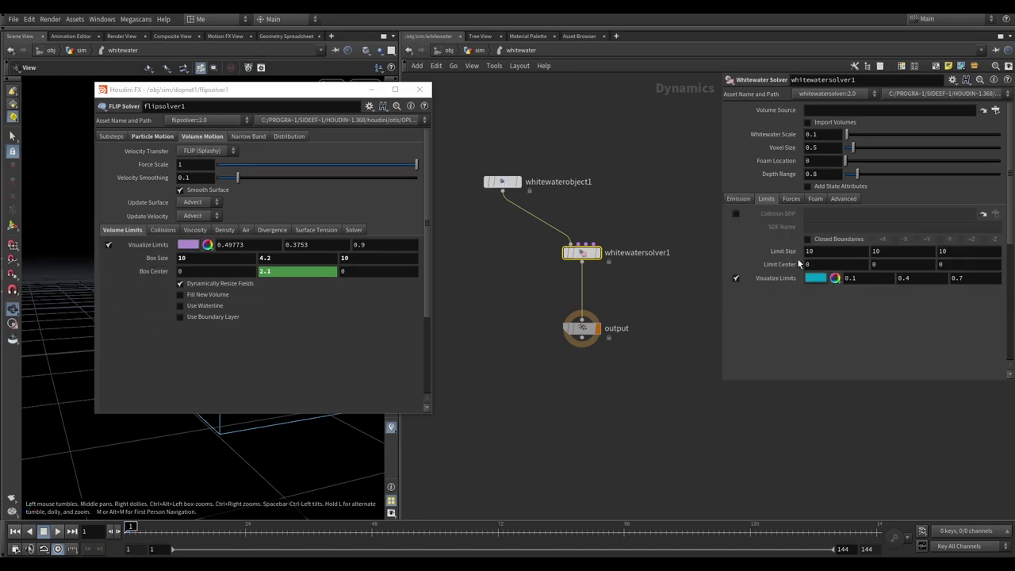
{"action": "right_click", "coordinate": [168, 255]}
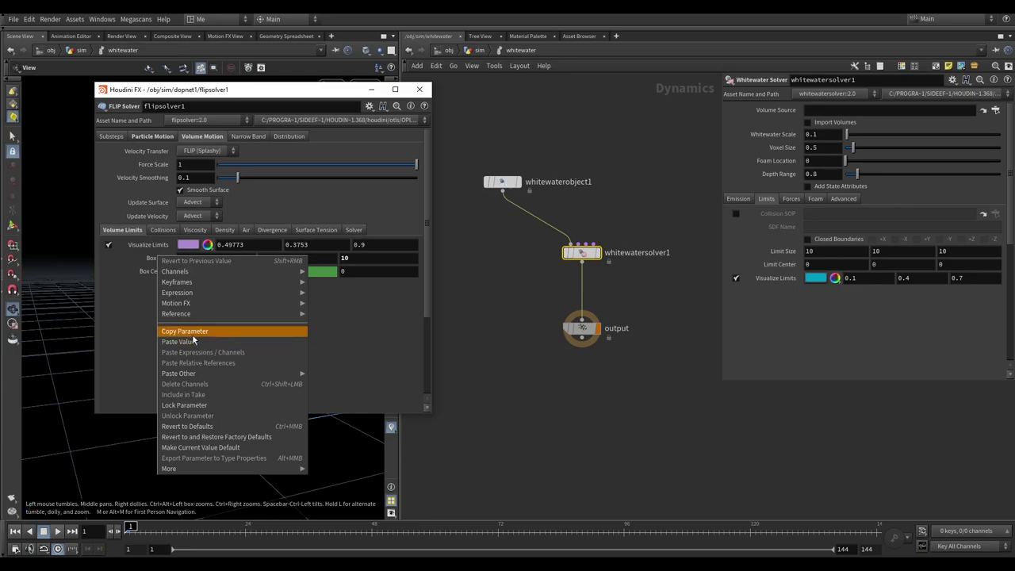
{"action": "left_click", "coordinate": [194, 337]}
{"action": "right_click", "coordinate": [777, 254]}
{"action": "mouse_move", "coordinate": [796, 368]}
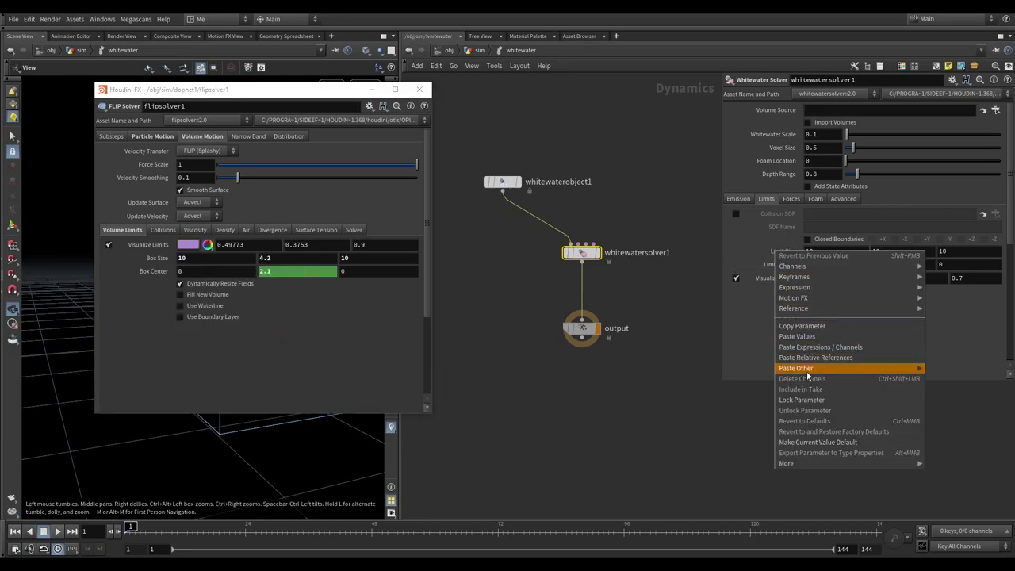
{"action": "left_click", "coordinate": [959, 379]}
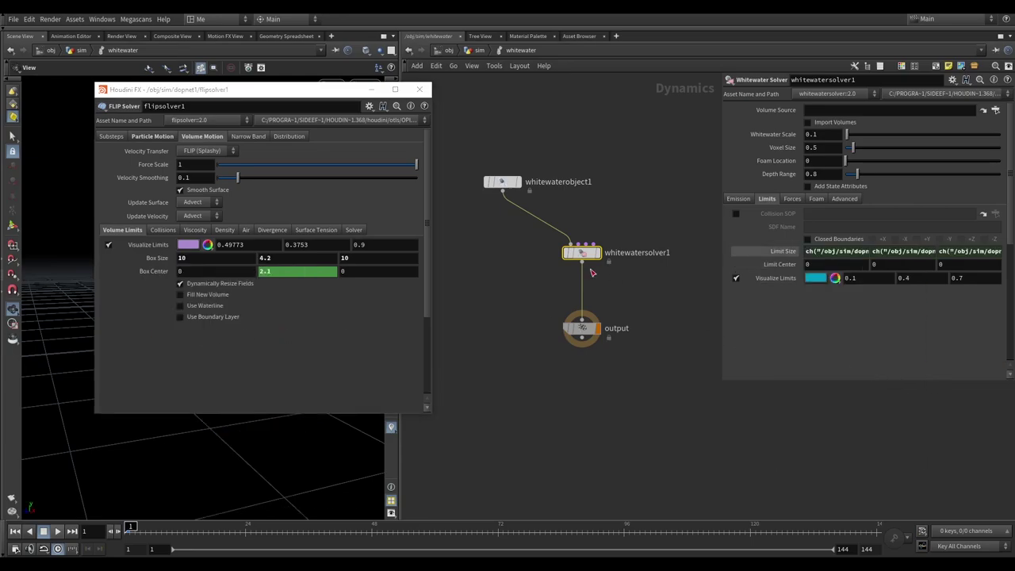
{"action": "left_click", "coordinate": [769, 253]}
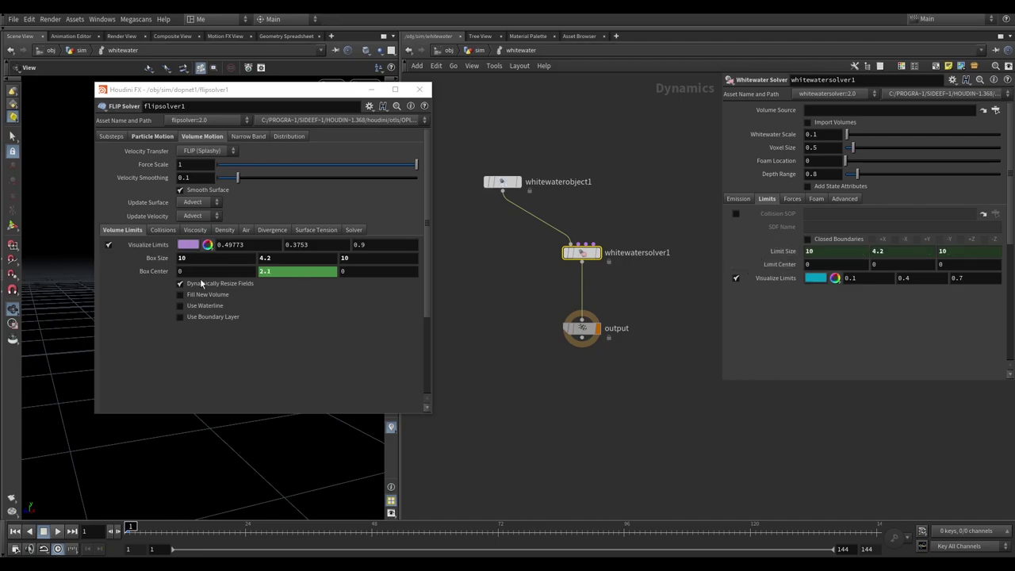
Reference the FLIP Box Center in Limit Center, giving 0, 2.1, 0, and close the floating window
{"action": "right_click", "coordinate": [149, 272]}
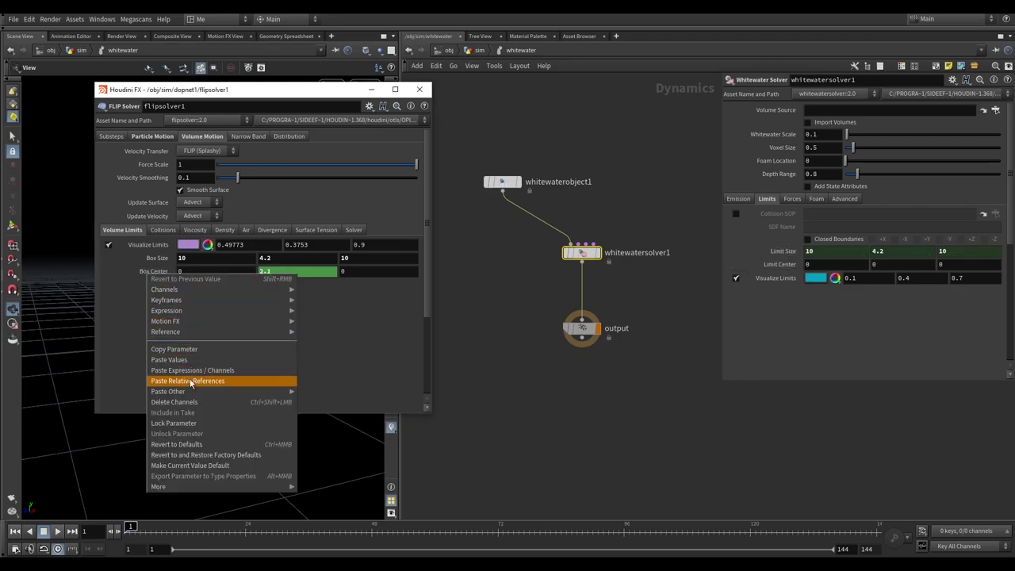
{"action": "left_click", "coordinate": [191, 351]}
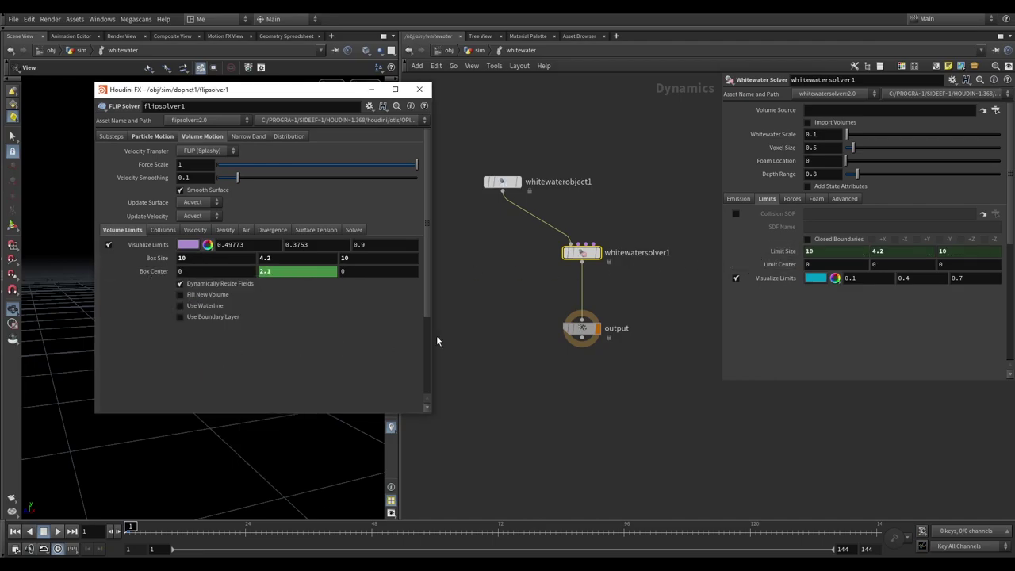
{"action": "right_click", "coordinate": [786, 267]}
{"action": "mouse_move", "coordinate": [809, 386]}
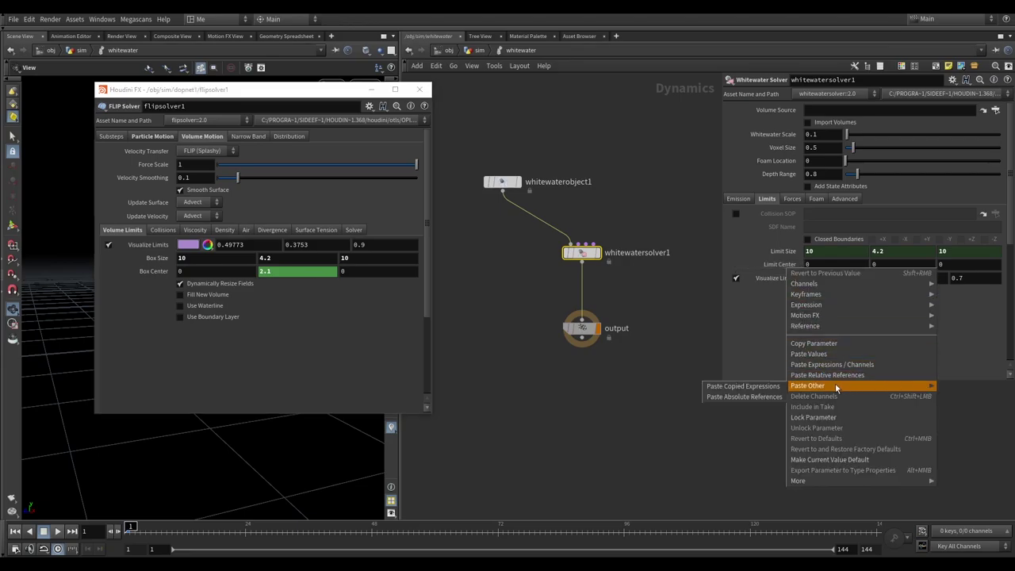
{"action": "left_click", "coordinate": [765, 397]}
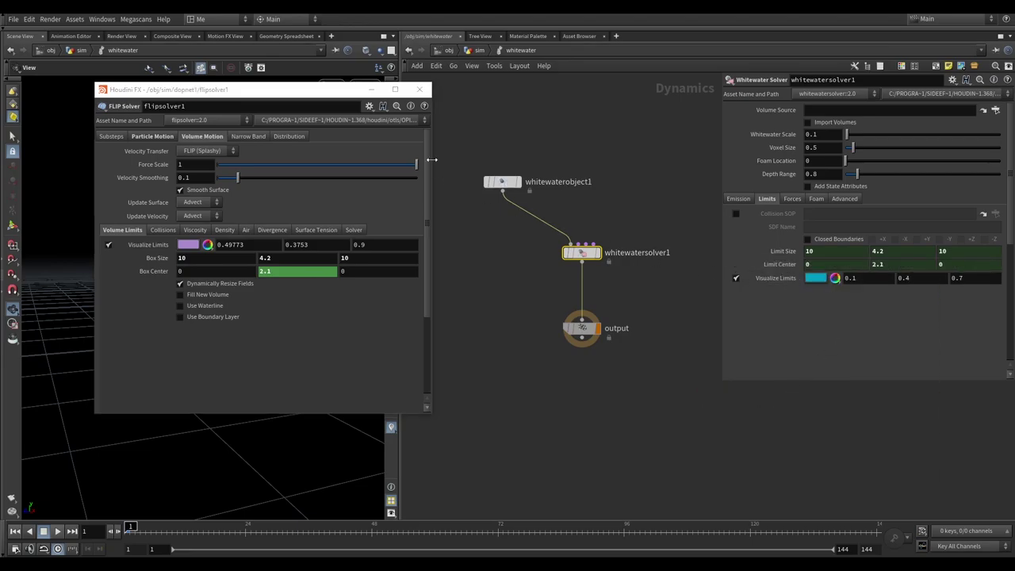
{"action": "left_click", "coordinate": [419, 89]}
{"action": "mouse_move", "coordinate": [249, 396]}
{"action": "left_mouse_down"}
{"action": "mouse_move", "coordinate": [272, 351]}
{"action": "mouse_move", "coordinate": [307, 347]}
{"action": "mouse_move", "coordinate": [199, 324]}
{"action": "mouse_move", "coordinate": [206, 333]}
{"action": "mouse_move", "coordinate": [129, 527]}
{"action": "left_mouse_up"}
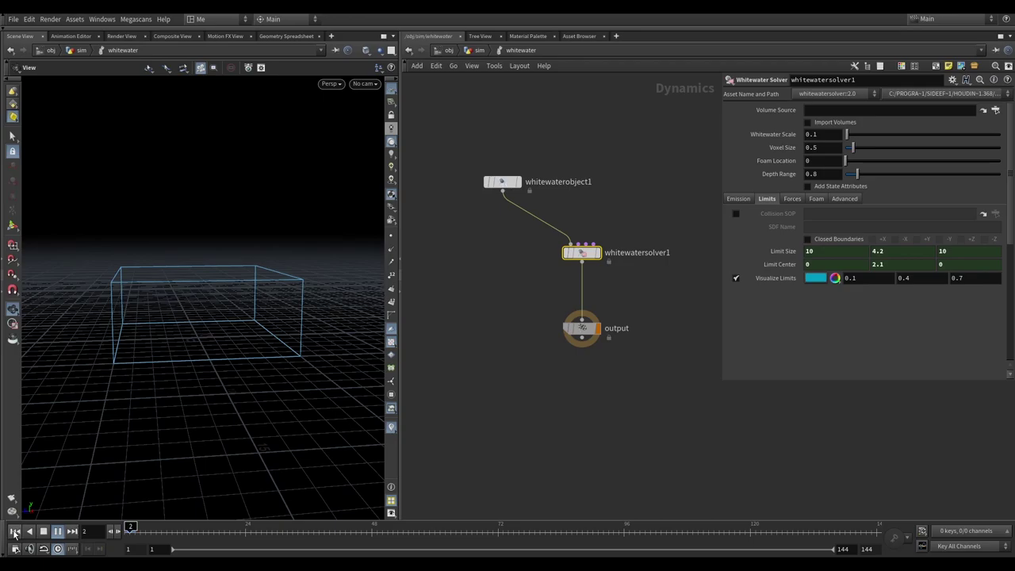
Stop playback at frame 1 and bring up the whitewater solver's Emission settings
{"action": "left_click", "coordinate": [58, 531]}
{"action": "left_click", "coordinate": [15, 531]}
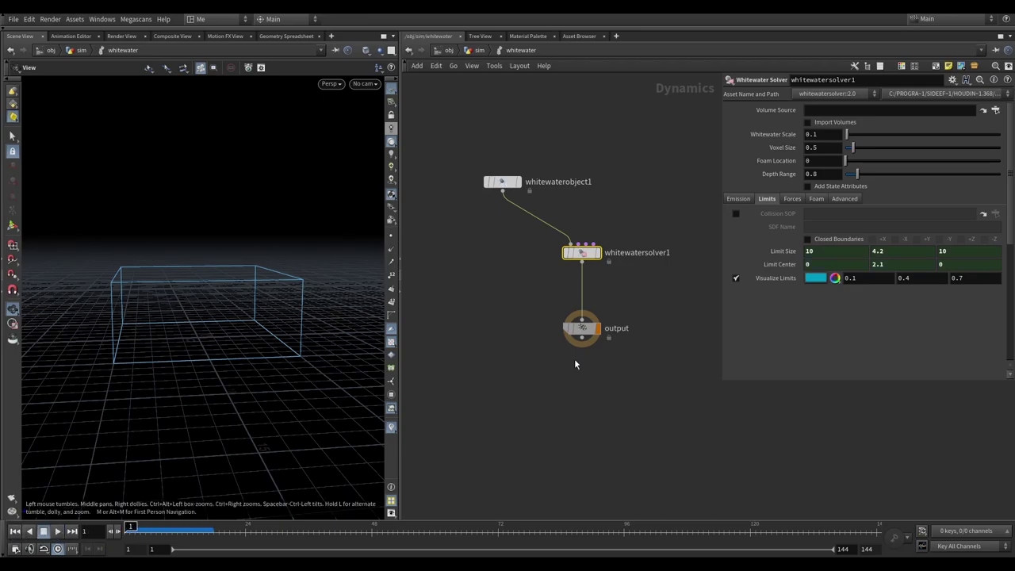
{"action": "middle_click_drag", "start_coordinate": [672, 280], "coordinate": [632, 267]}
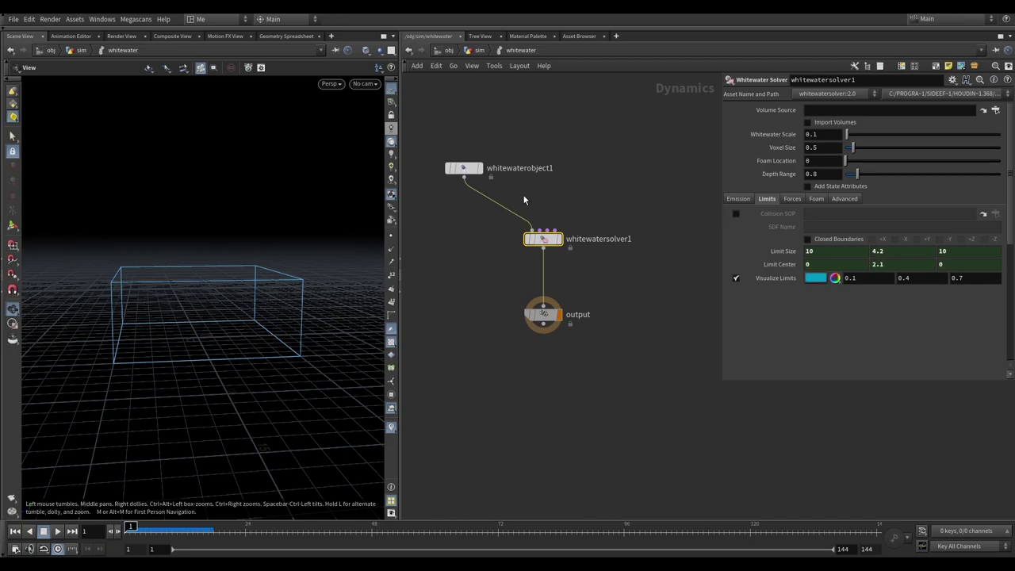
{"action": "left_click_drag", "start_coordinate": [527, 193], "coordinate": [424, 164]}
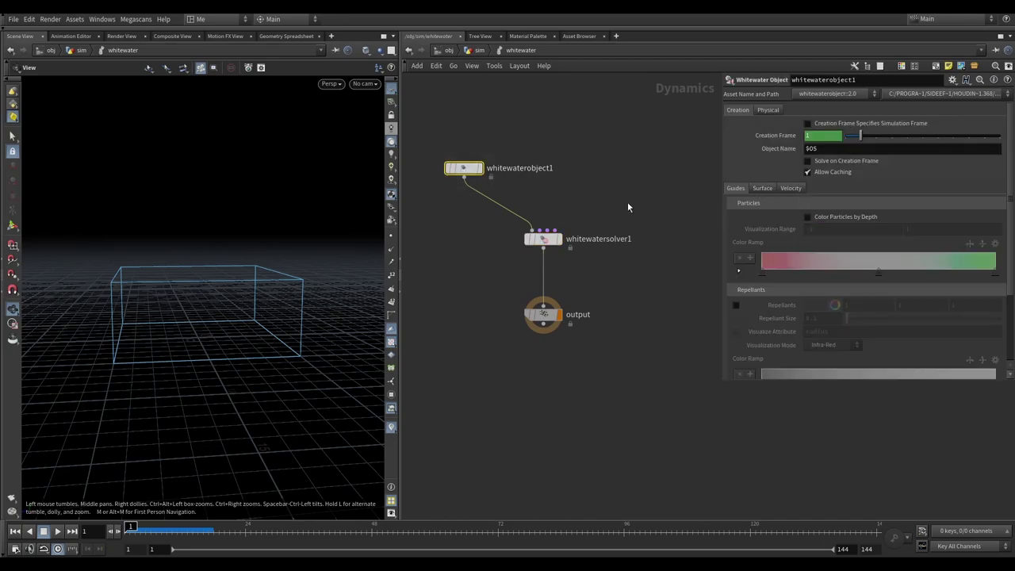
{"action": "left_click_drag", "start_coordinate": [627, 207], "coordinate": [561, 260]}
{"action": "left_click", "coordinate": [739, 199]}
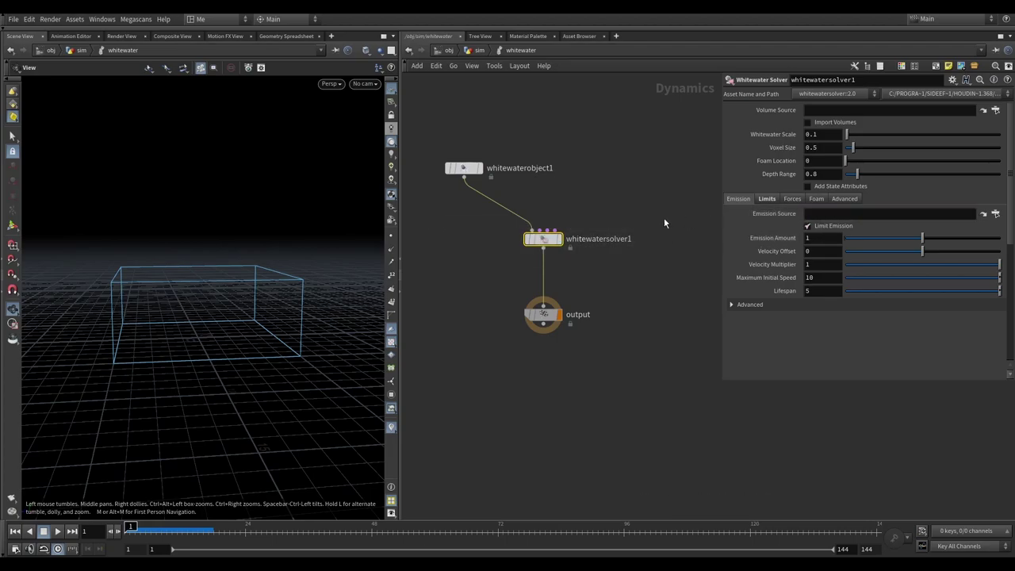
Set the solver's Emission Source to the /obj/sim/source_whitewater node path
{"action": "key", "text": "u"}
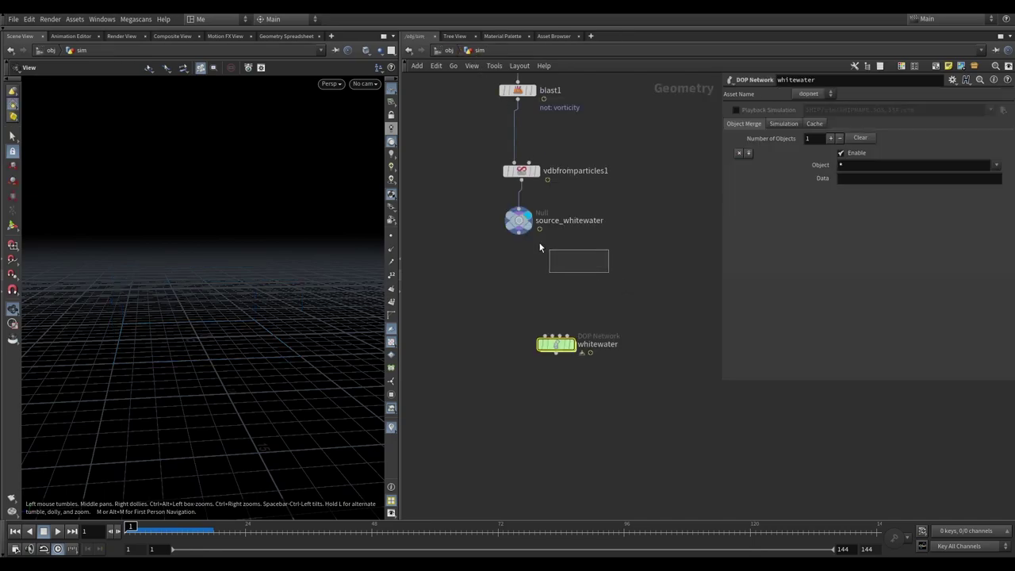
{"action": "left_click", "coordinate": [519, 221]}
{"action": "left_click", "coordinate": [557, 343]}
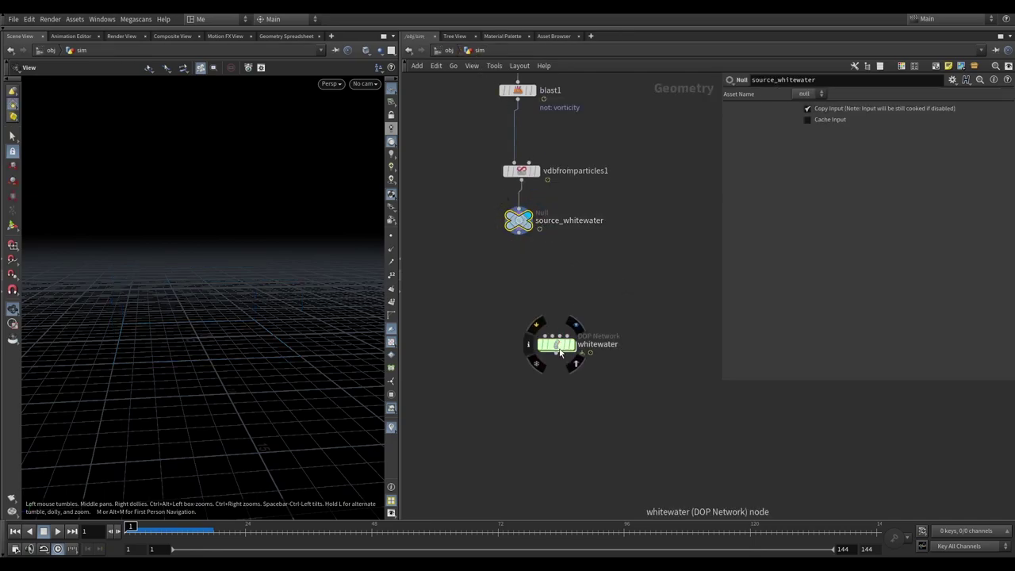
{"action": "key", "text": "i"}
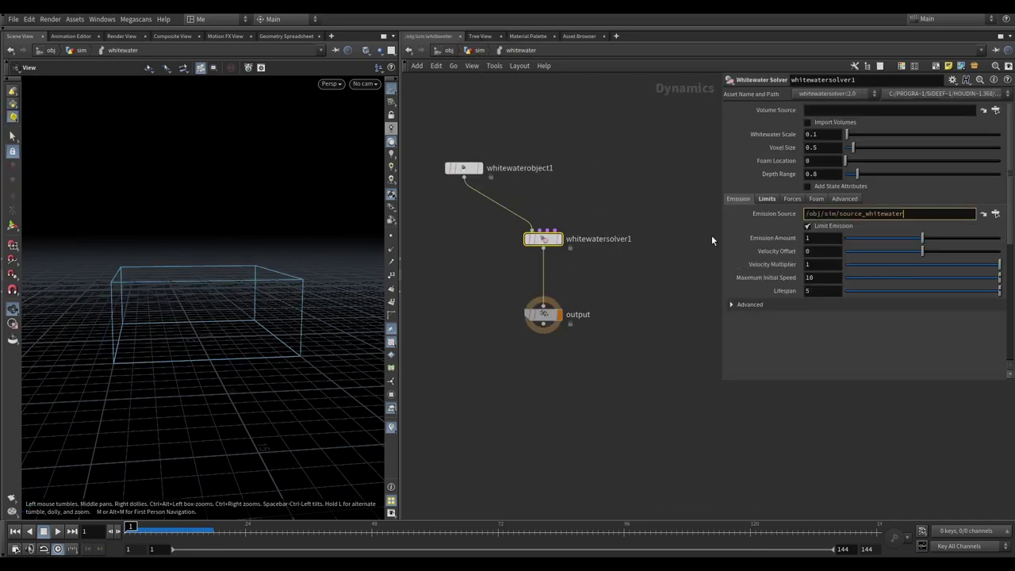
{"action": "key", "text": "Return"}
{"action": "left_click", "coordinate": [618, 197]}
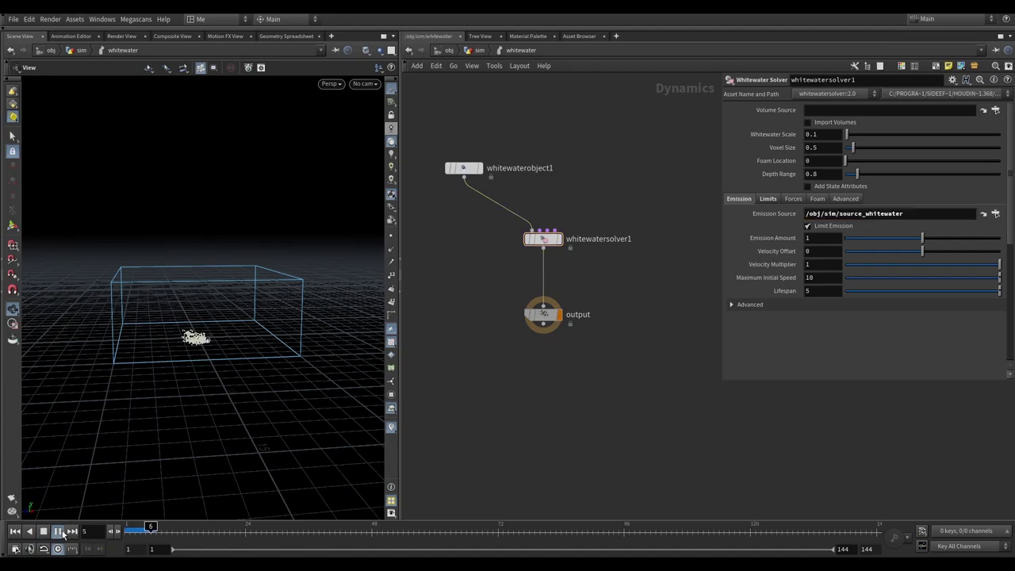
Orbit the viewport to inspect the emitted whitewater particles, ending on a low side view
{"action": "mouse_move", "coordinate": [262, 361]}
{"action": "left_mouse_down"}
{"action": "mouse_move", "coordinate": [193, 358]}
{"action": "mouse_move", "coordinate": [267, 349]}
{"action": "mouse_move", "coordinate": [238, 294]}
{"action": "mouse_move", "coordinate": [206, 295]}
{"action": "mouse_move", "coordinate": [119, 211]}
{"action": "left_mouse_up"}
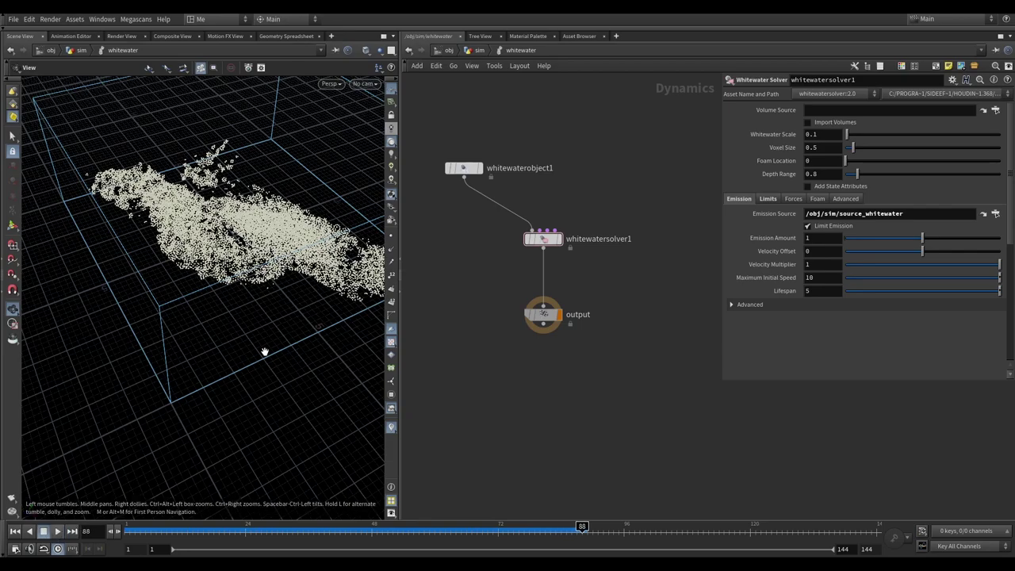
{"action": "mouse_move", "coordinate": [166, 296]}
{"action": "left_mouse_down"}
{"action": "mouse_move", "coordinate": [215, 331]}
{"action": "mouse_move", "coordinate": [227, 294]}
{"action": "left_mouse_up"}
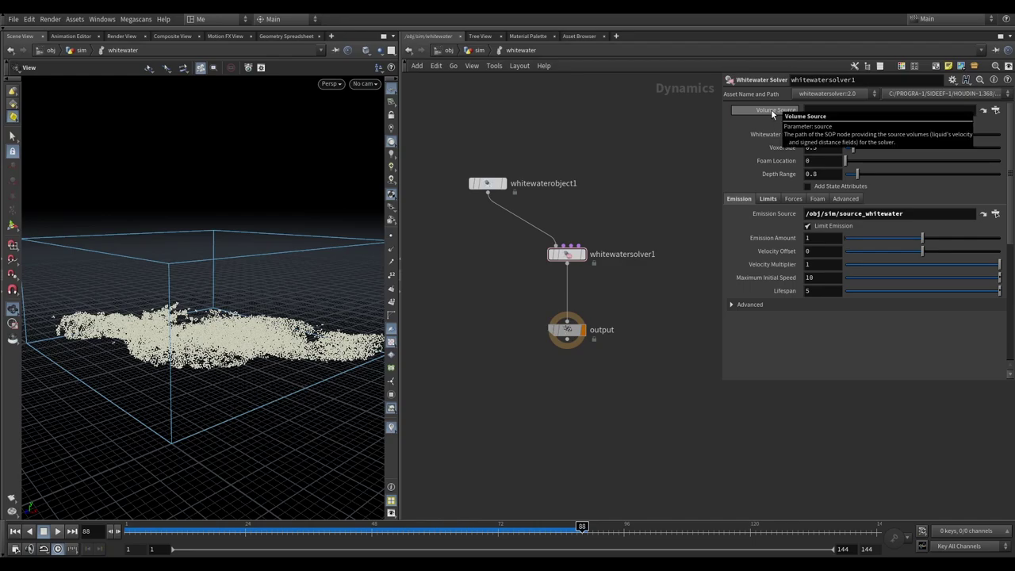
In /obj/sim, display unpack1, check its info, and start a wire from sim_particle
{"action": "key", "text": "u"}
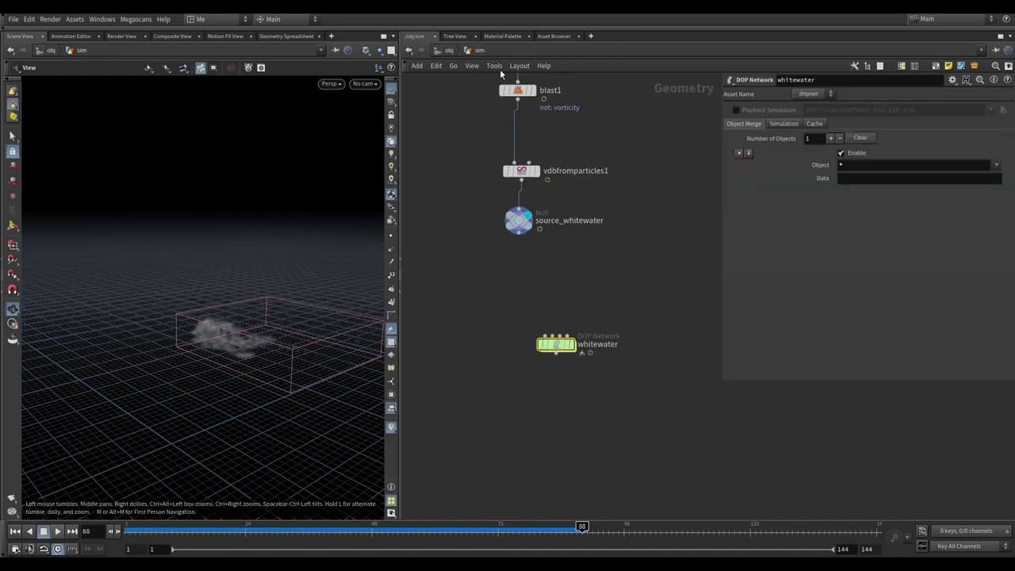
{"action": "scroll", "coordinate": [512, 225], "scroll_direction": "up", "scroll_amount": 3}
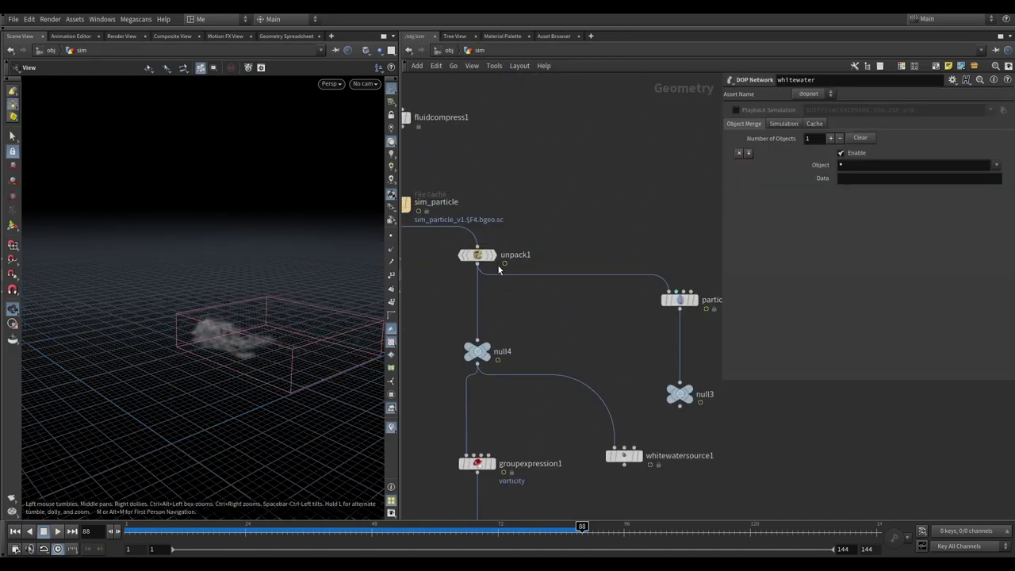
{"action": "left_click", "coordinate": [480, 252]}
{"action": "left_click", "coordinate": [448, 254]}
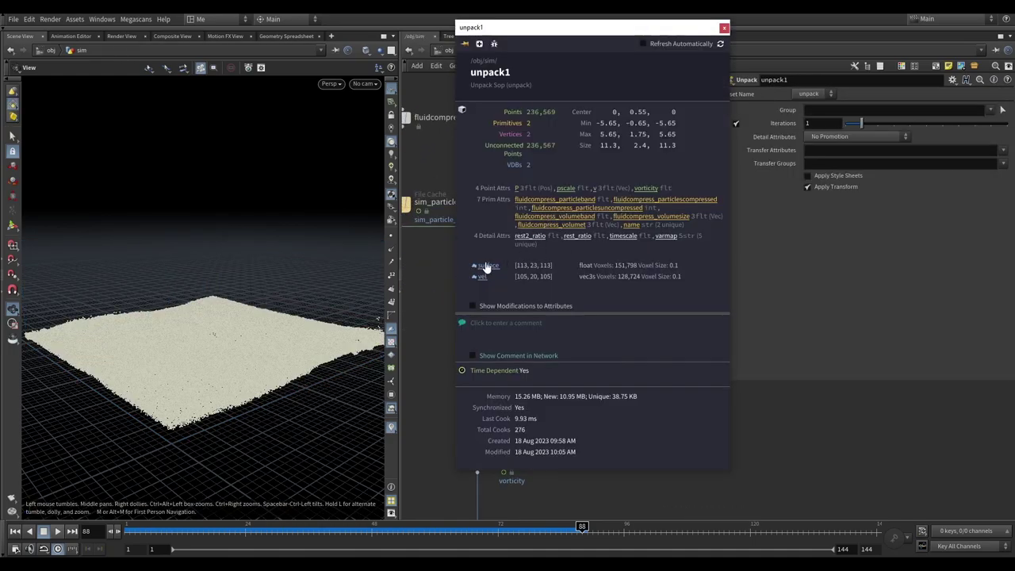
{"action": "left_click", "coordinate": [722, 29]}
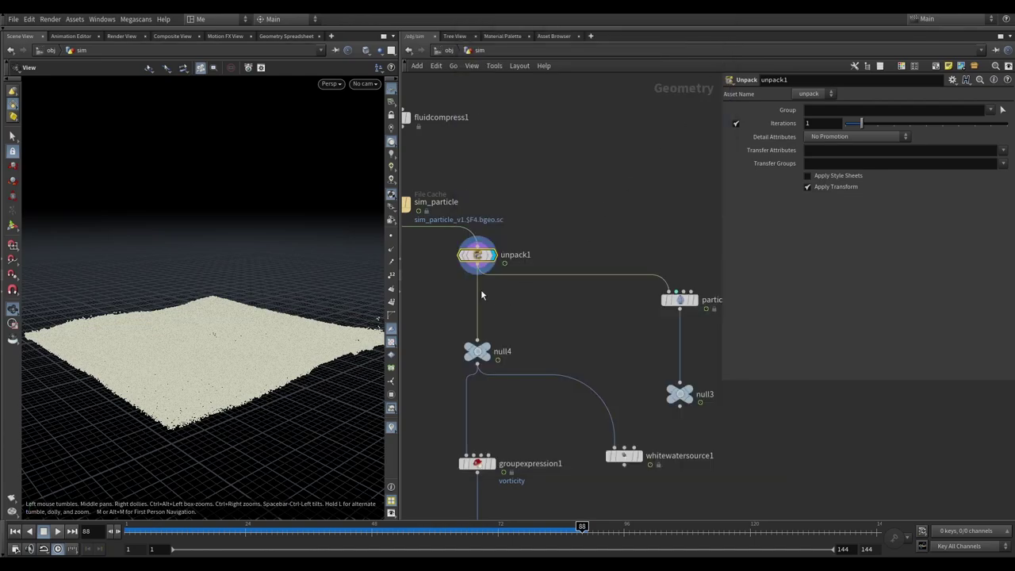
{"action": "middle_click_drag", "start_coordinate": [453, 296], "coordinate": [545, 297]}
{"action": "left_click", "coordinate": [483, 213]}
Add a Null (null6) wired under sim_particle, display it, and check its info
{"action": "left_click", "coordinate": [489, 281]}
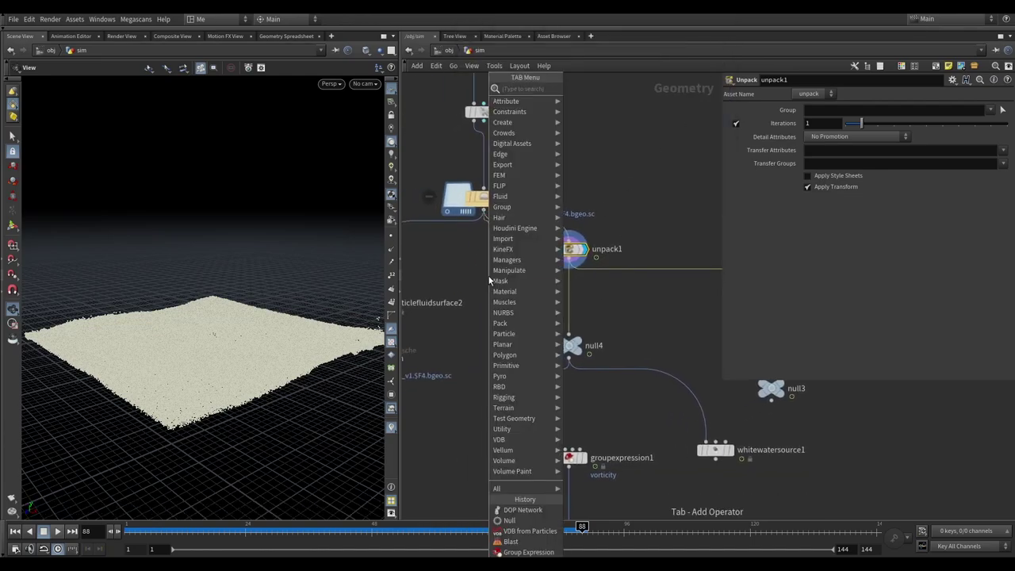
{"action": "type", "text": "nul"}
{"action": "left_click", "coordinate": [577, 91]}
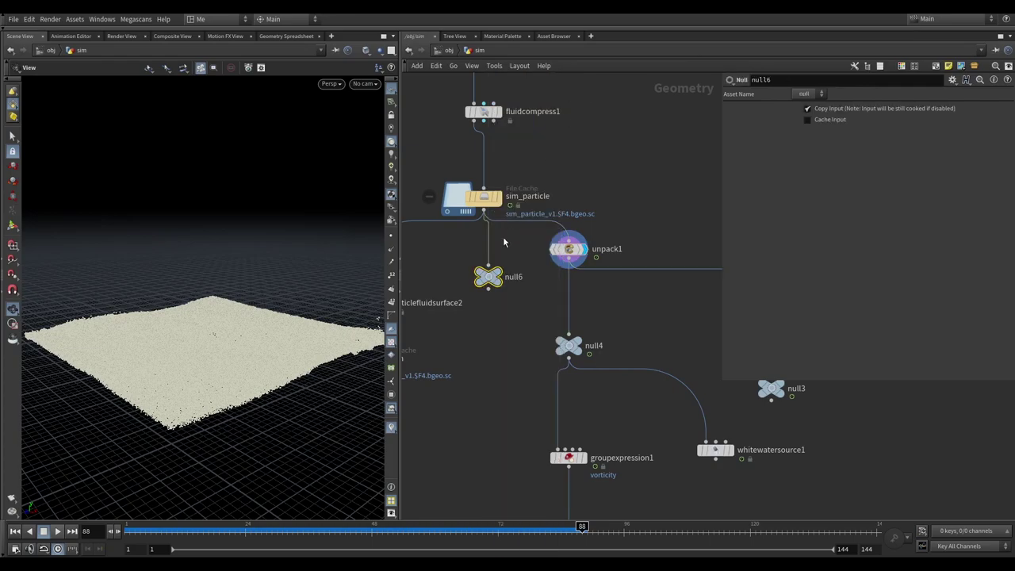
{"action": "left_click", "coordinate": [504, 269]}
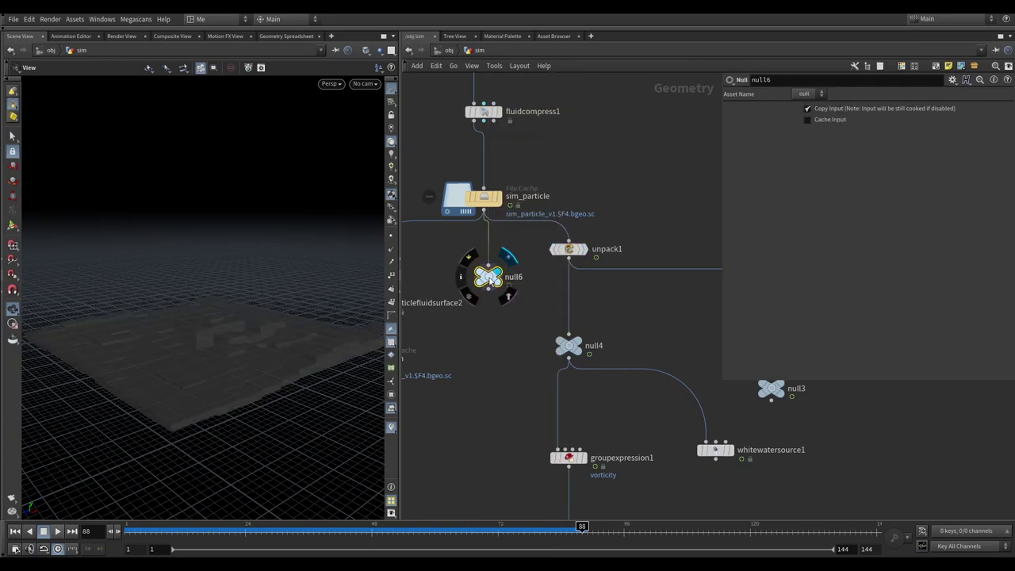
{"action": "left_click", "coordinate": [461, 276]}
{"action": "scroll", "coordinate": [465, 261], "scroll_direction": "down", "scroll_amount": 5}
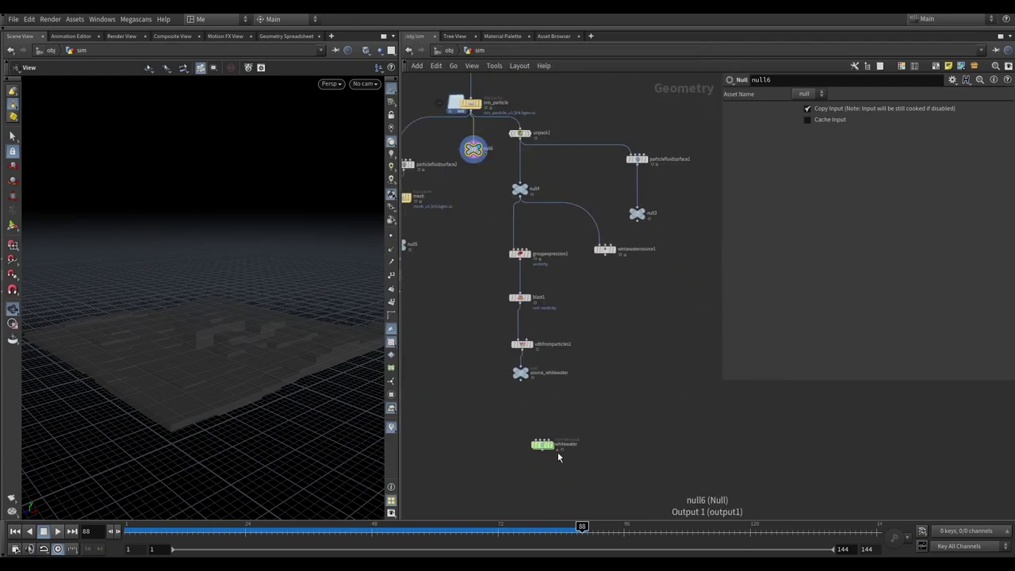
{"action": "scroll", "coordinate": [531, 439], "scroll_direction": "up", "scroll_amount": 5}
Inside the whitewater network at frame 1, set Volume Source to /obj/sim/null6
{"action": "double_click", "coordinate": [531, 438]}
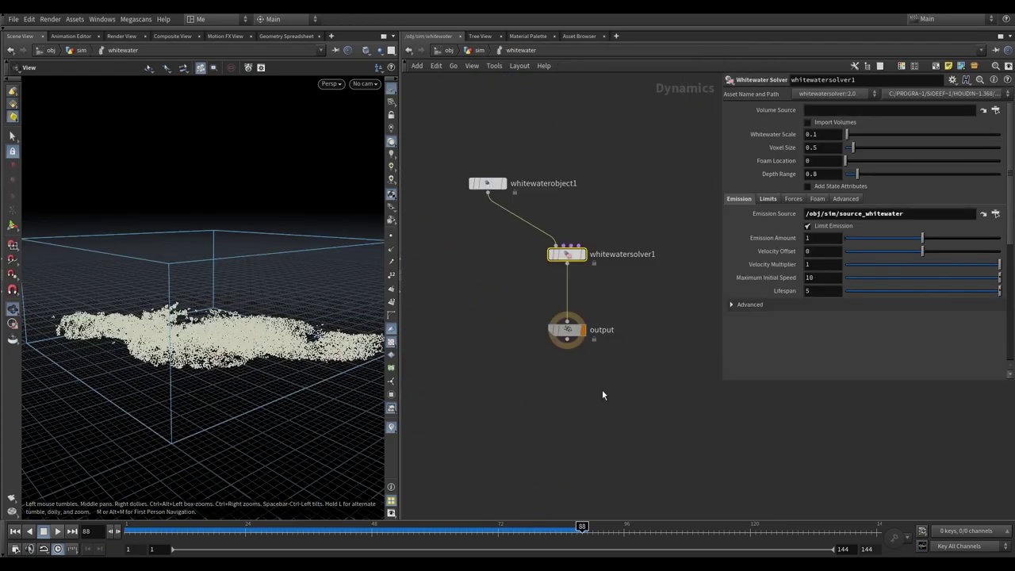
{"action": "left_click", "coordinate": [16, 532]}
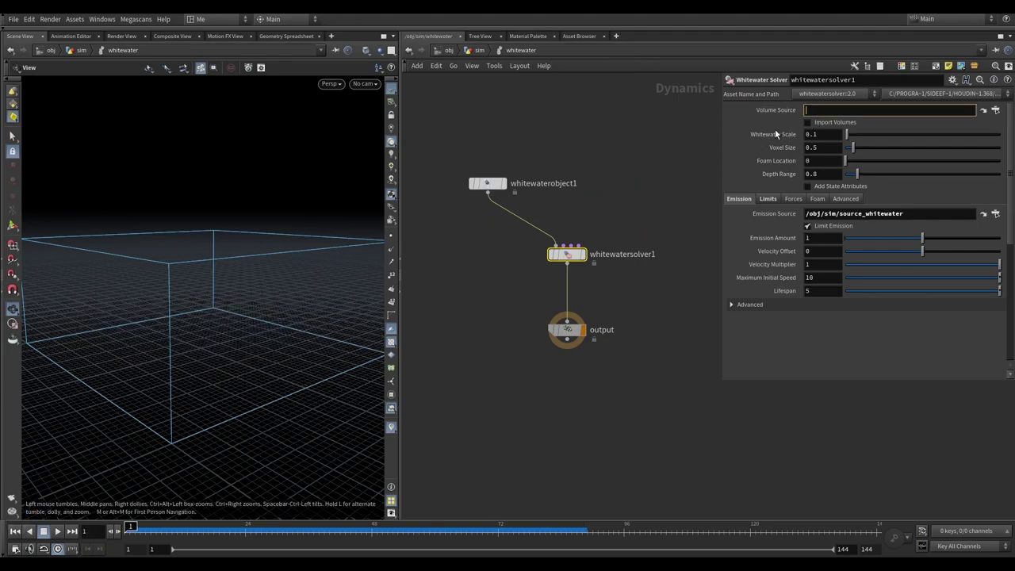
{"action": "key", "text": "Return"}
Replay the whitewater simulation and orbit to inspect the particles across the tank
{"action": "left_click", "coordinate": [58, 531]}
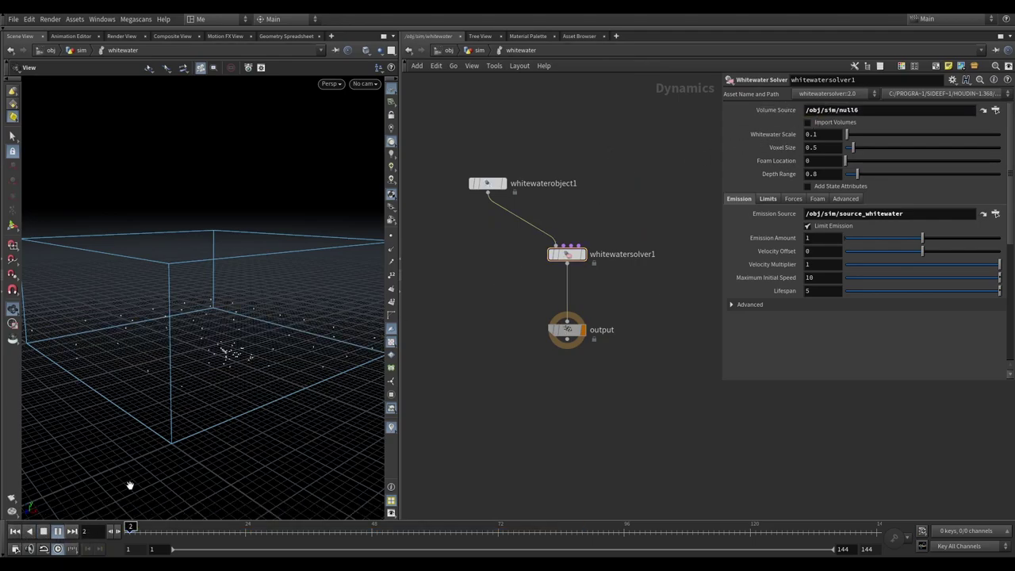
{"action": "mouse_move", "coordinate": [245, 399]}
{"action": "left_mouse_down"}
{"action": "mouse_move", "coordinate": [221, 420]}
{"action": "mouse_move", "coordinate": [269, 401]}
{"action": "mouse_move", "coordinate": [254, 399]}
{"action": "left_mouse_up"}
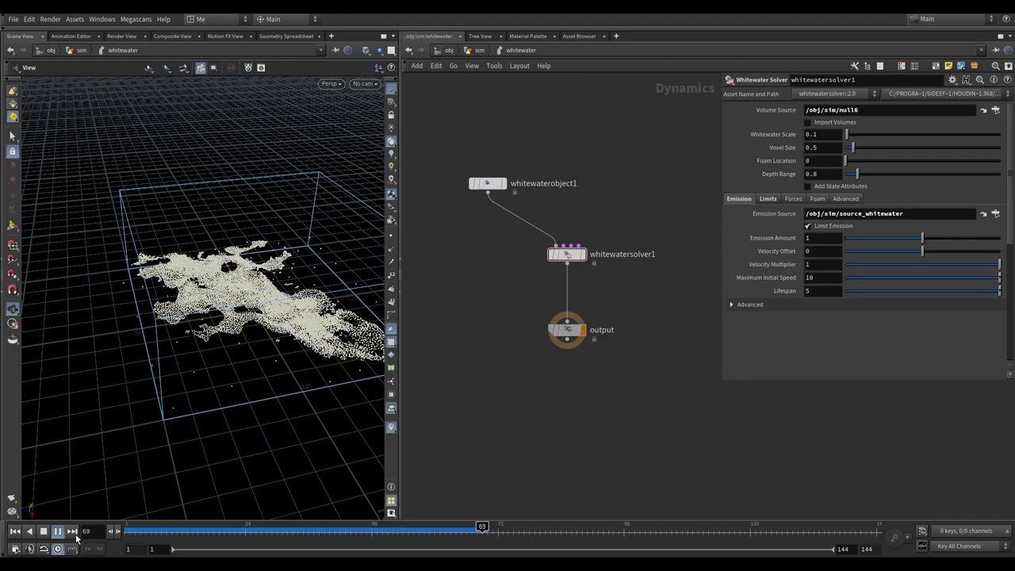
{"action": "mouse_move", "coordinate": [238, 262]}
{"action": "left_mouse_down"}
{"action": "mouse_move", "coordinate": [254, 248]}
{"action": "mouse_move", "coordinate": [234, 270]}
{"action": "left_mouse_up"}
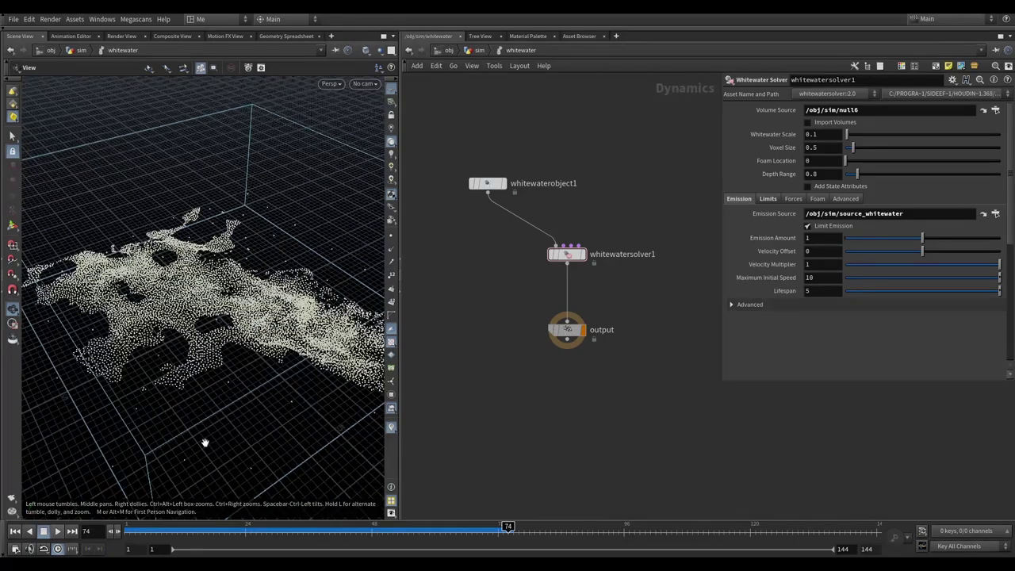
{"action": "mouse_move", "coordinate": [235, 527]}
{"action": "left_mouse_down"}
{"action": "mouse_move", "coordinate": [361, 528]}
{"action": "mouse_move", "coordinate": [129, 527]}
{"action": "left_mouse_up"}
Enable Closed Boundaries on the Limits tab, replay to frame 99, then rewind to frame 1
{"action": "left_click", "coordinate": [767, 198]}
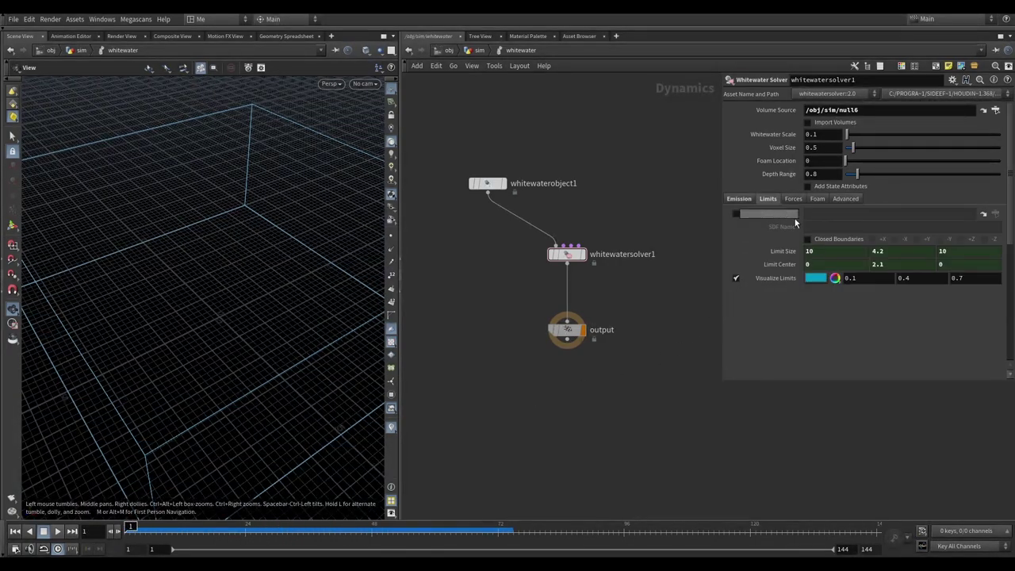
{"action": "left_click", "coordinate": [808, 240]}
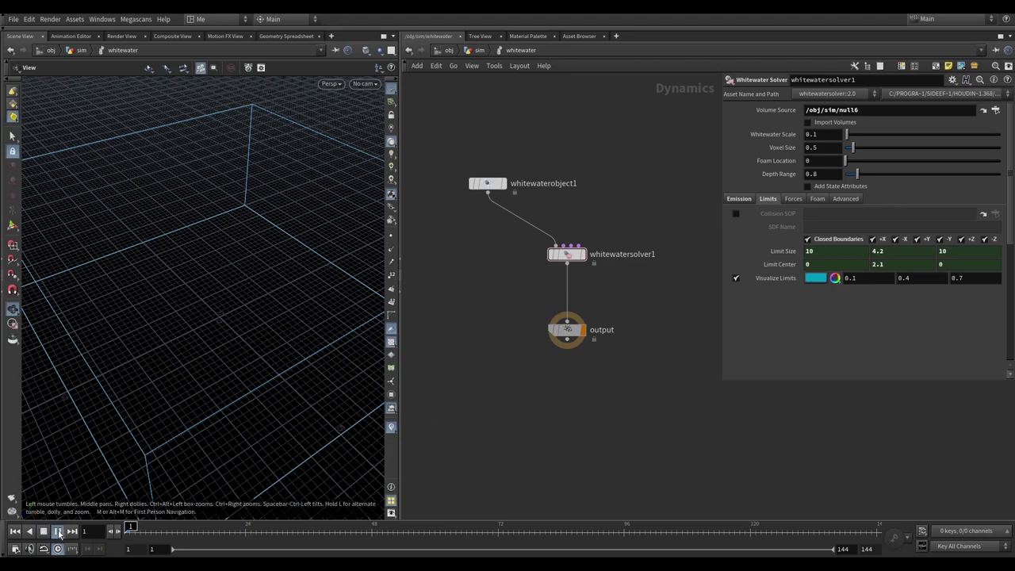
{"action": "left_click", "coordinate": [59, 534]}
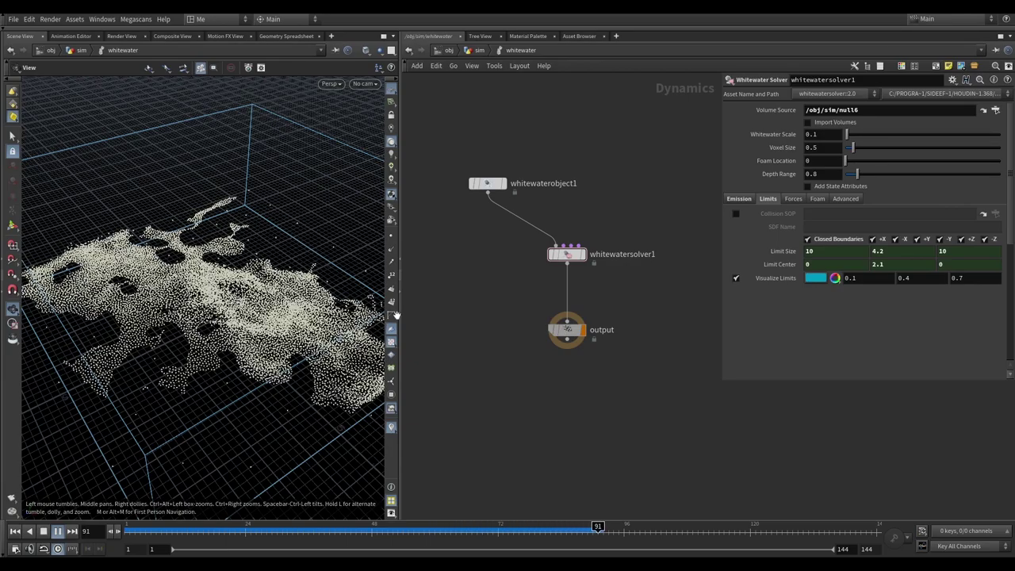
{"action": "left_click", "coordinate": [58, 530]}
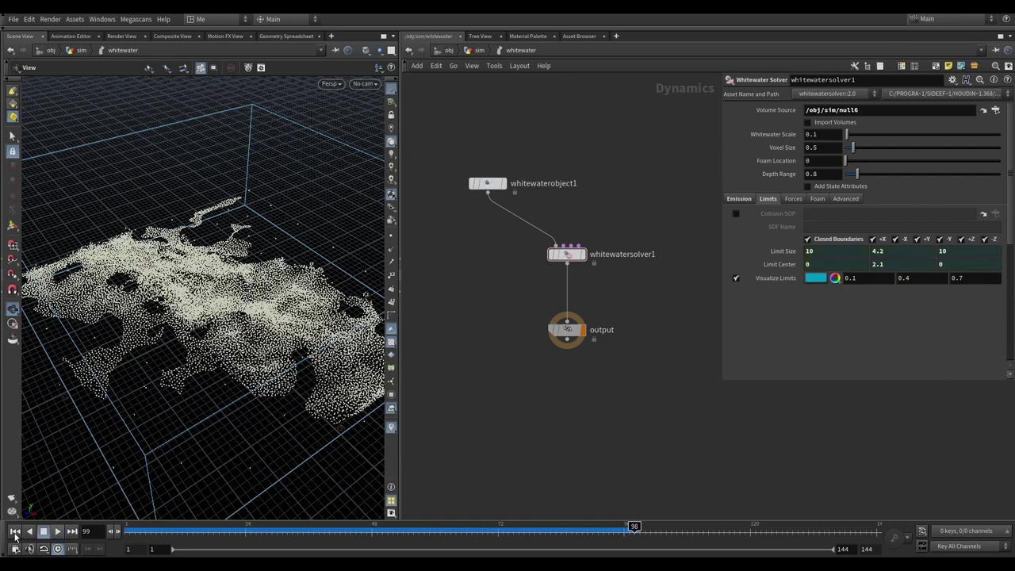
{"action": "left_click", "coordinate": [14, 533]}
Uncheck Enable Repellants on the Foam tab, replay to frame 81, and return to frame 1
{"action": "left_click", "coordinate": [818, 199]}
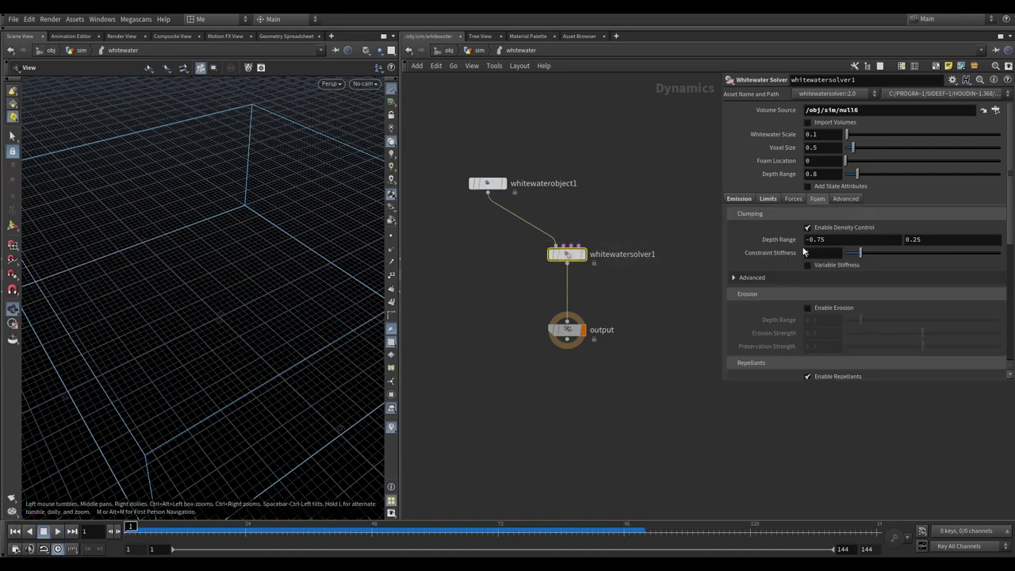
{"action": "scroll", "coordinate": [858, 297], "scroll_direction": "down", "scroll_amount": 3}
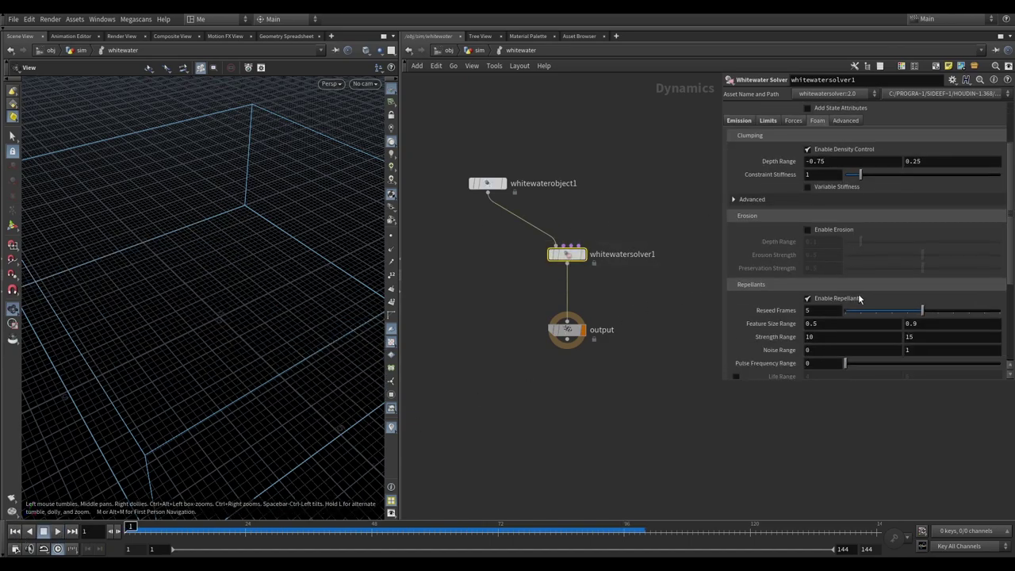
{"action": "left_click", "coordinate": [806, 300]}
{"action": "left_click", "coordinate": [60, 533]}
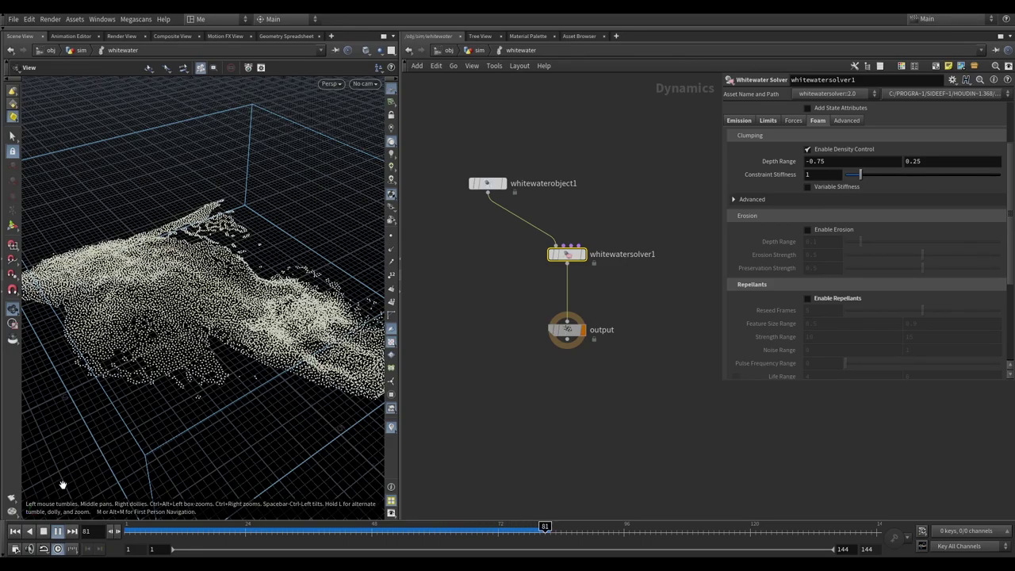
{"action": "key", "text": "ctrl+Up"}
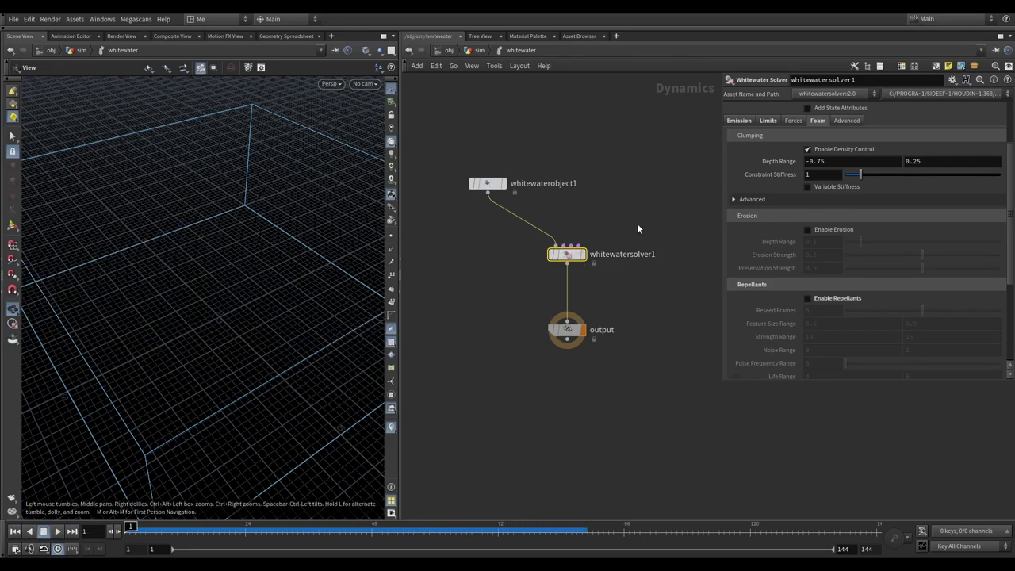
{"action": "key", "text": "Up"}
{"action": "key", "text": "Down"}
{"action": "scroll", "coordinate": [743, 203], "scroll_direction": "up", "scroll_amount": 3}
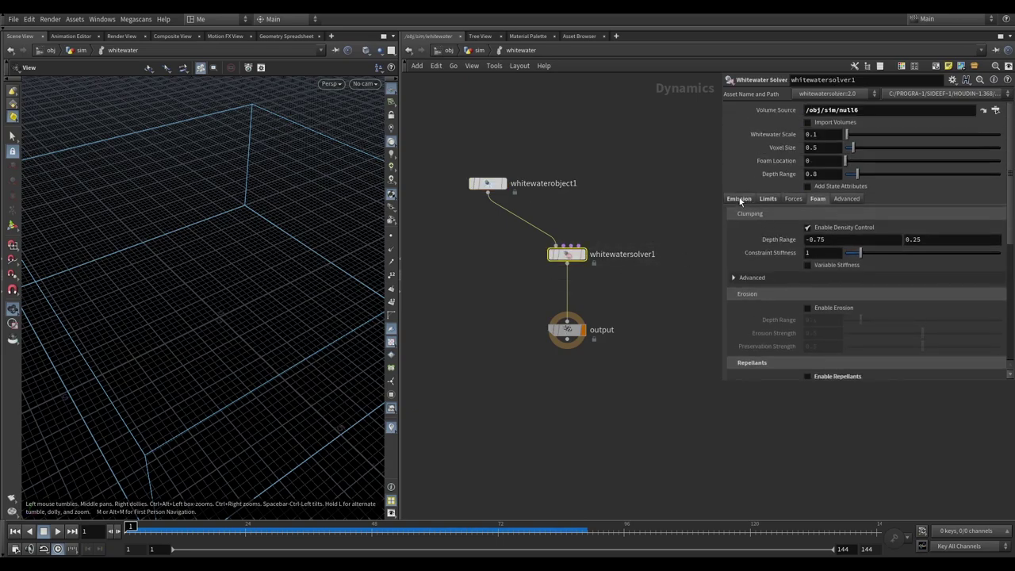
On the Emission tab, set Whitewater Scale to 0.05 and Voxel Size to 0.1
{"action": "left_click", "coordinate": [738, 199]}
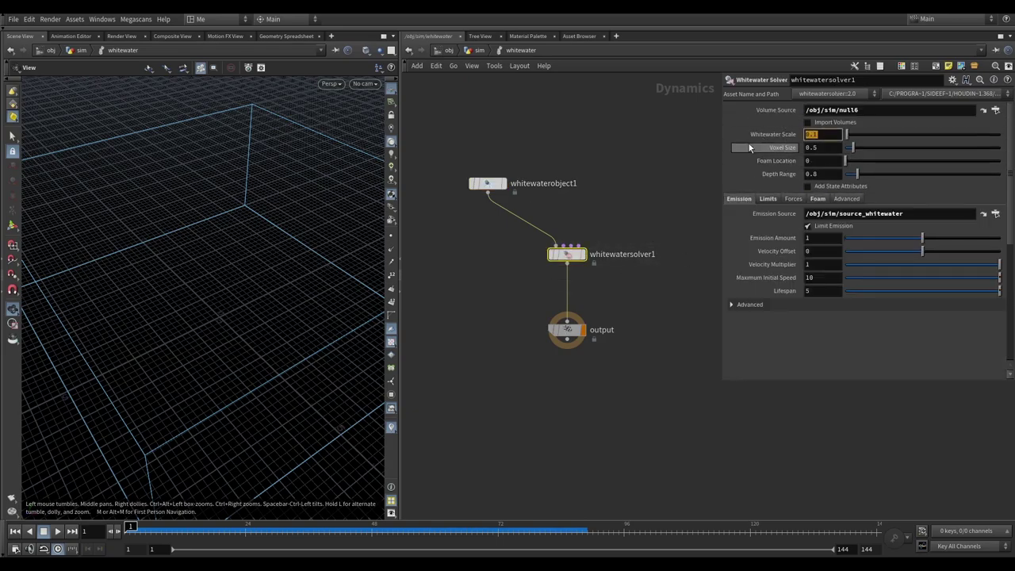
{"action": "type", "text": "0.05"}
{"action": "key", "text": "Return"}
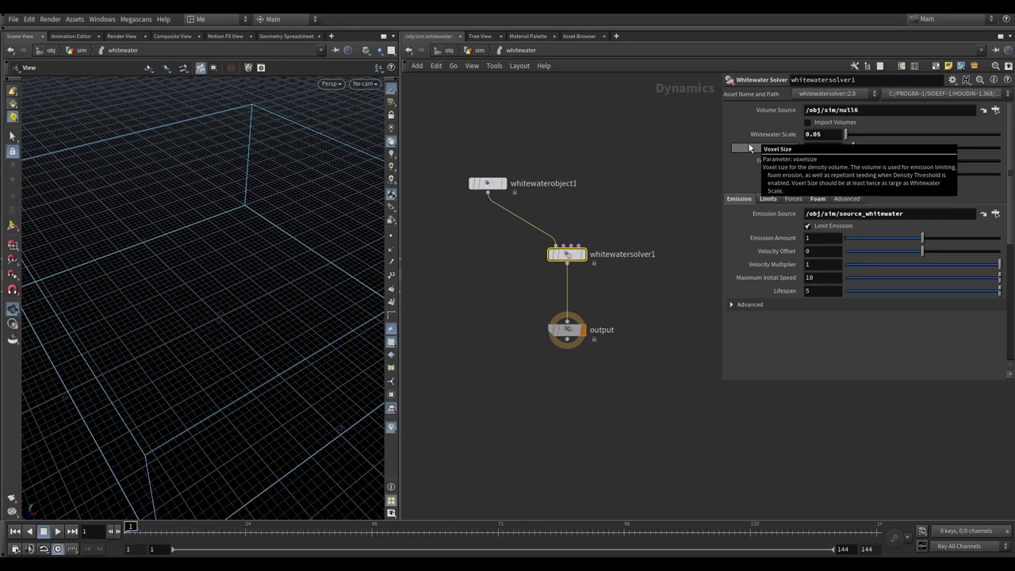
{"action": "double_click", "coordinate": [815, 148]}
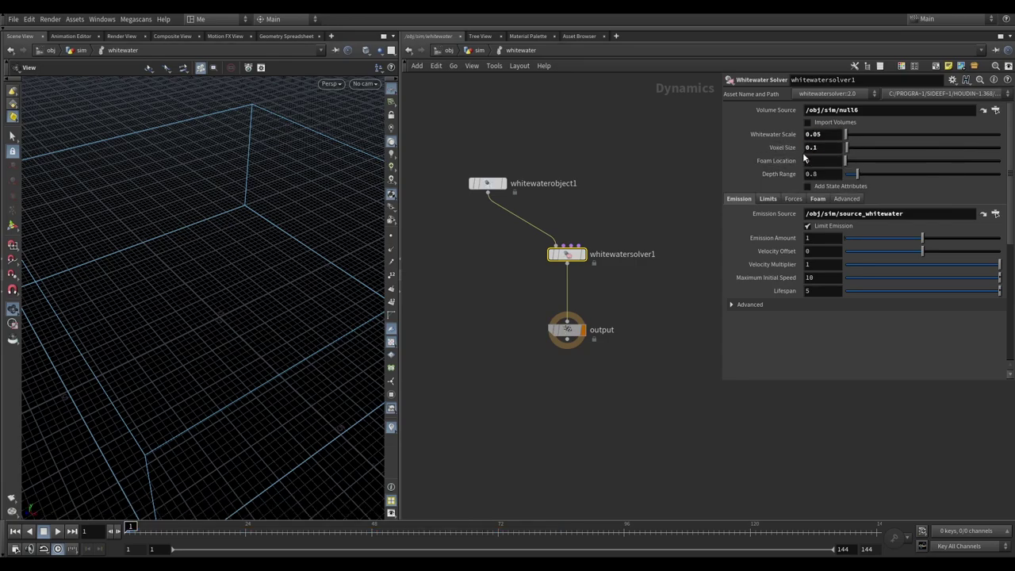
{"action": "scroll", "coordinate": [750, 217], "scroll_direction": "down", "scroll_amount": 1}
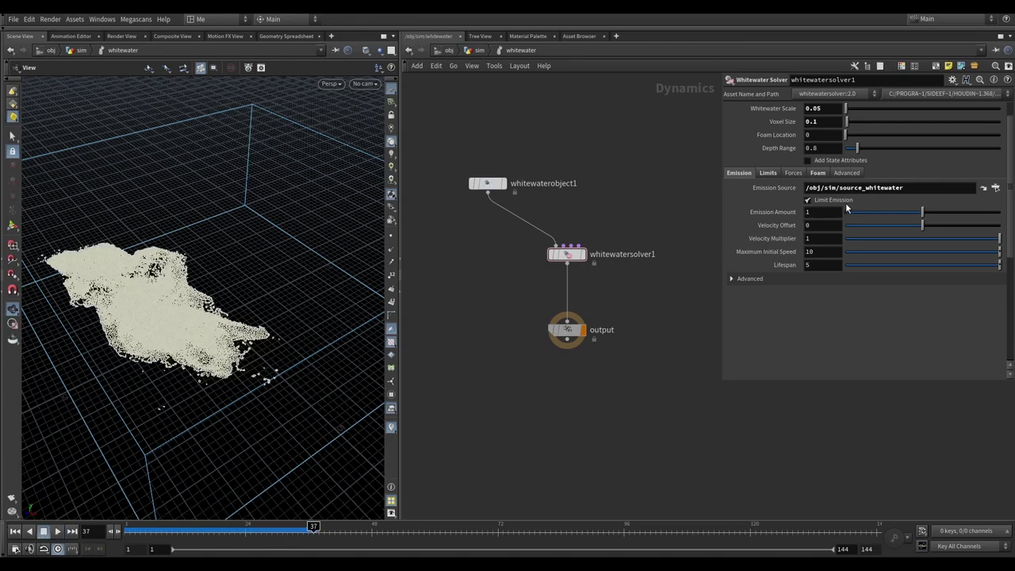
{"action": "left_click", "coordinate": [815, 225]}
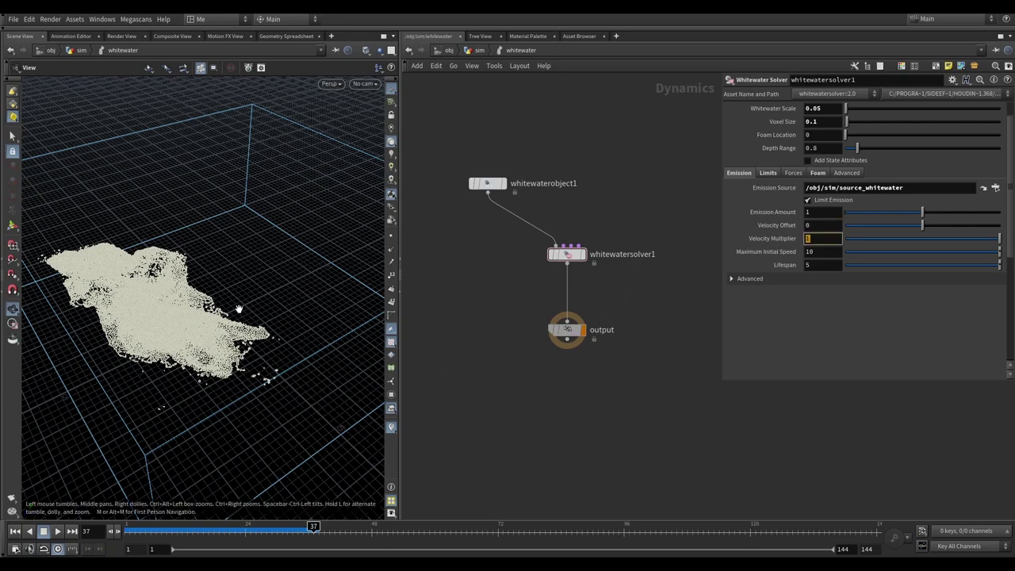
Test a Velocity Multiplier of 10 in playback, then set it back to 1
{"action": "type", "text": "10"}
{"action": "key", "text": "Return"}
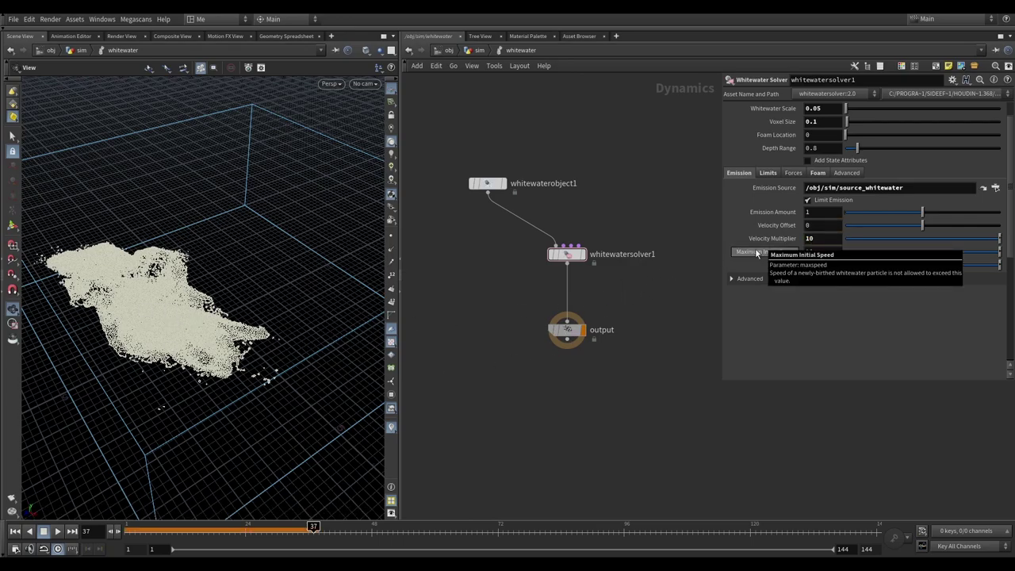
{"action": "left_click", "coordinate": [14, 531]}
{"action": "left_click", "coordinate": [57, 531]}
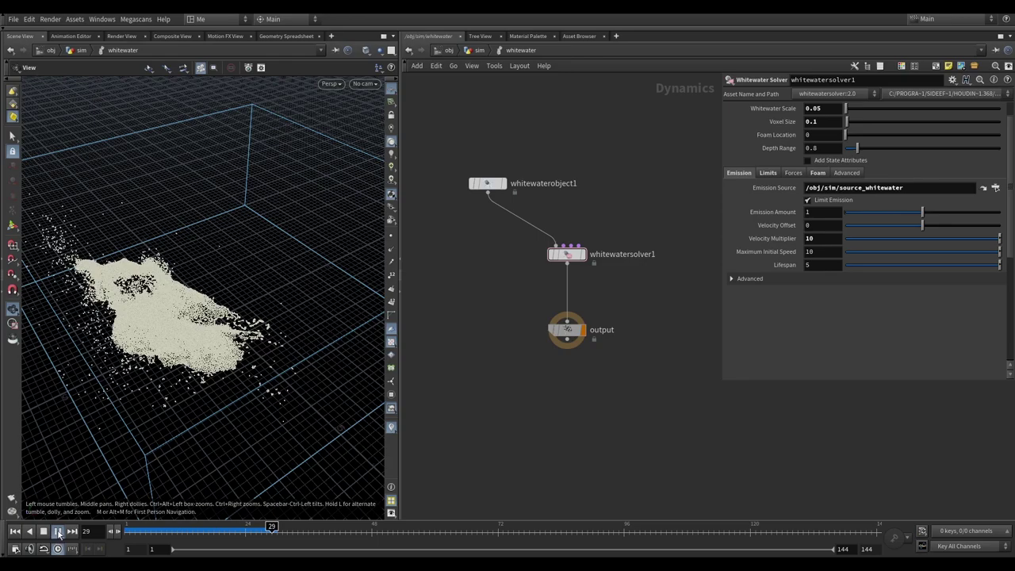
{"action": "key", "text": "ctrl+Up"}
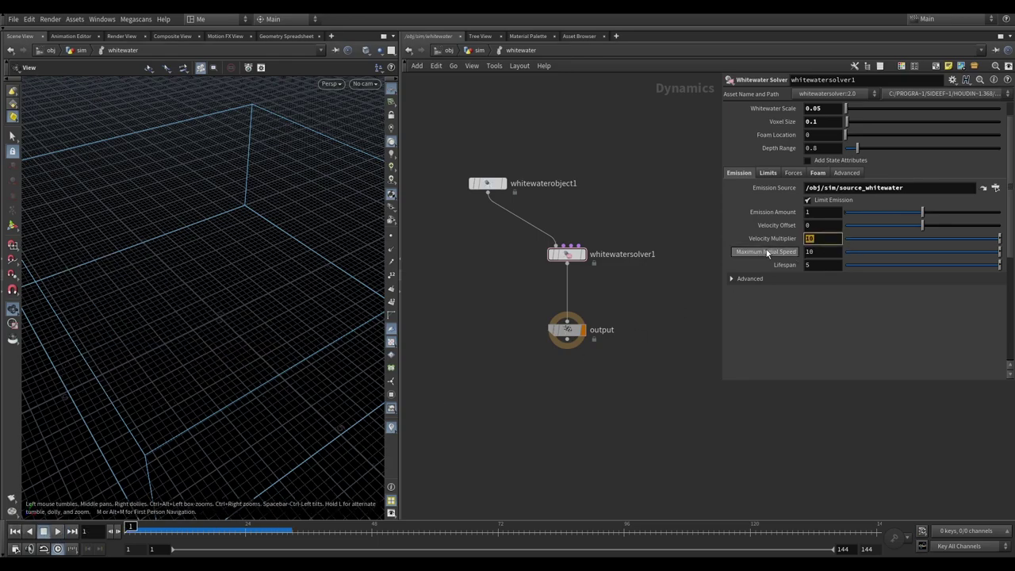
{"action": "key", "text": "BackSpace"}
{"action": "key", "text": "Return"}
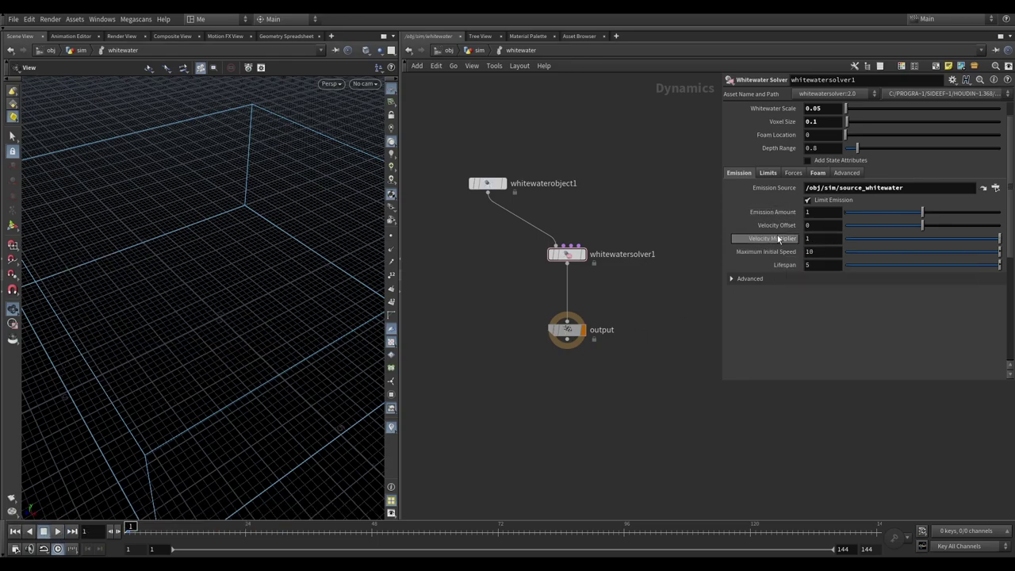
Try Lifespan 2 in playback, then set Lifespan to 1 and reset to frame 1
{"action": "left_click", "coordinate": [809, 265]}
{"action": "type", "text": "2"}
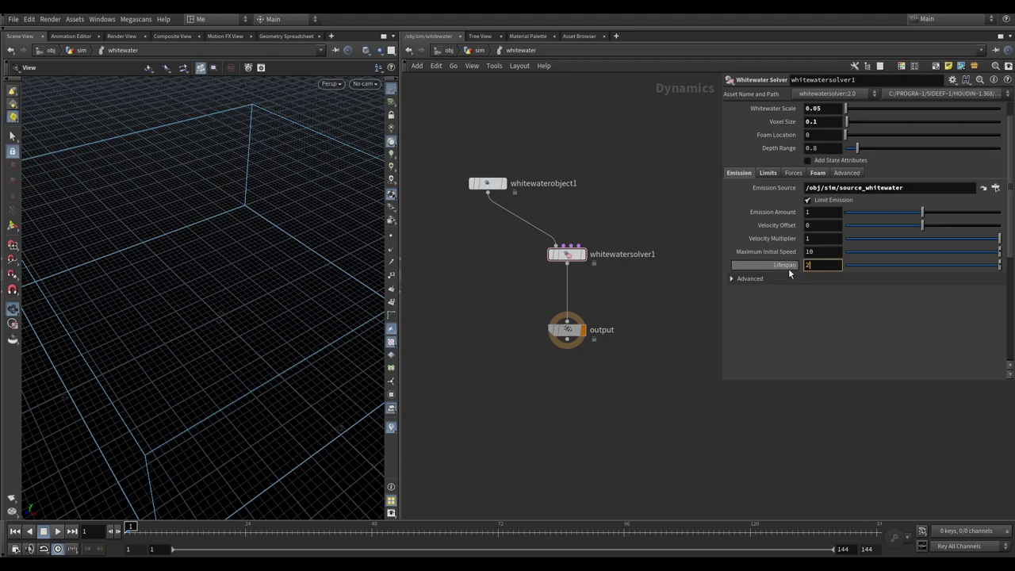
{"action": "key", "text": "Return"}
{"action": "left_click", "coordinate": [58, 531]}
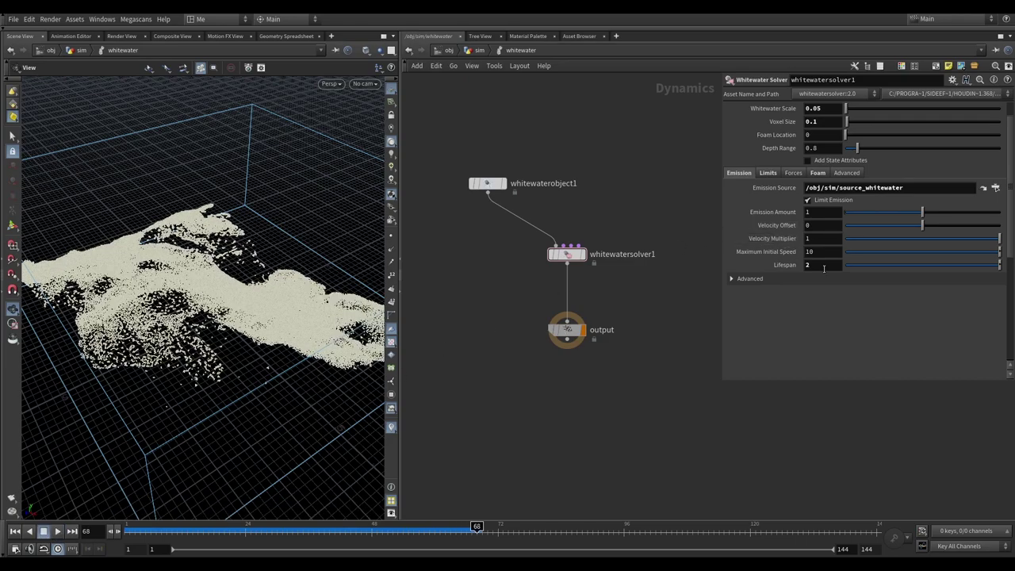
{"action": "type", "text": "1"}
{"action": "key", "text": "Return"}
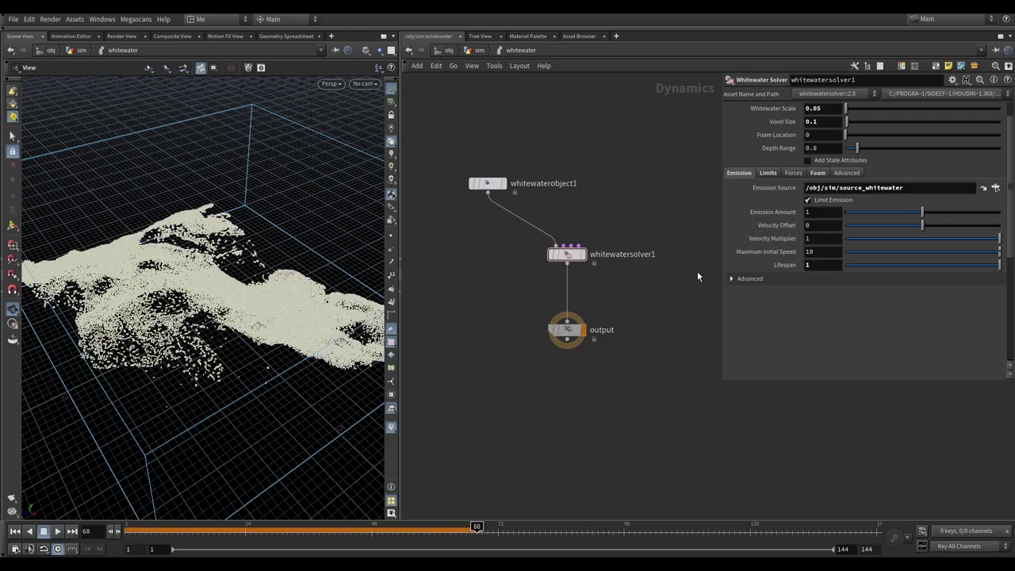
{"action": "left_click", "coordinate": [14, 530]}
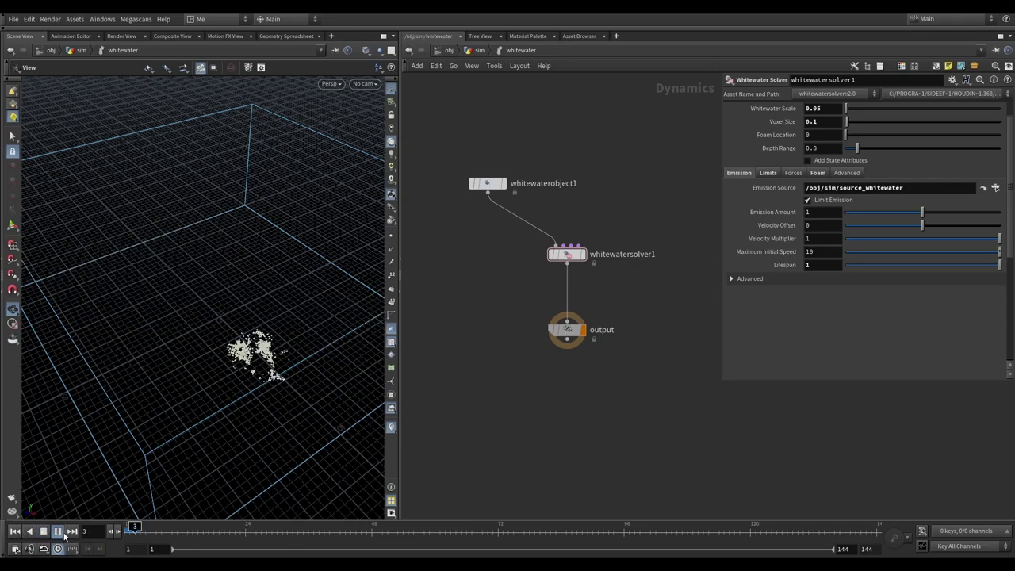
{"action": "left_click", "coordinate": [57, 530]}
{"action": "key", "text": "ctrl+Up"}
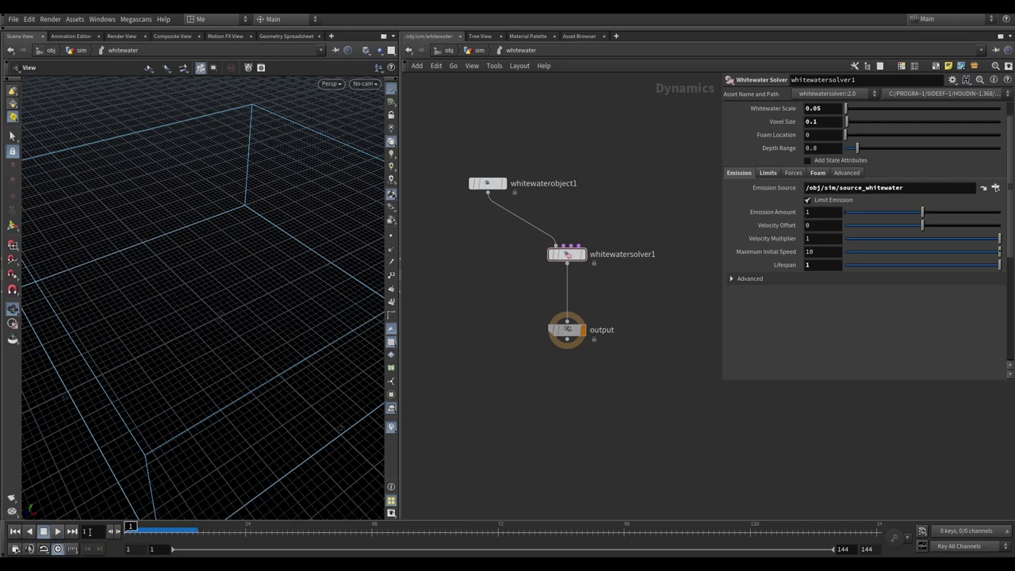
{"action": "left_click", "coordinate": [817, 173]}
Turn off foam density control and jump back to frame 1 on the Emission tab
{"action": "left_click", "coordinate": [807, 204]}
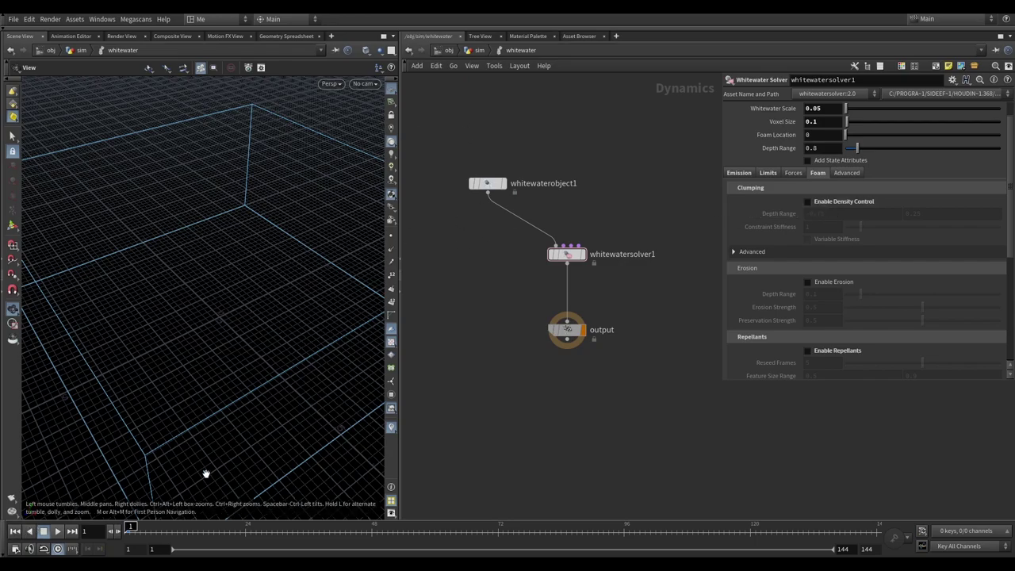
{"action": "left_click", "coordinate": [735, 175]}
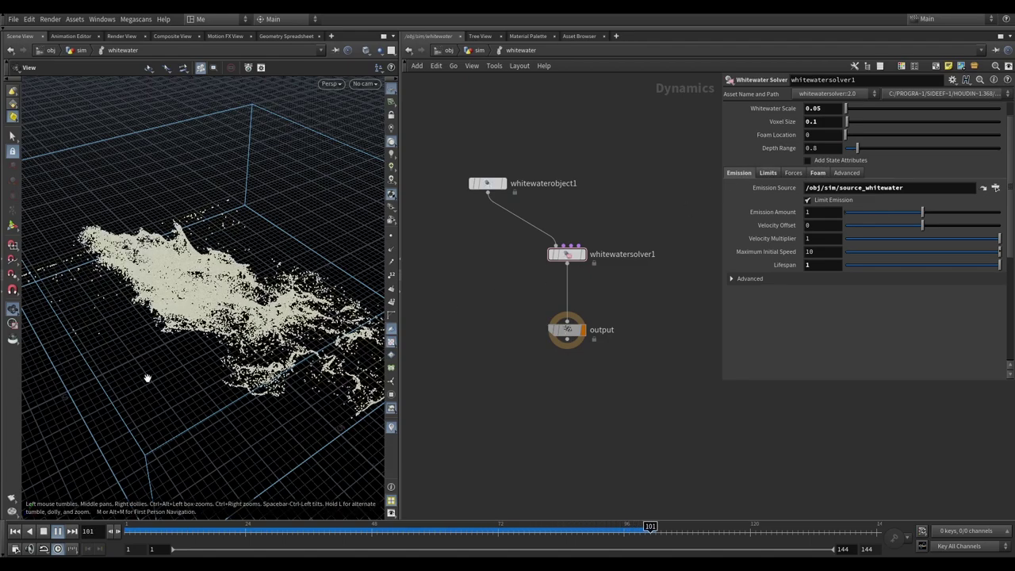
{"action": "double_click", "coordinate": [86, 530]}
{"action": "type", "text": "1"}
{"action": "key", "text": "Return"}
Replay the Lifespan 1 simulation, stop it, and raise Lifespan to 2.5
{"action": "left_click", "coordinate": [57, 532]}
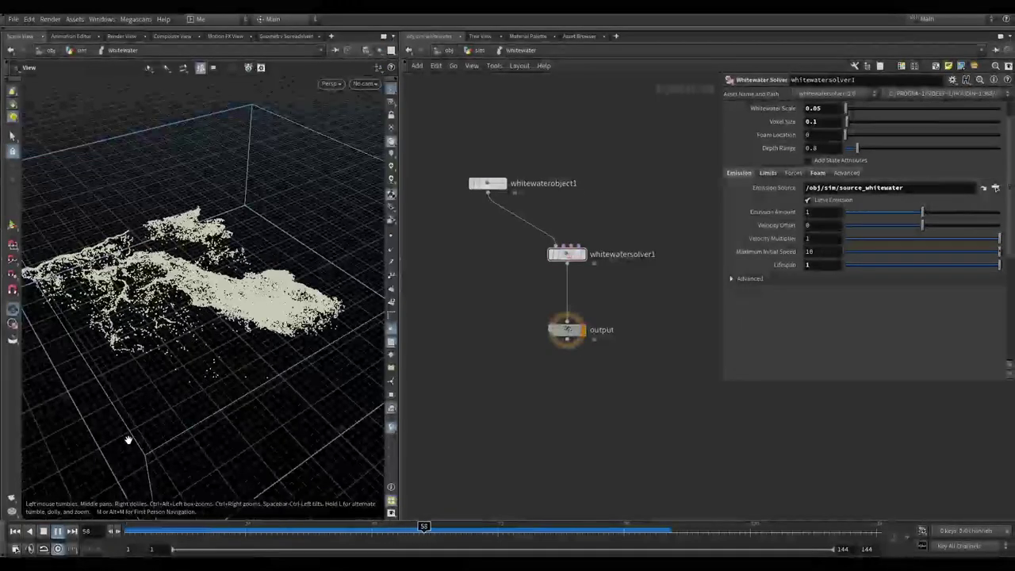
{"action": "key", "text": "ctrl+Up"}
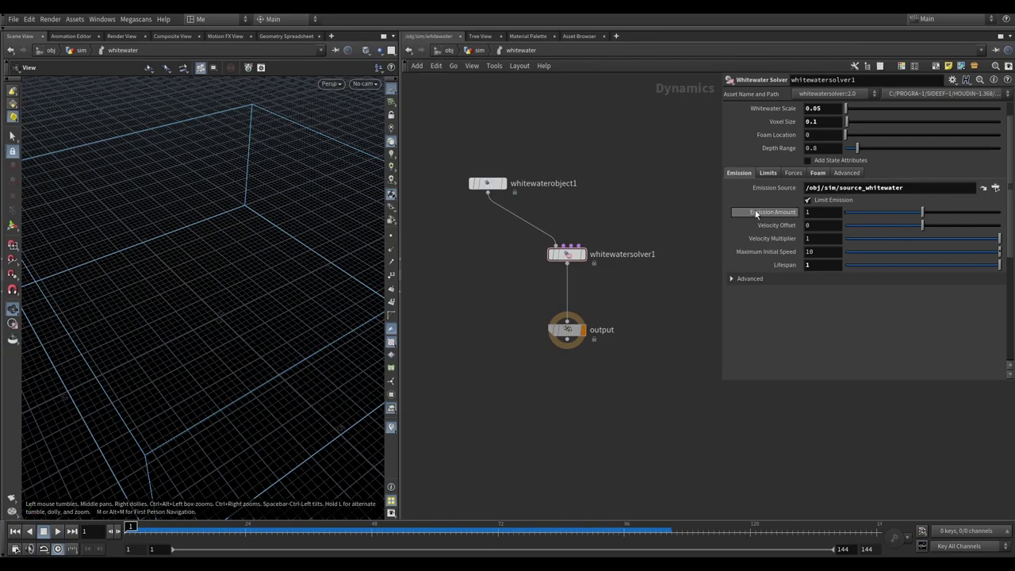
{"action": "type", "text": "2.5"}
{"action": "key", "text": "Return"}
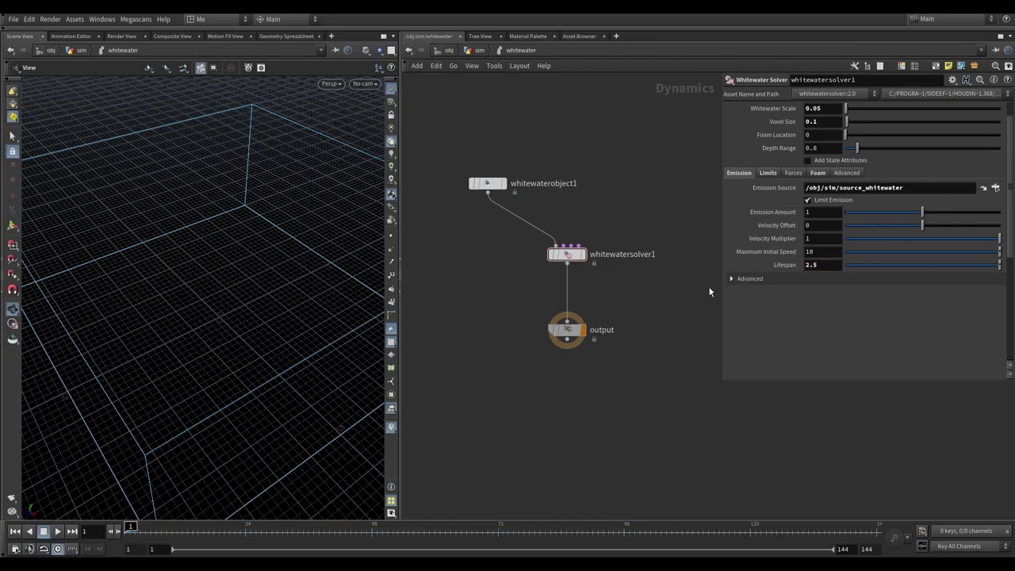
Review the whitewater solver's Limits and Forces settings, including the vertical gravity value
{"action": "left_click", "coordinate": [765, 173]}
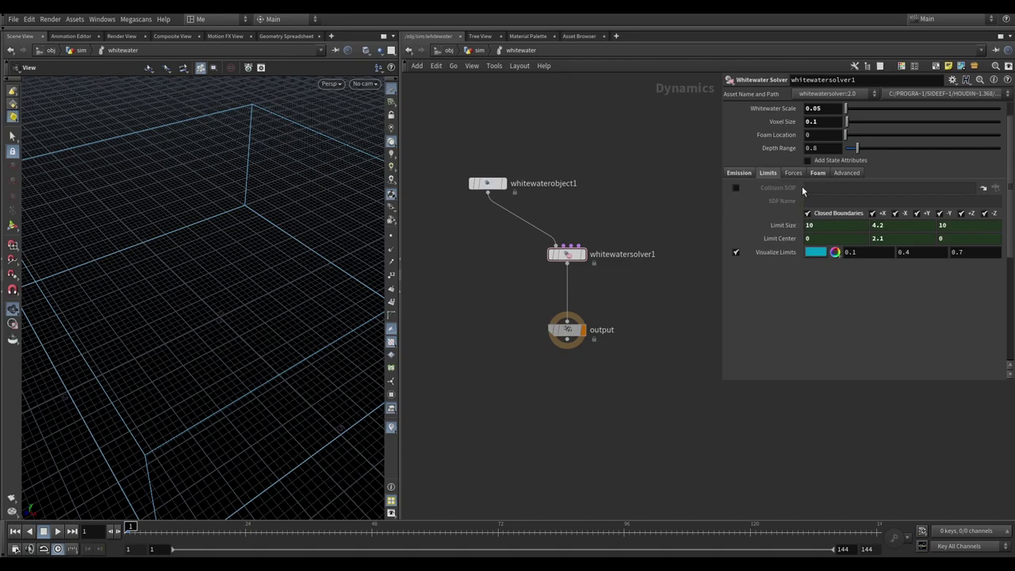
{"action": "left_click", "coordinate": [793, 172]}
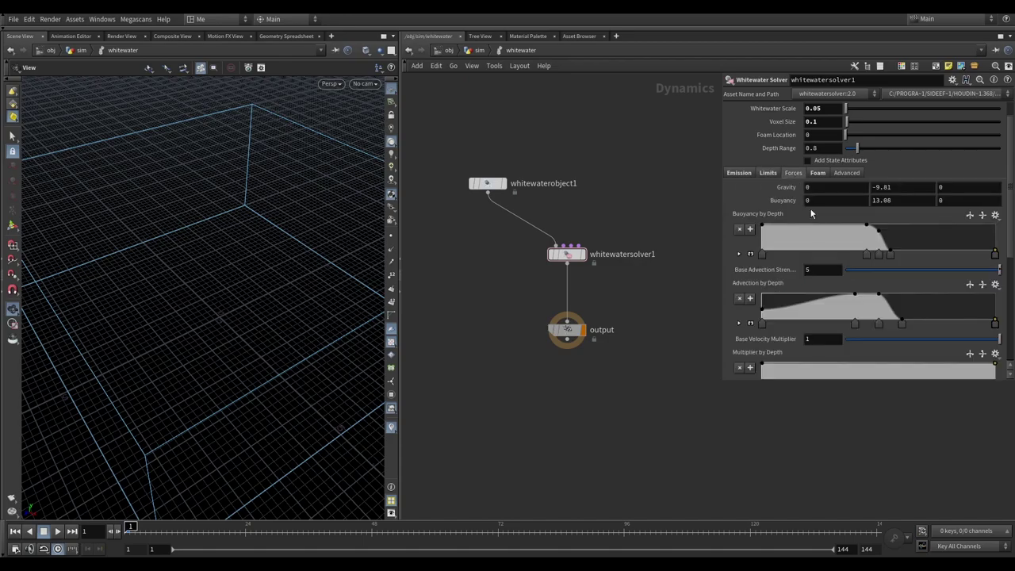
{"action": "left_click", "coordinate": [769, 173]}
{"action": "left_click", "coordinate": [797, 172]}
{"action": "left_click", "coordinate": [769, 173]}
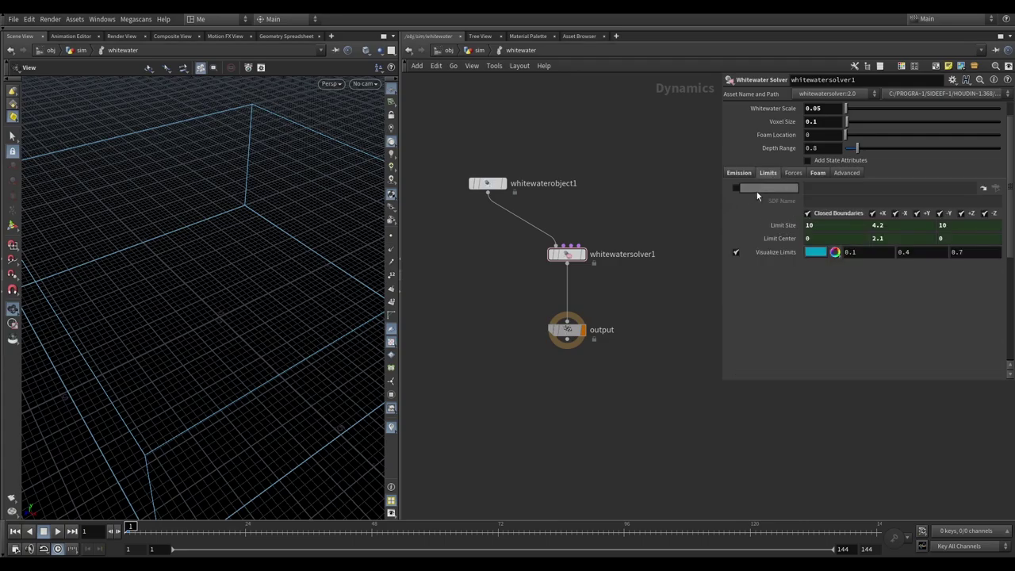
{"action": "mouse_move", "coordinate": [209, 251]}
{"action": "left_mouse_down"}
{"action": "mouse_move", "coordinate": [233, 293]}
{"action": "mouse_move", "coordinate": [195, 308]}
{"action": "mouse_move", "coordinate": [265, 301]}
{"action": "left_mouse_up"}
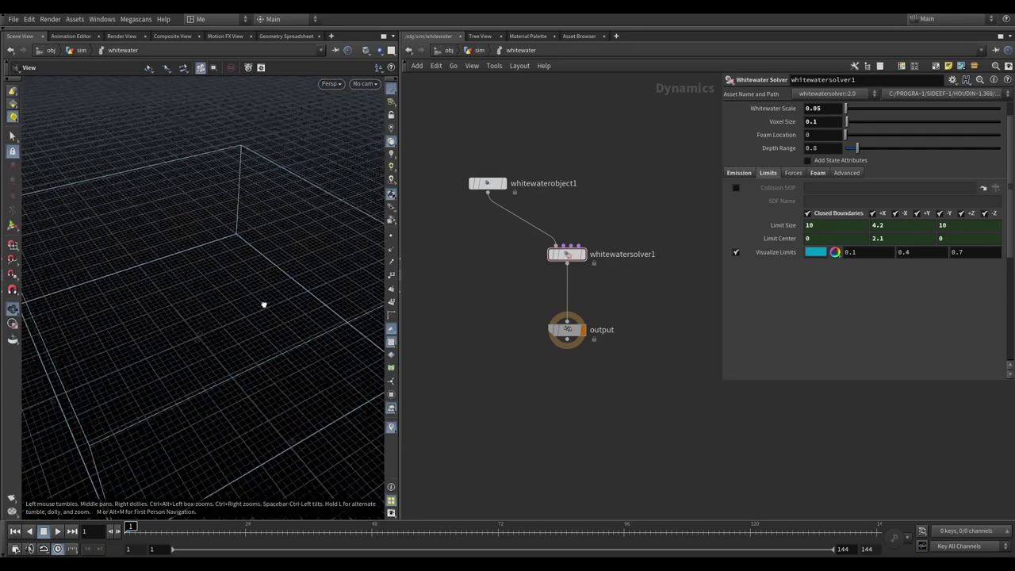
{"action": "left_click", "coordinate": [792, 176]}
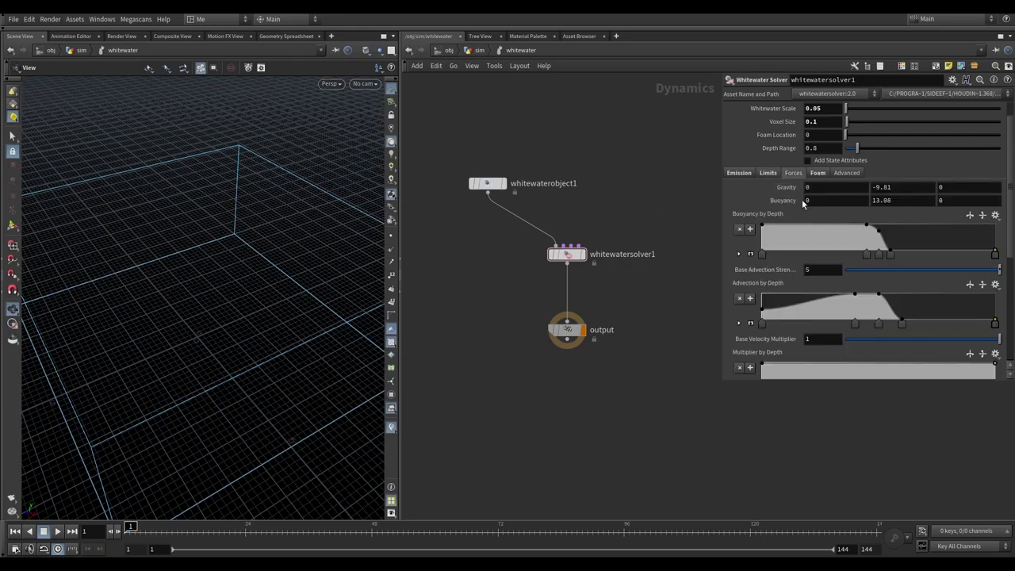
{"action": "scroll", "coordinate": [799, 222], "scroll_direction": "up", "scroll_amount": 1}
{"action": "left_click", "coordinate": [891, 215]}
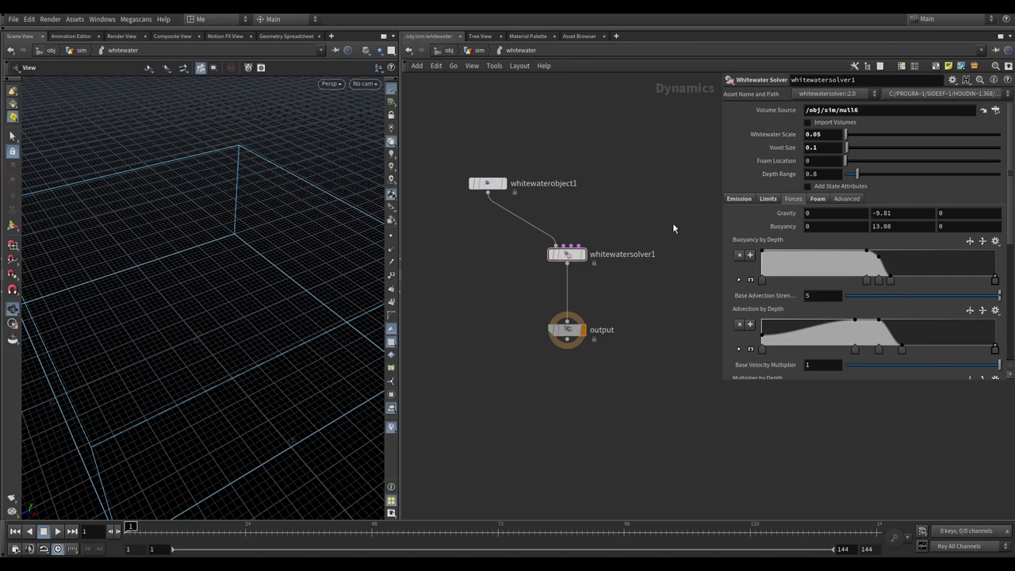
{"action": "left_click", "coordinate": [566, 330]}
{"action": "left_click", "coordinate": [566, 253]}
Play the whitewater simulation and watch the foam from the Front view, scrubbing early frames
{"action": "left_click", "coordinate": [57, 532]}
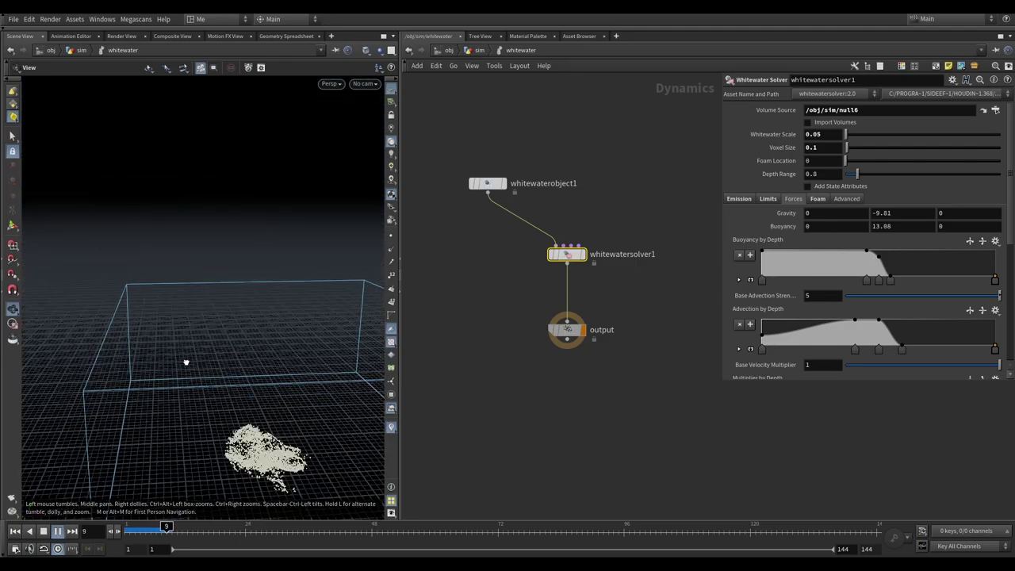
{"action": "left_click_drag", "start_coordinate": [185, 358], "coordinate": [131, 506]}
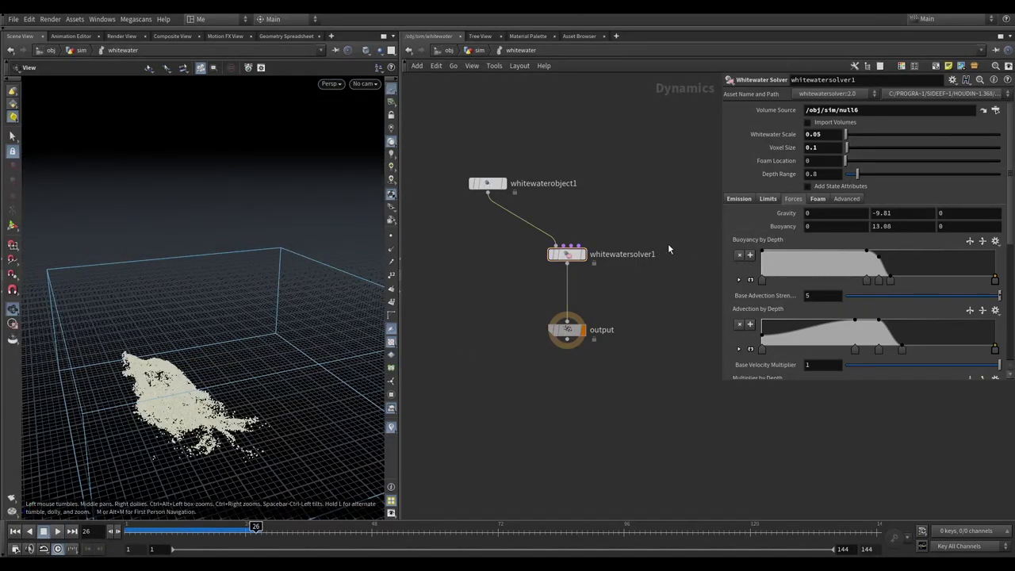
{"action": "key", "text": "space+3"}
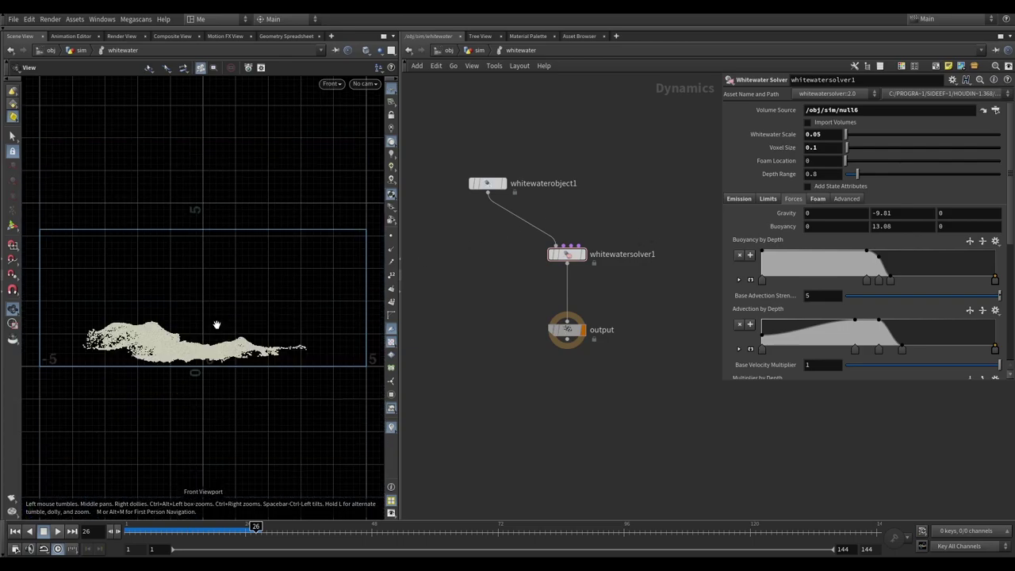
{"action": "scroll", "coordinate": [202, 353], "scroll_direction": "up", "scroll_amount": 3}
{"action": "scroll", "coordinate": [215, 354], "scroll_direction": "up", "scroll_amount": 3}
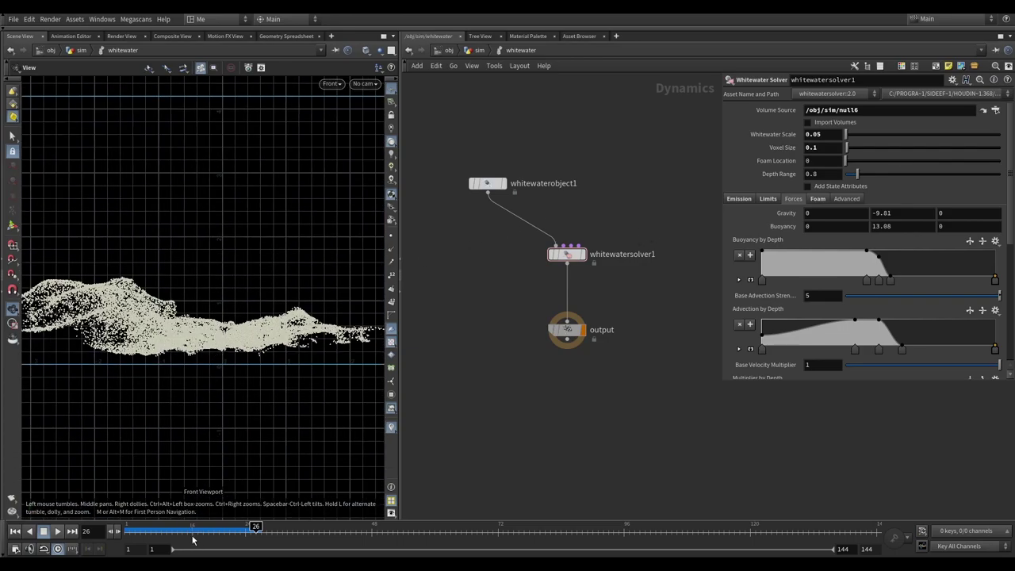
{"action": "left_click_drag", "start_coordinate": [127, 528], "coordinate": [245, 528]}
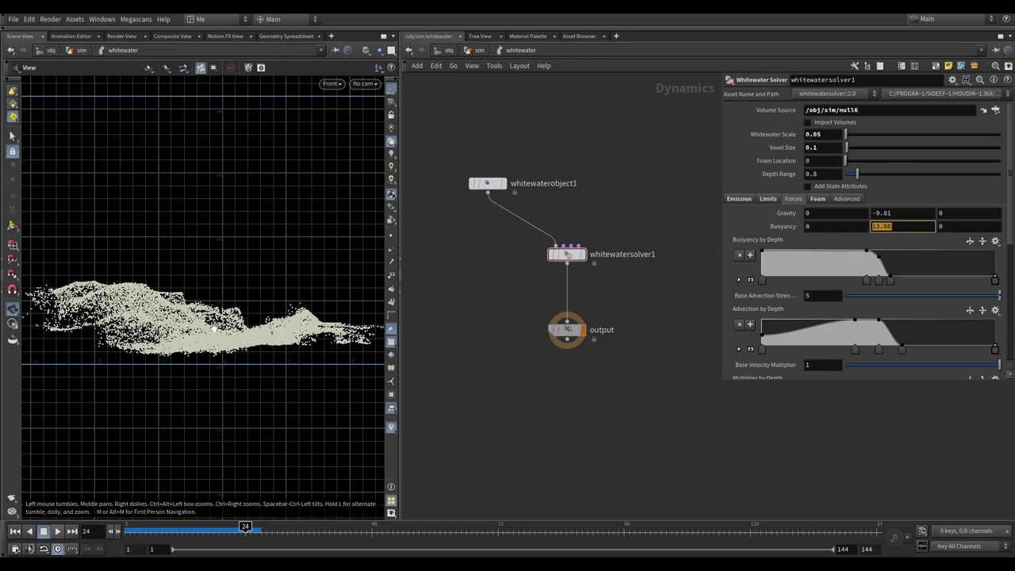
{"action": "left_click", "coordinate": [129, 528]}
{"action": "left_click", "coordinate": [60, 532]}
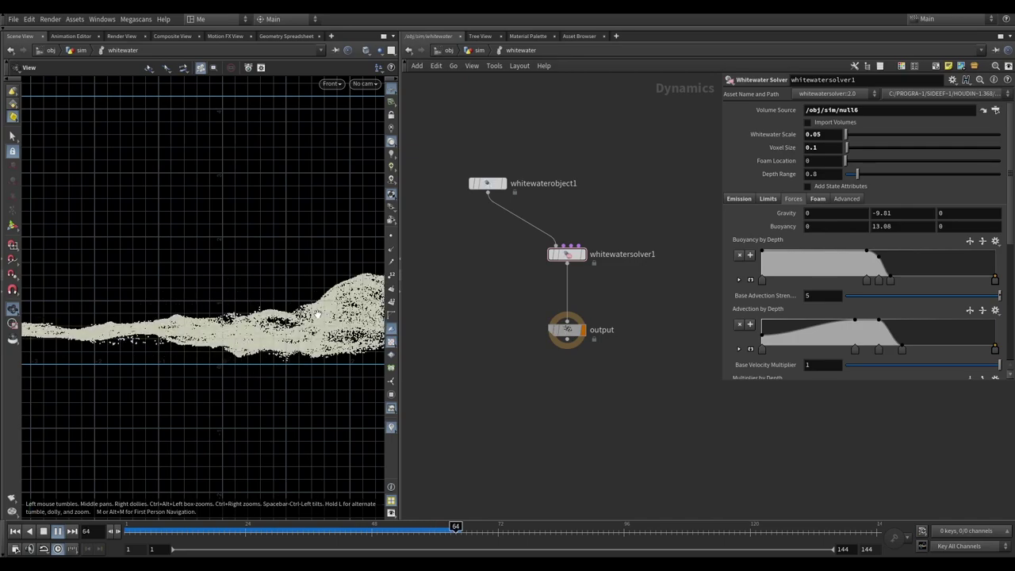
Jump to frame 58 and frame the foam particles in the perspective view
{"action": "left_click", "coordinate": [16, 533]}
{"action": "left_click", "coordinate": [424, 526]}
{"action": "key", "text": "h"}
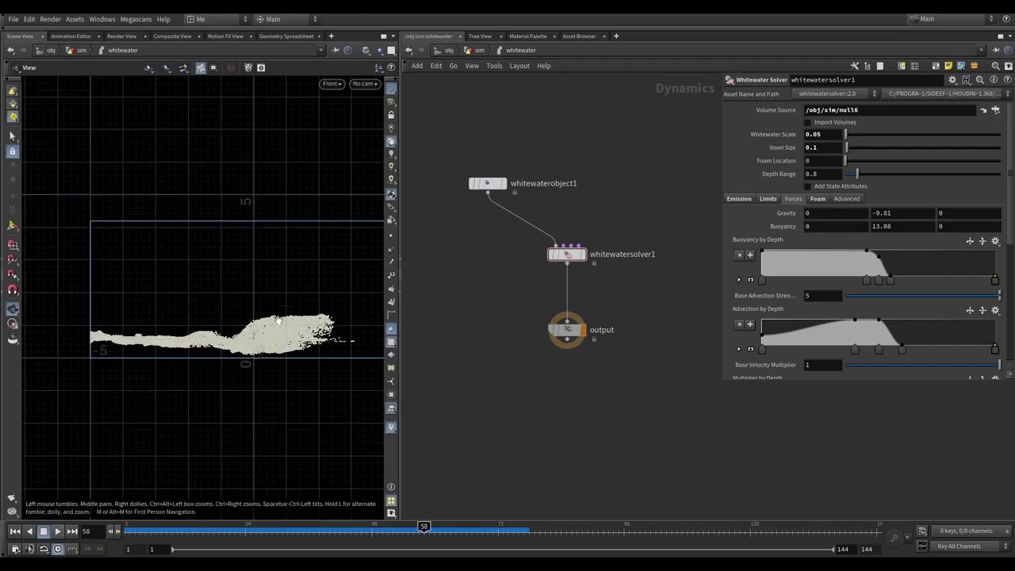
{"action": "left_click_drag", "start_coordinate": [277, 341], "coordinate": [237, 325]}
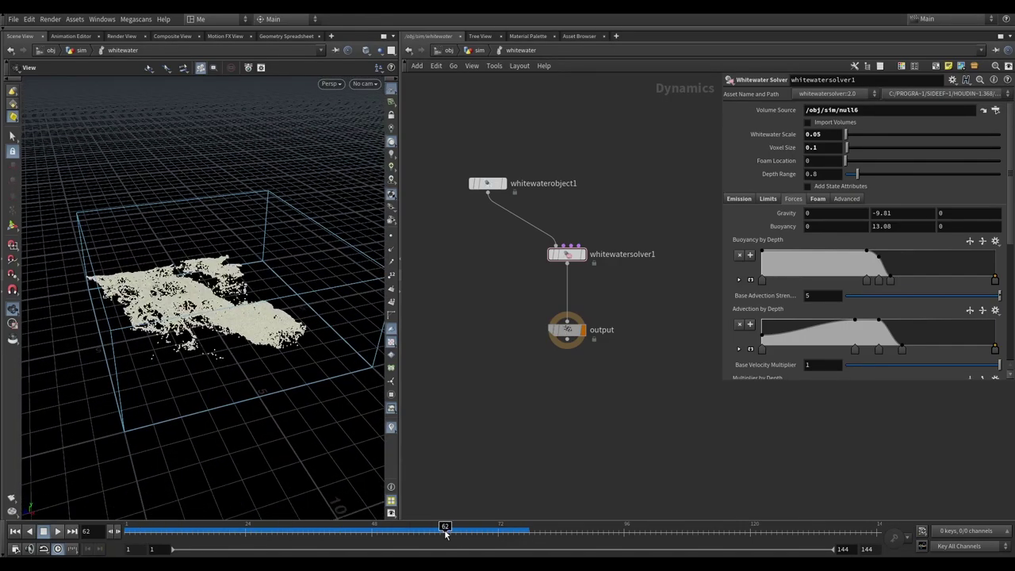
Set the whitewater solver's Base Advection Strength to 0.1
{"action": "scroll", "coordinate": [813, 273], "scroll_direction": "down", "scroll_amount": 2}
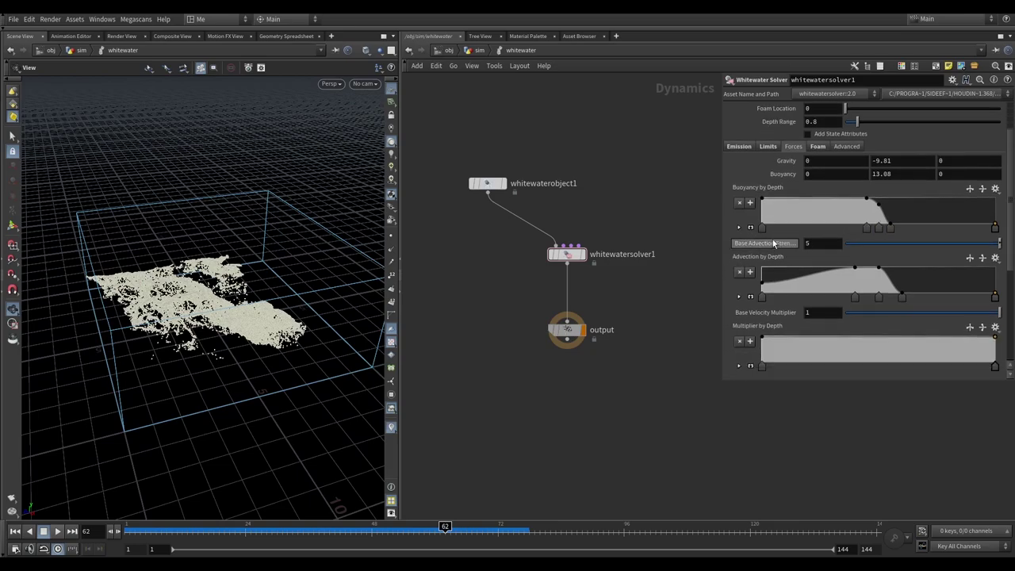
{"action": "left_click", "coordinate": [817, 243]}
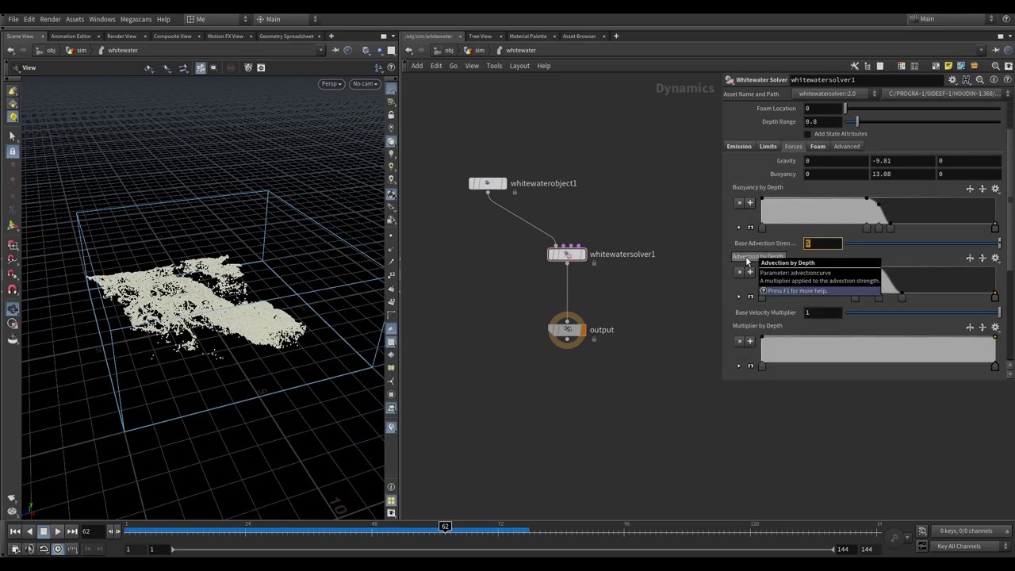
{"action": "type", "text": "0"}
{"action": "key", "text": "Return"}
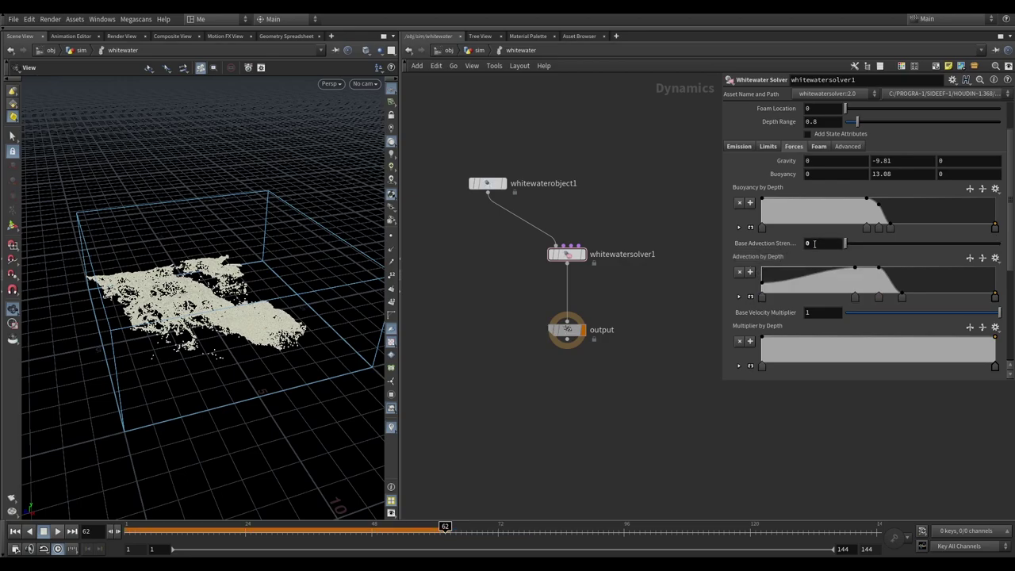
{"action": "type", "text": ".1"}
{"action": "key", "text": "Return"}
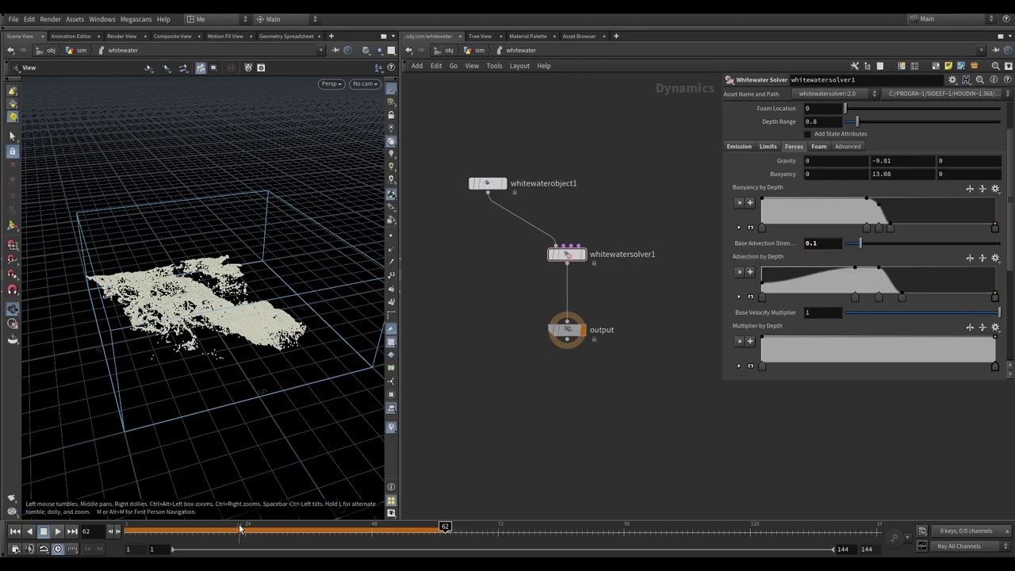
Replay the sim from frame 1 to preview the foam, then restore Base Advection Strength to 5
{"action": "left_click", "coordinate": [14, 530]}
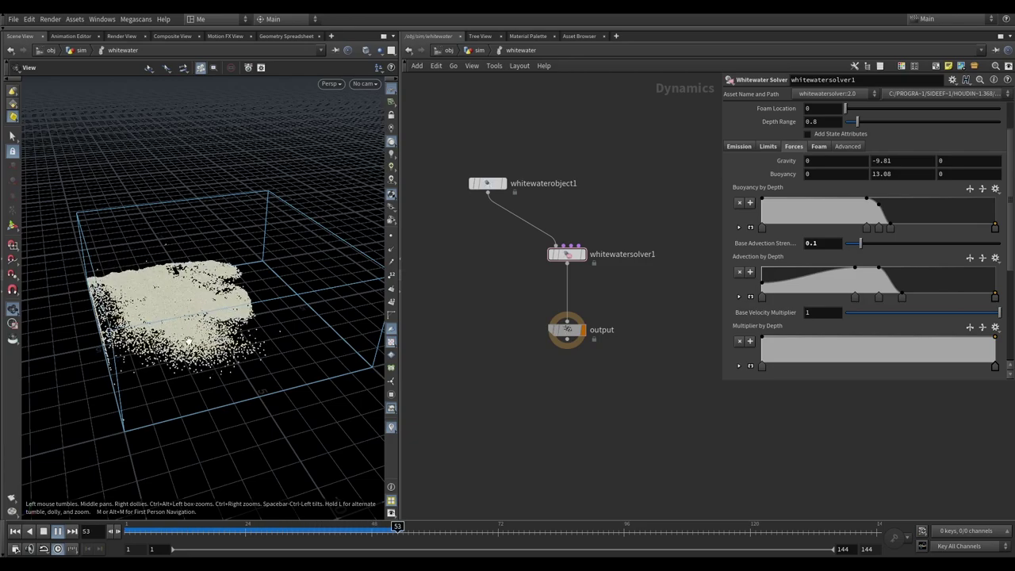
{"action": "mouse_move", "coordinate": [222, 341]}
{"action": "left_mouse_down"}
{"action": "mouse_move", "coordinate": [153, 301]}
{"action": "mouse_move", "coordinate": [185, 328]}
{"action": "left_mouse_up"}
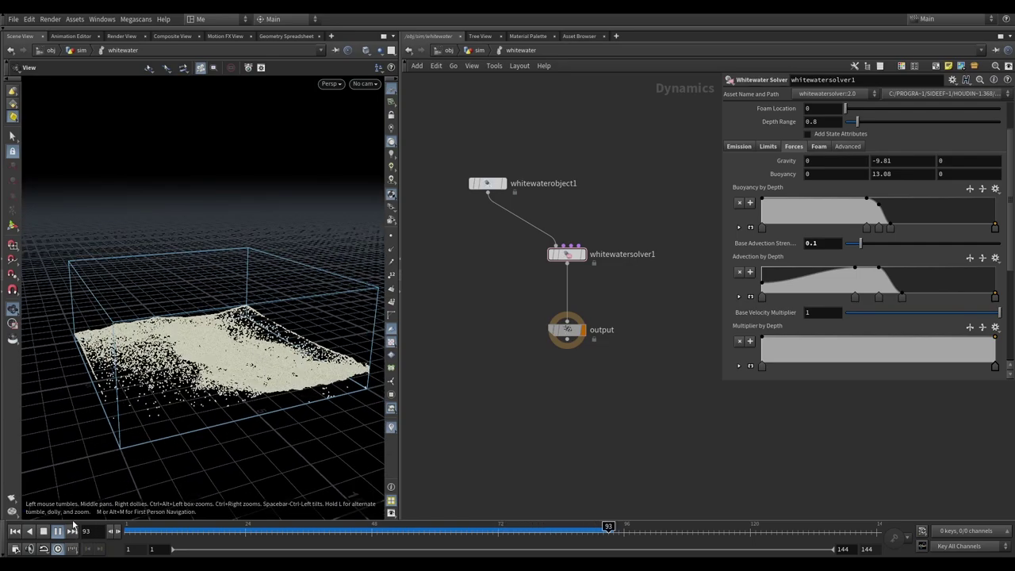
{"action": "key", "text": "ctrl+Up"}
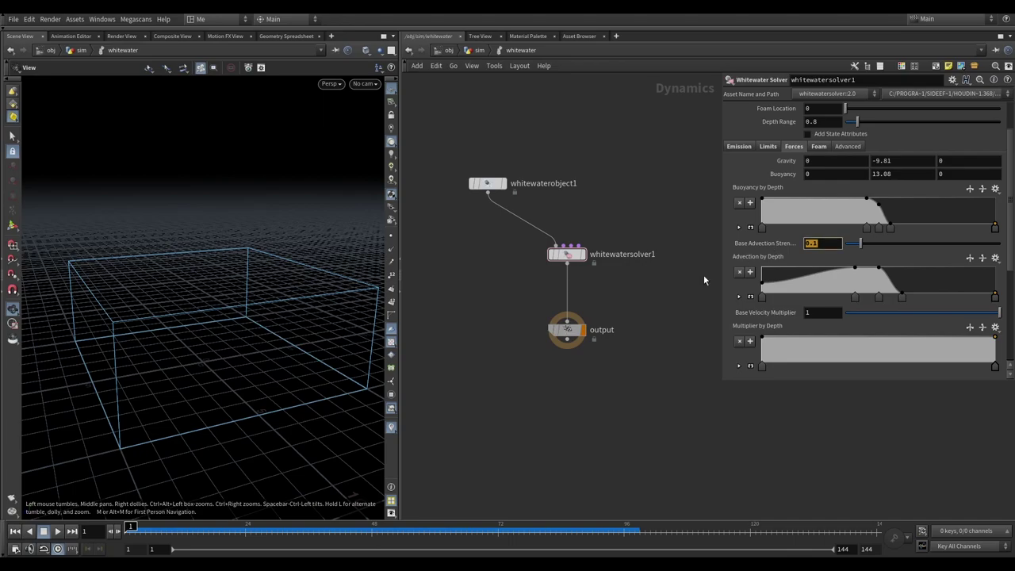
{"action": "type", "text": "5"}
{"action": "key", "text": "Return"}
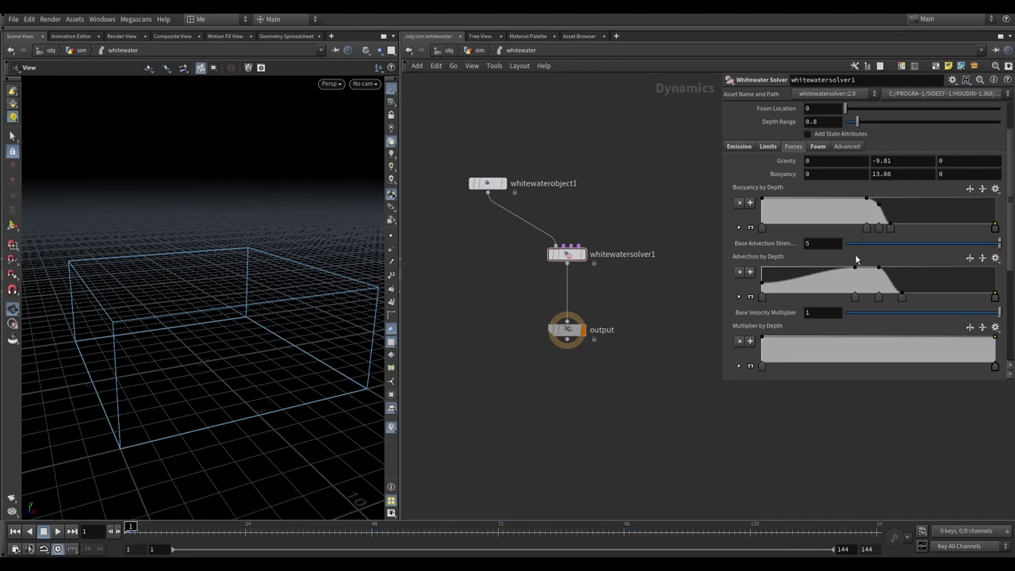
Replay the simulation, then set Base Velocity Multiplier to 5
{"action": "left_click", "coordinate": [57, 531]}
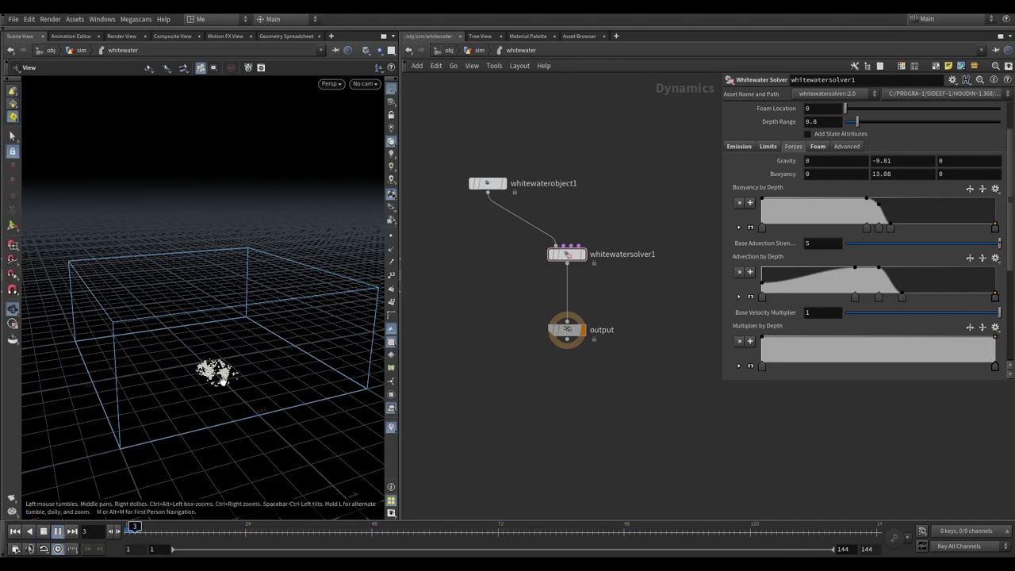
{"action": "left_click_drag", "start_coordinate": [247, 361], "coordinate": [247, 363]}
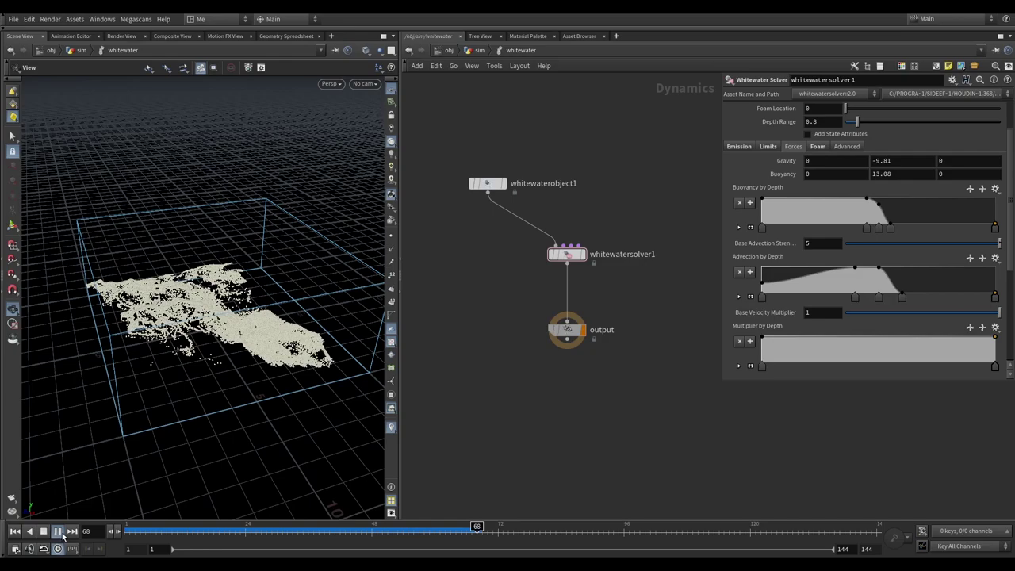
{"action": "scroll", "coordinate": [853, 281], "scroll_direction": "down", "scroll_amount": 3}
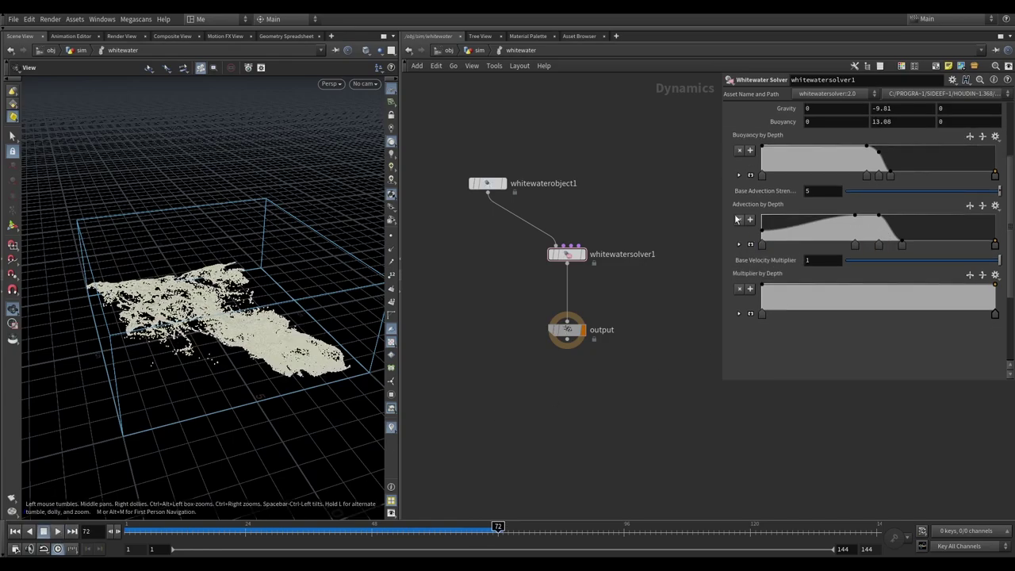
{"action": "double_click", "coordinate": [813, 259]}
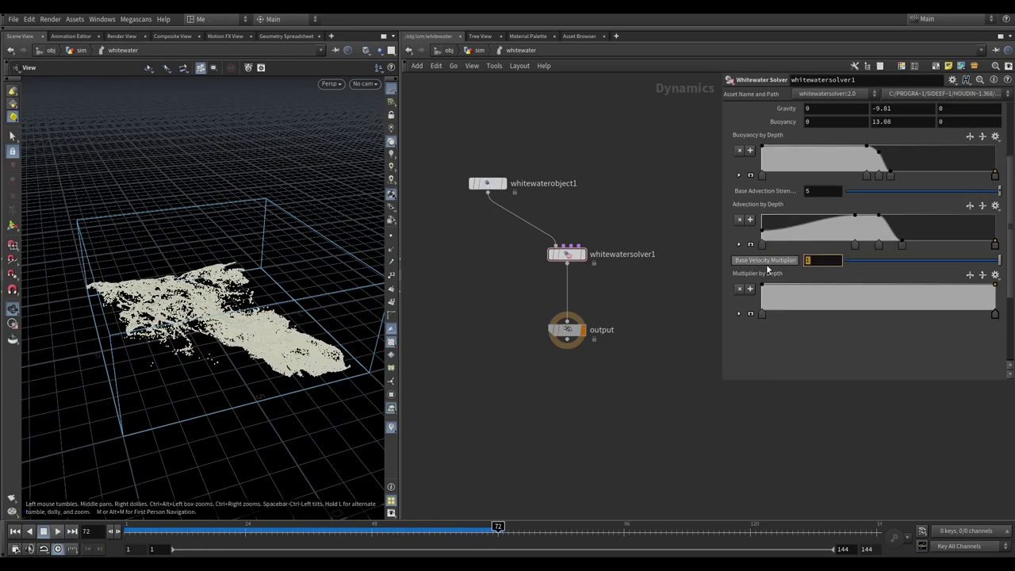
{"action": "type", "text": "5"}
{"action": "key", "text": "Return"}
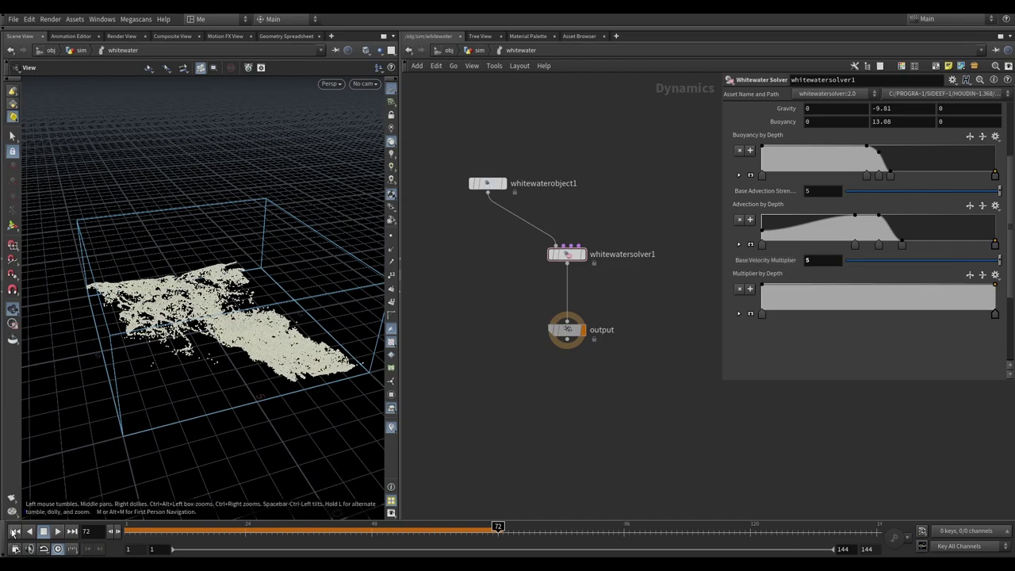
Rerun the sim from frame 1 to review particles, then reset Base Velocity Multiplier to 1
{"action": "left_click", "coordinate": [15, 531]}
{"action": "left_click", "coordinate": [57, 531]}
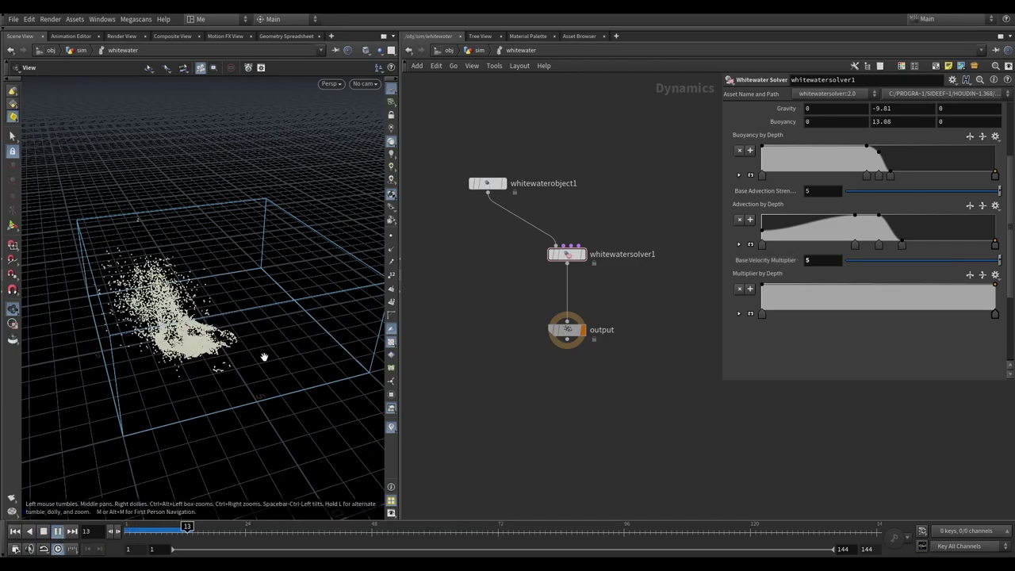
{"action": "left_click_drag", "start_coordinate": [265, 356], "coordinate": [194, 355]}
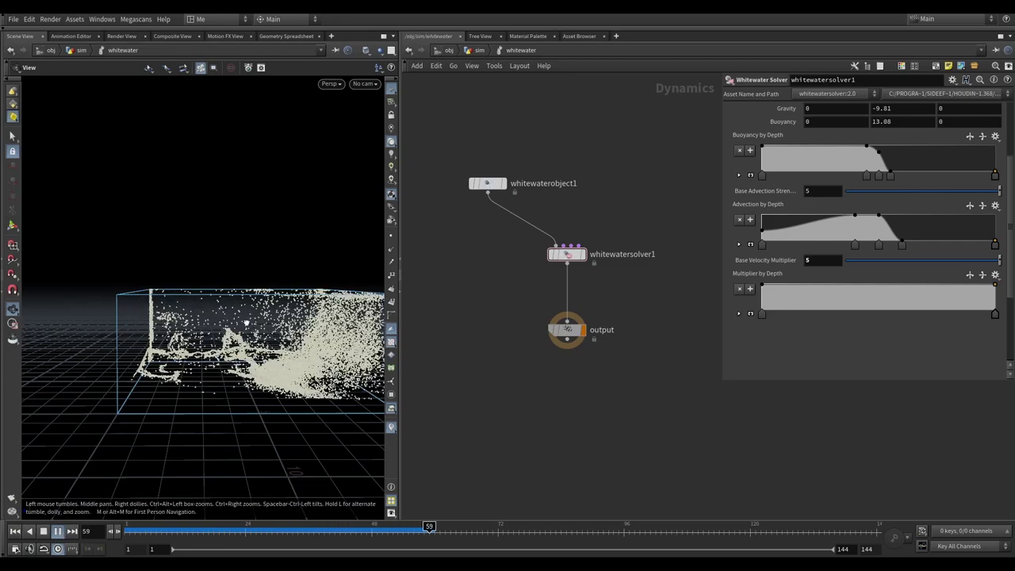
{"action": "left_click_drag", "start_coordinate": [190, 317], "coordinate": [218, 364]}
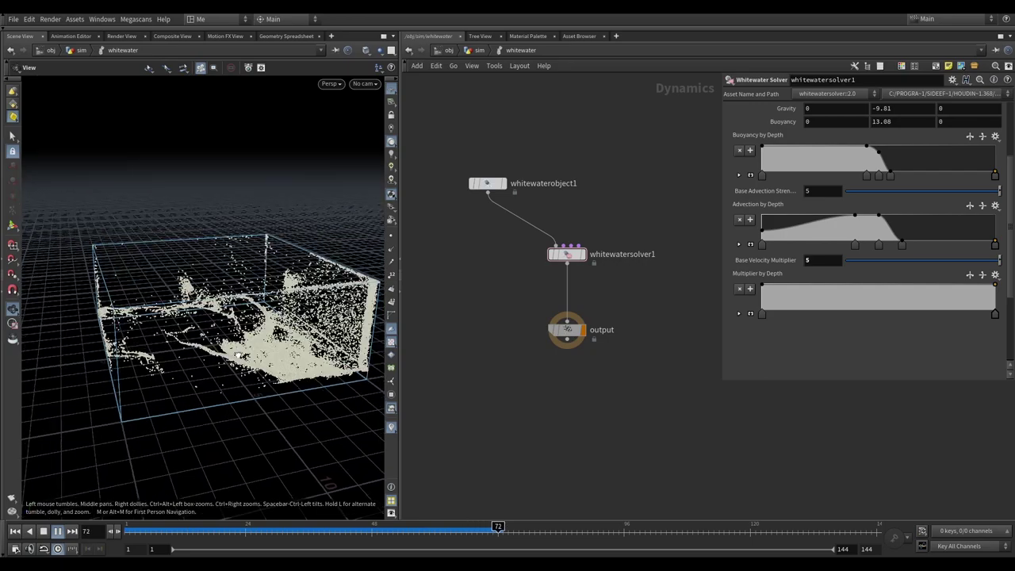
{"action": "key", "text": "ctrl+Up"}
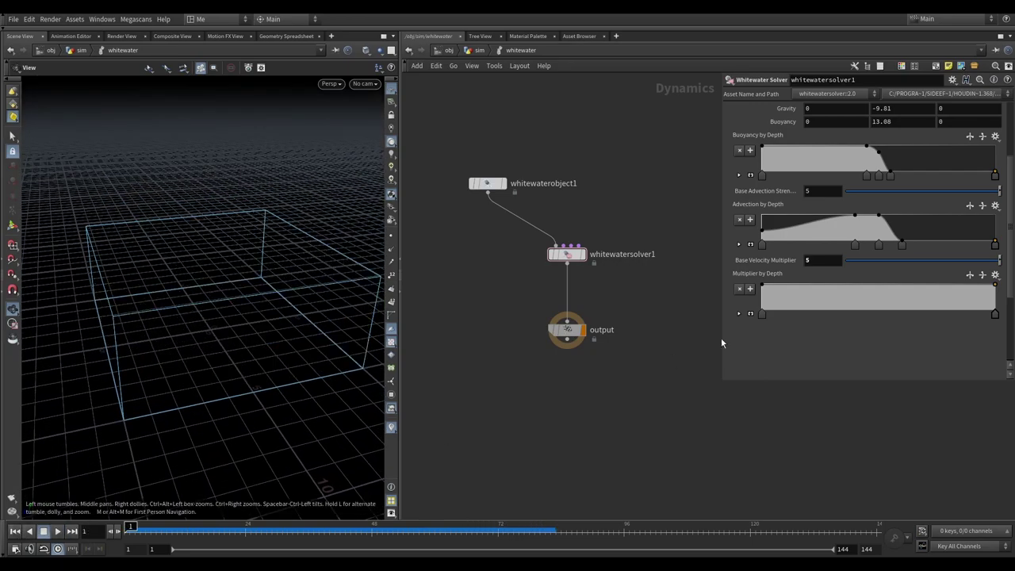
{"action": "type", "text": "1"}
{"action": "key", "text": "Return"}
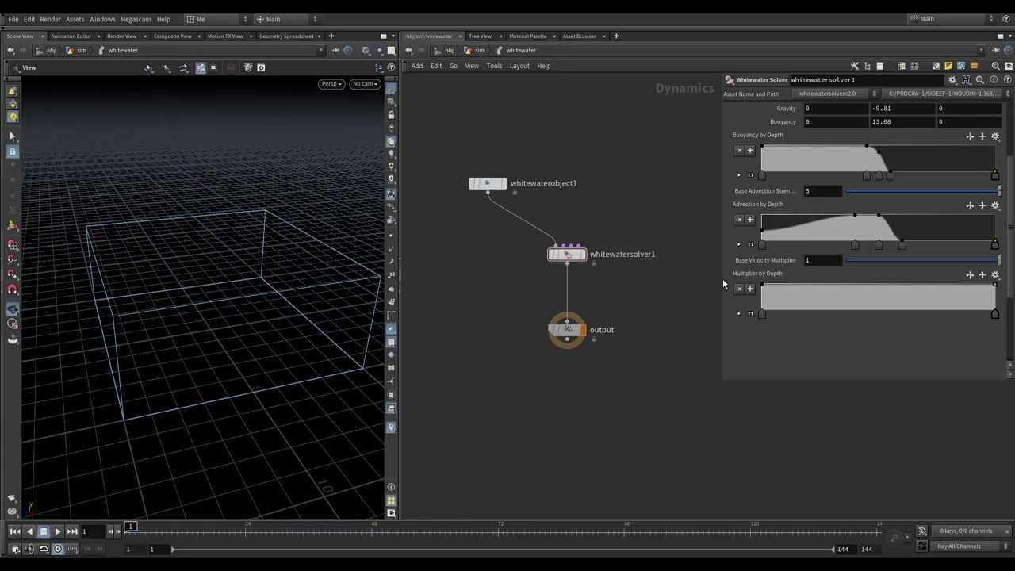
Show the whitewater solver's Foam settings and play the simulation
{"action": "scroll", "coordinate": [748, 290], "scroll_direction": "down", "scroll_amount": 1}
{"action": "scroll", "coordinate": [748, 290], "scroll_direction": "up", "scroll_amount": 4}
{"action": "scroll", "coordinate": [765, 265], "scroll_direction": "up", "scroll_amount": 1}
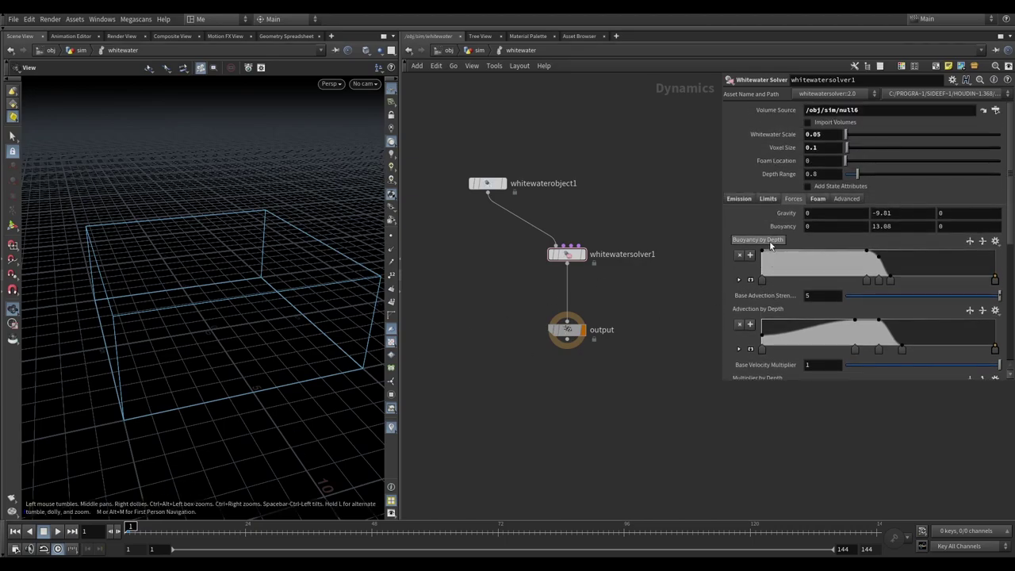
{"action": "left_click", "coordinate": [819, 199]}
{"action": "scroll", "coordinate": [802, 221], "scroll_direction": "down", "scroll_amount": 3}
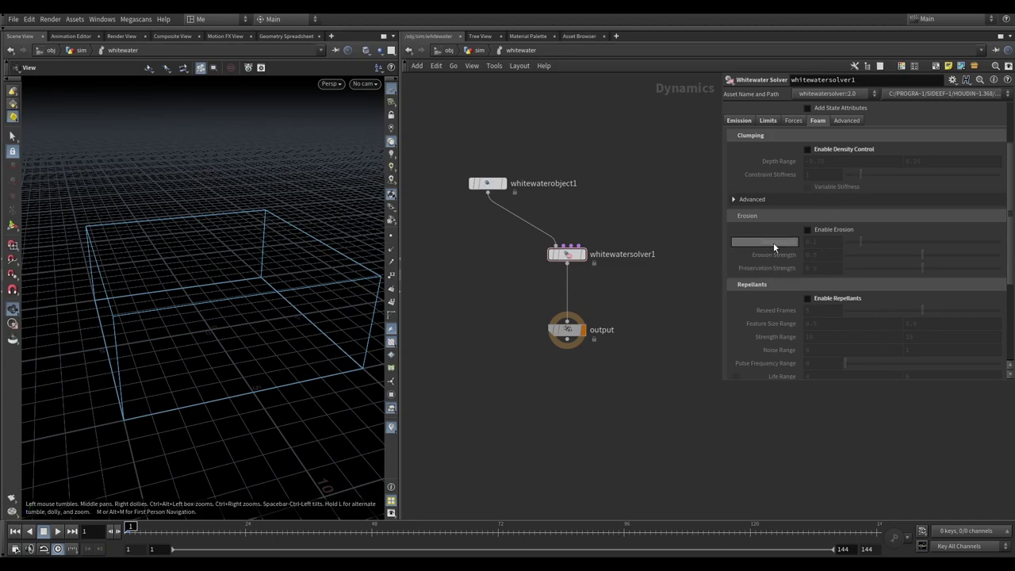
{"action": "left_click", "coordinate": [55, 533]}
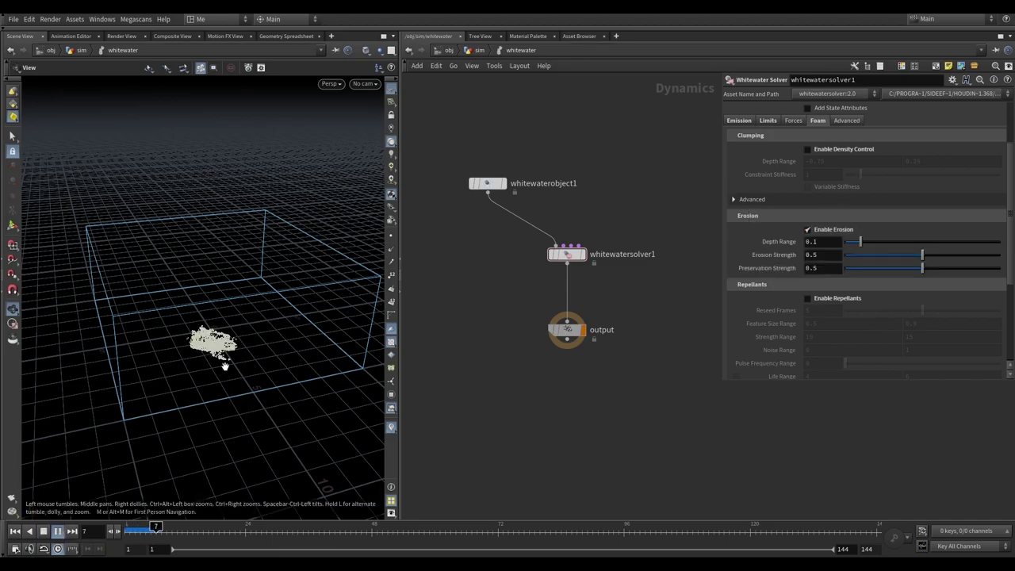
{"action": "scroll", "coordinate": [227, 356], "scroll_direction": "up", "scroll_amount": 3}
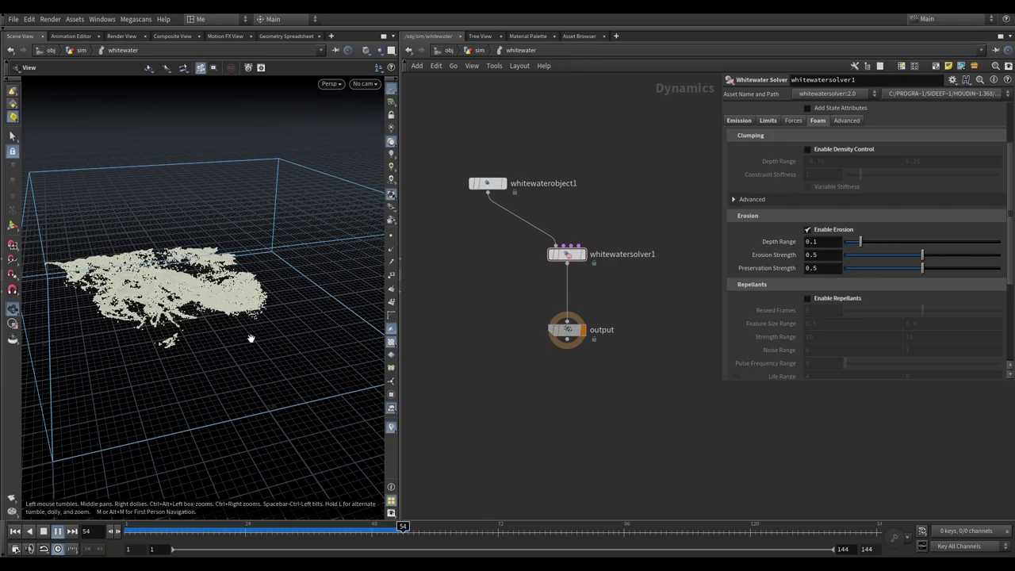
Test Erosion Strength 5 in playback, then commit Erosion Strength 0.01
{"action": "left_click", "coordinate": [822, 255]}
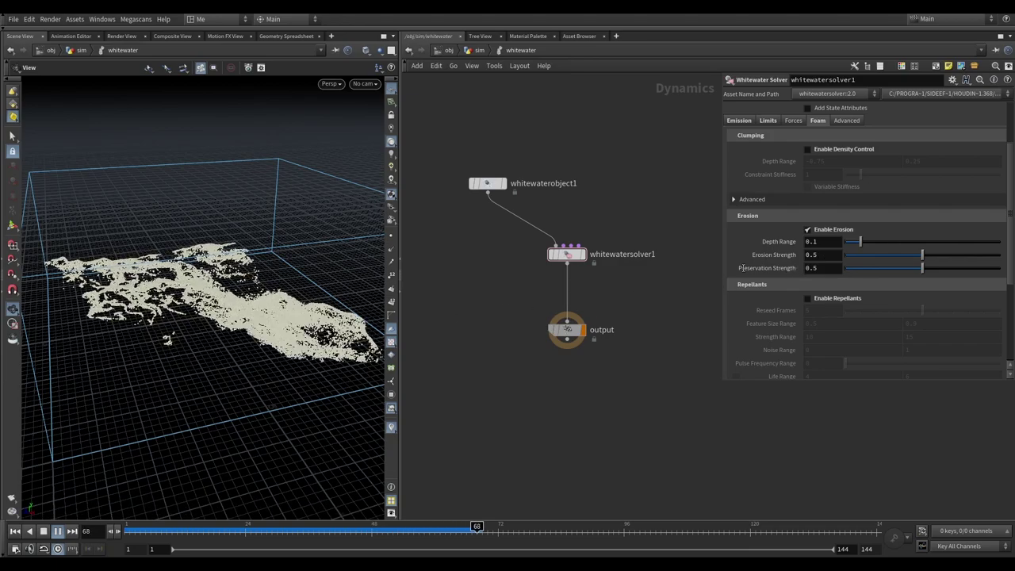
{"action": "type", "text": "5"}
{"action": "key", "text": "Return"}
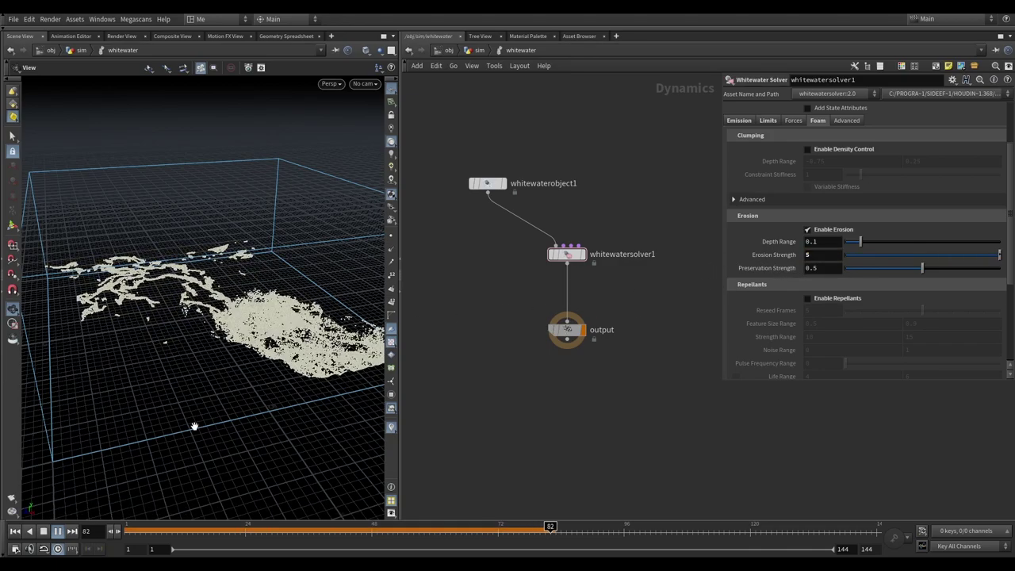
{"action": "left_click", "coordinate": [45, 532]}
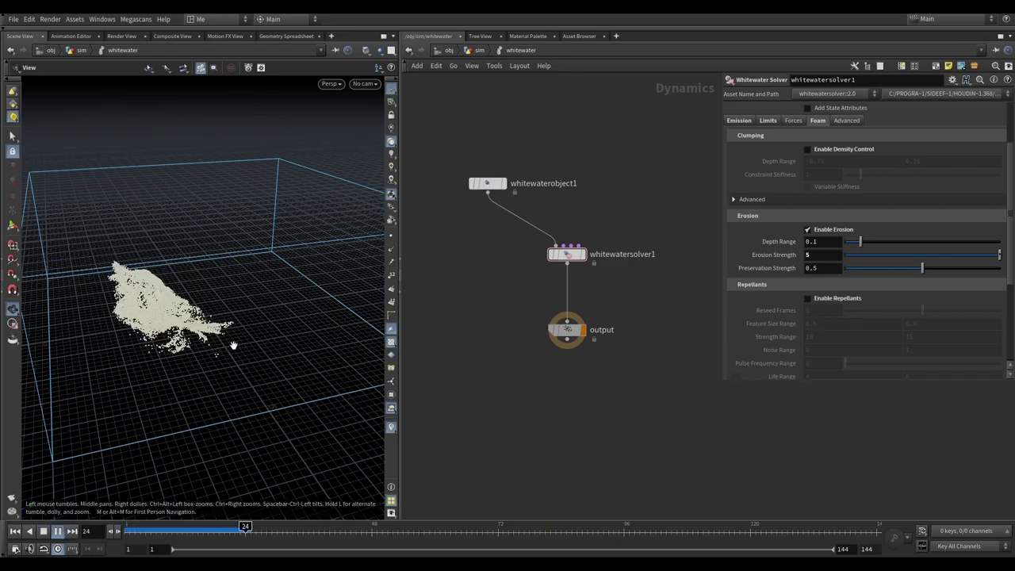
{"action": "key", "text": "ctrl+Up"}
{"action": "type", "text": "0.01"}
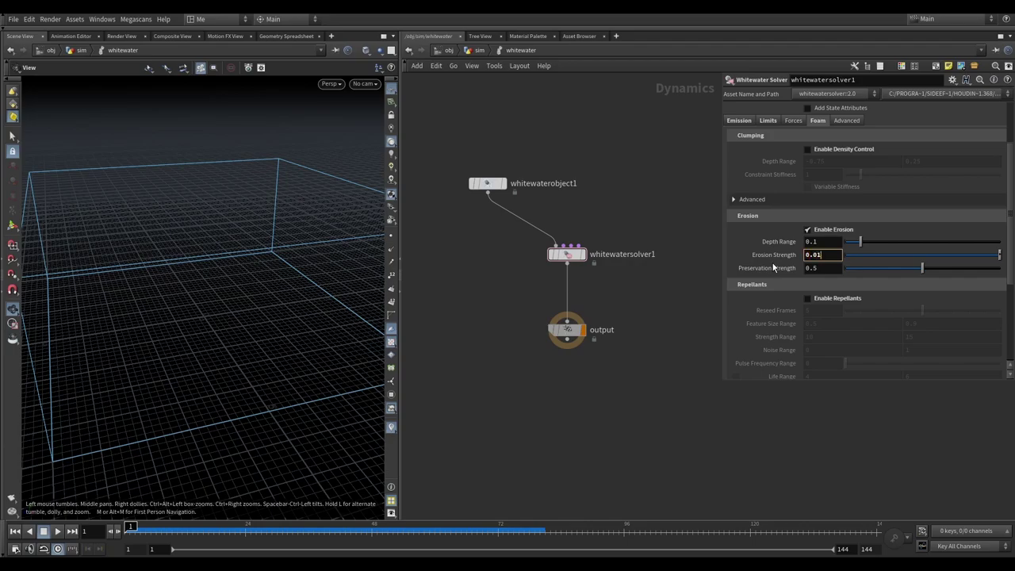
{"action": "key", "text": "Return"}
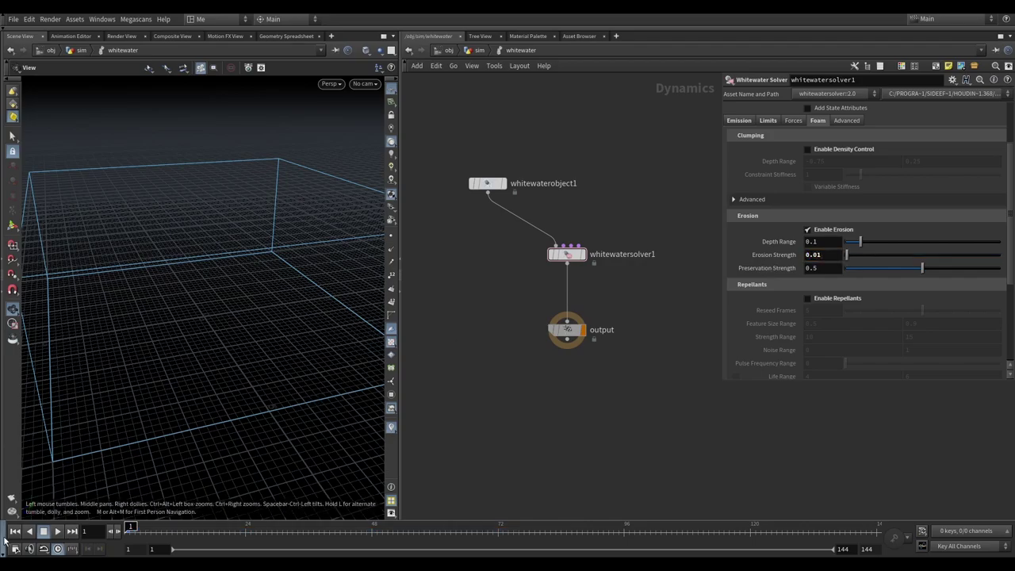
Dismiss the flipbook options and recheck whitewatersolver1's parameters before deselecting it
{"action": "left_click", "coordinate": [16, 548]}
{"action": "left_click", "coordinate": [218, 328]}
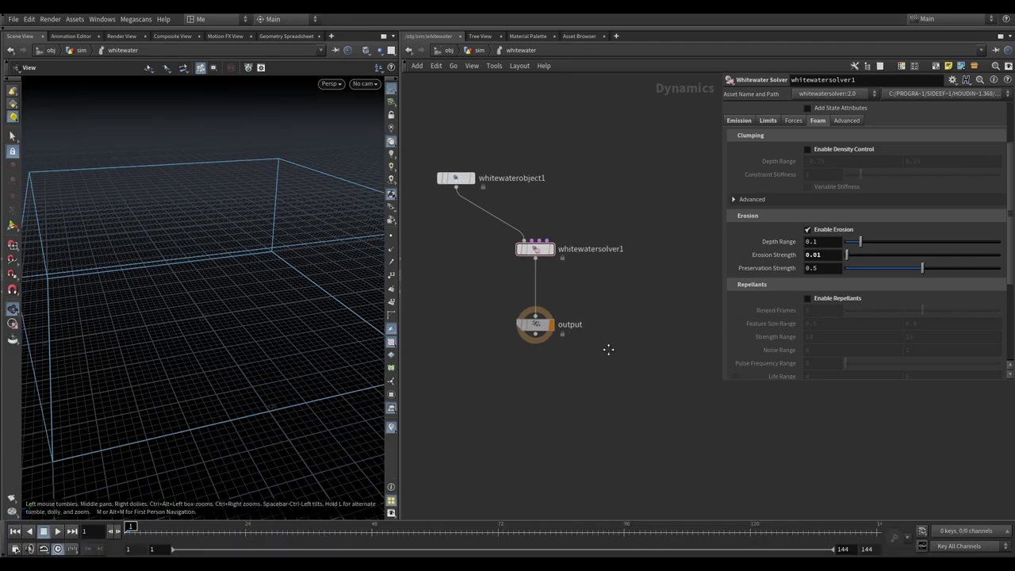
{"action": "left_click", "coordinate": [509, 308]}
{"action": "left_click", "coordinate": [515, 248]}
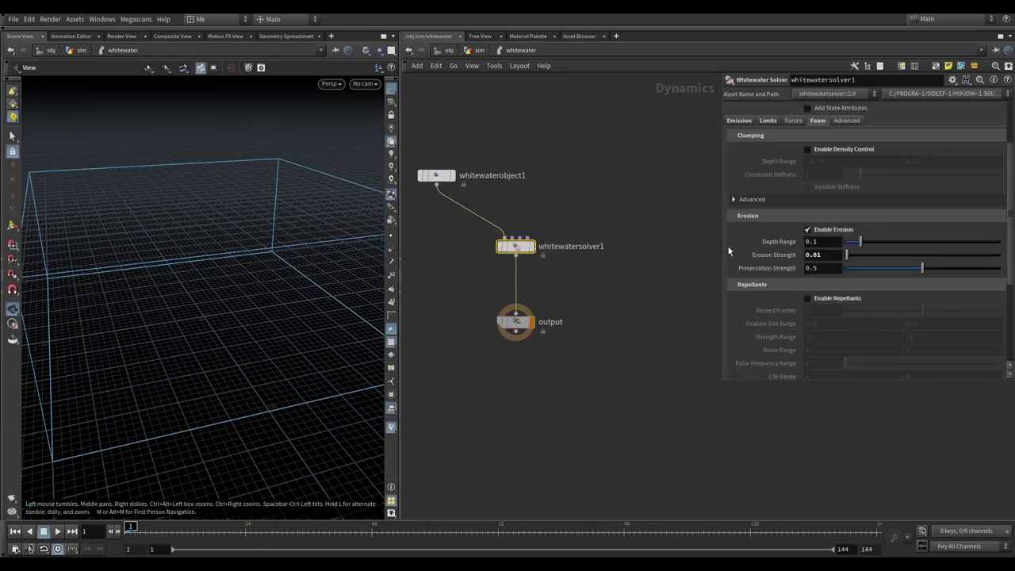
{"action": "scroll", "coordinate": [793, 279], "scroll_direction": "down", "scroll_amount": 3}
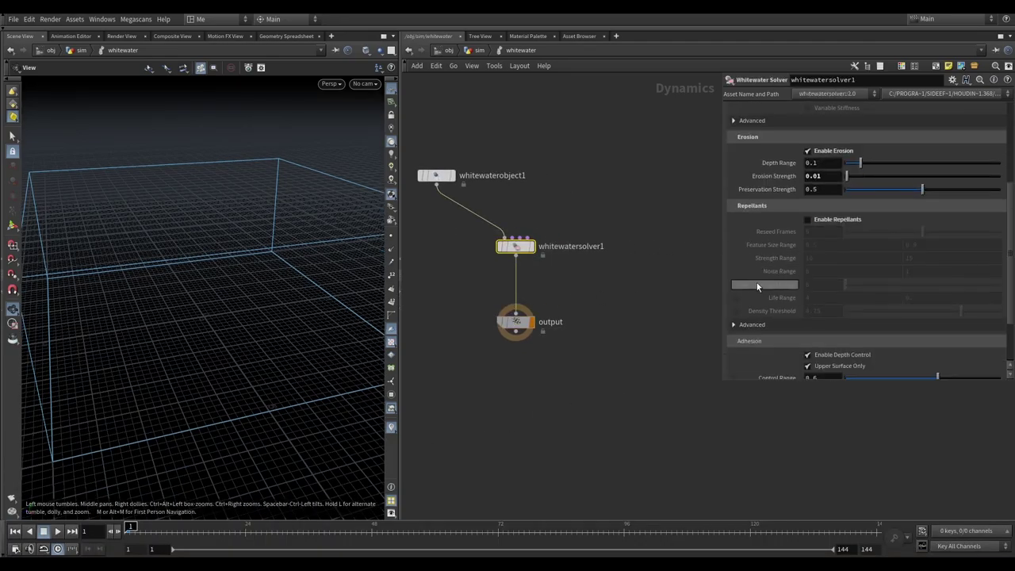
{"action": "left_click", "coordinate": [474, 422]}
In Chrome's new tab, run a Google search for 'ocean foam pattern'
{"action": "key", "text": "alt+Tab"}
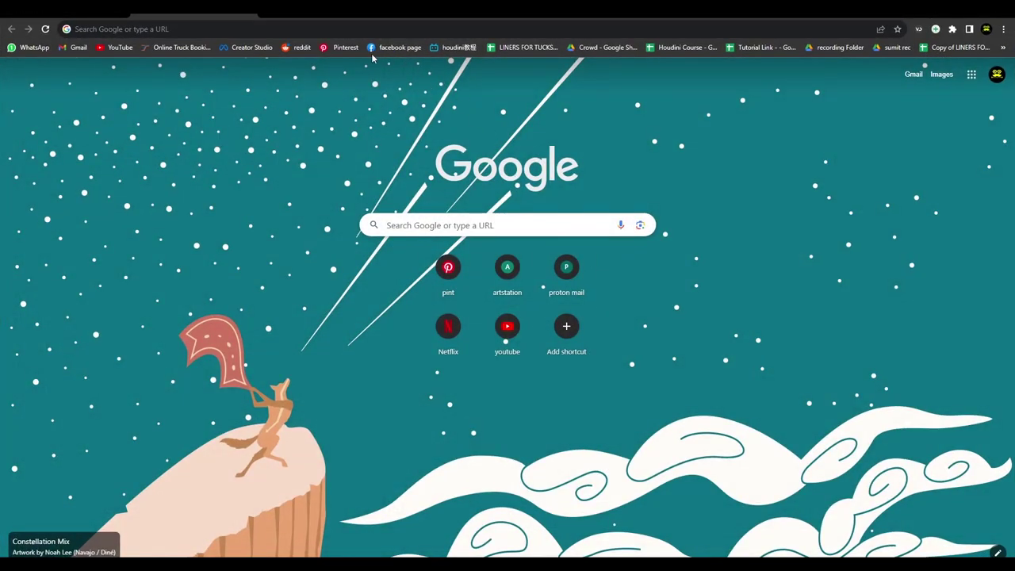
{"action": "left_click", "coordinate": [425, 225]}
{"action": "type", "text": "oce"}
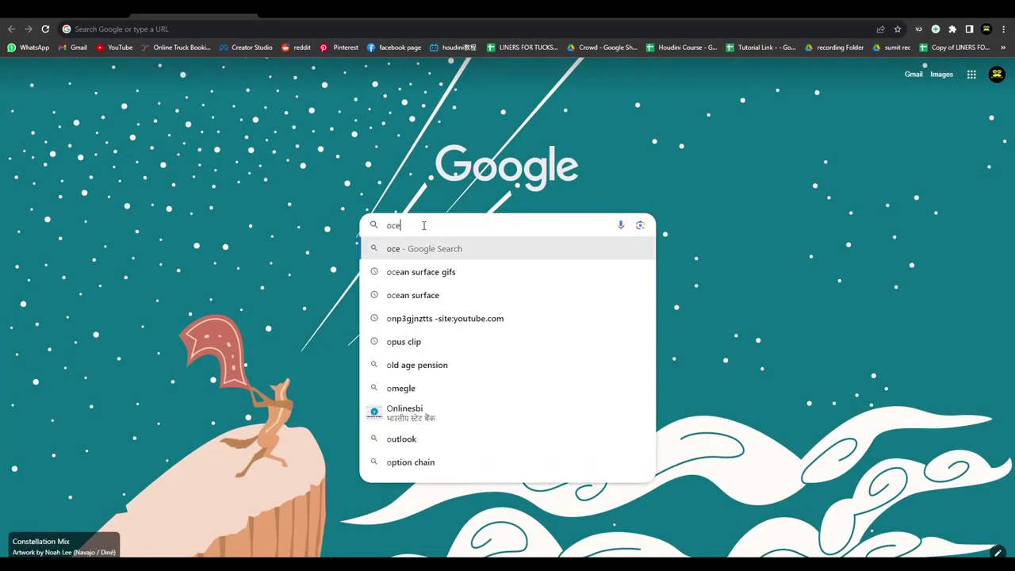
{"action": "type", "text": "an "}
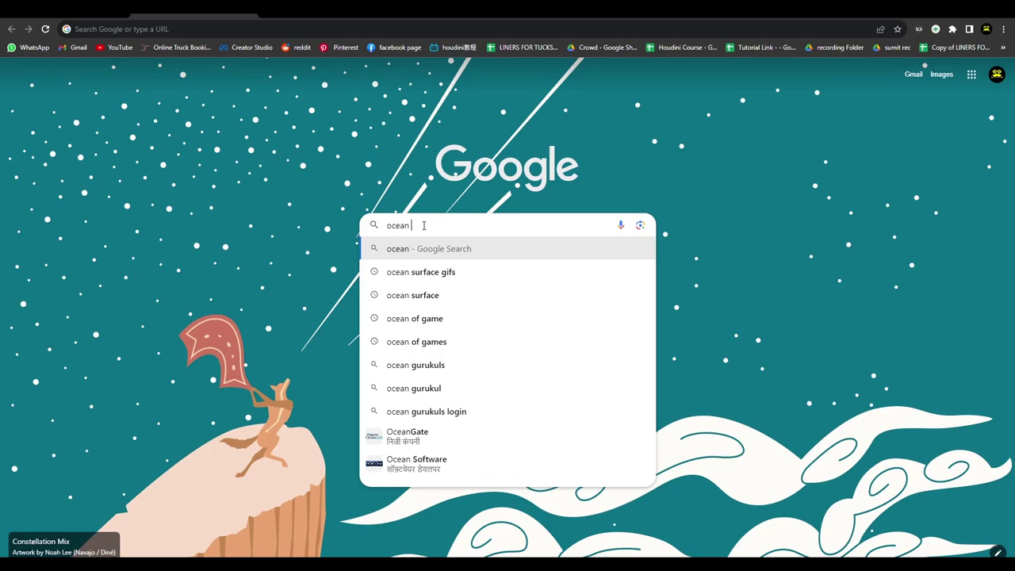
{"action": "type", "text": "foam"}
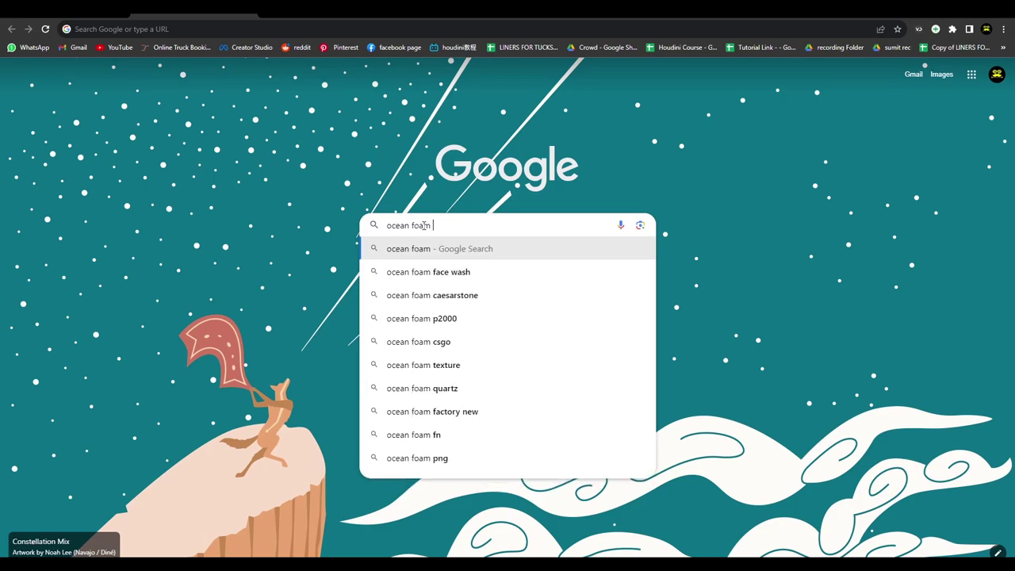
{"action": "key", "text": "BackSpace"}
{"action": "type", "text": "m pa"}
{"action": "type", "text": "ttern"}
{"action": "key", "text": "Return"}
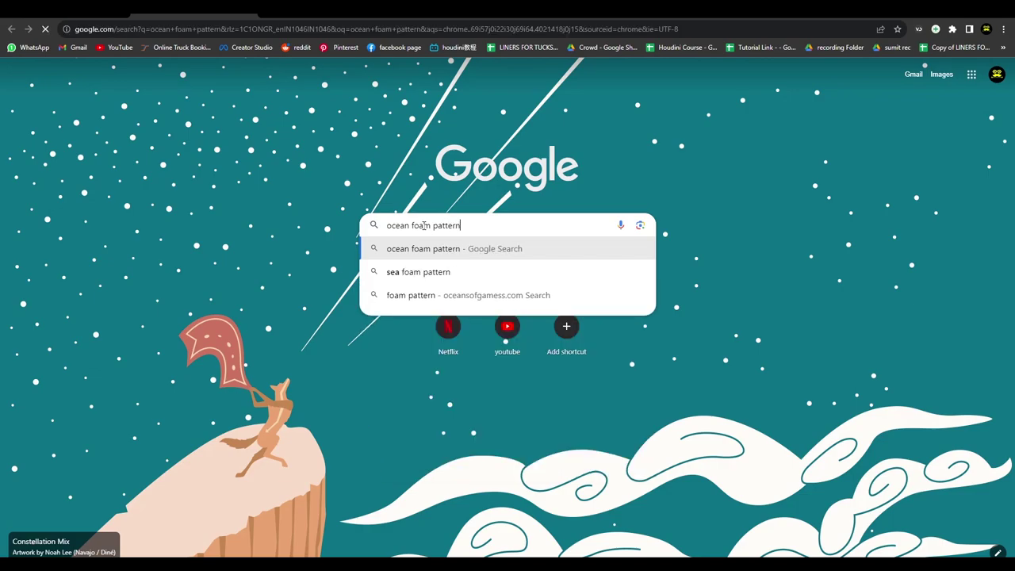
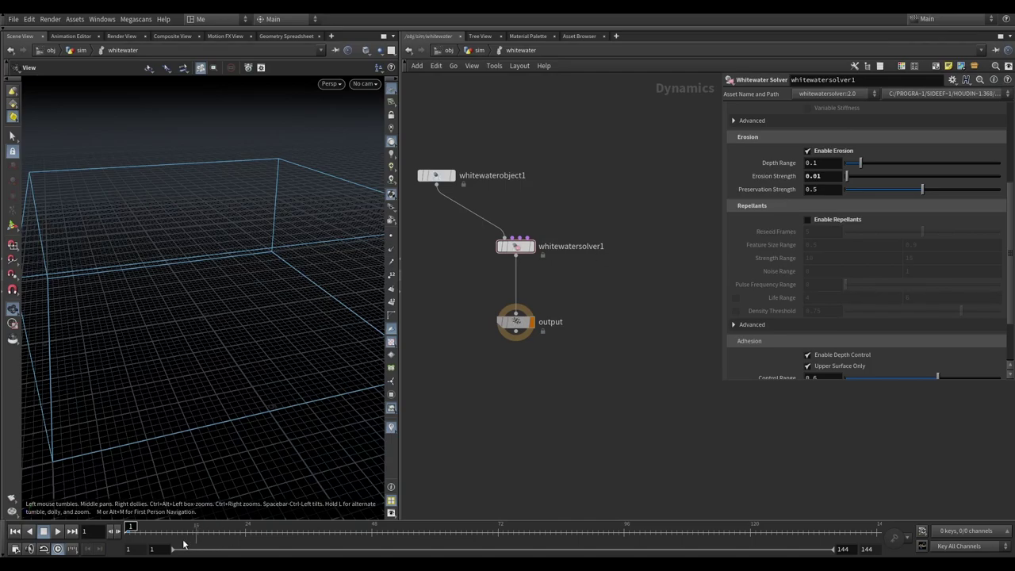
Uncheck Visualize Limits on whitewatersolver1 to hide the limit box, then stop playback at frame 1
{"action": "mouse_move", "coordinate": [211, 281]}
{"action": "left_mouse_down"}
{"action": "mouse_move", "coordinate": [197, 268]}
{"action": "mouse_move", "coordinate": [524, 268]}
{"action": "left_mouse_up"}
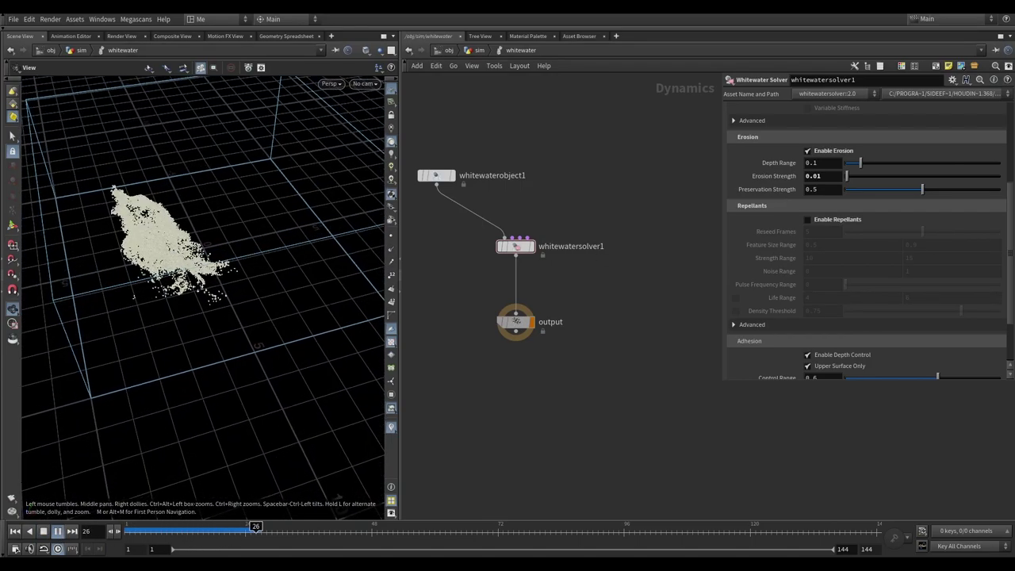
{"action": "left_click", "coordinate": [515, 246]}
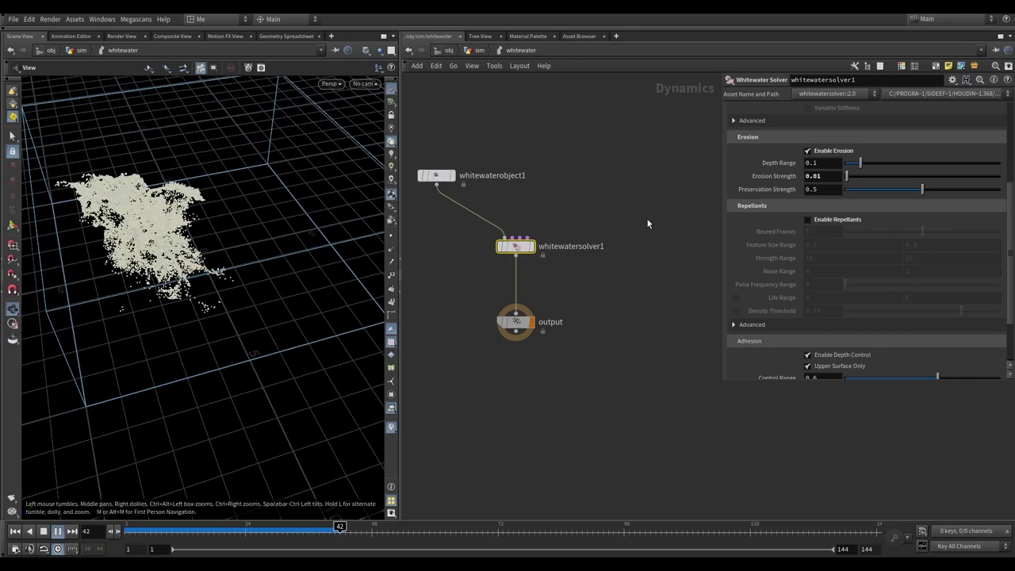
{"action": "scroll", "coordinate": [761, 150], "scroll_direction": "up", "scroll_amount": 5}
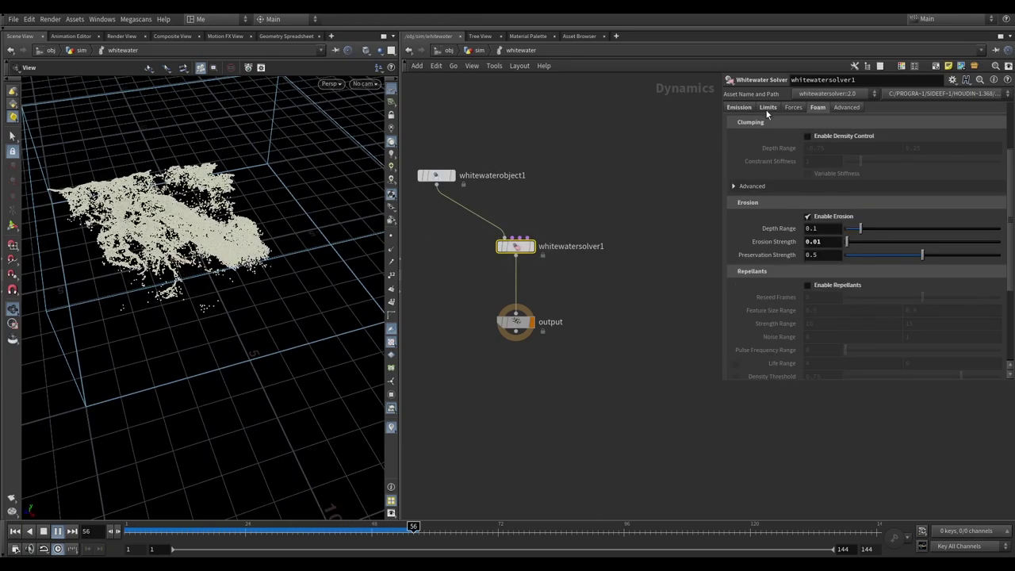
{"action": "left_click", "coordinate": [765, 108]}
{"action": "left_click", "coordinate": [735, 188]}
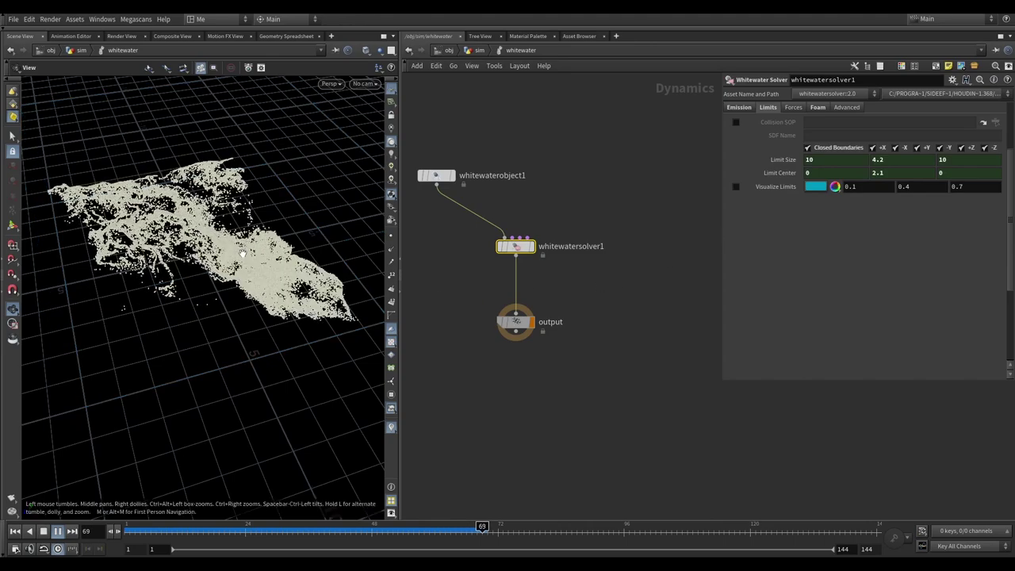
{"action": "middle_click_drag", "start_coordinate": [187, 222], "coordinate": [182, 242]}
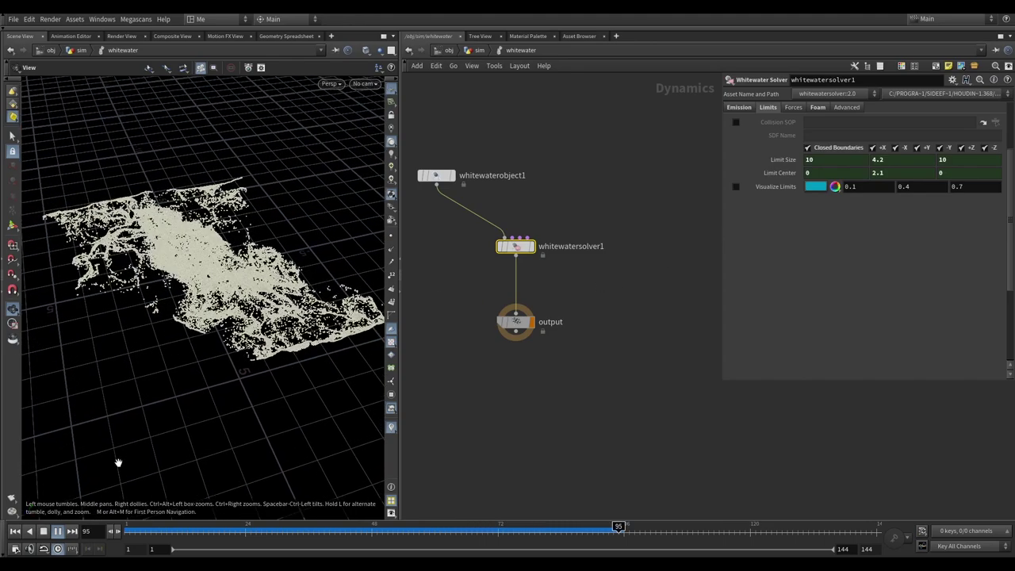
{"action": "left_click", "coordinate": [15, 531]}
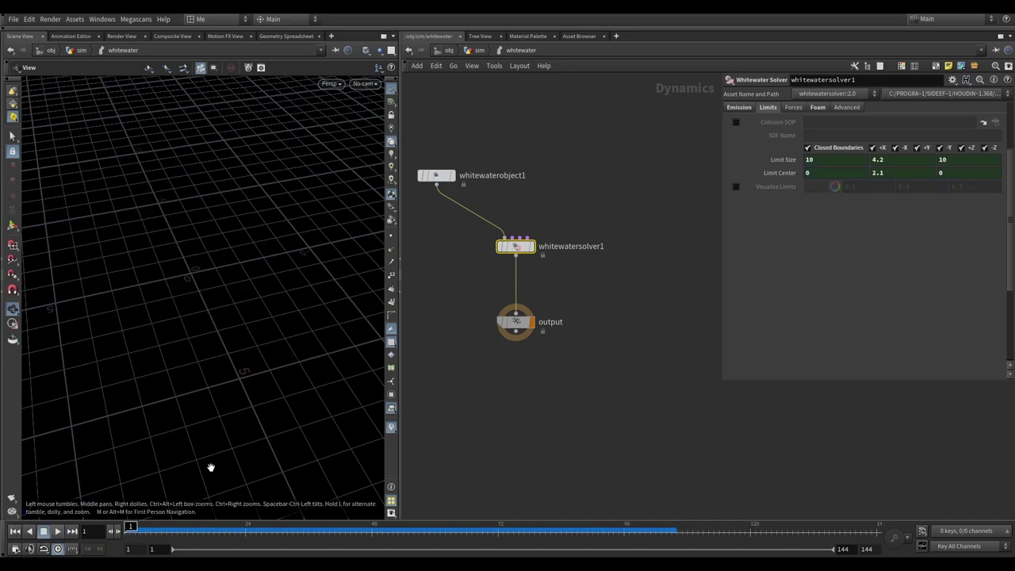
Turn on Enable Repellants in the whitewater solver's Foam settings
{"action": "left_click", "coordinate": [815, 108]}
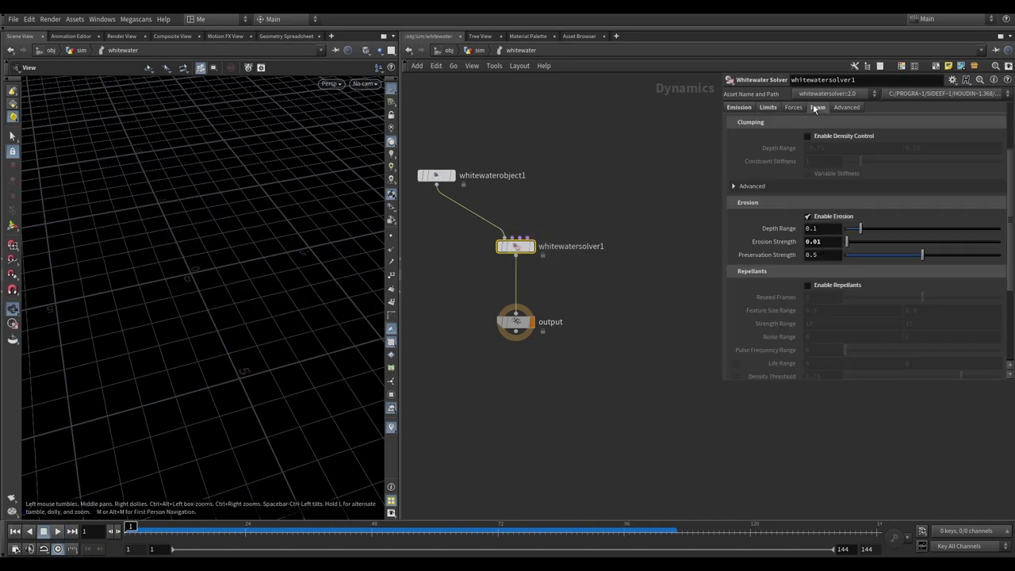
{"action": "left_click", "coordinate": [807, 285]}
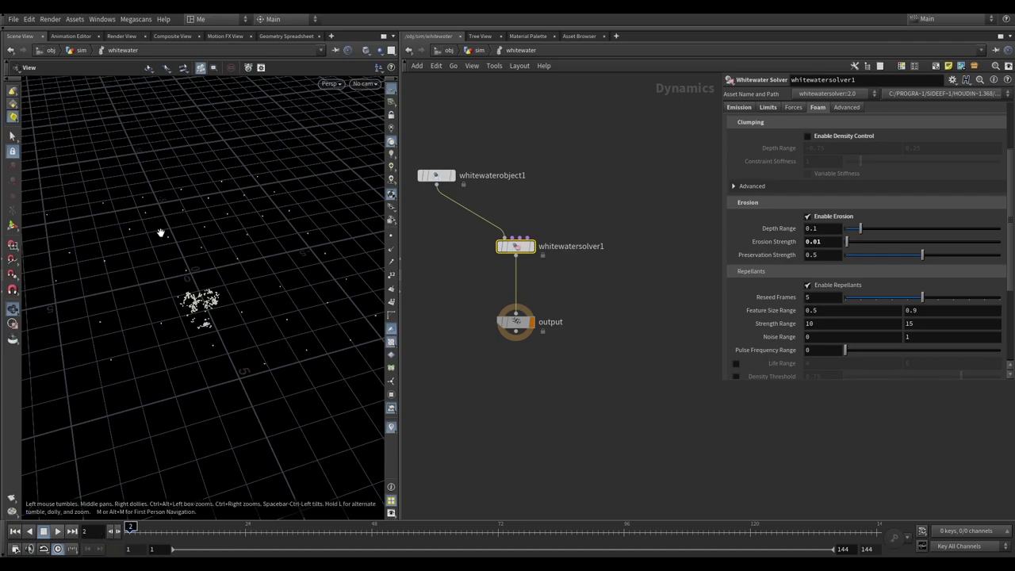
{"action": "middle_click_drag", "start_coordinate": [458, 262], "coordinate": [478, 269]}
Show whitewaterobject1's repellant guides in green (00FF00) and replay the simulation
{"action": "left_click", "coordinate": [457, 187]}
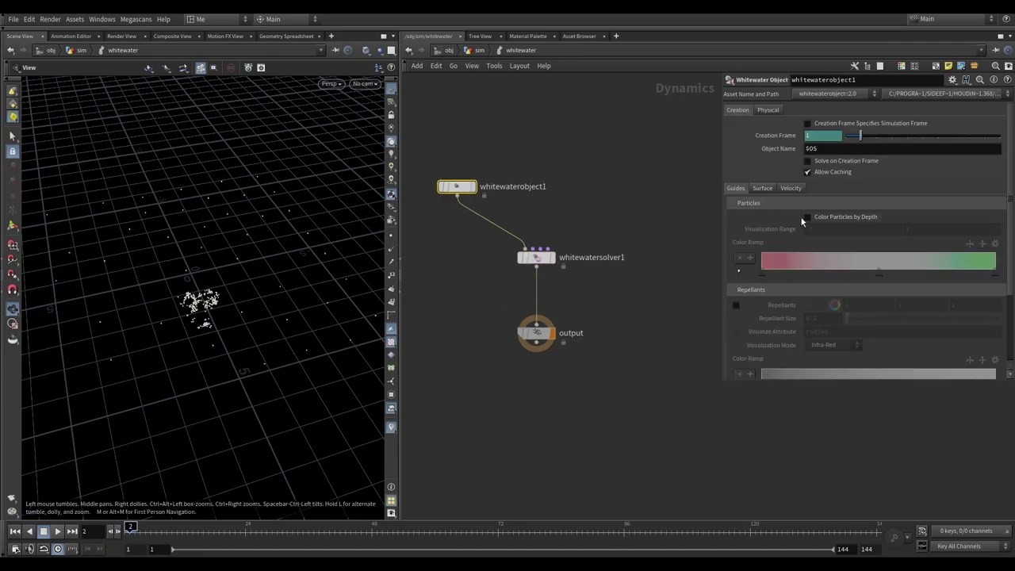
{"action": "scroll", "coordinate": [802, 222], "scroll_direction": "down", "scroll_amount": 2}
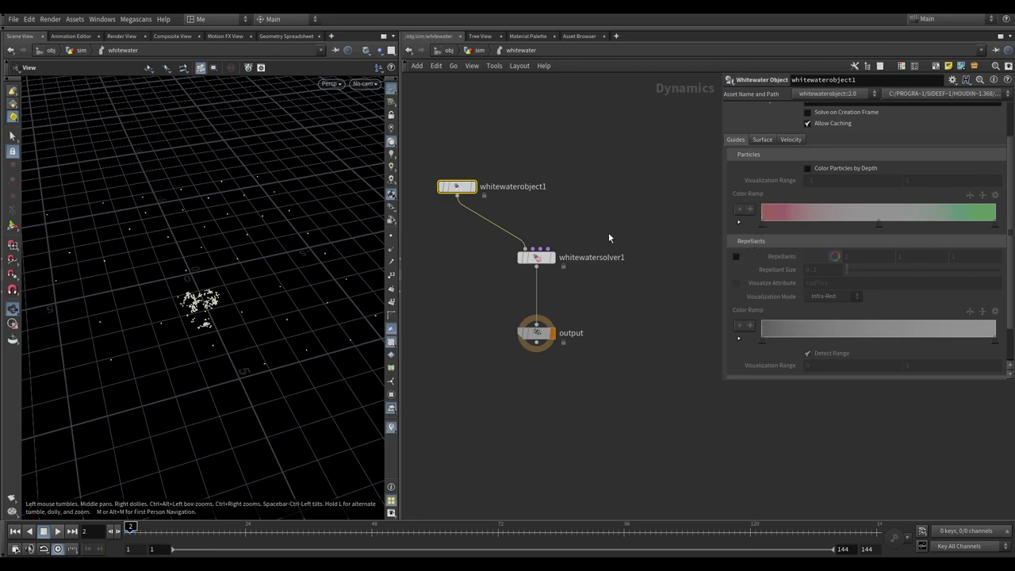
{"action": "left_click", "coordinate": [789, 257]}
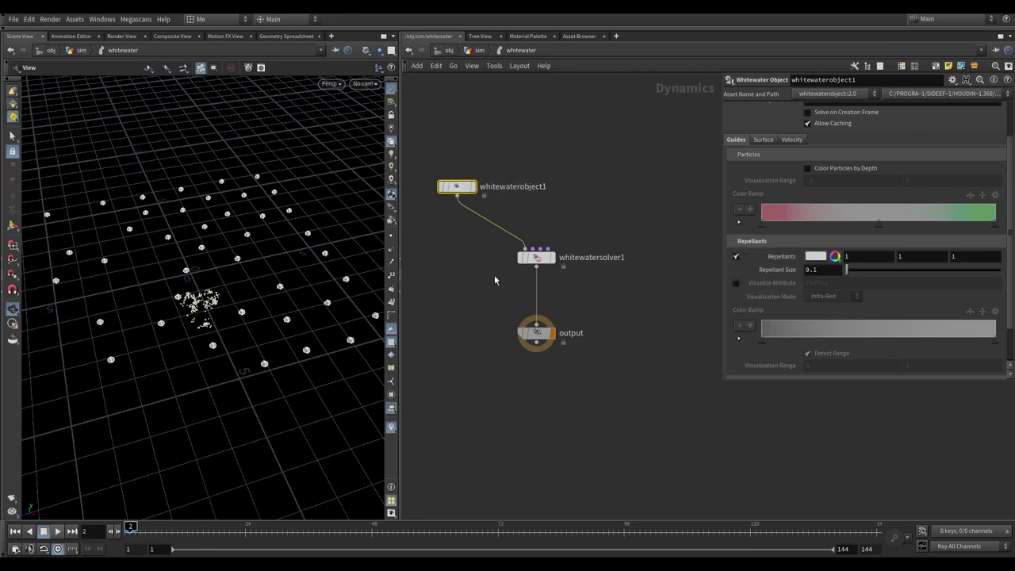
{"action": "left_click", "coordinate": [817, 257]}
{"action": "left_click", "coordinate": [841, 184]}
{"action": "left_click", "coordinate": [858, 184]}
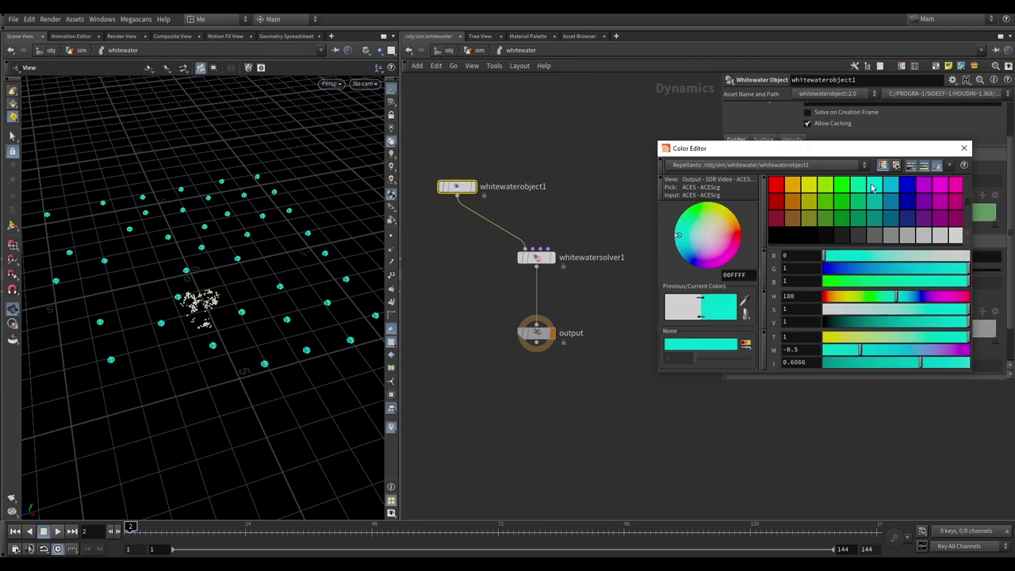
{"action": "left_click", "coordinate": [841, 184]}
{"action": "left_click", "coordinate": [964, 148]}
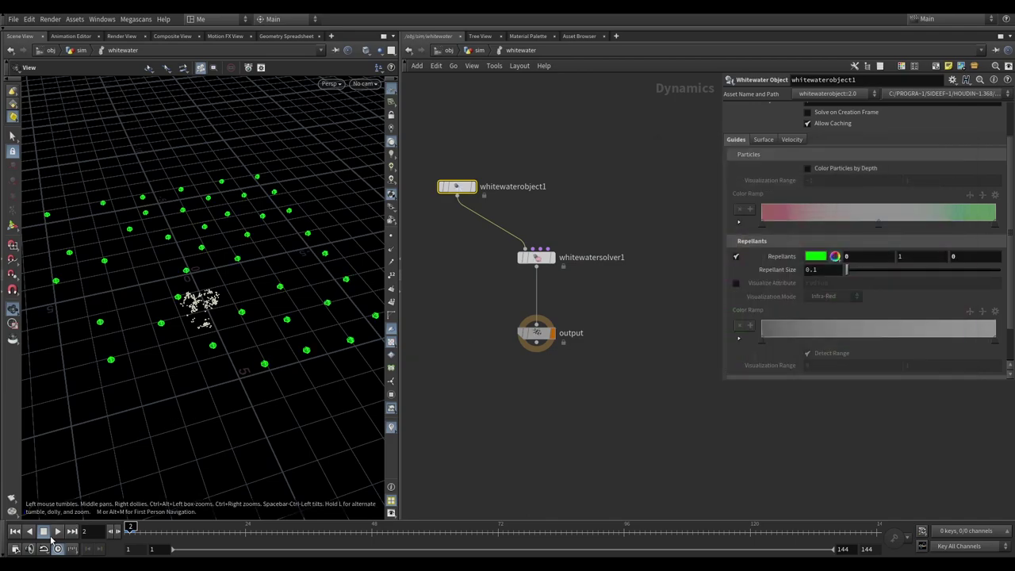
{"action": "left_click", "coordinate": [56, 532]}
{"action": "mouse_move", "coordinate": [211, 391]}
{"action": "left_mouse_down"}
{"action": "mouse_move", "coordinate": [231, 426]}
{"action": "mouse_move", "coordinate": [229, 364]}
{"action": "left_mouse_up"}
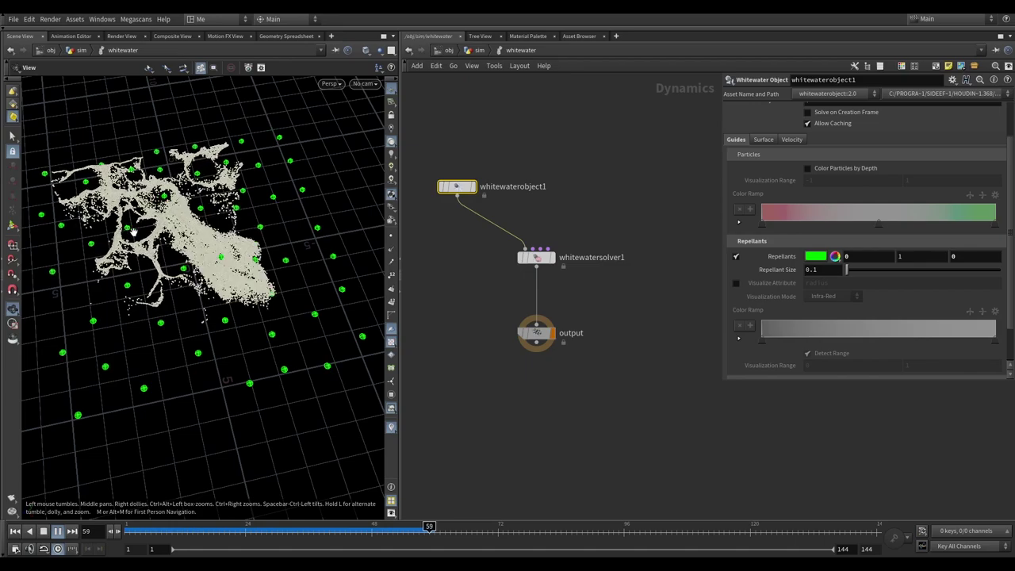
Pause playback, set whitewatersolver1's Feature Size Range to 0.02 and 0.7, then rewind
{"action": "key", "text": "Escape"}
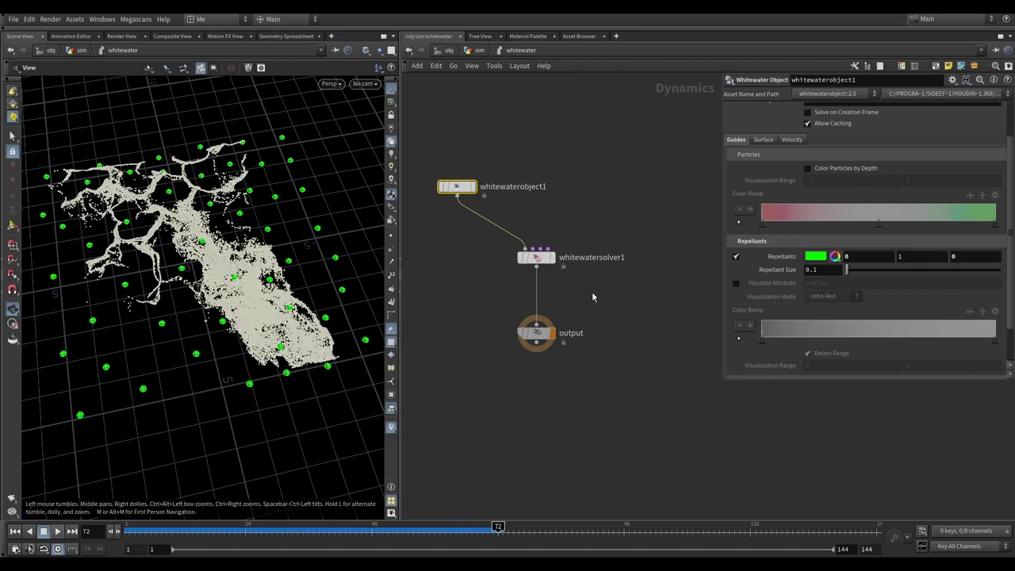
{"action": "key", "text": "Down"}
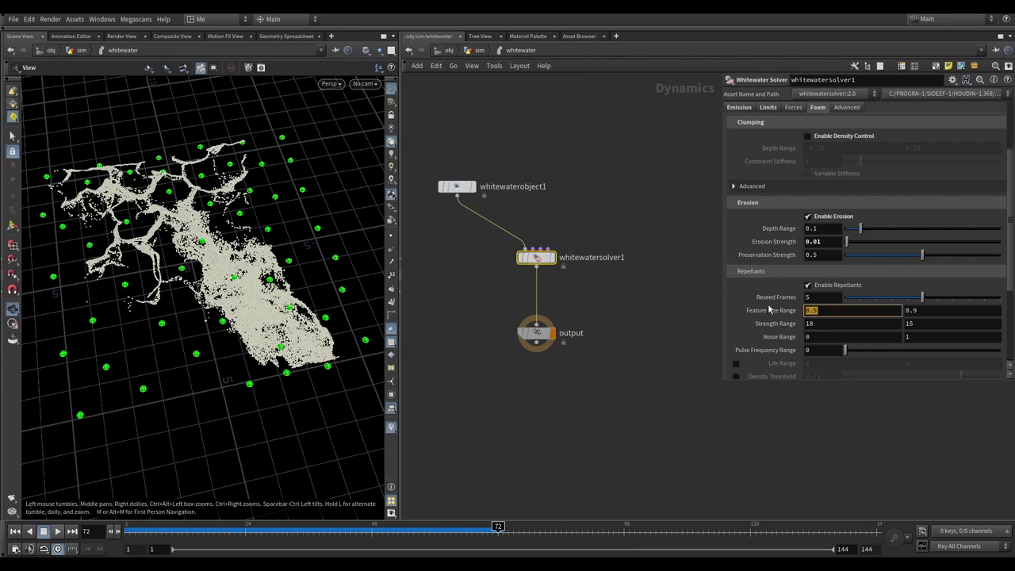
{"action": "mouse_move", "coordinate": [819, 310]}
{"action": "middle_mouse_down"}
{"action": "mouse_move", "coordinate": [777, 309]}
{"action": "mouse_move", "coordinate": [868, 321]}
{"action": "mouse_move", "coordinate": [812, 323]}
{"action": "mouse_move", "coordinate": [828, 333]}
{"action": "middle_mouse_up"}
{"action": "type", "text": "0.02"}
{"action": "middle_click_drag", "start_coordinate": [919, 310], "coordinate": [900, 313]}
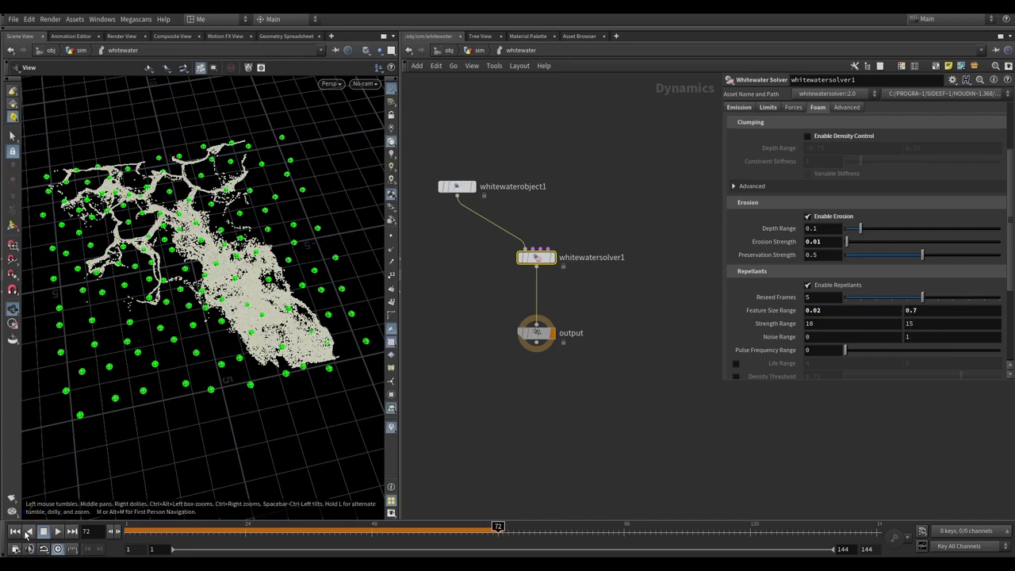
{"action": "left_click", "coordinate": [15, 531]}
Replay the foam to frame 72 and turn off whitewaterobject1's repellant guide display
{"action": "left_click", "coordinate": [57, 531]}
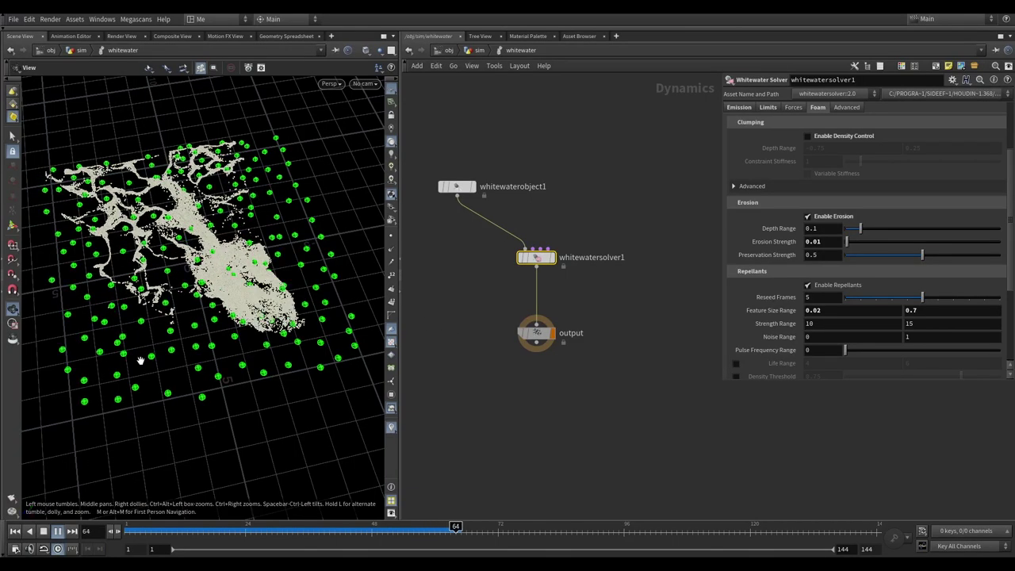
{"action": "left_click", "coordinate": [57, 532]}
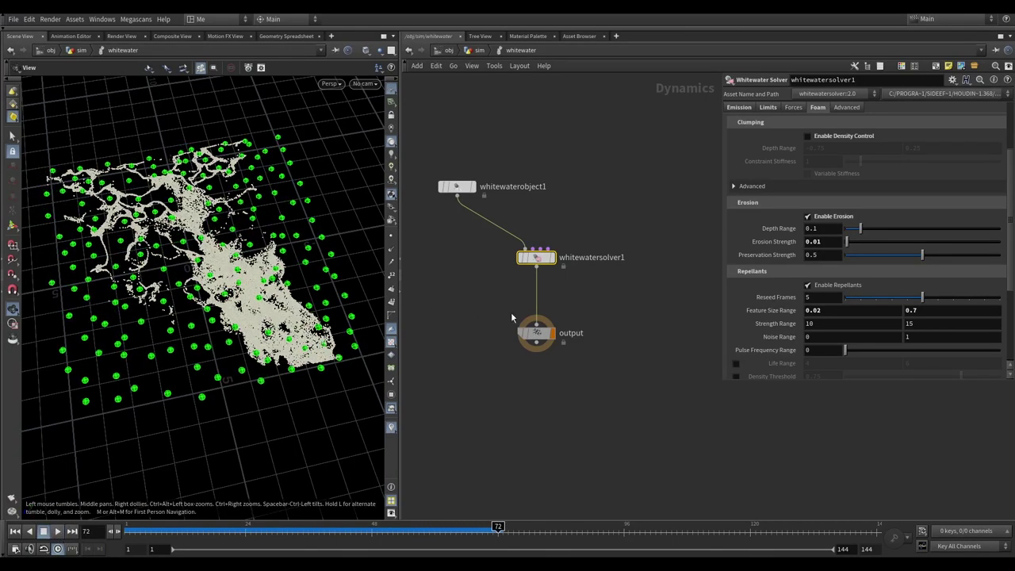
{"action": "key", "text": "Up"}
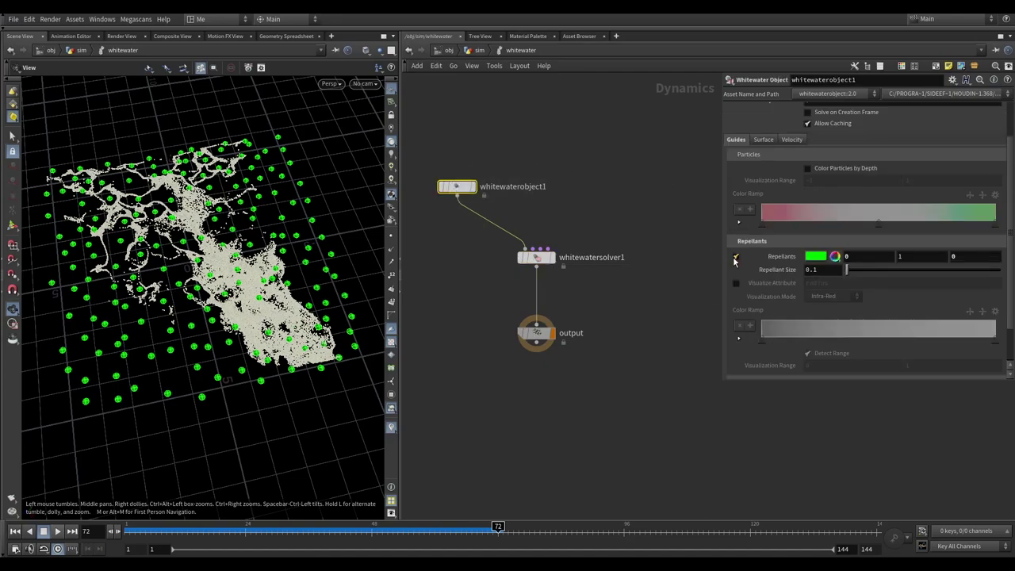
{"action": "left_click", "coordinate": [736, 257]}
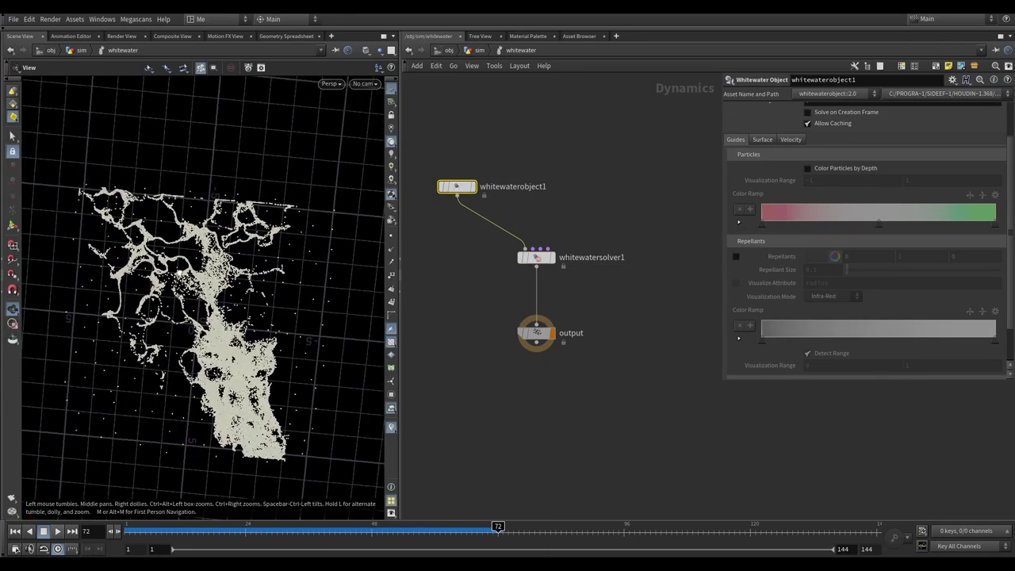
Inspect the foam from several angles, then return to frame 1 and select whitewatersolver1
{"action": "mouse_move", "coordinate": [181, 270]}
{"action": "left_mouse_down"}
{"action": "mouse_move", "coordinate": [184, 349]}
{"action": "mouse_move", "coordinate": [225, 300]}
{"action": "left_mouse_up"}
{"action": "mouse_move", "coordinate": [200, 338]}
{"action": "left_mouse_down"}
{"action": "mouse_move", "coordinate": [190, 304]}
{"action": "mouse_move", "coordinate": [186, 323]}
{"action": "left_mouse_up"}
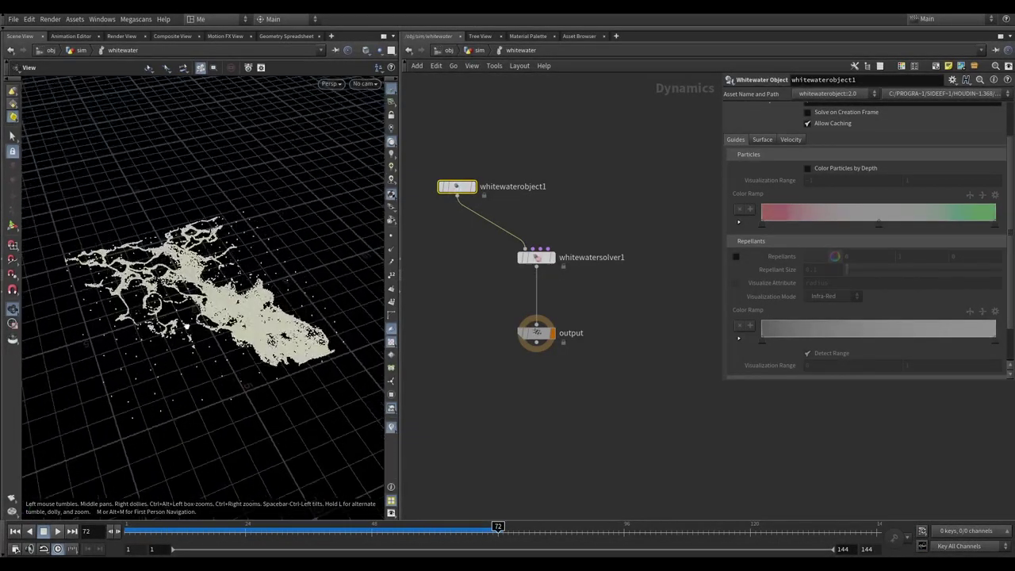
{"action": "left_click_drag", "start_coordinate": [305, 327], "coordinate": [348, 301]}
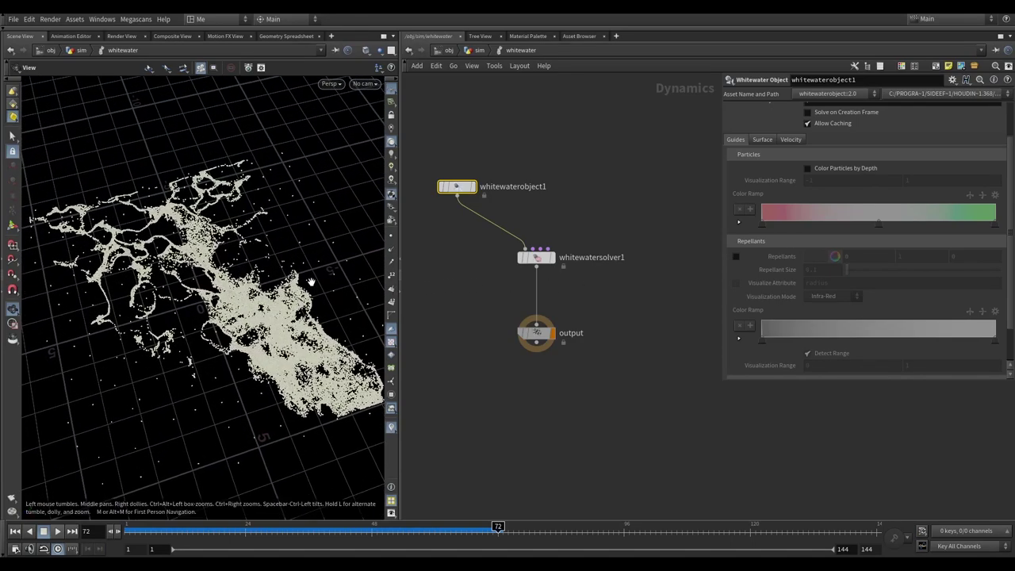
{"action": "left_click_drag", "start_coordinate": [252, 293], "coordinate": [262, 274]}
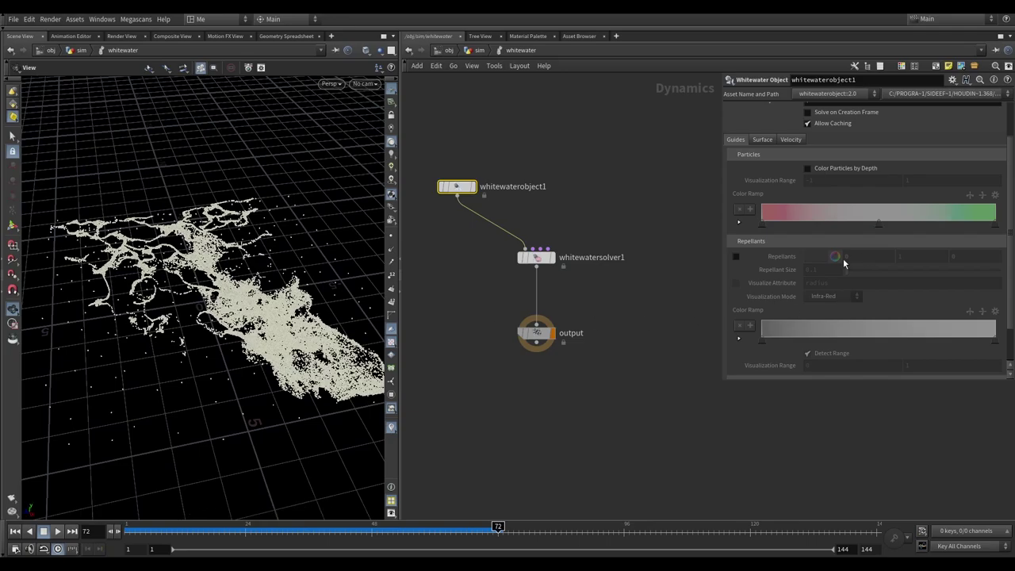
{"action": "mouse_move", "coordinate": [222, 511]}
{"action": "left_mouse_down"}
{"action": "mouse_move", "coordinate": [182, 512]}
{"action": "mouse_move", "coordinate": [241, 494]}
{"action": "mouse_move", "coordinate": [227, 479]}
{"action": "left_mouse_up"}
{"action": "left_click_drag", "start_coordinate": [233, 532], "coordinate": [130, 530]}
{"action": "left_click", "coordinate": [535, 257]}
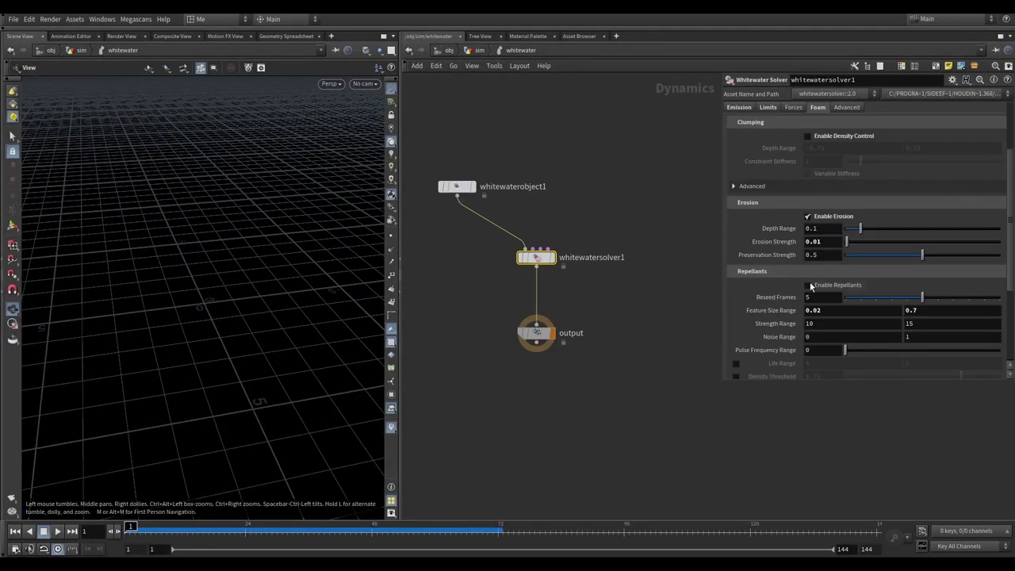
Turn repellants back off on the solver, preview the foam, and rewind to frame 1
{"action": "left_click", "coordinate": [809, 285]}
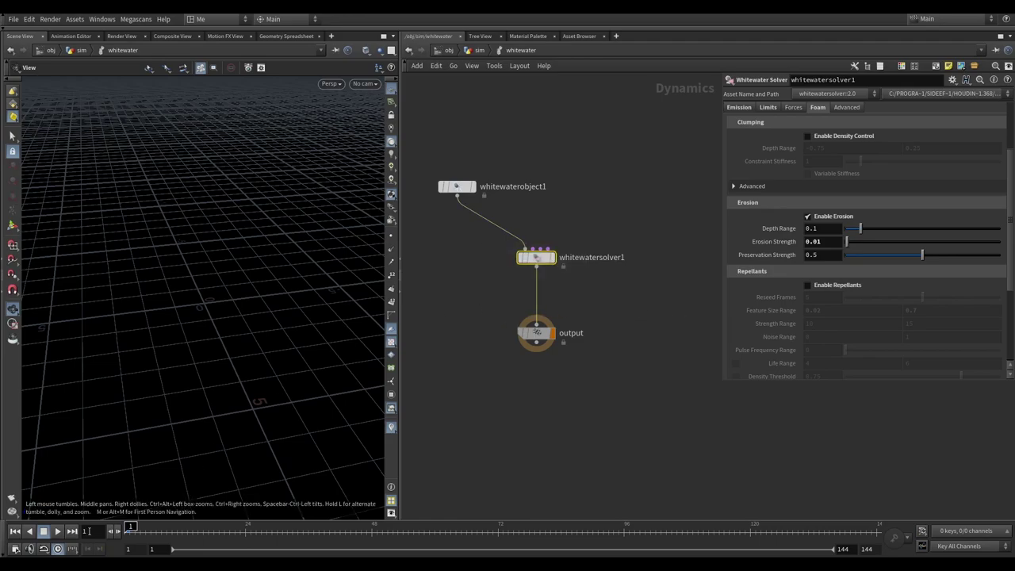
{"action": "left_click_drag", "start_coordinate": [182, 319], "coordinate": [177, 311]}
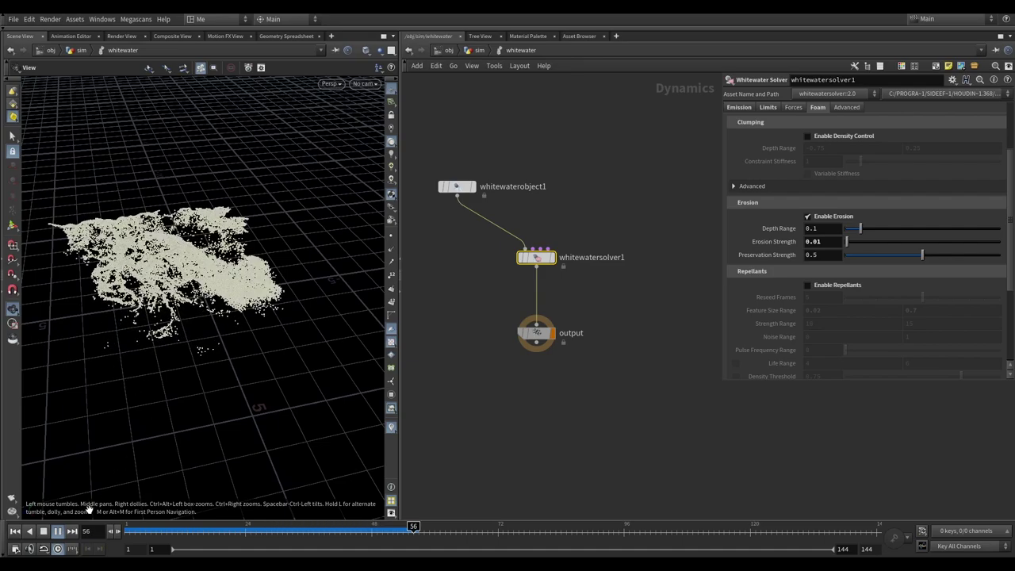
{"action": "left_click", "coordinate": [58, 533]}
{"action": "left_click", "coordinate": [15, 531]}
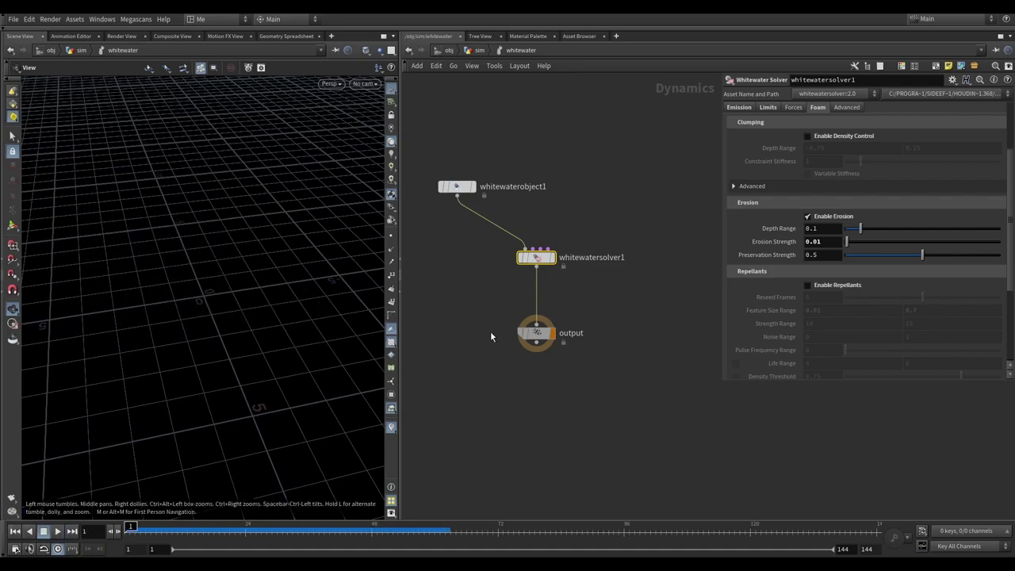
After reviewing whitewaterobject1's settings, set the solver's Emission Amount to 2
{"action": "left_click", "coordinate": [458, 187]}
{"action": "scroll", "coordinate": [754, 260], "scroll_direction": "up", "scroll_amount": 1}
{"action": "left_click", "coordinate": [763, 187]}
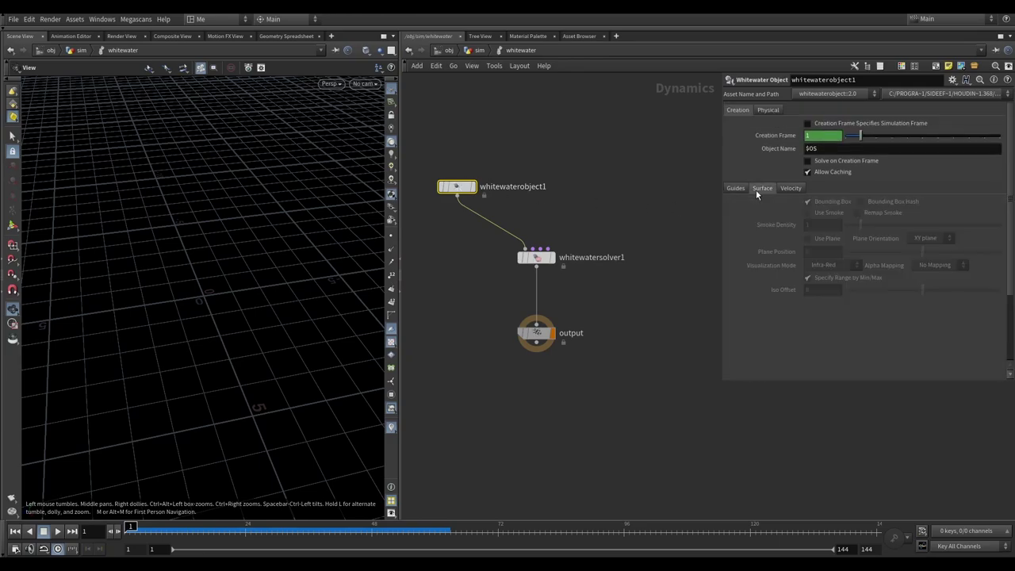
{"action": "left_click", "coordinate": [737, 188]}
{"action": "left_click", "coordinate": [537, 258]}
{"action": "scroll", "coordinate": [747, 158], "scroll_direction": "up", "scroll_amount": 2}
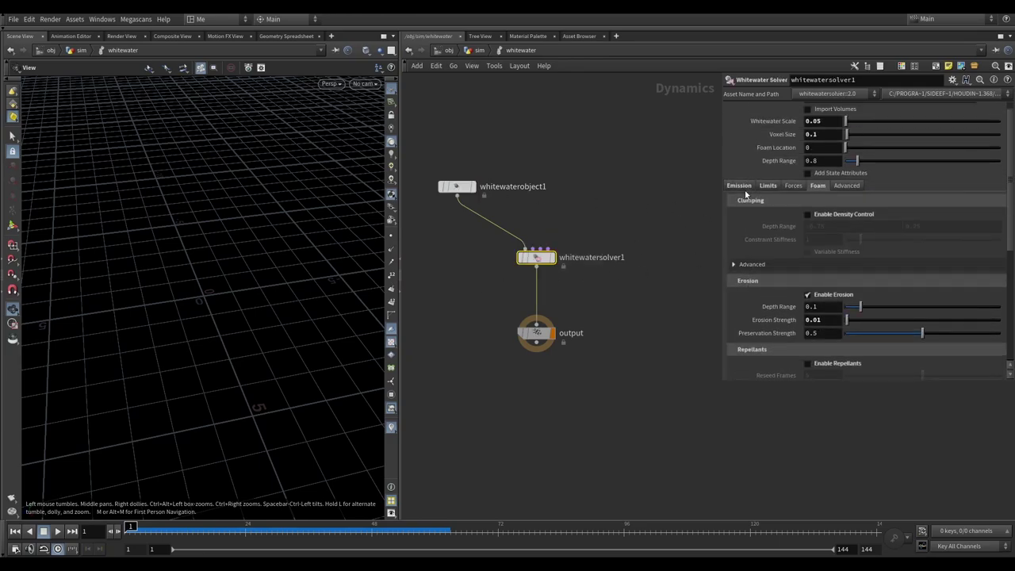
{"action": "left_click", "coordinate": [743, 188]}
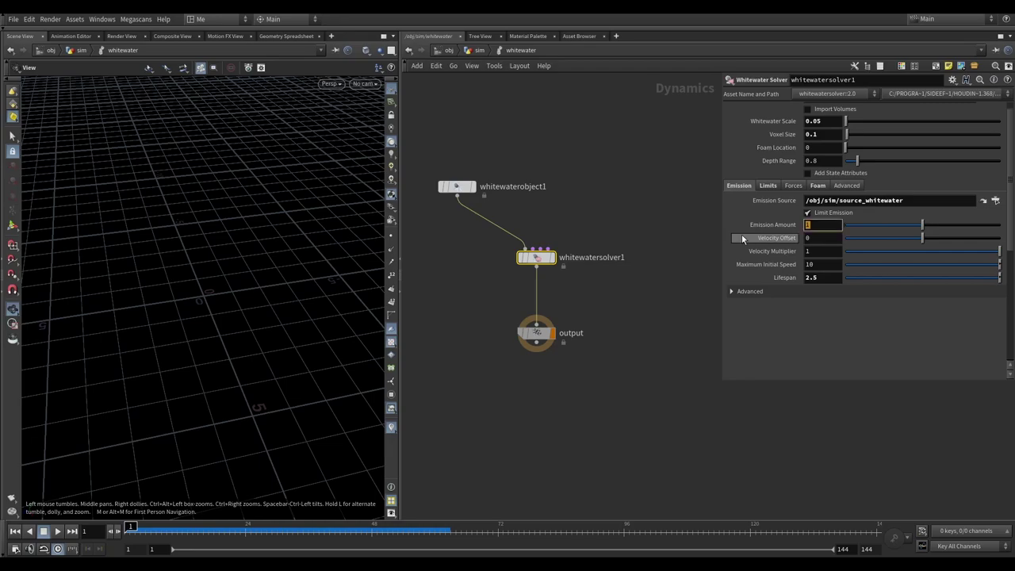
{"action": "type", "text": "2"}
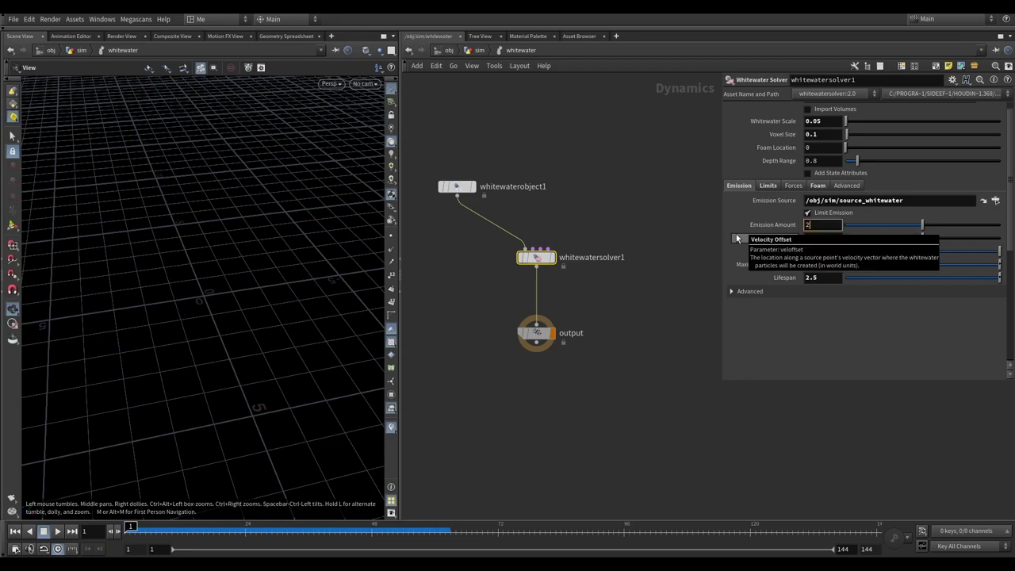
{"action": "key", "text": "Return"}
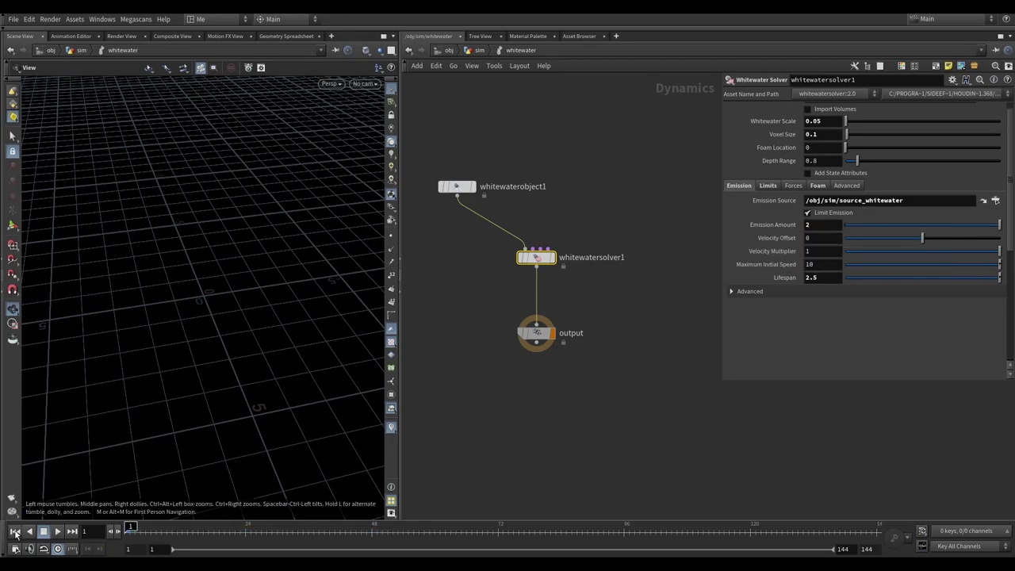
Run the simulation to inspect the denser foam, then scrub back to frame 7
{"action": "left_click", "coordinate": [58, 531]}
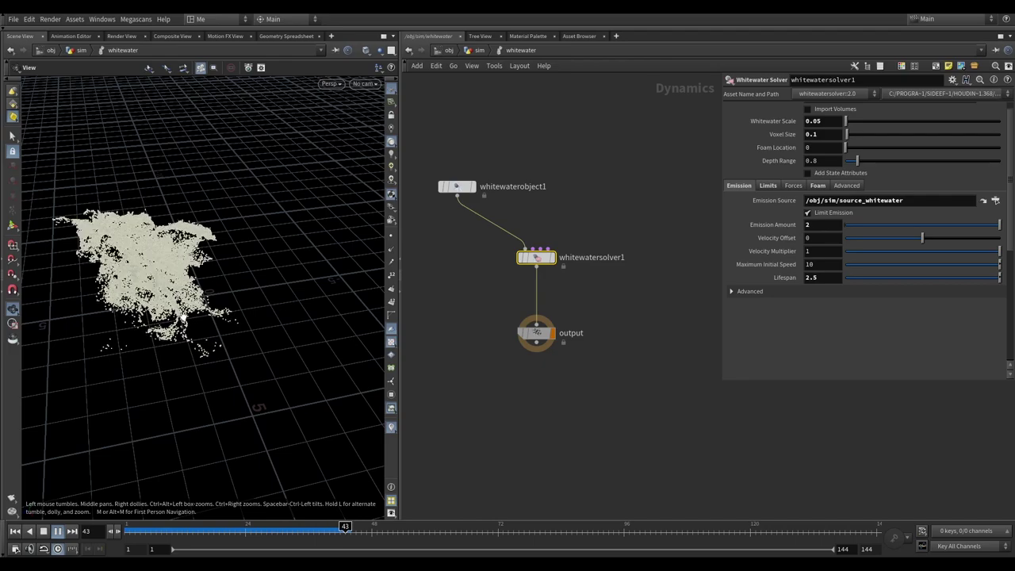
{"action": "scroll", "coordinate": [183, 317], "scroll_direction": "up", "scroll_amount": 3}
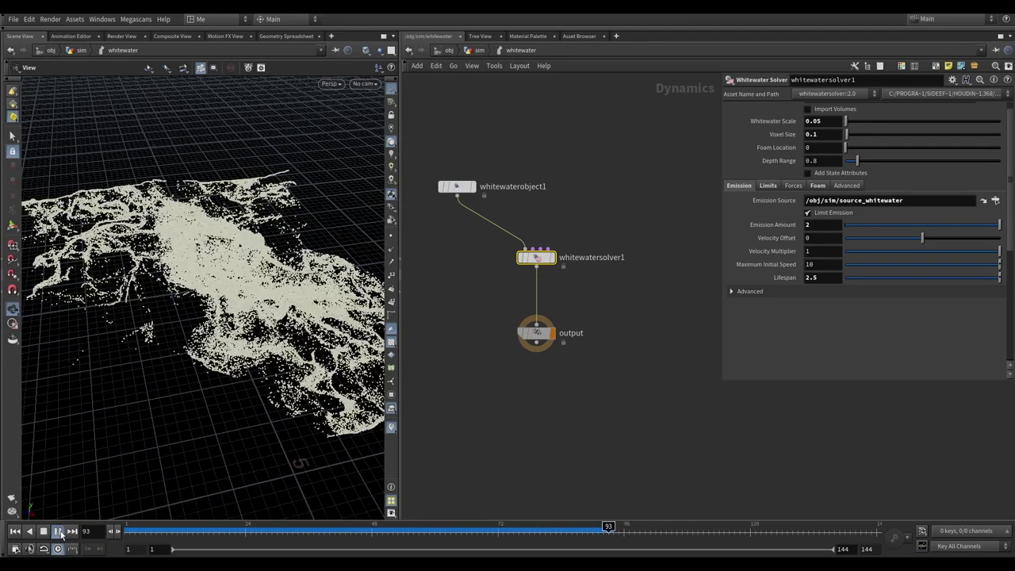
{"action": "key", "text": "Escape"}
{"action": "left_click_drag", "start_coordinate": [202, 310], "coordinate": [237, 308]}
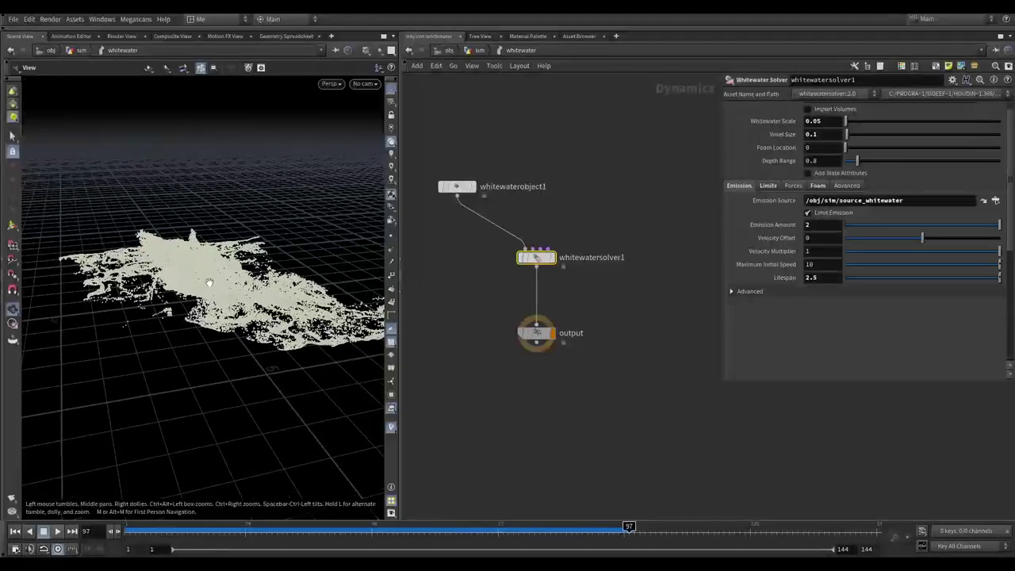
{"action": "left_click_drag", "start_coordinate": [320, 516], "coordinate": [148, 478]}
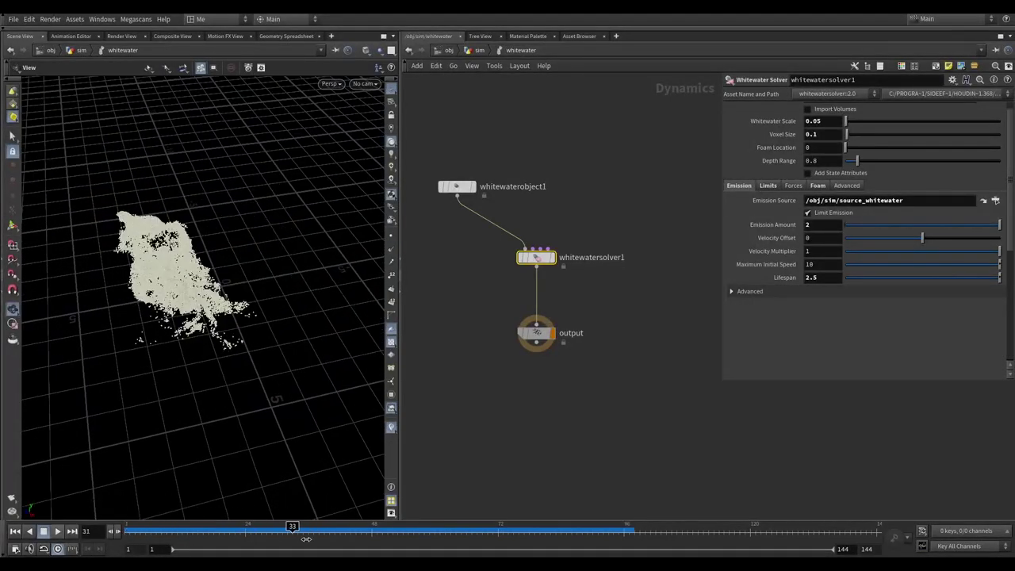
Add a DOP Import Fields node in the /obj/sim network
{"action": "left_click", "coordinate": [478, 50]}
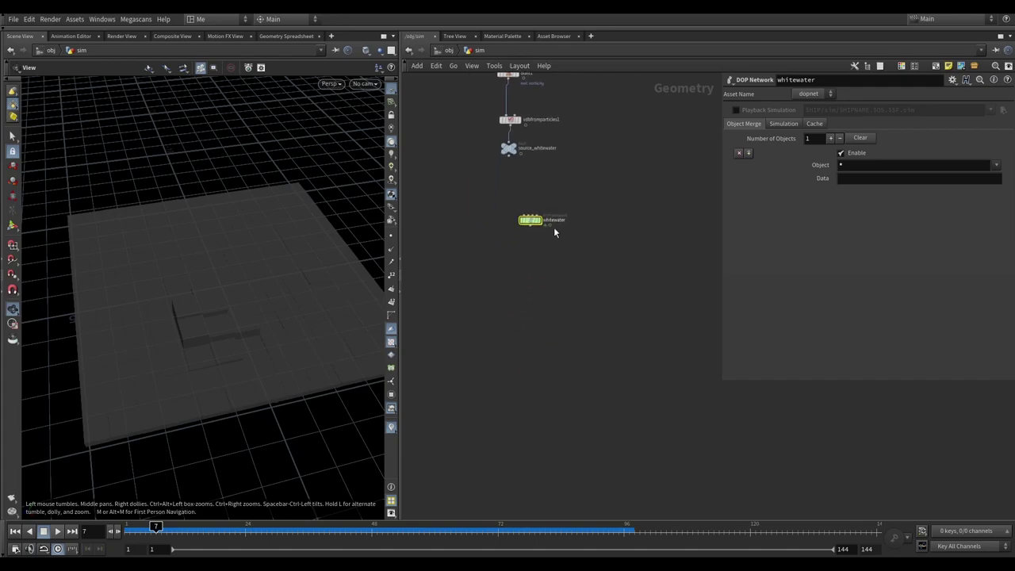
{"action": "key", "text": "Tab"}
{"action": "type", "text": "do"}
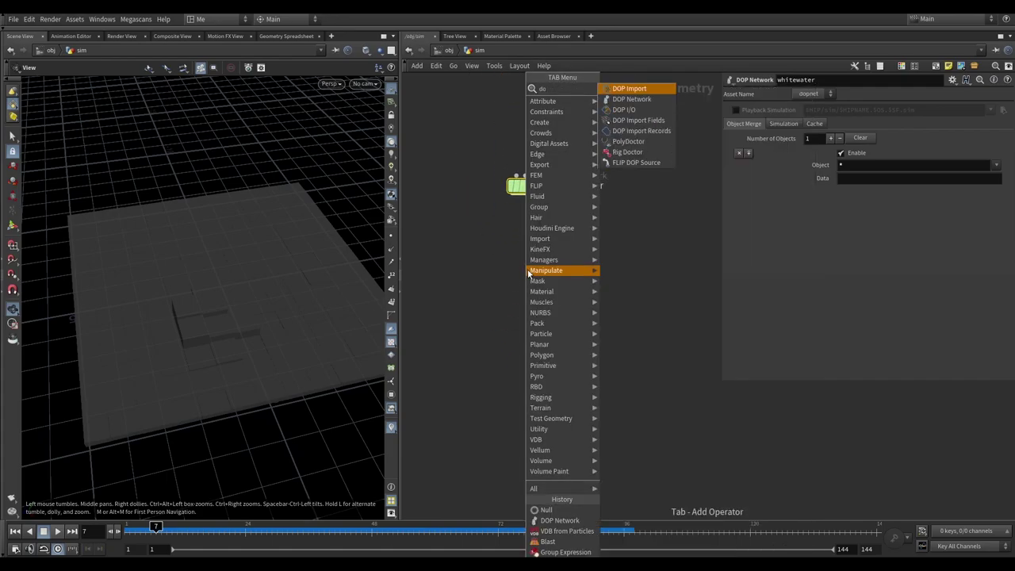
{"action": "key", "text": "Down"}
{"action": "key", "text": "Down"}
{"action": "key", "text": "Down"}
{"action": "key", "text": "Return"}
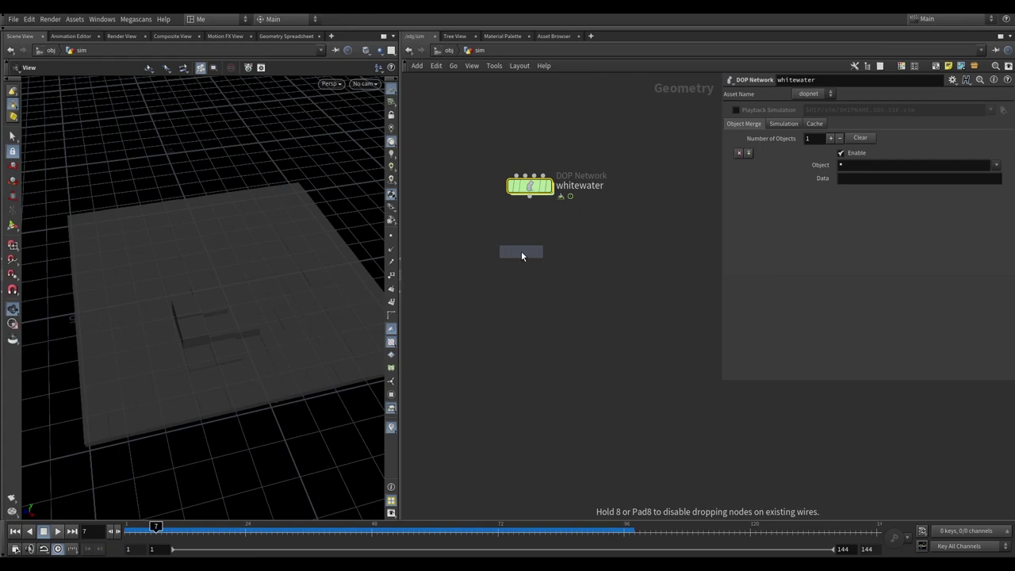
{"action": "left_click", "coordinate": [520, 252]}
Set the import node's DOP Node to whitewaterobject1, copied from the whitewater DOP network
{"action": "double_click", "coordinate": [537, 186]}
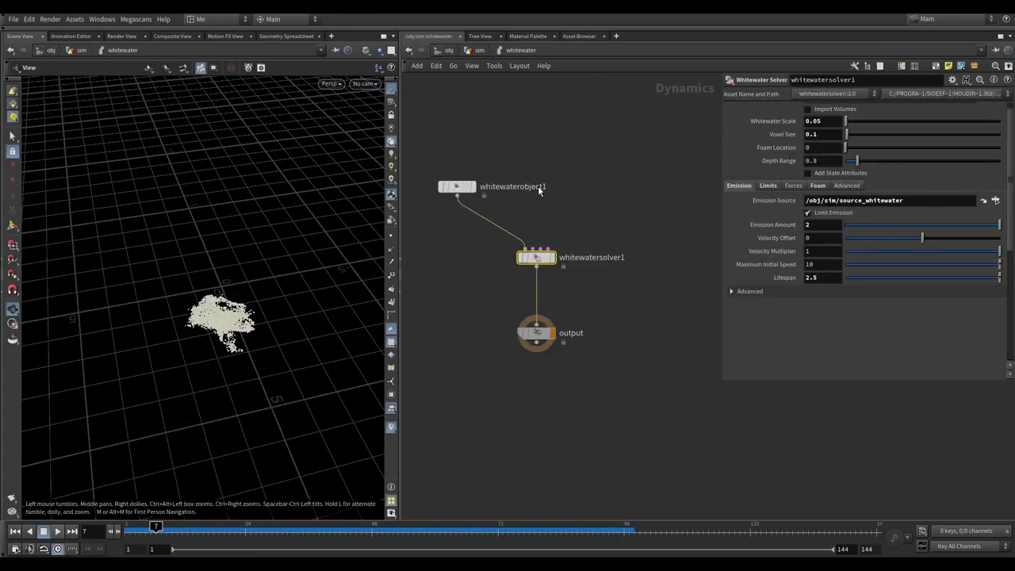
{"action": "double_click", "coordinate": [537, 186]}
{"action": "key", "text": "ctrl+c"}
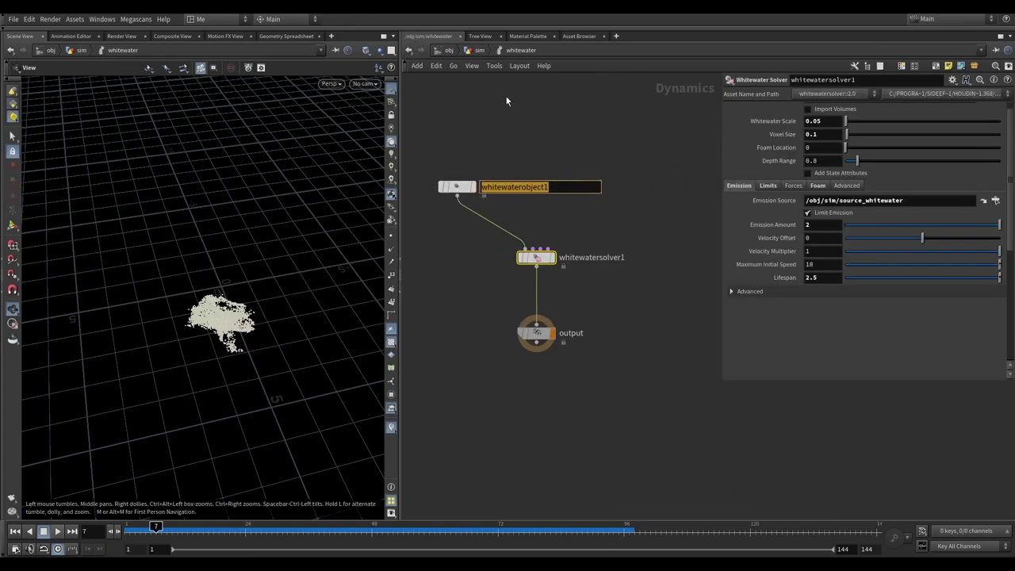
{"action": "left_click", "coordinate": [478, 50]}
{"action": "left_click", "coordinate": [521, 252]}
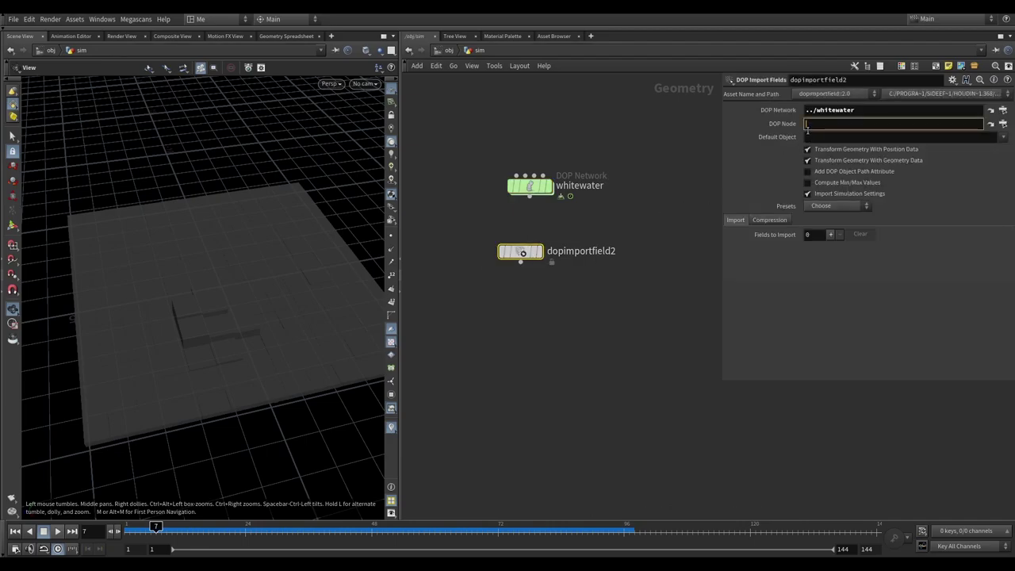
{"action": "key", "text": "ctrl+v"}
Apply the Particles preset, make the import node displayed, and scrub to frame 74
{"action": "left_click", "coordinate": [839, 205]}
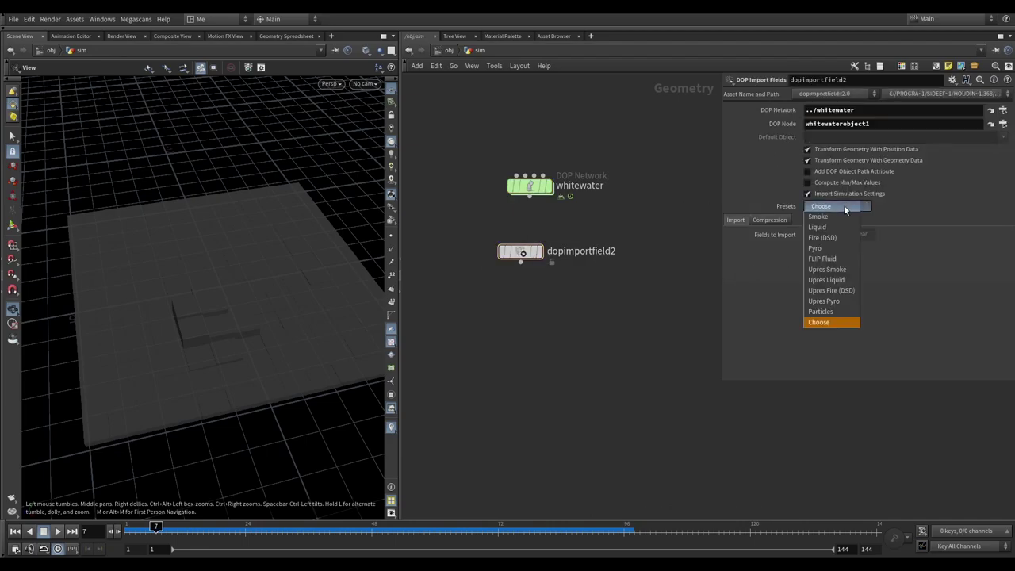
{"action": "left_click", "coordinate": [847, 312]}
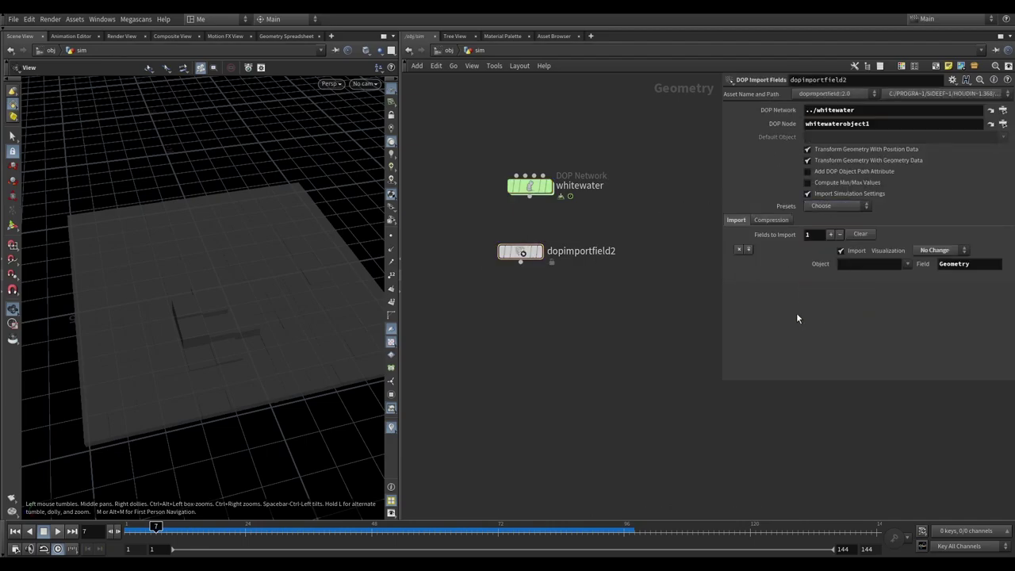
{"action": "left_click", "coordinate": [540, 252]}
{"action": "left_click_drag", "start_coordinate": [519, 255], "coordinate": [507, 286]}
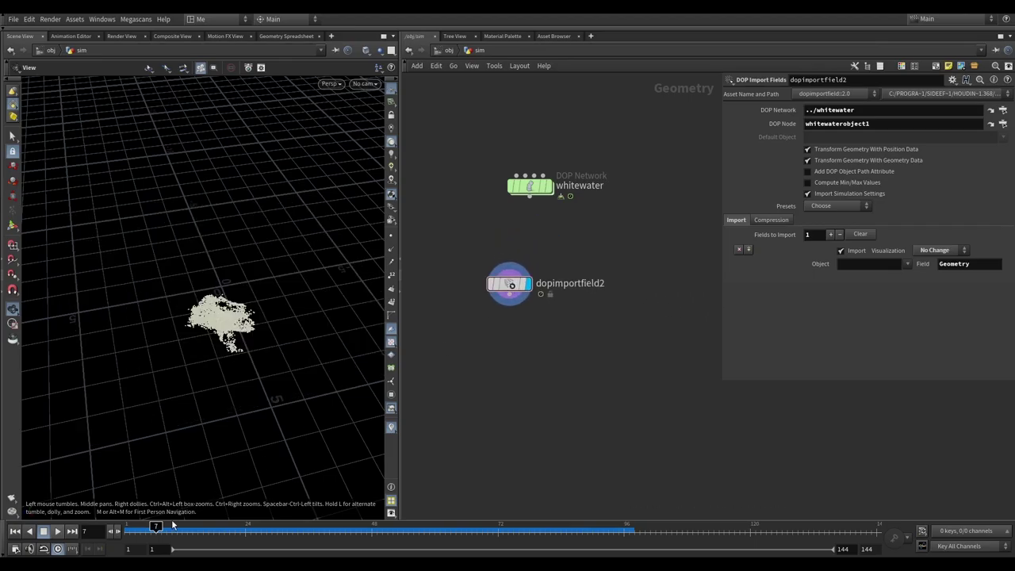
{"action": "left_click_drag", "start_coordinate": [173, 525], "coordinate": [507, 525]}
{"action": "left_click_drag", "start_coordinate": [227, 335], "coordinate": [230, 347]}
{"action": "key", "text": "Tab"}
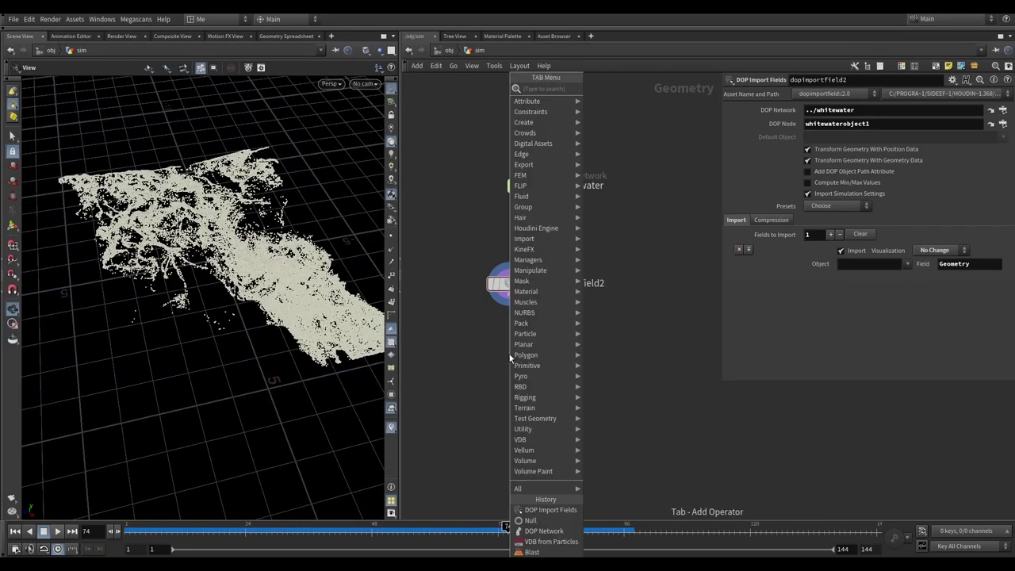
Add a File Cache node below the particle import and name it whitewater1
{"action": "type", "text": "file"}
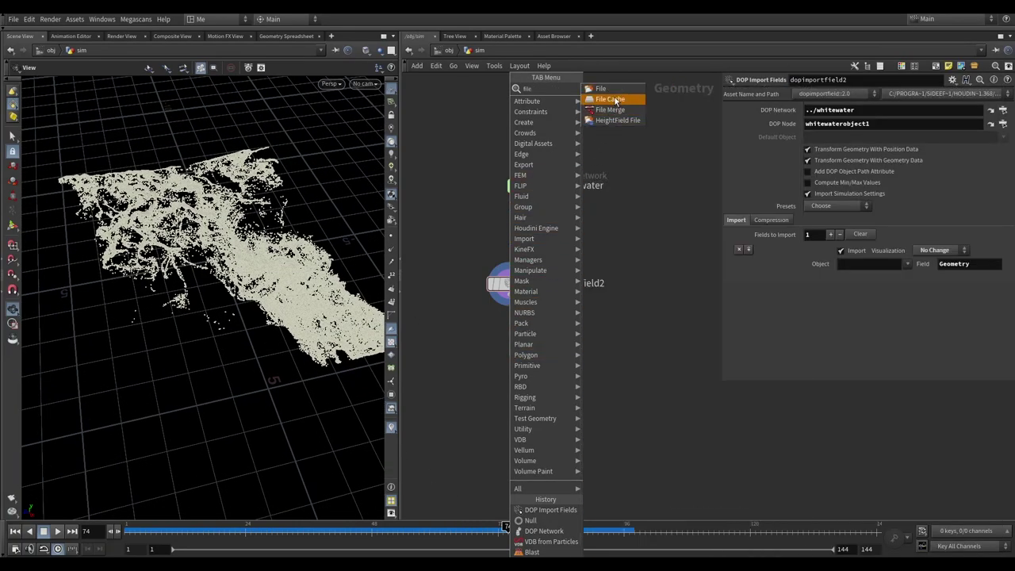
{"action": "left_click", "coordinate": [615, 101]}
{"action": "double_click", "coordinate": [604, 354]}
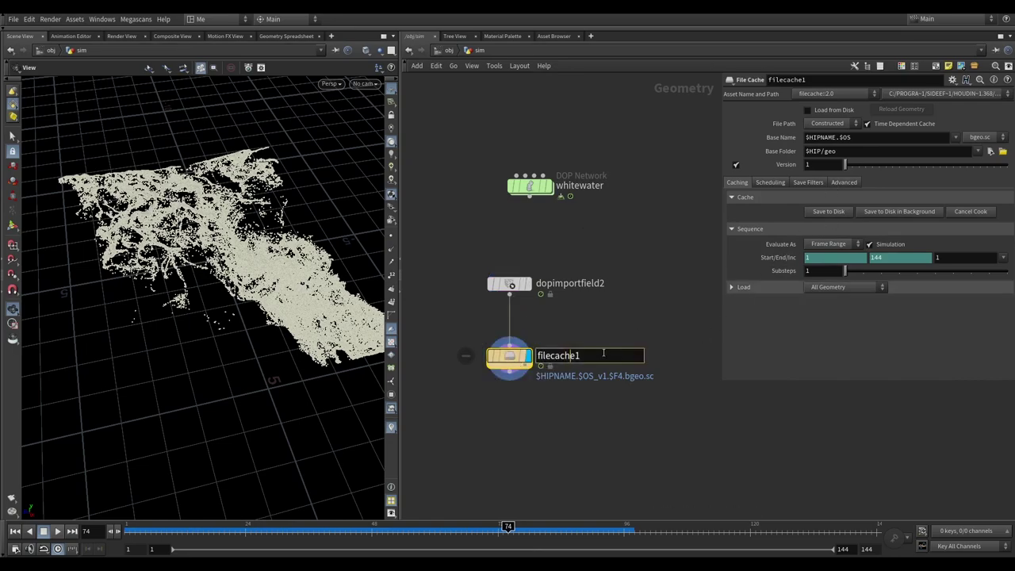
{"action": "type", "text": "hite"}
{"action": "type", "text": "water1"}
{"action": "key", "text": "Return"}
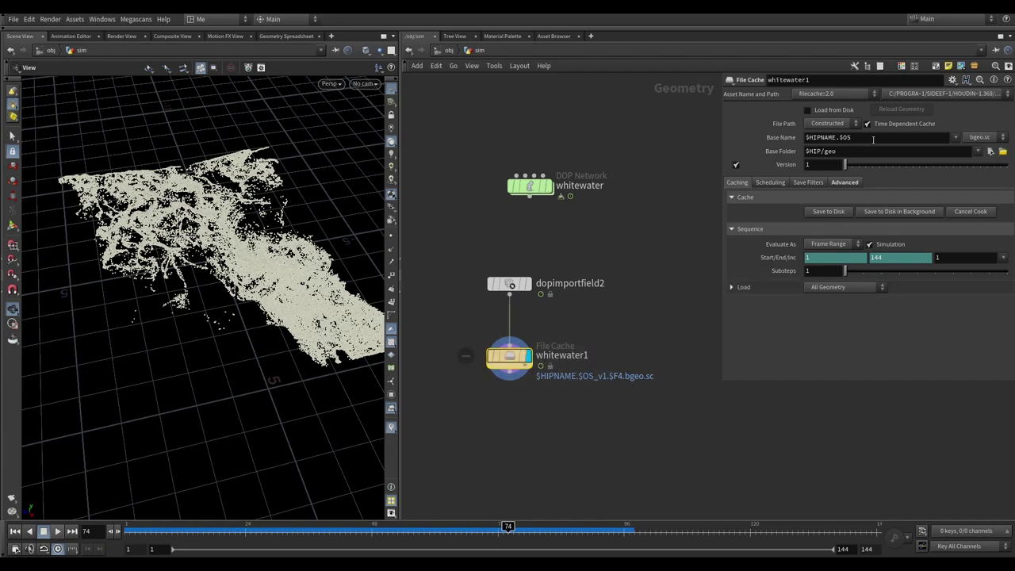
Set the cache Base Name to Node Name ($OS), save the particles to disk, and scrub the frames
{"action": "left_click", "coordinate": [956, 138]}
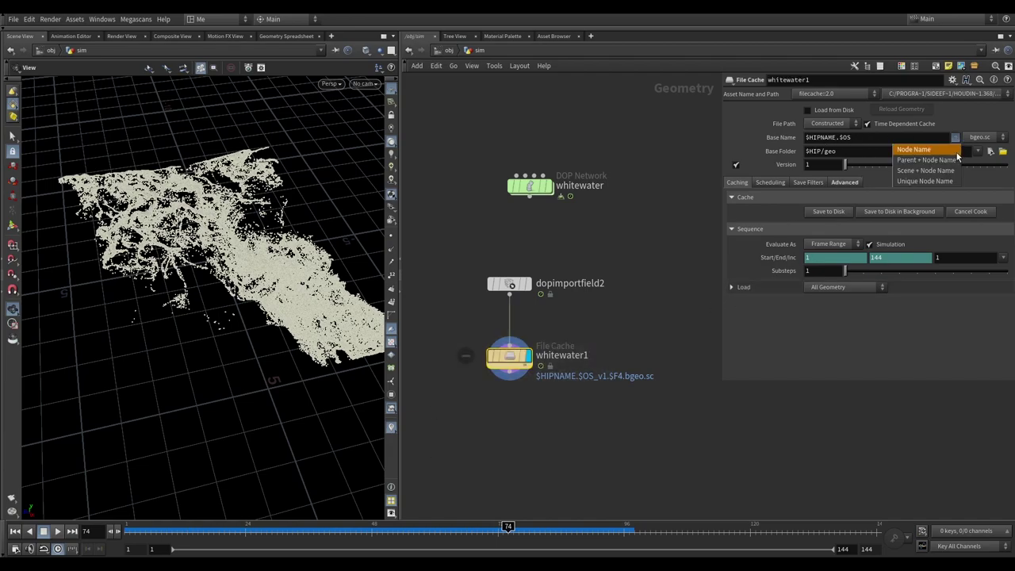
{"action": "left_click", "coordinate": [947, 150]}
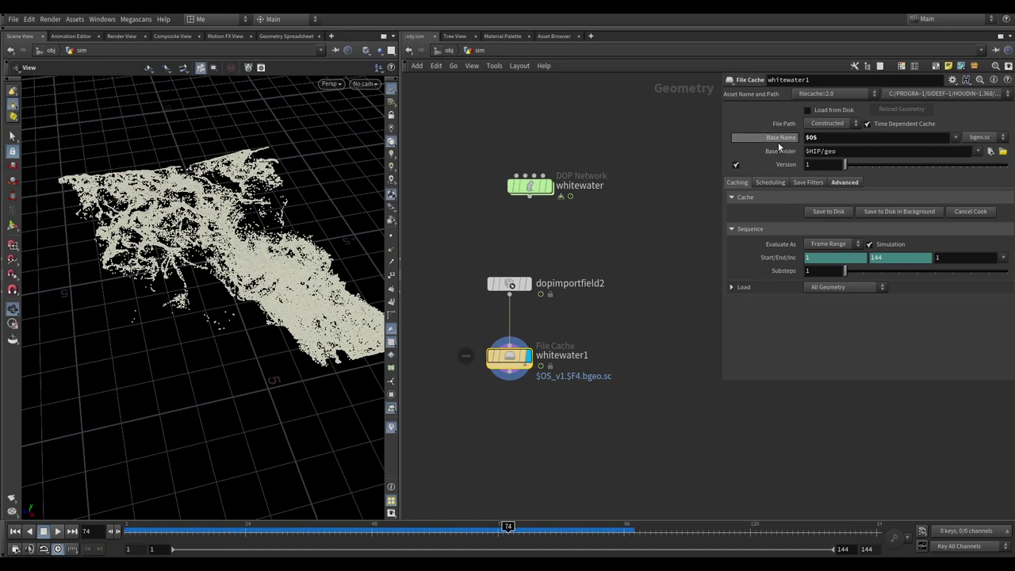
{"action": "middle_click", "coordinate": [822, 139]}
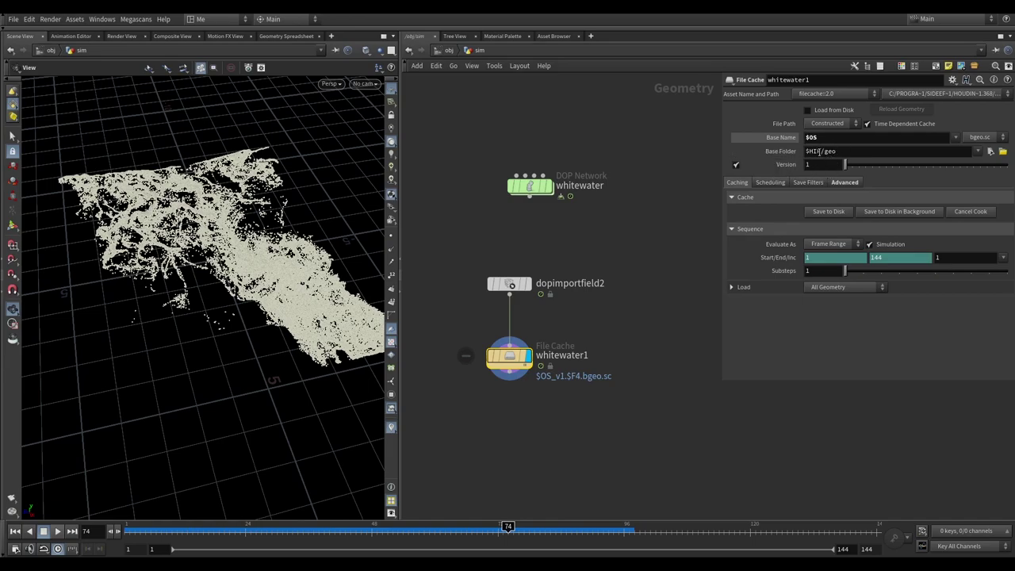
{"action": "left_click", "coordinate": [825, 213]}
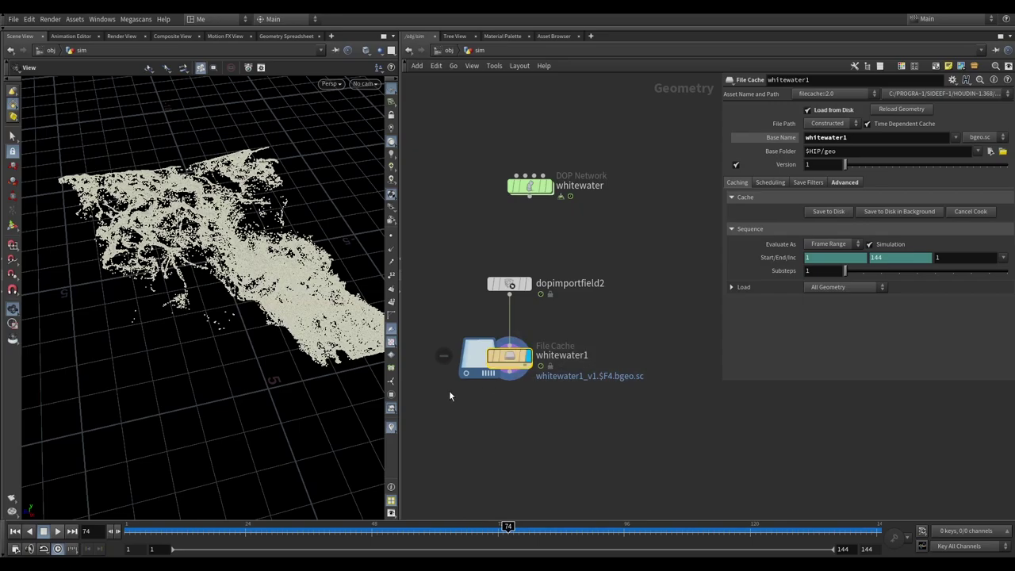
{"action": "mouse_move", "coordinate": [487, 527]}
{"action": "left_mouse_down"}
{"action": "mouse_move", "coordinate": [504, 521]}
{"action": "mouse_move", "coordinate": [127, 528]}
{"action": "left_mouse_up"}
Display the null3 fluid surface output and scrub to frame 84
{"action": "scroll", "coordinate": [599, 302], "scroll_direction": "down", "scroll_amount": 3}
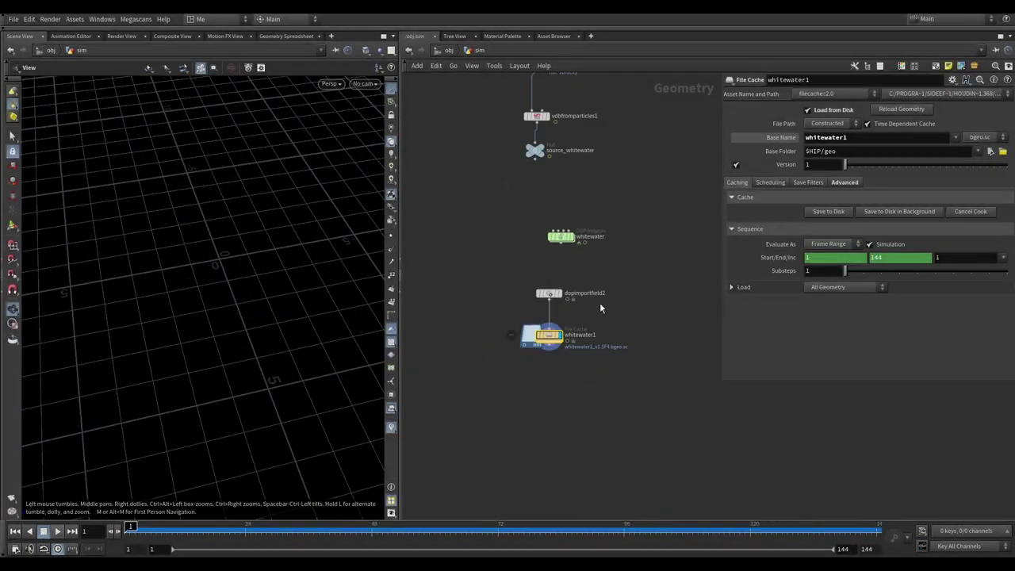
{"action": "scroll", "coordinate": [588, 279], "scroll_direction": "down", "scroll_amount": 2}
{"action": "middle_click_drag", "start_coordinate": [588, 279], "coordinate": [517, 329]}
{"action": "scroll", "coordinate": [579, 238], "scroll_direction": "up", "scroll_amount": 5}
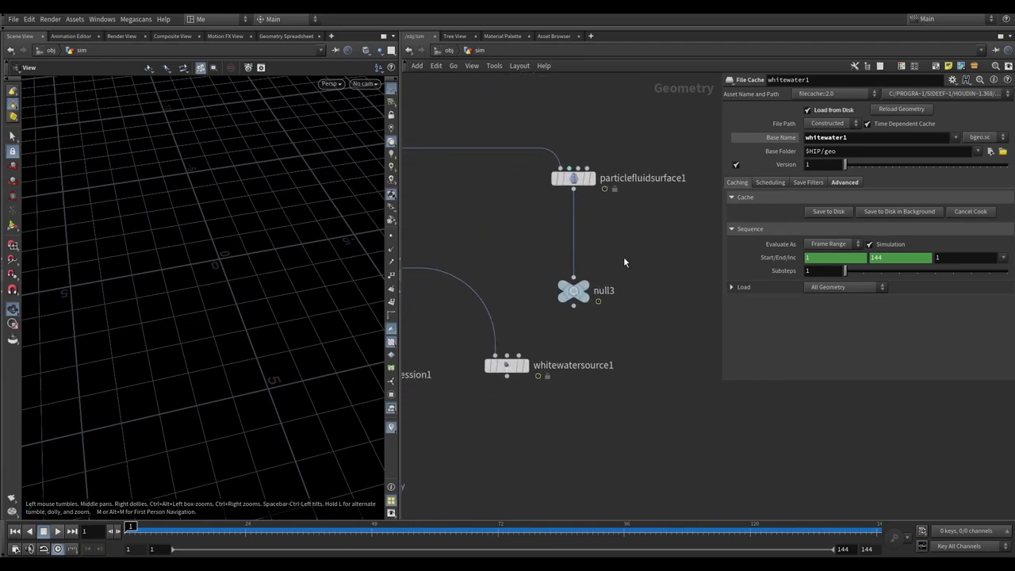
{"action": "left_click", "coordinate": [596, 179]}
{"action": "left_click", "coordinate": [566, 288]}
{"action": "left_click", "coordinate": [574, 290]}
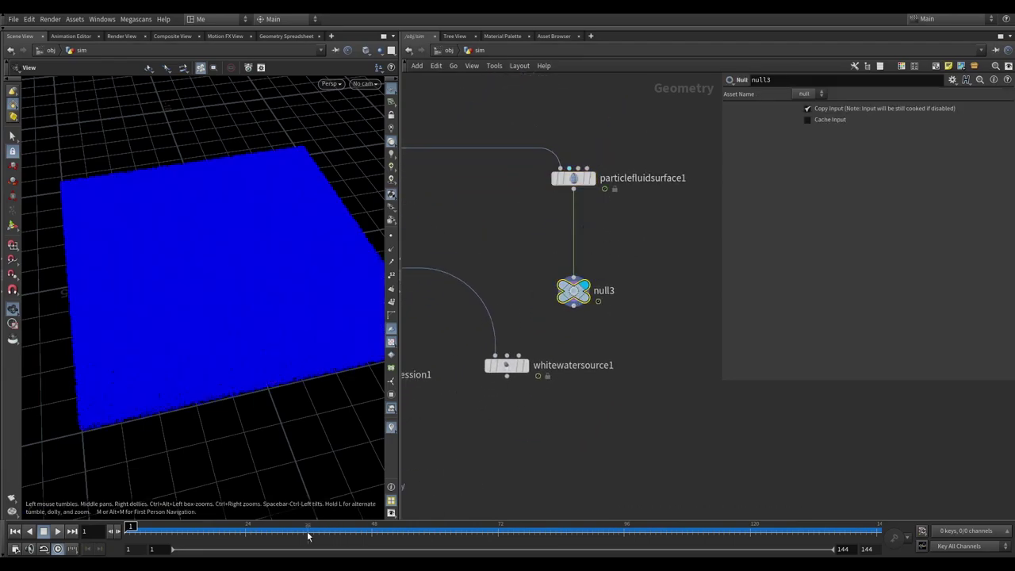
{"action": "left_click_drag", "start_coordinate": [310, 527], "coordinate": [580, 524]}
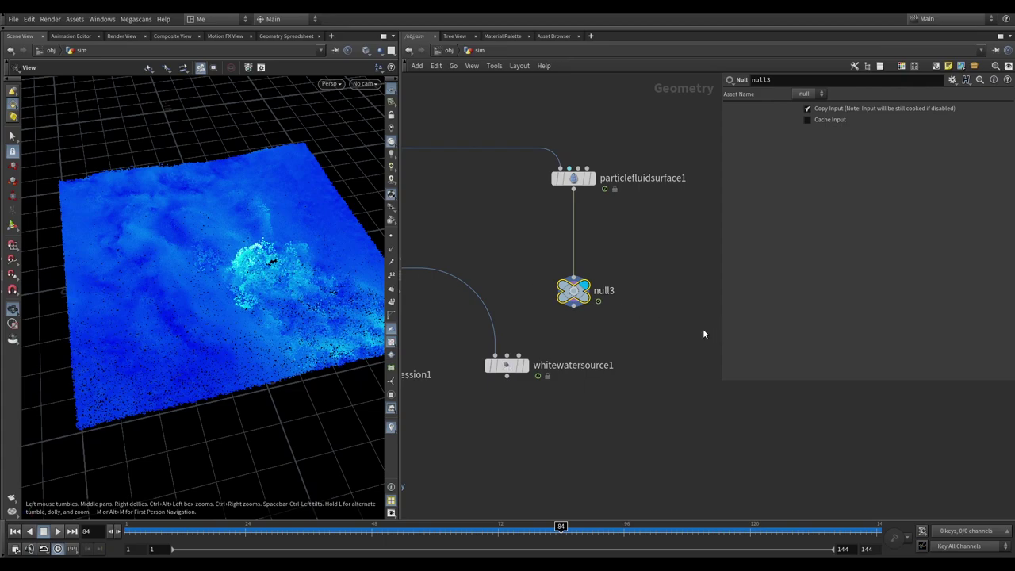
Delete particlefluidsurface1's white velocity ramp key so the ramp ends on cyan, then check that colour
{"action": "left_click", "coordinate": [573, 178]}
{"action": "right_click", "coordinate": [995, 346]}
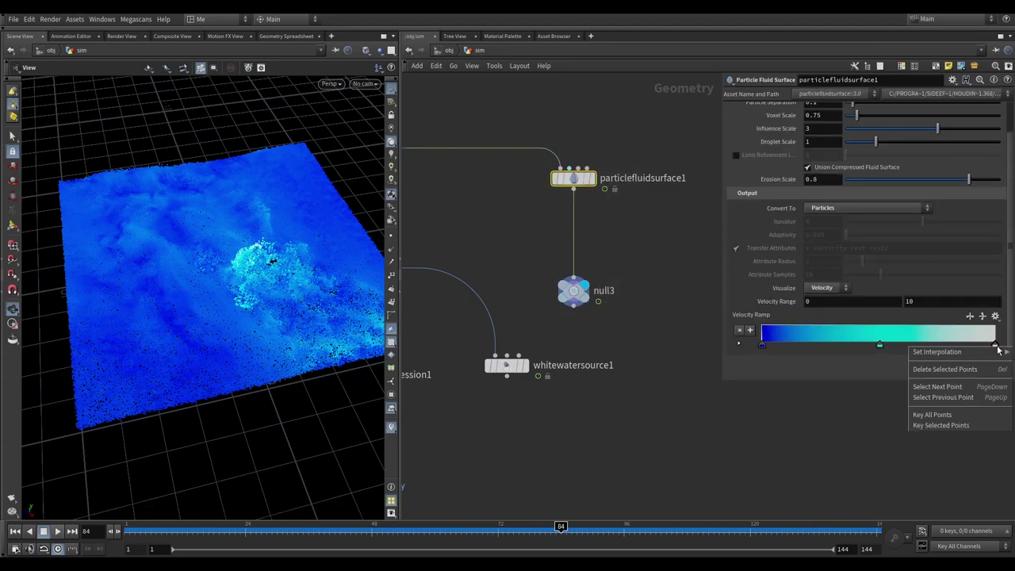
{"action": "left_click", "coordinate": [944, 370]}
{"action": "left_click_drag", "start_coordinate": [879, 345], "coordinate": [996, 344]}
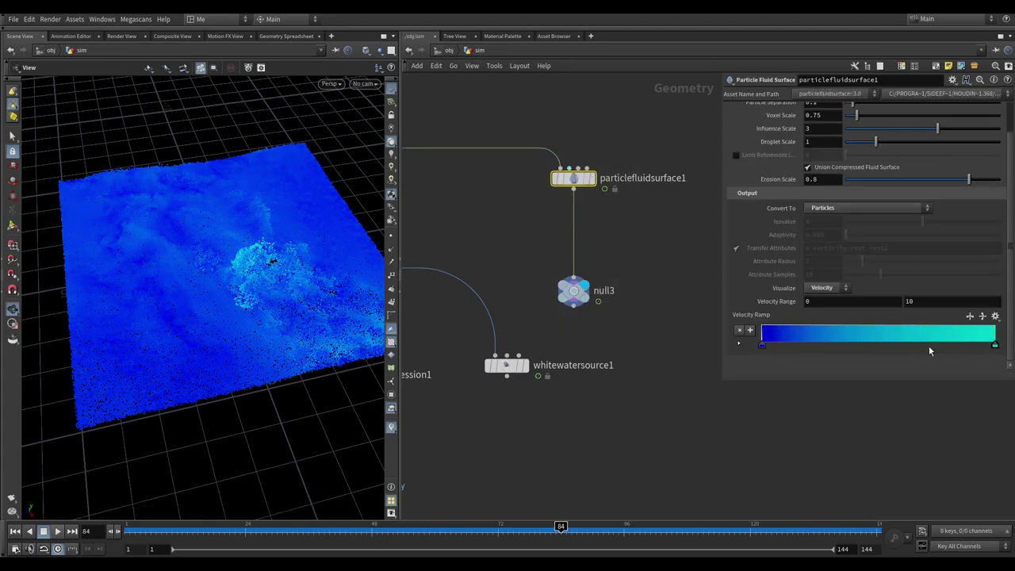
{"action": "mouse_move", "coordinate": [762, 344]}
{"action": "left_mouse_down"}
{"action": "mouse_move", "coordinate": [738, 348]}
{"action": "mouse_move", "coordinate": [765, 345]}
{"action": "left_mouse_up"}
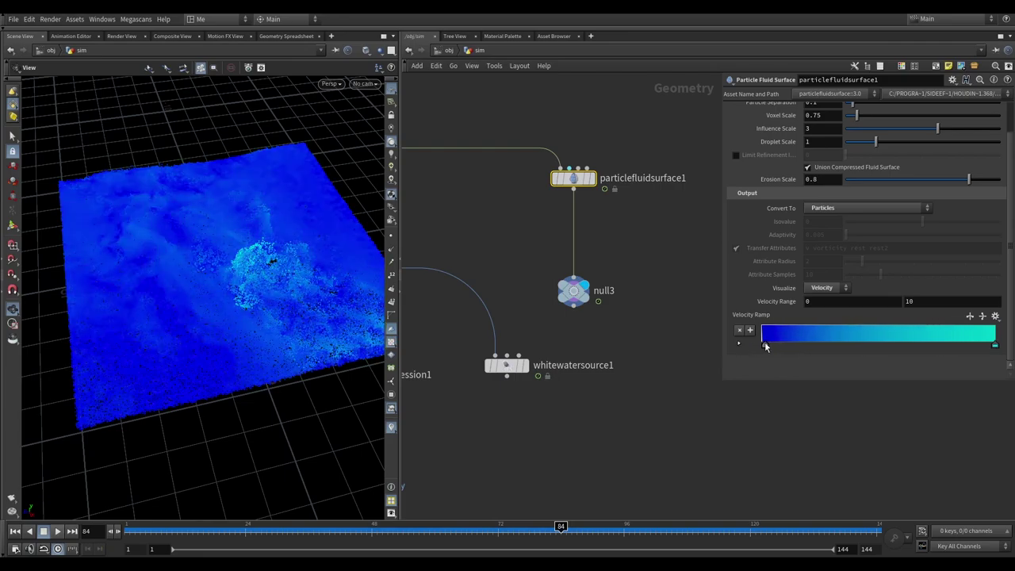
{"action": "double_click", "coordinate": [994, 347]}
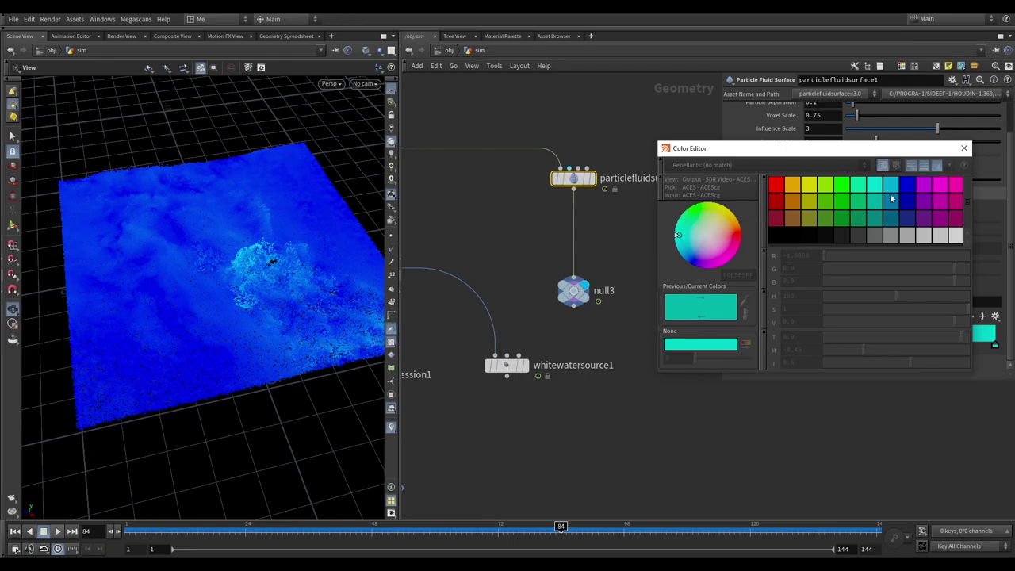
{"action": "left_click", "coordinate": [963, 149]}
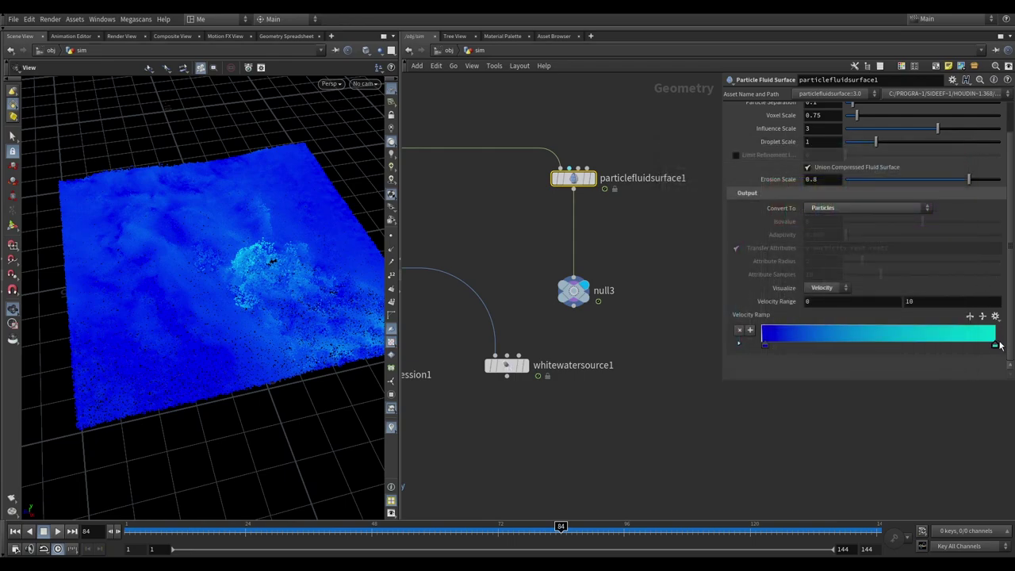
{"action": "scroll", "coordinate": [518, 168], "scroll_direction": "down", "scroll_amount": 3}
Add a merge1 node after whitewater1, wire null3 into it, and display it
{"action": "scroll", "coordinate": [437, 154], "scroll_direction": "down", "scroll_amount": 2}
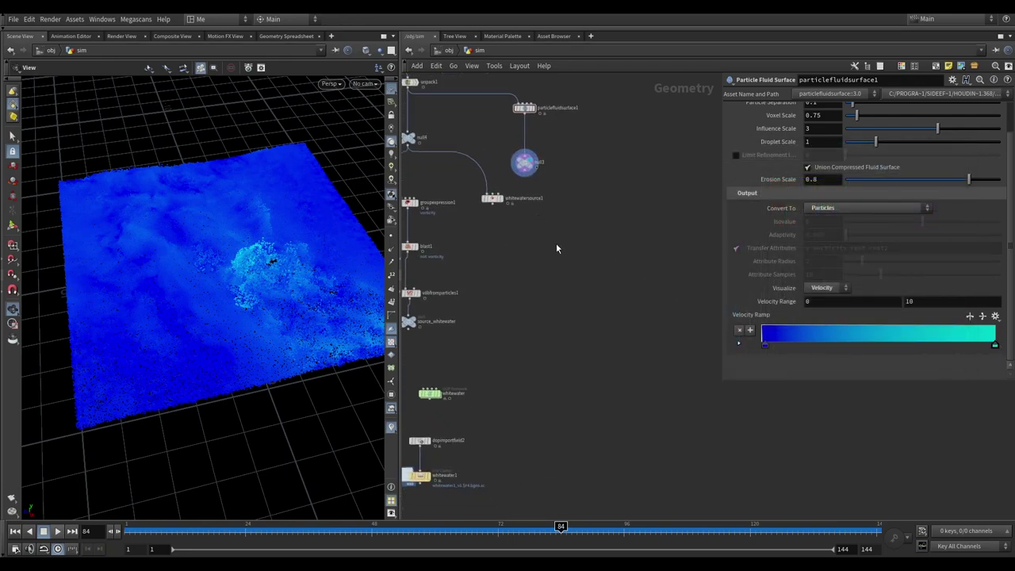
{"action": "key", "text": "Tab"}
{"action": "type", "text": "mer"}
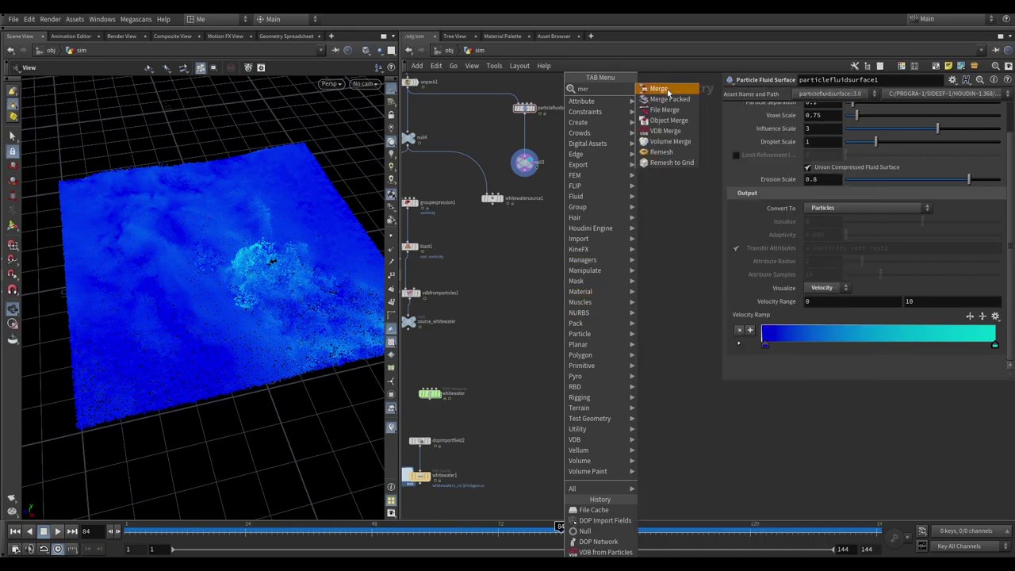
{"action": "left_click", "coordinate": [668, 94]}
{"action": "left_click", "coordinate": [578, 485]}
{"action": "left_click", "coordinate": [419, 483]}
{"action": "left_click", "coordinate": [580, 481]}
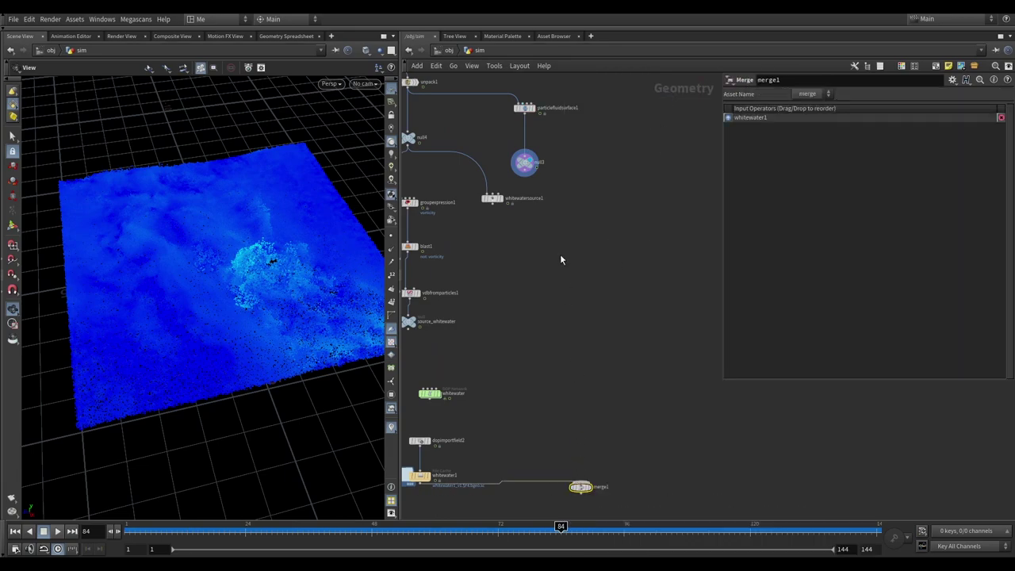
{"action": "left_click_drag", "start_coordinate": [528, 173], "coordinate": [580, 484]}
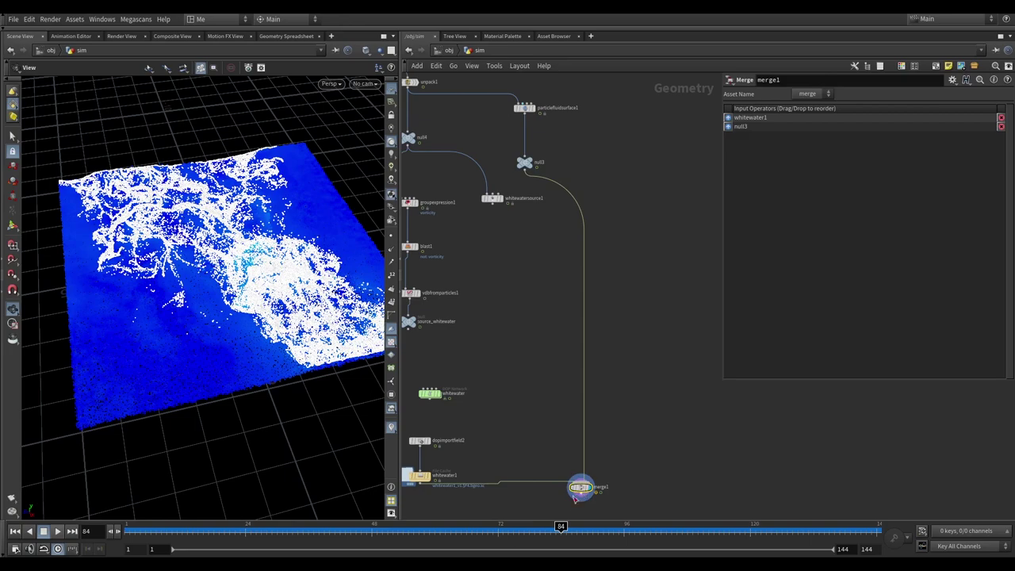
{"action": "middle_click_drag", "start_coordinate": [425, 432], "coordinate": [463, 373]}
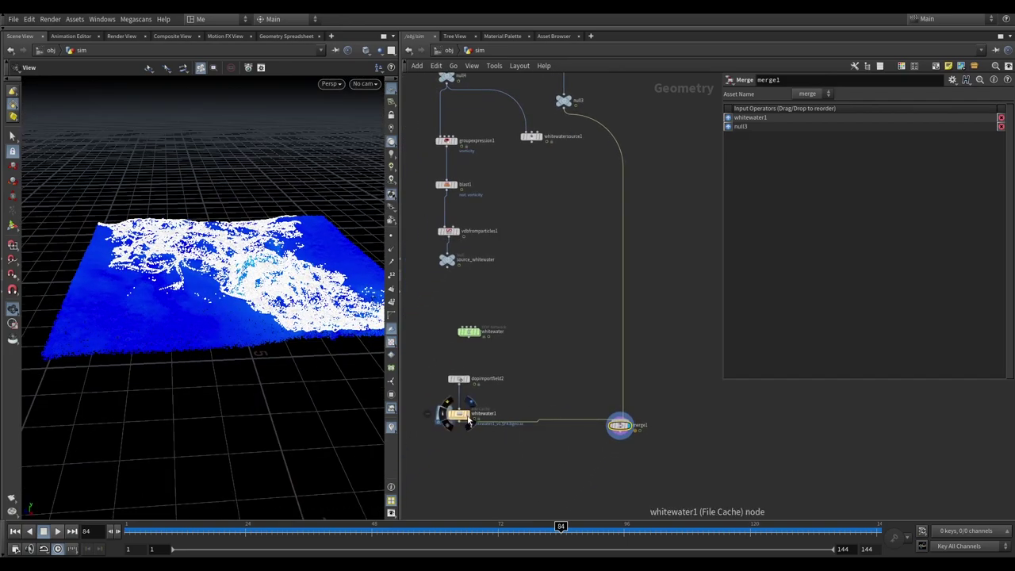
{"action": "left_click", "coordinate": [456, 416]}
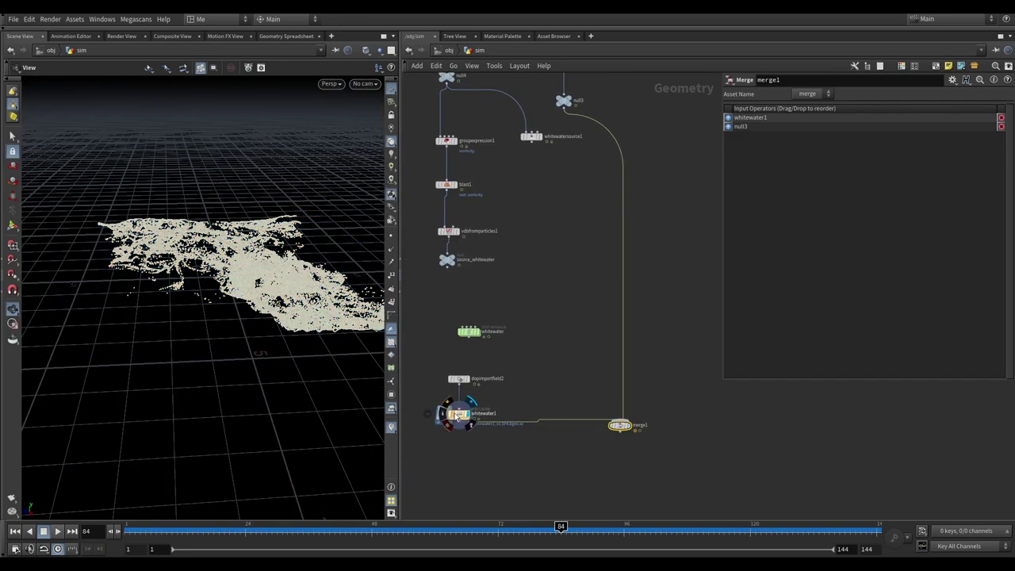
{"action": "left_click", "coordinate": [629, 426]}
Insert a white Color node between whitewater1 and merge1
{"action": "key", "text": "Tab"}
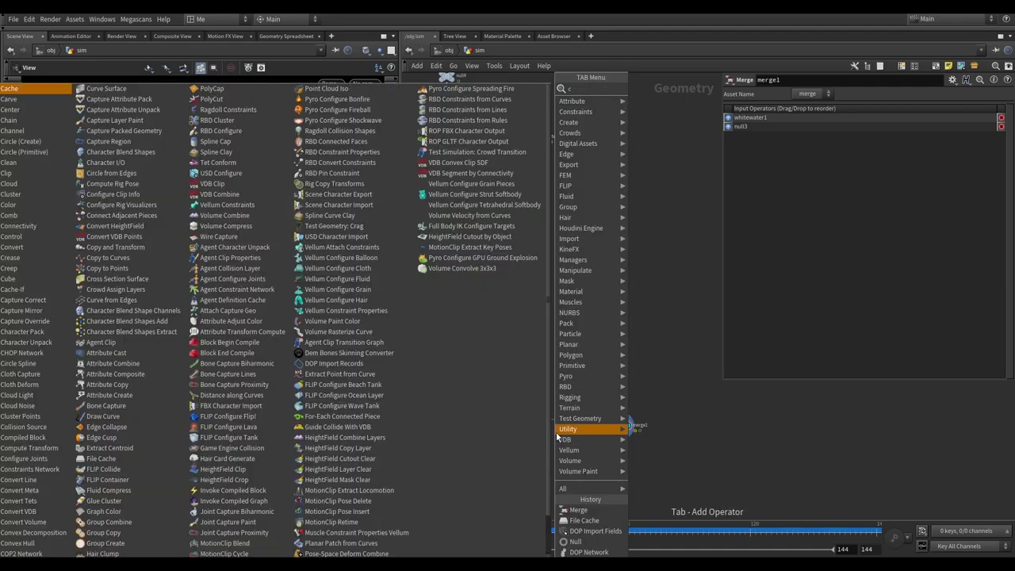
{"action": "type", "text": "col"}
{"action": "left_click", "coordinate": [681, 92]}
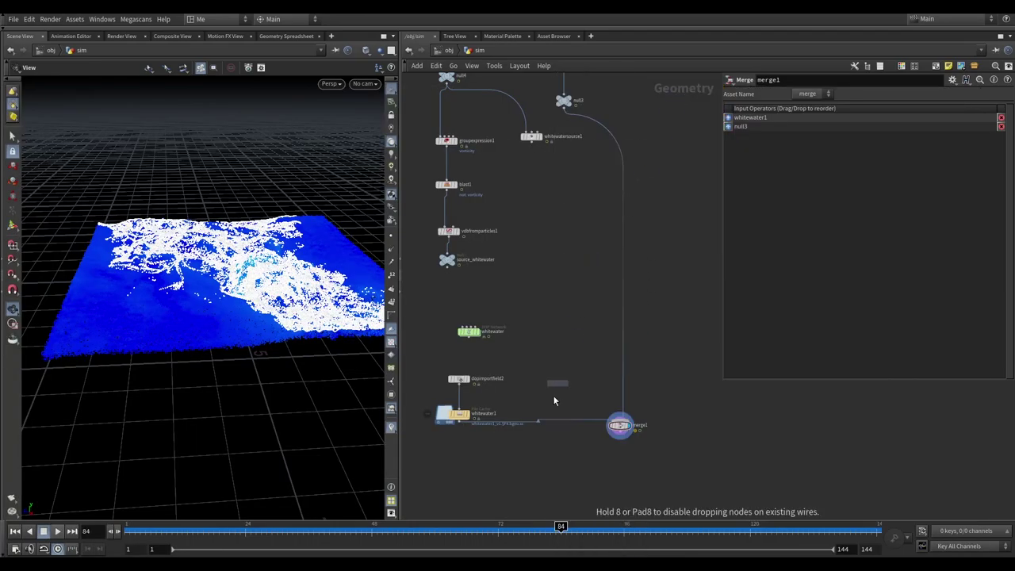
{"action": "left_click", "coordinate": [544, 425]}
{"action": "left_click", "coordinate": [823, 177]}
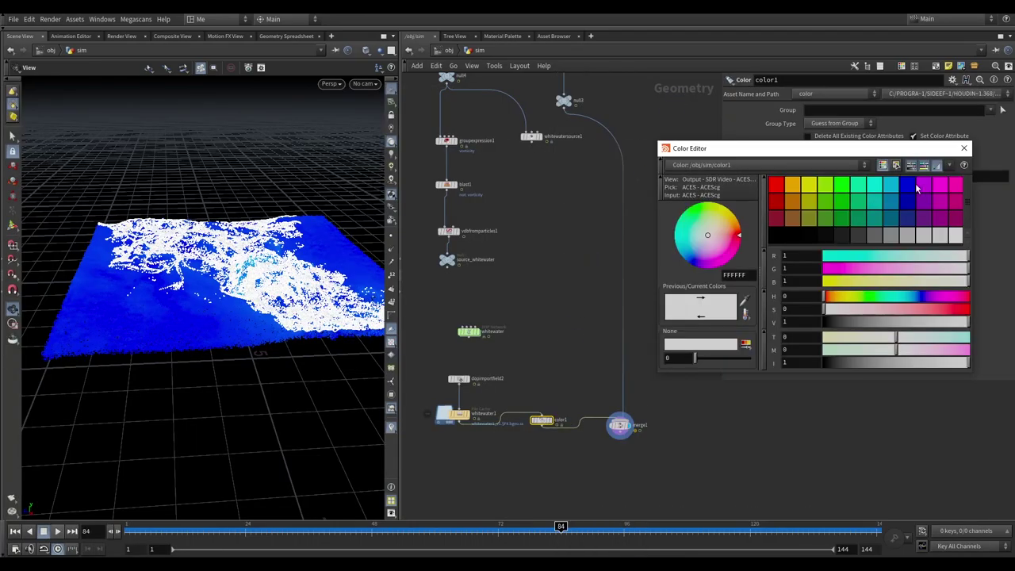
{"action": "left_click", "coordinate": [963, 149]}
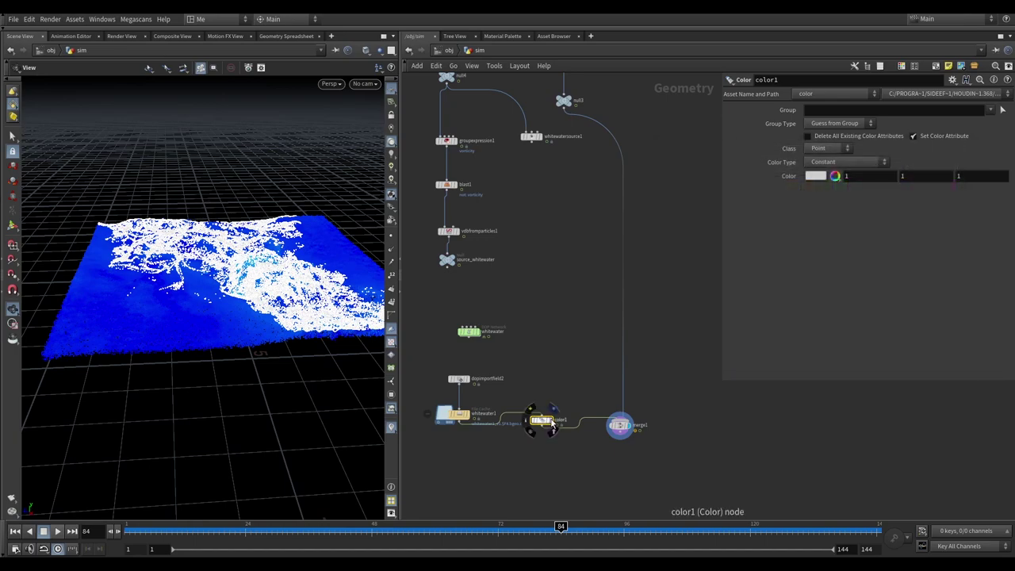
Select merge1 and view the white foam over blue water through cam1
{"action": "left_click", "coordinate": [618, 427]}
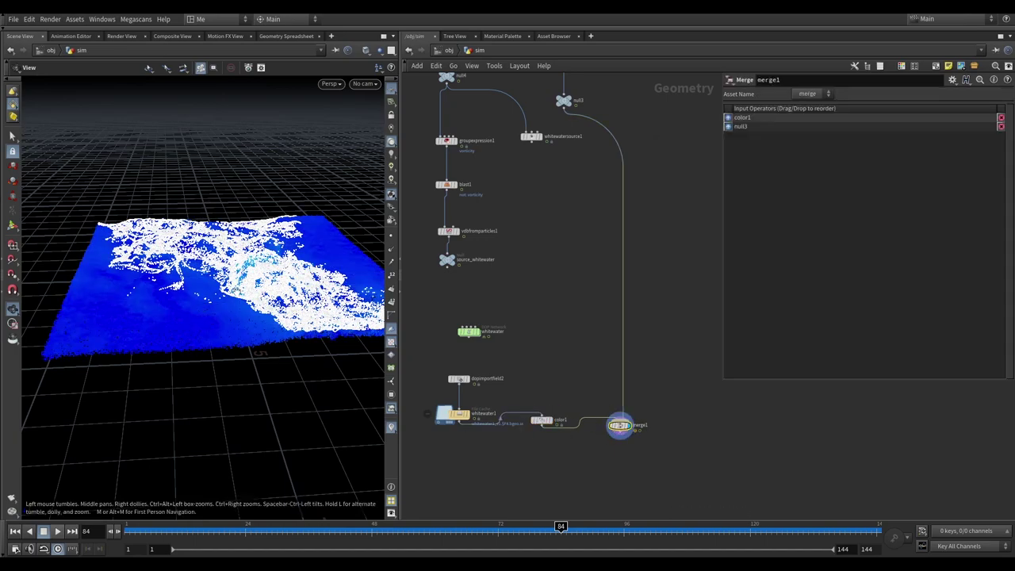
{"action": "left_click_drag", "start_coordinate": [259, 353], "coordinate": [295, 217]}
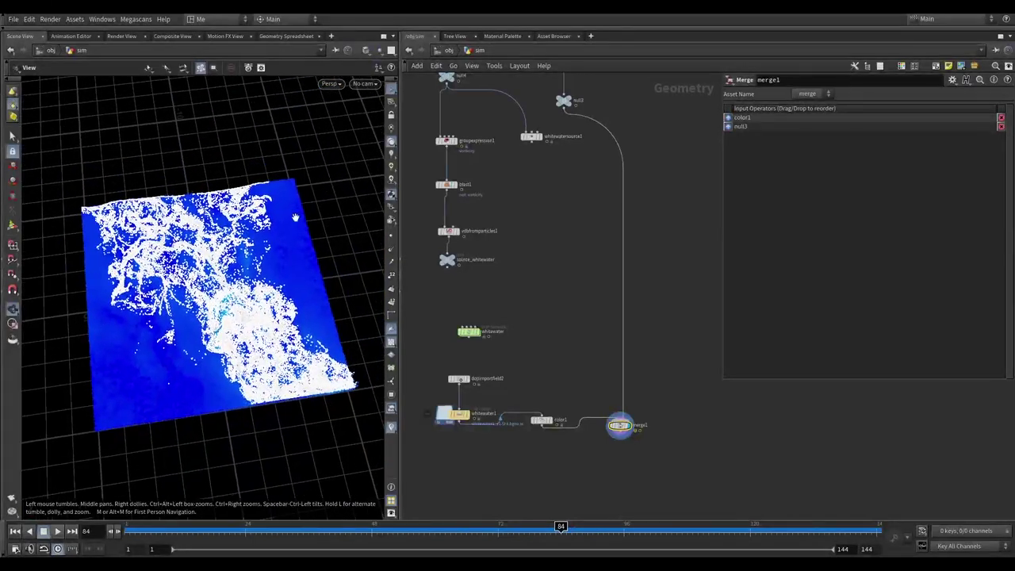
{"action": "left_click", "coordinate": [364, 83]}
{"action": "left_click", "coordinate": [380, 134]}
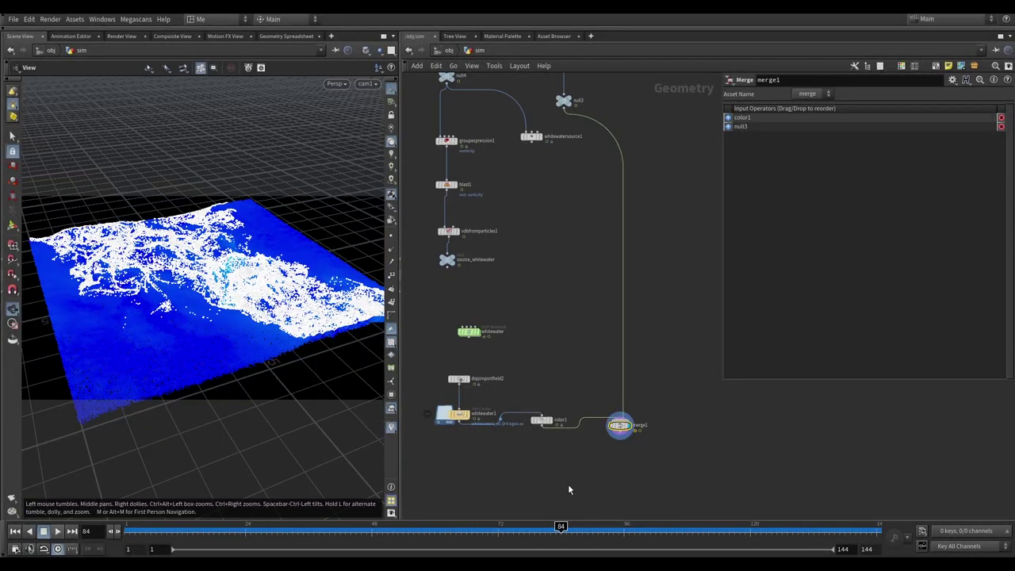
Render and play a 144-frame flipbook of the water and foam in MPlay
{"action": "left_click", "coordinate": [12, 500]}
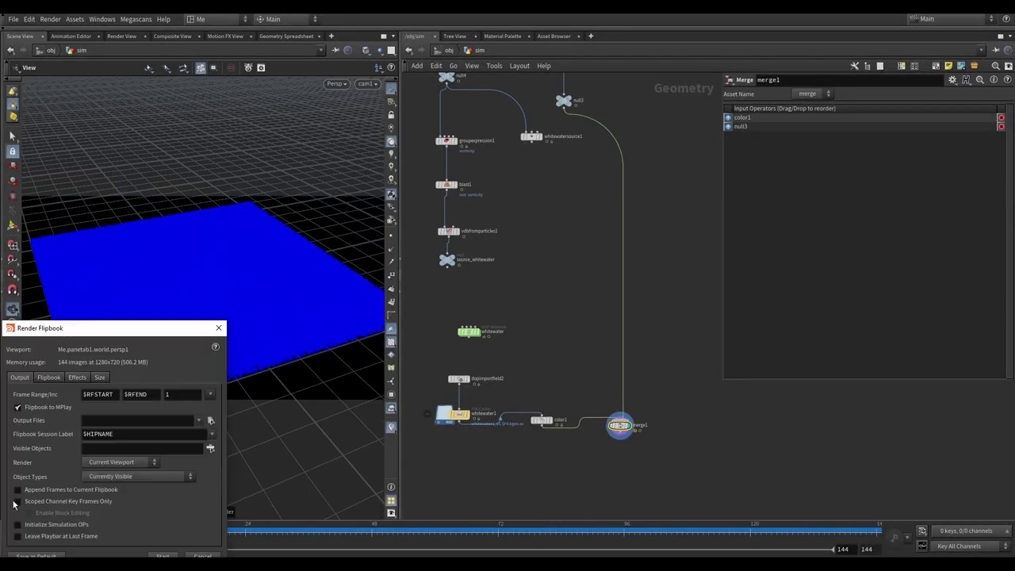
{"action": "left_click", "coordinate": [163, 555]}
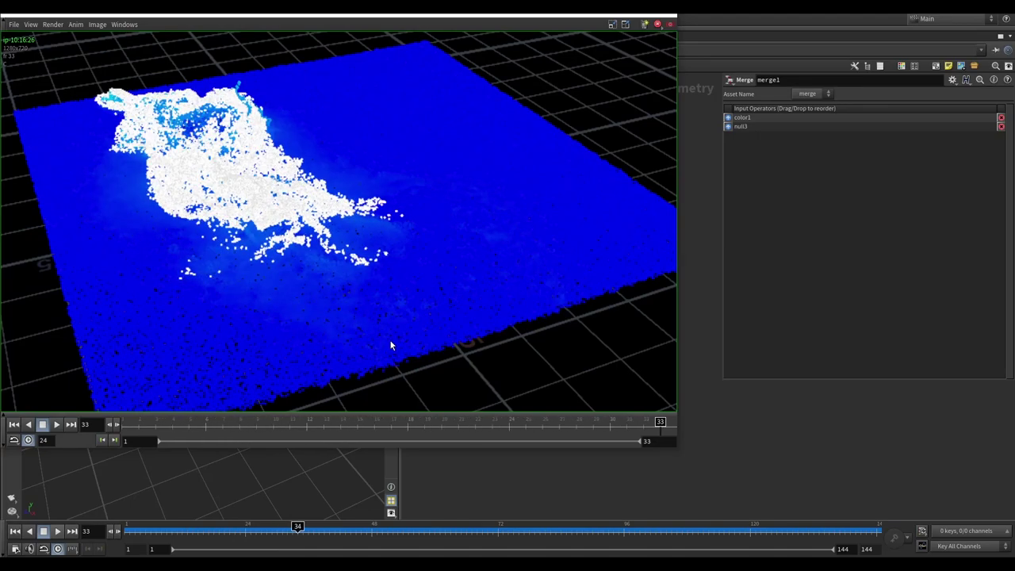
{"action": "scroll", "coordinate": [383, 321], "scroll_direction": "down", "scroll_amount": 2}
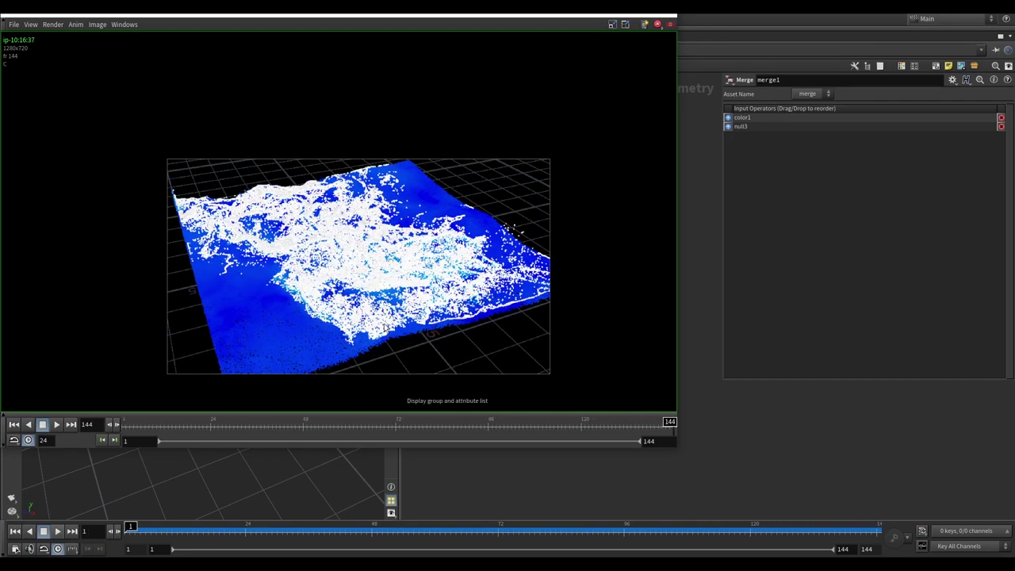
{"action": "scroll", "coordinate": [396, 313], "scroll_direction": "down", "scroll_amount": 2}
{"action": "scroll", "coordinate": [421, 292], "scroll_direction": "up", "scroll_amount": 2}
Resize and close the MPlay window, then rewind the timeline to frame 1
{"action": "left_click_drag", "start_coordinate": [321, 14], "coordinate": [464, 84]}
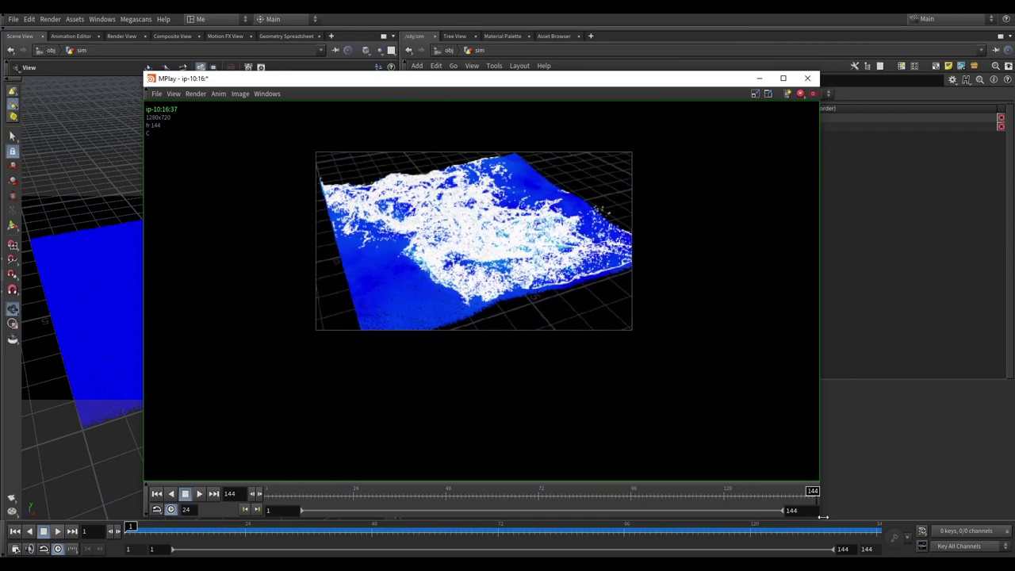
{"action": "left_click_drag", "start_coordinate": [822, 516], "coordinate": [657, 373]}
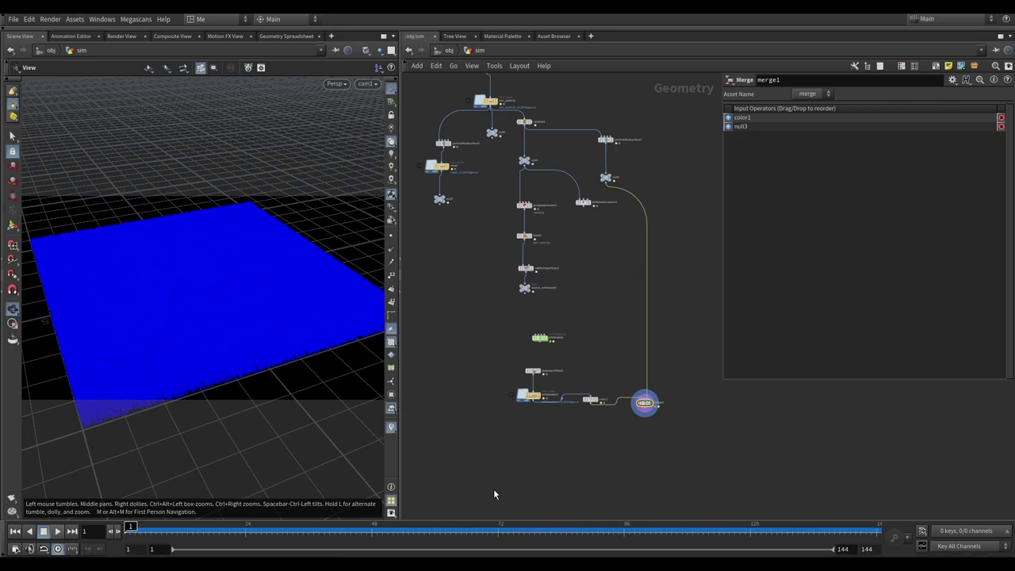
{"action": "middle_click_drag", "start_coordinate": [486, 509], "coordinate": [467, 490]}
{"action": "left_click_drag", "start_coordinate": [248, 525], "coordinate": [93, 511]}
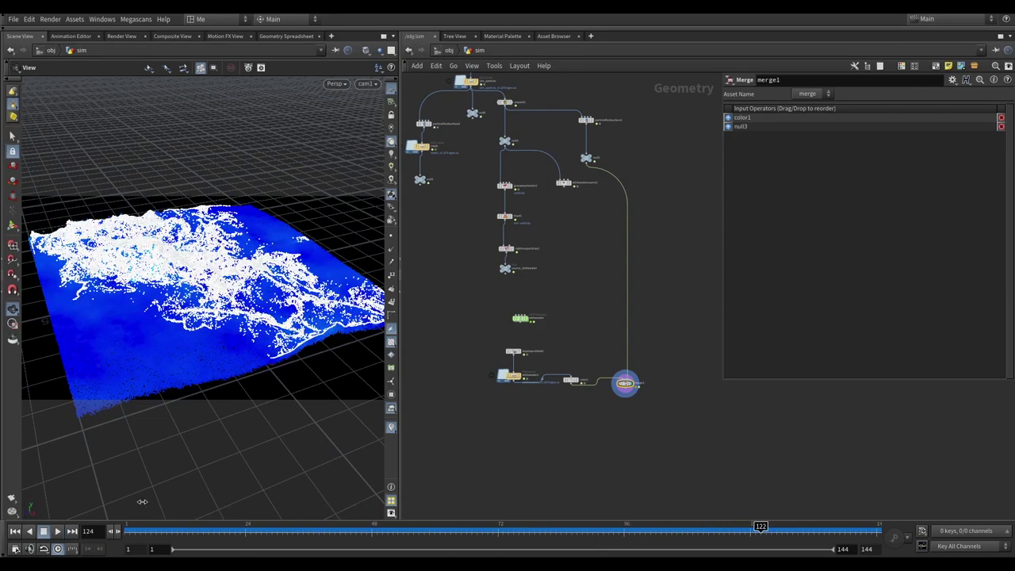
Return to frame 1 and delete the merge1 node in the sim network
{"action": "key", "text": "ctrl+Up"}
{"action": "scroll", "coordinate": [547, 380], "scroll_direction": "up", "scroll_amount": 4}
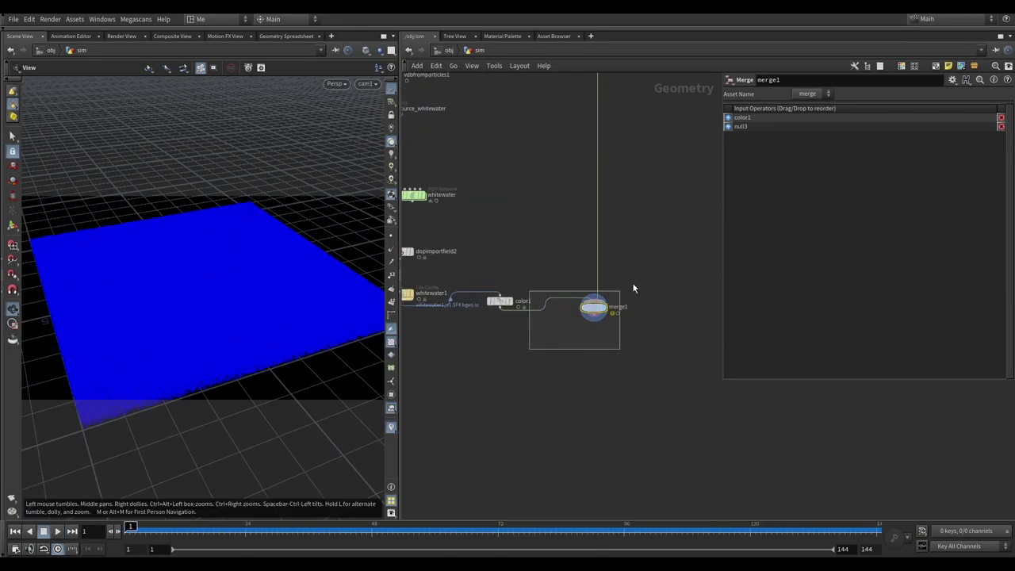
{"action": "key", "text": "Delete"}
{"action": "key", "text": "f"}
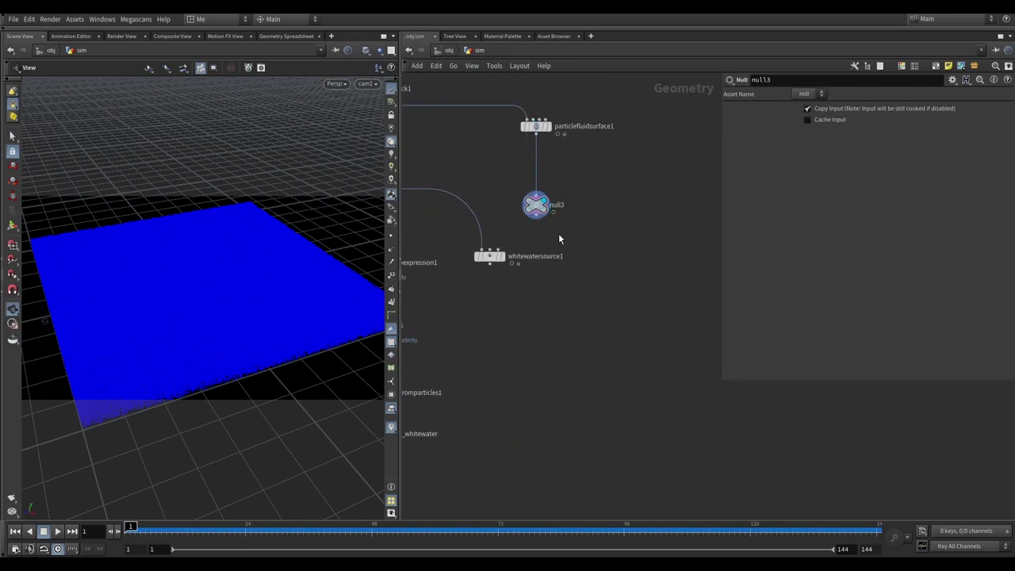
Wire a new null7 output node below the whitewater1 cache and display it
{"action": "scroll", "coordinate": [591, 392], "scroll_direction": "down", "scroll_amount": 3}
{"action": "middle_click_drag", "start_coordinate": [591, 392], "coordinate": [647, 222]}
{"action": "left_click", "coordinate": [544, 356]}
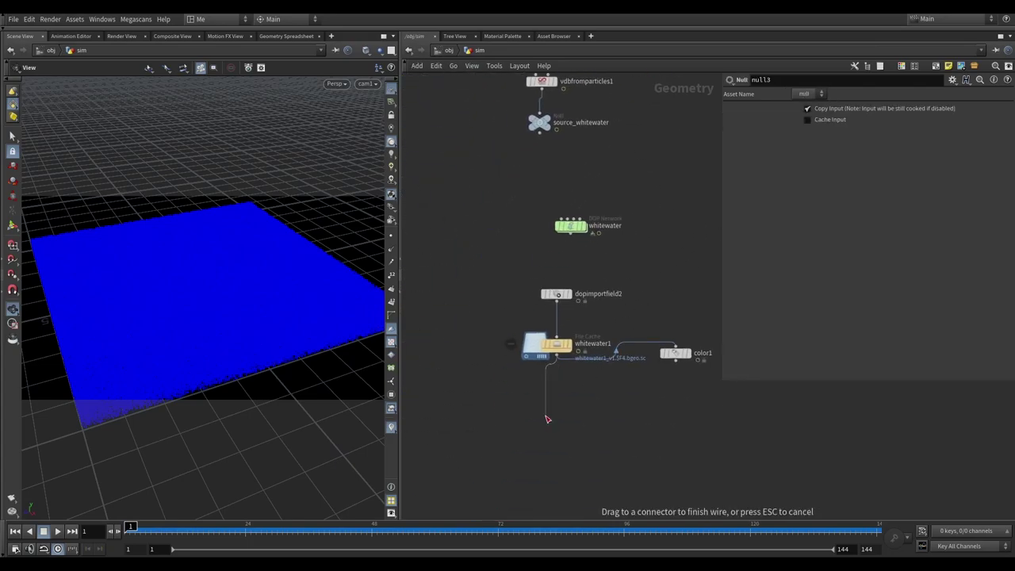
{"action": "key", "text": "Tab"}
{"action": "type", "text": "nul"}
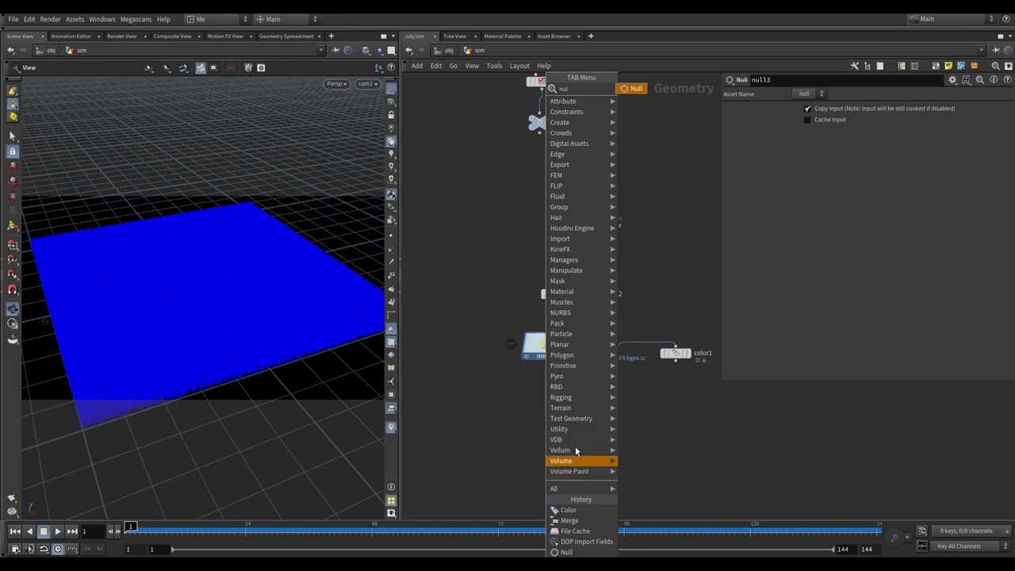
{"action": "key", "text": "Return"}
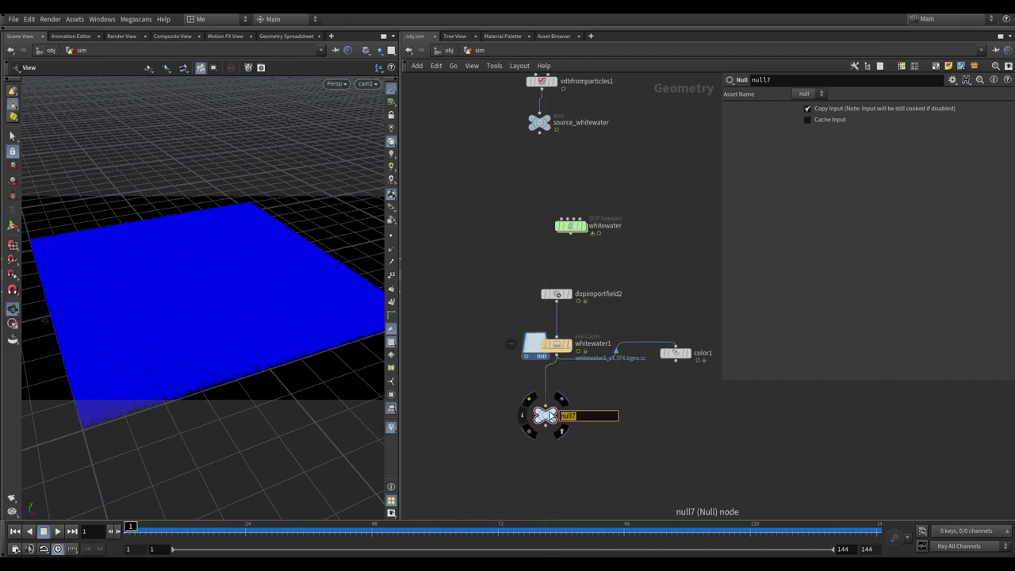
{"action": "left_click", "coordinate": [549, 412]}
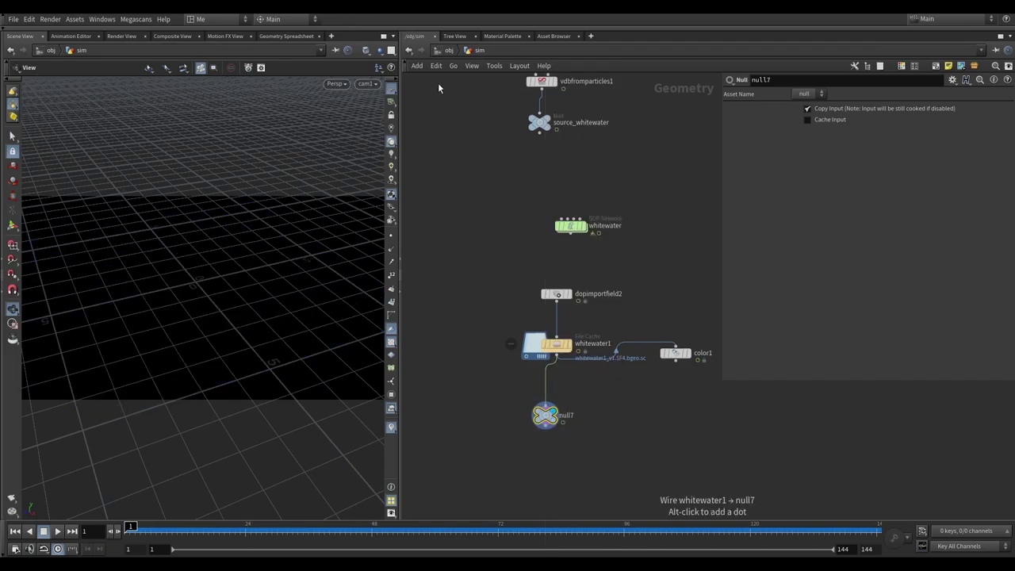
At /obj, create a Geometry object and name it whitewater
{"action": "key", "text": "u"}
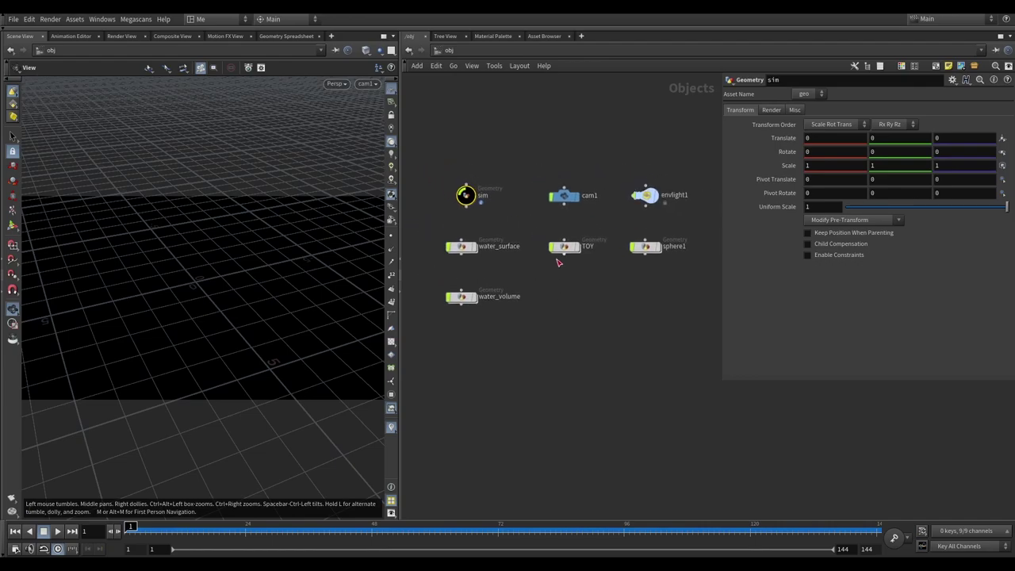
{"action": "key", "text": "Tab"}
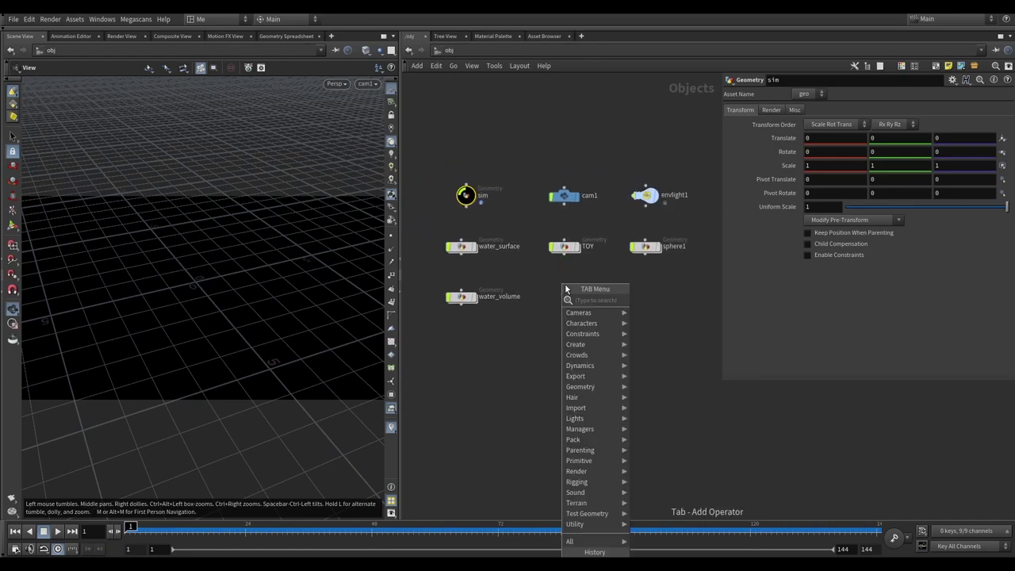
{"action": "type", "text": "geo"}
{"action": "key", "text": "Return"}
{"action": "left_click", "coordinate": [565, 292]}
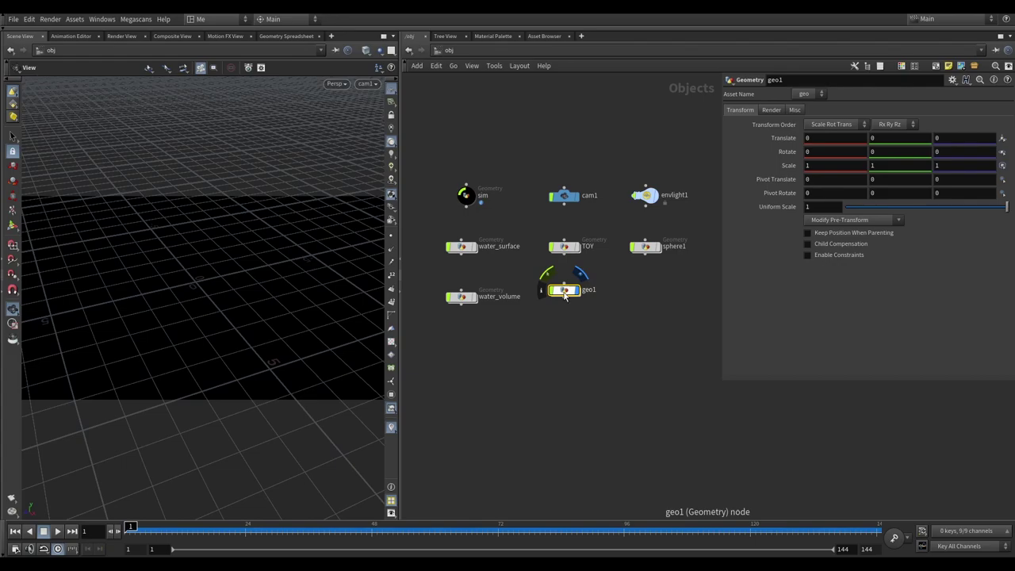
{"action": "left_click", "coordinate": [565, 301]}
{"action": "type", "text": "whitewate"}
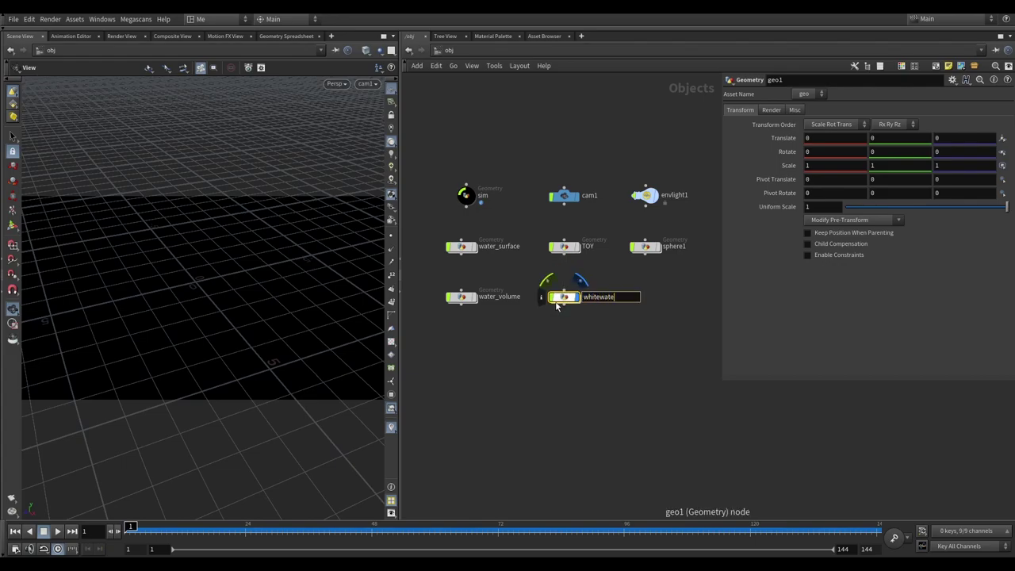
{"action": "type", "text": "r"}
{"action": "key", "text": "Return"}
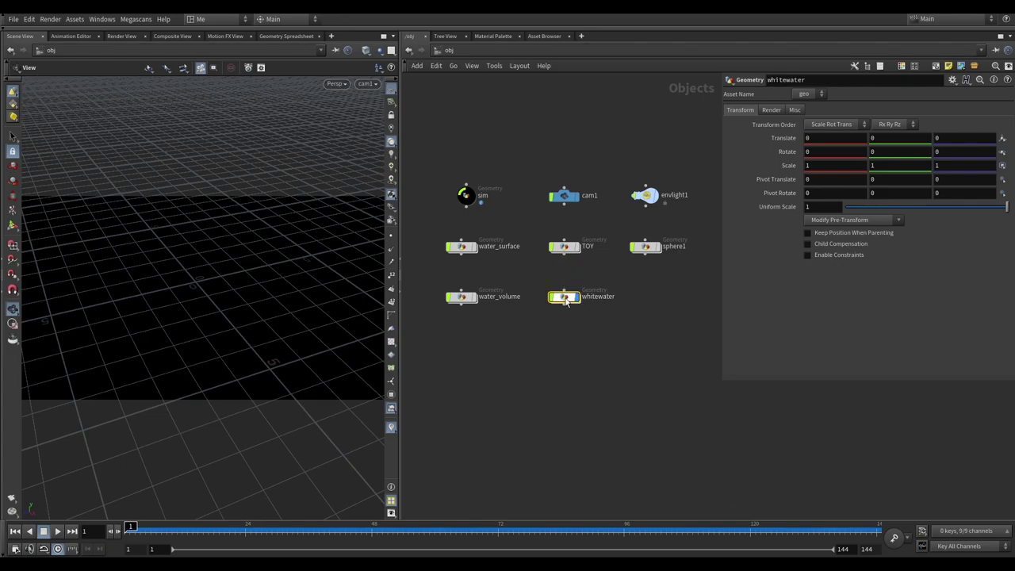
Inside whitewater, add an Object Merge pulling in /obj/sim/null7, then return to /obj
{"action": "double_click", "coordinate": [566, 299]}
{"action": "key", "text": "Tab"}
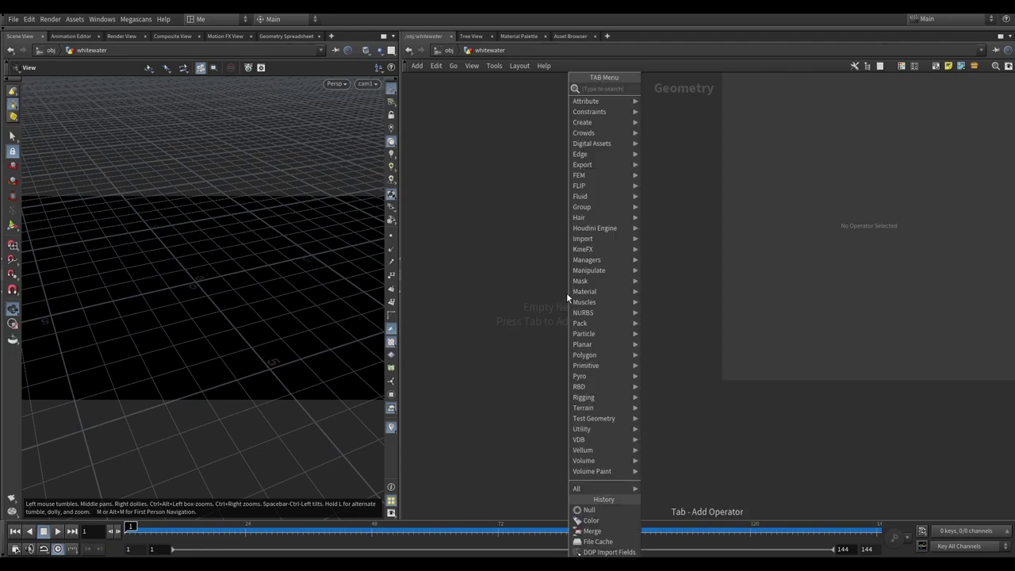
{"action": "type", "text": "obj"}
{"action": "left_click", "coordinate": [672, 89]}
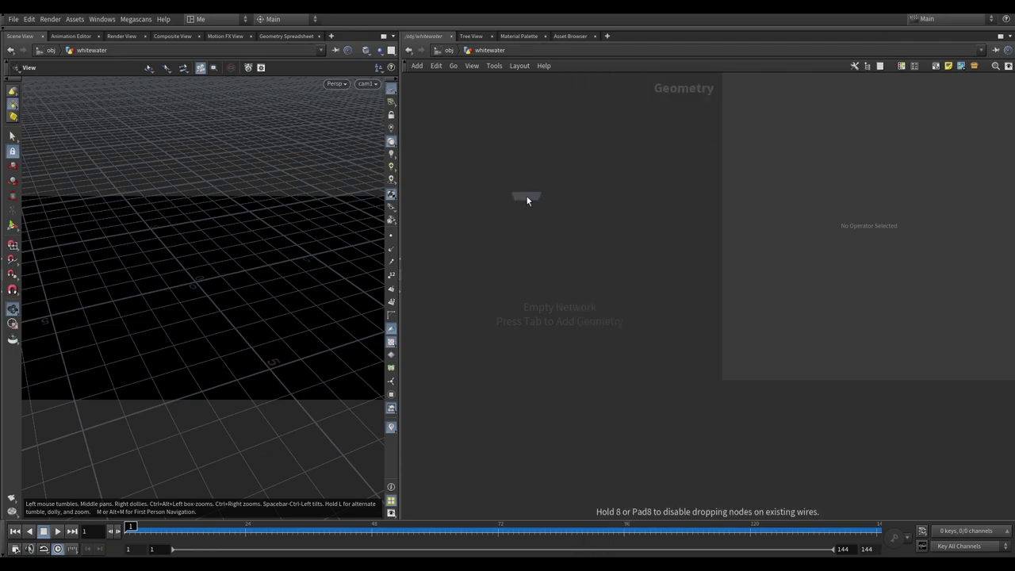
{"action": "left_click", "coordinate": [526, 196]}
{"action": "type", "text": "/obj/sim/null7"}
{"action": "key", "text": "Return"}
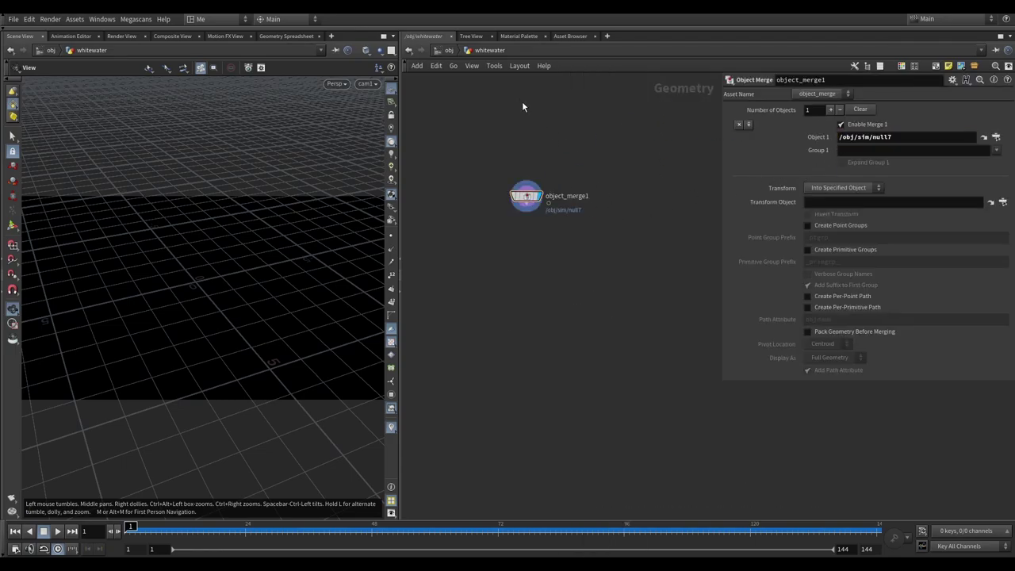
{"action": "left_click", "coordinate": [449, 50]}
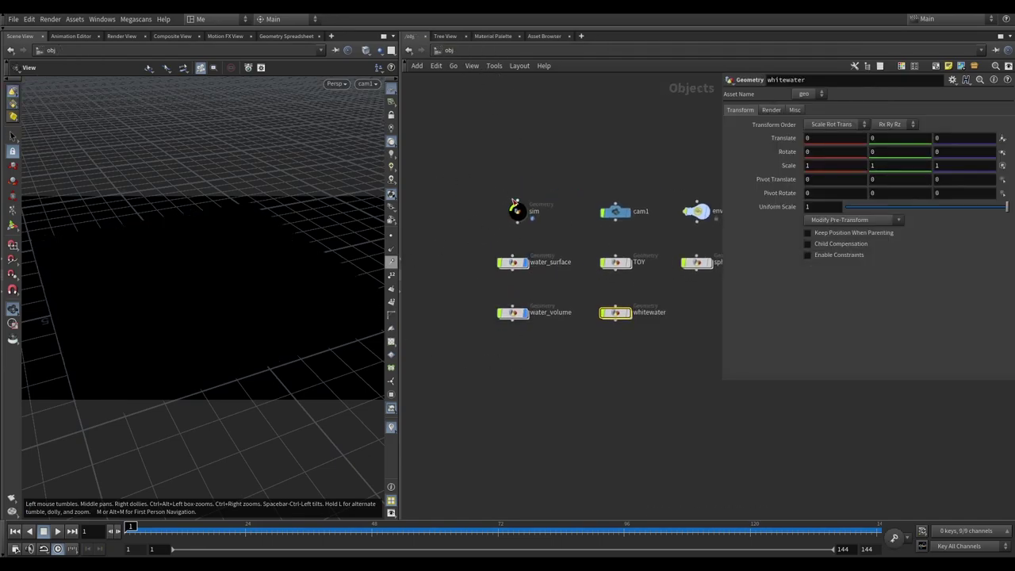
Show the TOY object and run a quick test render in the Render View, then stop it
{"action": "left_click", "coordinate": [624, 271]}
{"action": "middle_click_drag", "start_coordinate": [543, 282], "coordinate": [527, 264]}
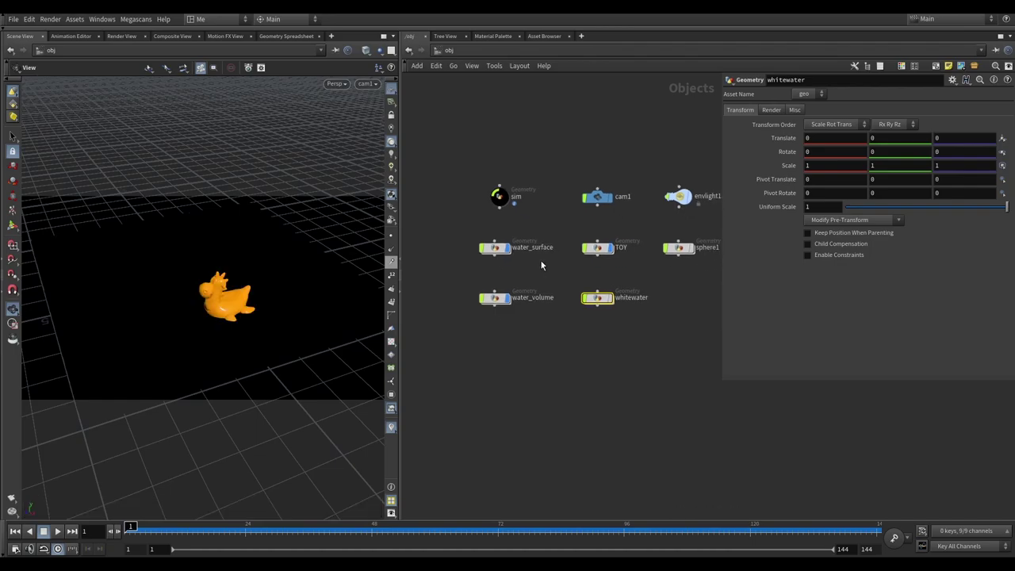
{"action": "left_click", "coordinate": [119, 35]}
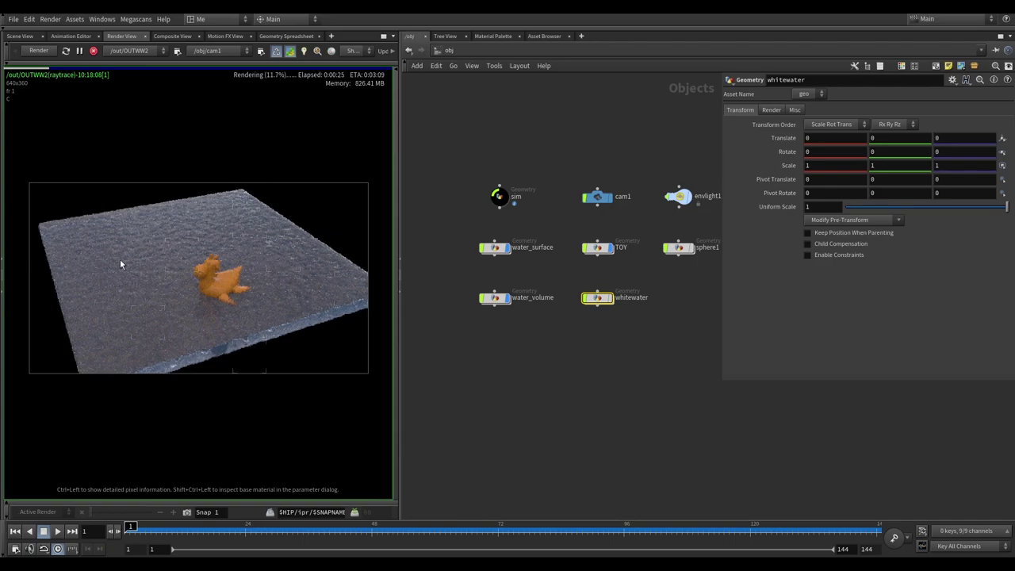
{"action": "left_click", "coordinate": [93, 49]}
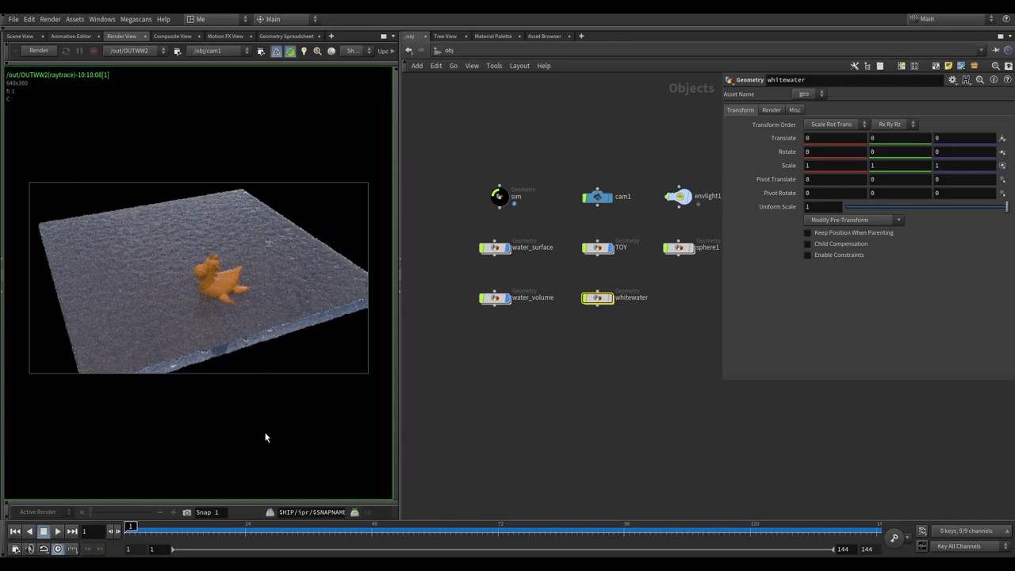
In the Scene View, display only the whitewater particles, hiding water surface and TOY, at frame 67
{"action": "left_click", "coordinate": [408, 528]}
{"action": "left_click", "coordinate": [22, 35]}
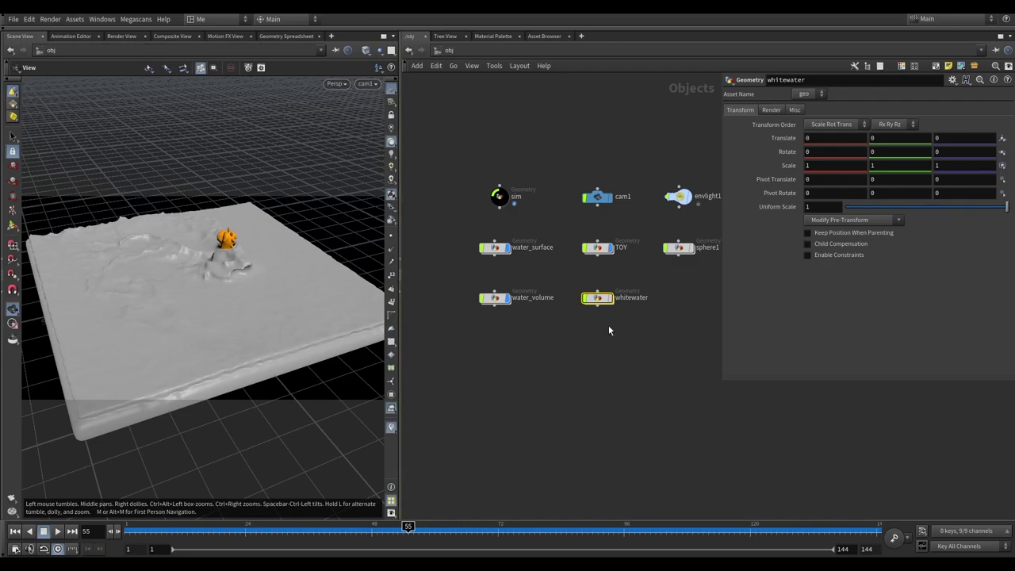
{"action": "left_click", "coordinate": [608, 297]}
{"action": "left_click", "coordinate": [507, 247]}
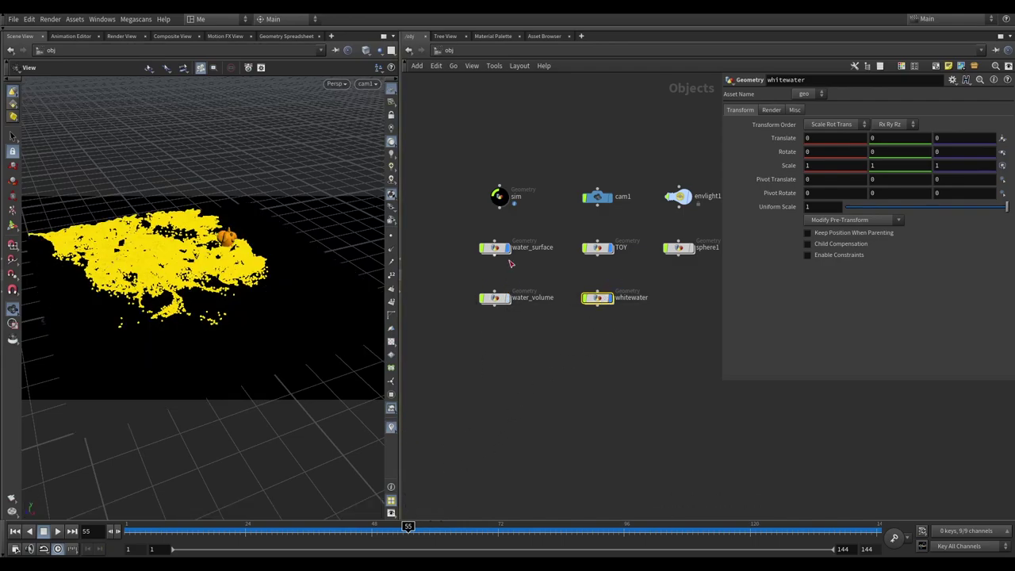
{"action": "left_click", "coordinate": [608, 247]}
{"action": "left_click", "coordinate": [553, 467]}
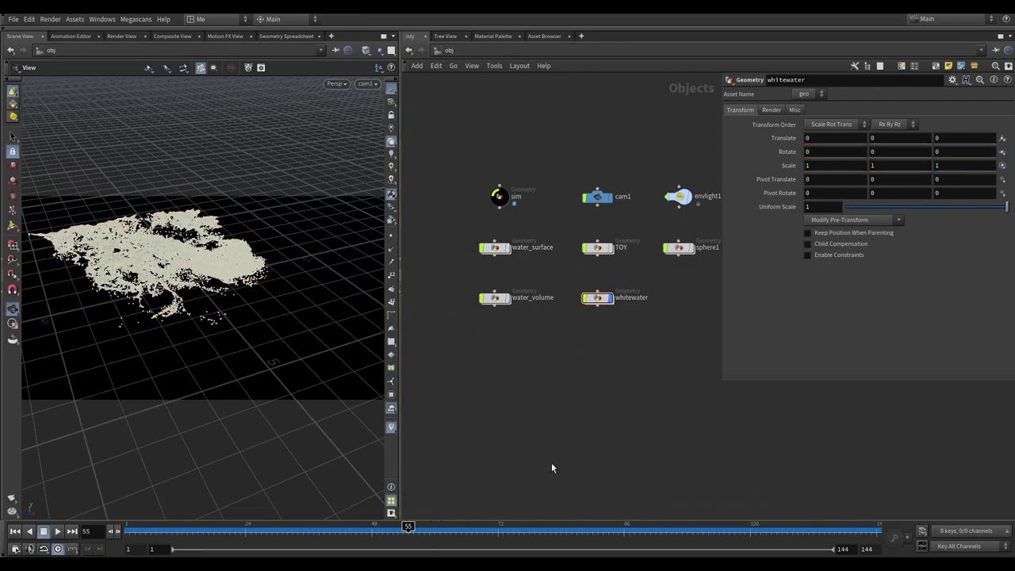
{"action": "left_click_drag", "start_coordinate": [409, 536], "coordinate": [471, 531]}
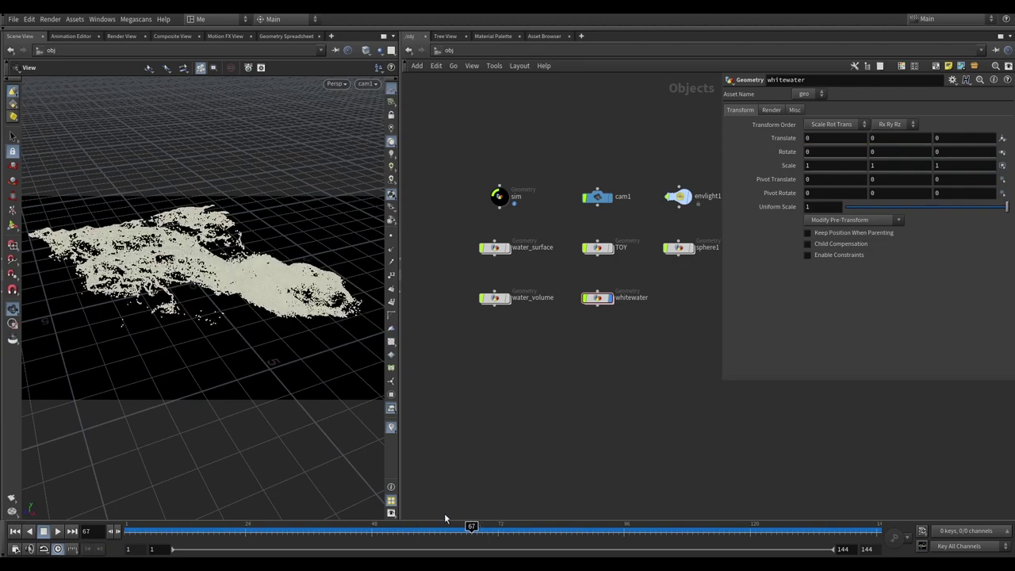
{"action": "key", "text": "h"}
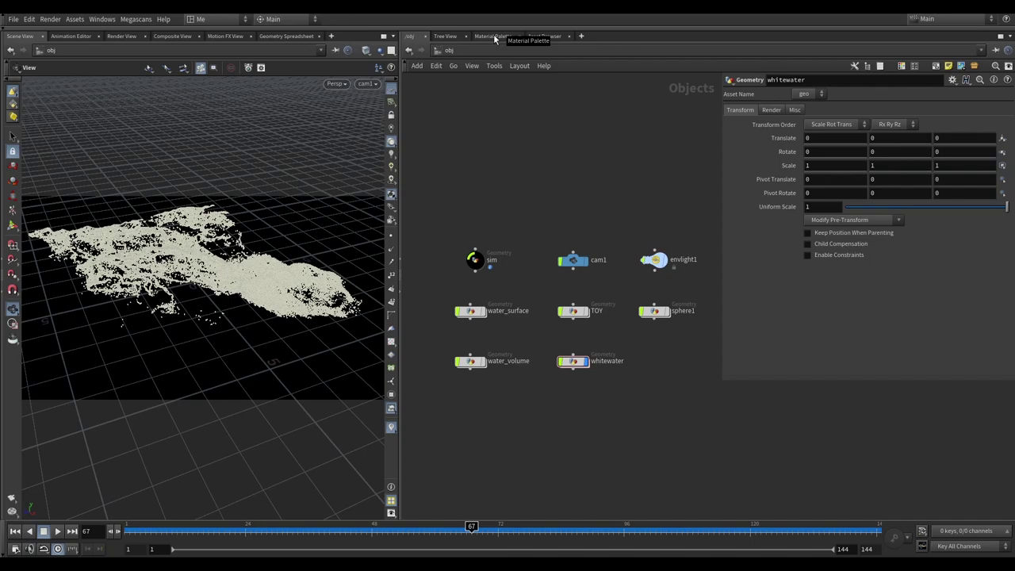
Arrange the principled shader nodes beside basicliquid and uniformvolume in /mat
{"action": "left_click_drag", "start_coordinate": [555, 280], "coordinate": [595, 163]}
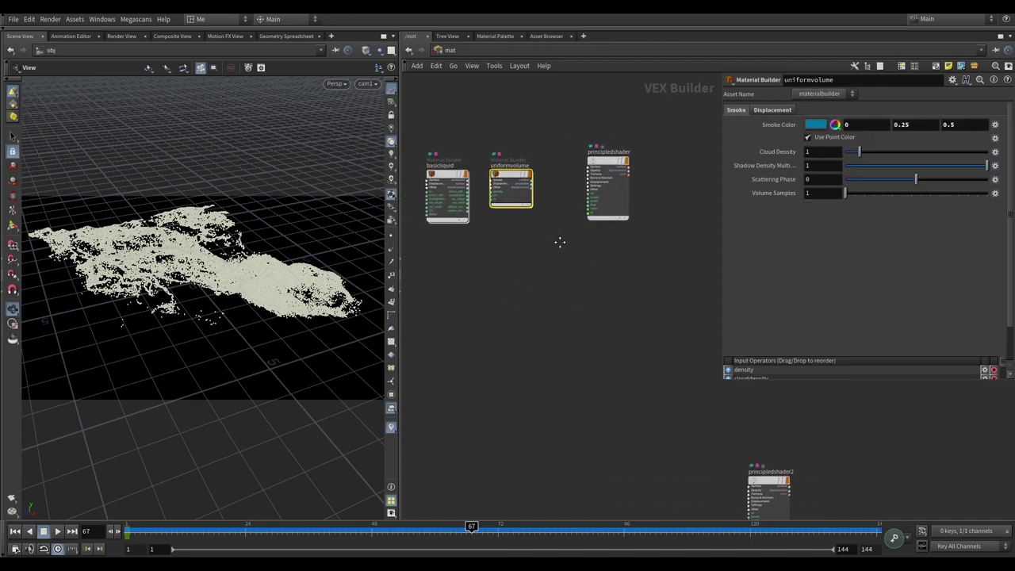
{"action": "left_click", "coordinate": [466, 184]}
{"action": "left_click", "coordinate": [533, 184]}
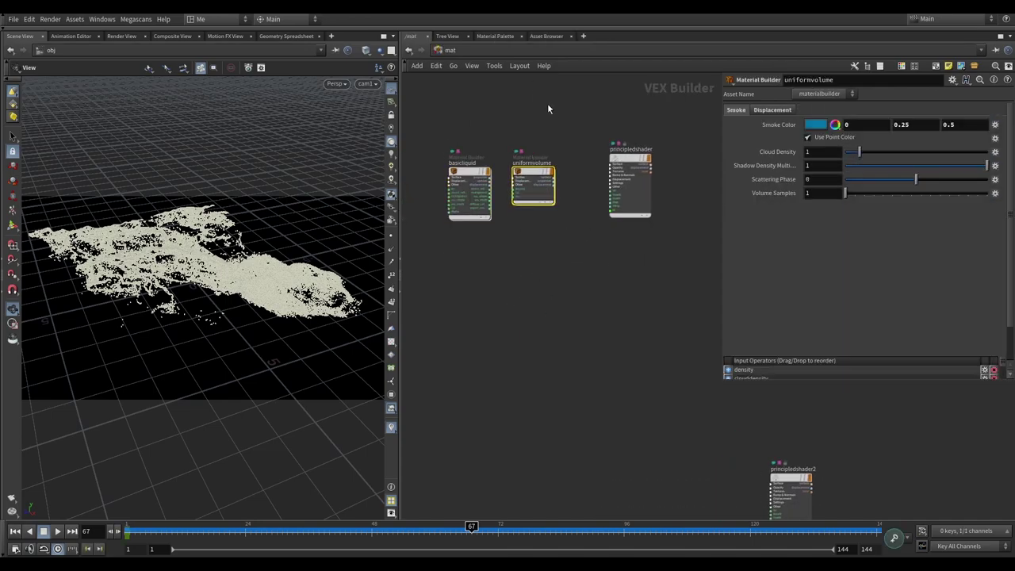
{"action": "left_click", "coordinate": [550, 155]}
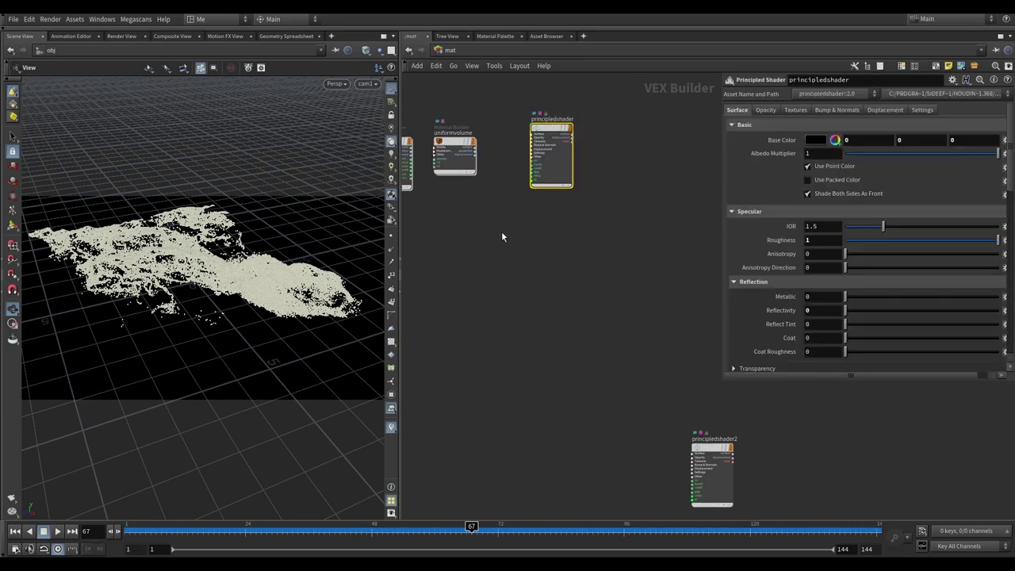
{"action": "left_click", "coordinate": [454, 155]}
{"action": "left_click_drag", "start_coordinate": [551, 151], "coordinate": [547, 170]}
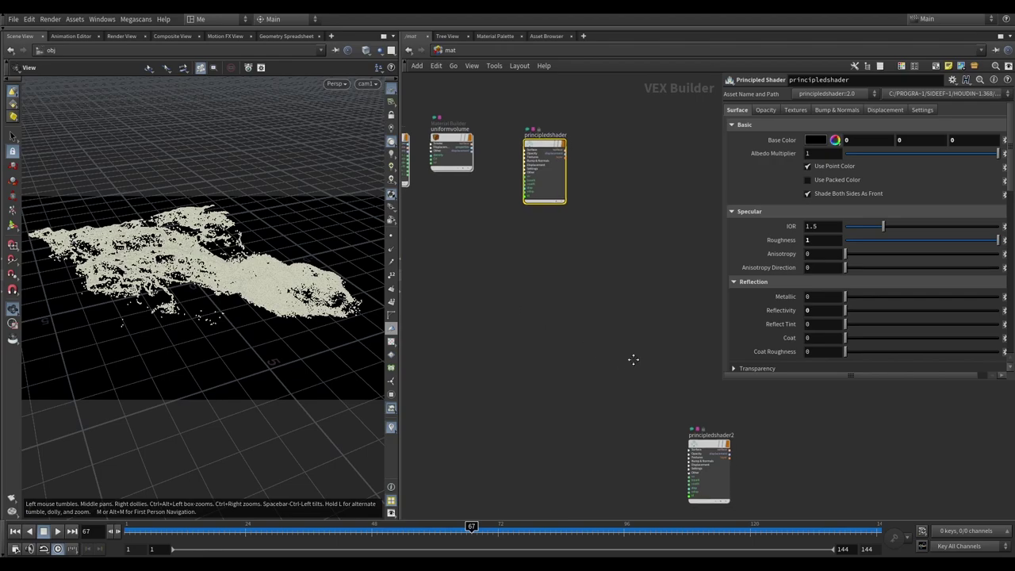
{"action": "middle_click_drag", "start_coordinate": [634, 358], "coordinate": [551, 298]}
{"action": "left_click_drag", "start_coordinate": [626, 393], "coordinate": [533, 97]}
{"action": "middle_click_drag", "start_coordinate": [509, 229], "coordinate": [559, 344]}
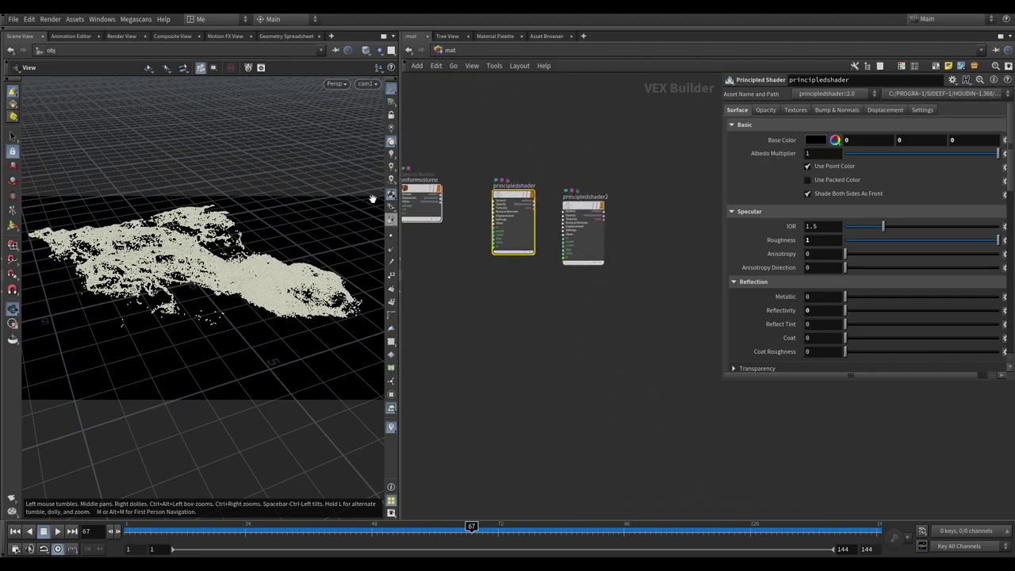
{"action": "left_click", "coordinate": [571, 208]}
{"action": "scroll", "coordinate": [569, 204], "scroll_direction": "up", "scroll_amount": 5}
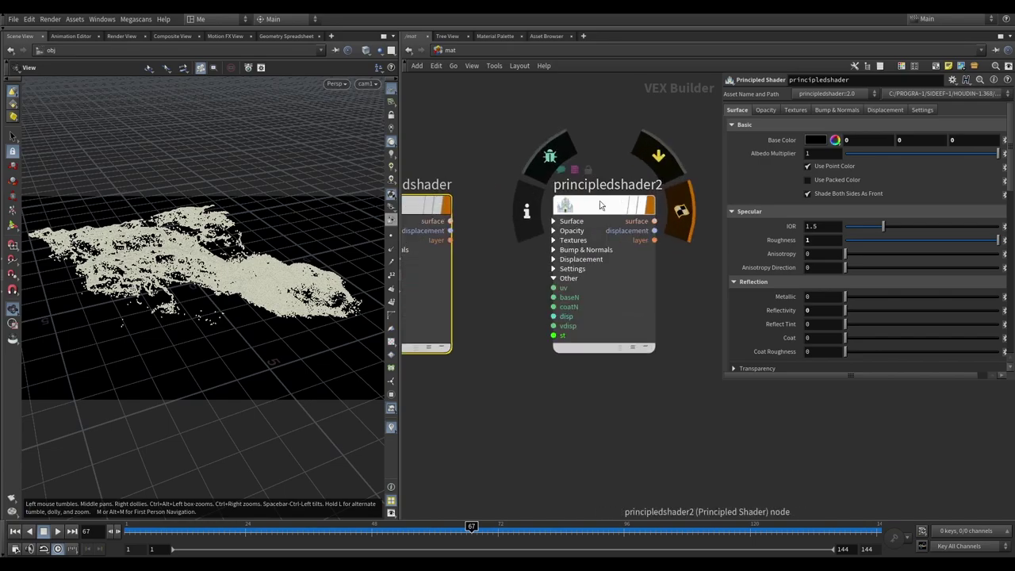
{"action": "scroll", "coordinate": [539, 153], "scroll_direction": "down", "scroll_amount": 5}
{"action": "key", "text": "l"}
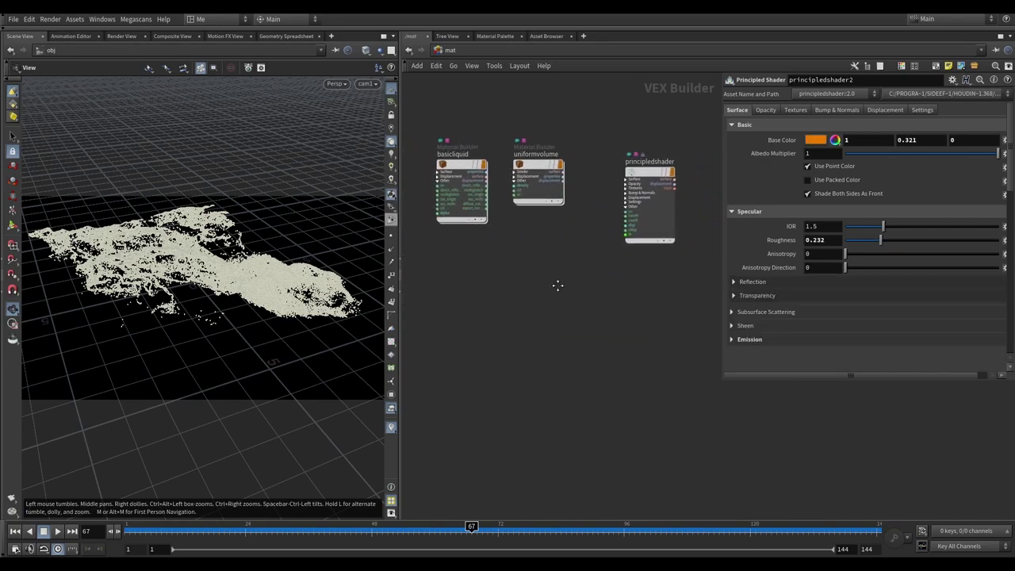
Add a Principled Shader named WW with white base colour and roughness 0.723
{"action": "key", "text": "Tab"}
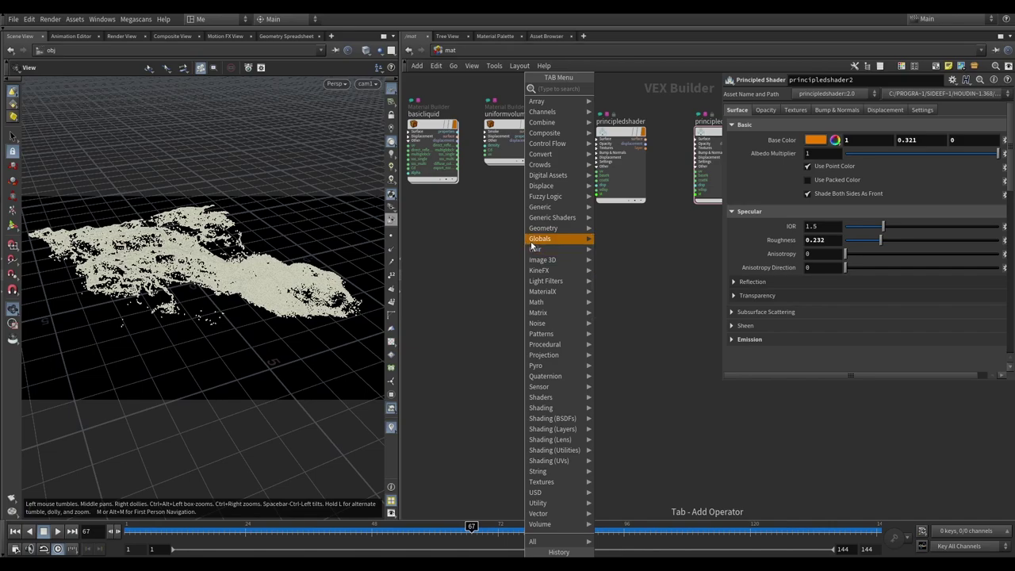
{"action": "type", "text": "prin"}
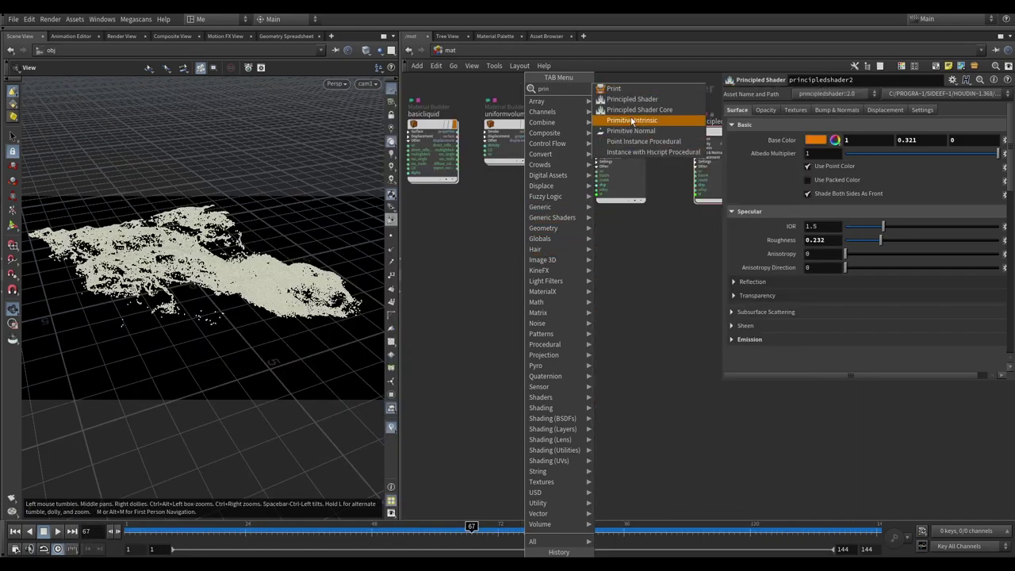
{"action": "left_click", "coordinate": [632, 99]}
{"action": "left_click", "coordinate": [507, 262]}
{"action": "scroll", "coordinate": [491, 285], "scroll_direction": "up", "scroll_amount": 3}
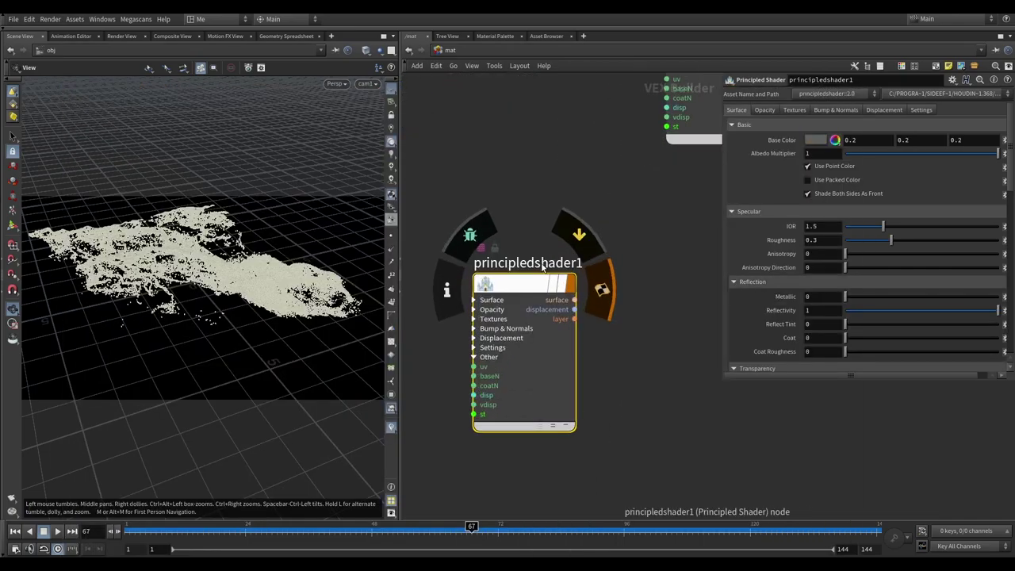
{"action": "type", "text": "WW"}
{"action": "key", "text": "Return"}
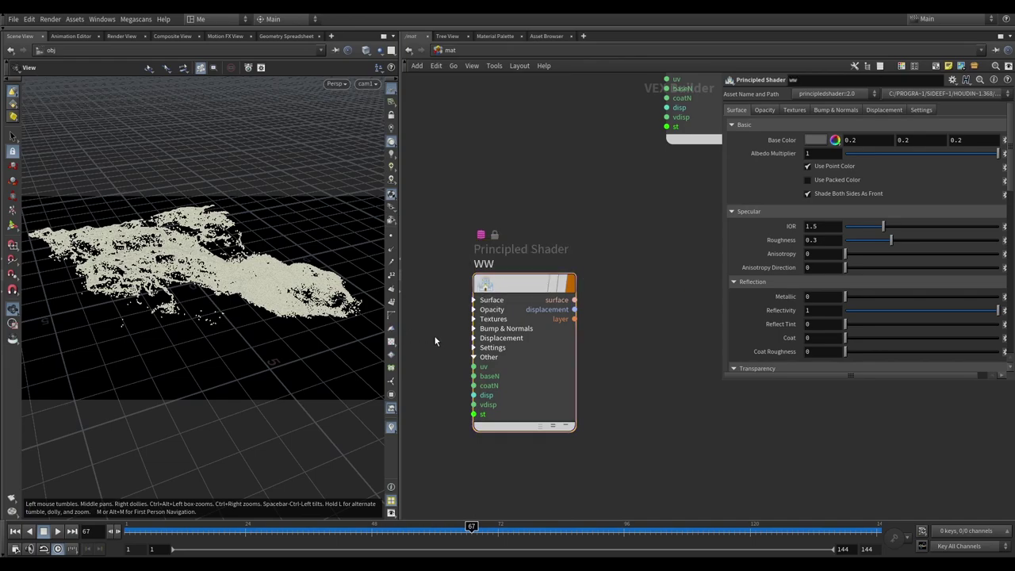
{"action": "left_click", "coordinate": [815, 139]}
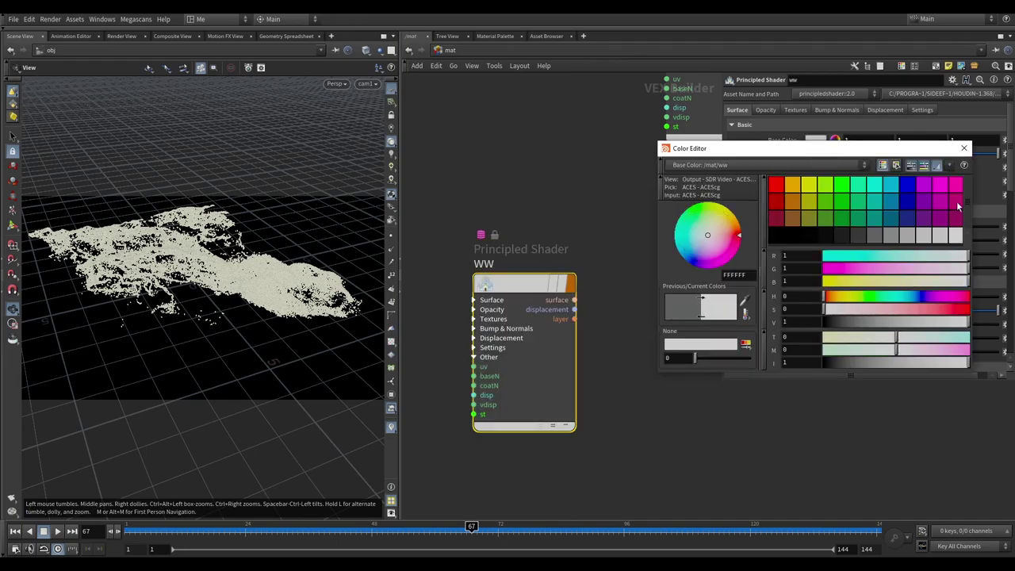
{"action": "left_click", "coordinate": [964, 150]}
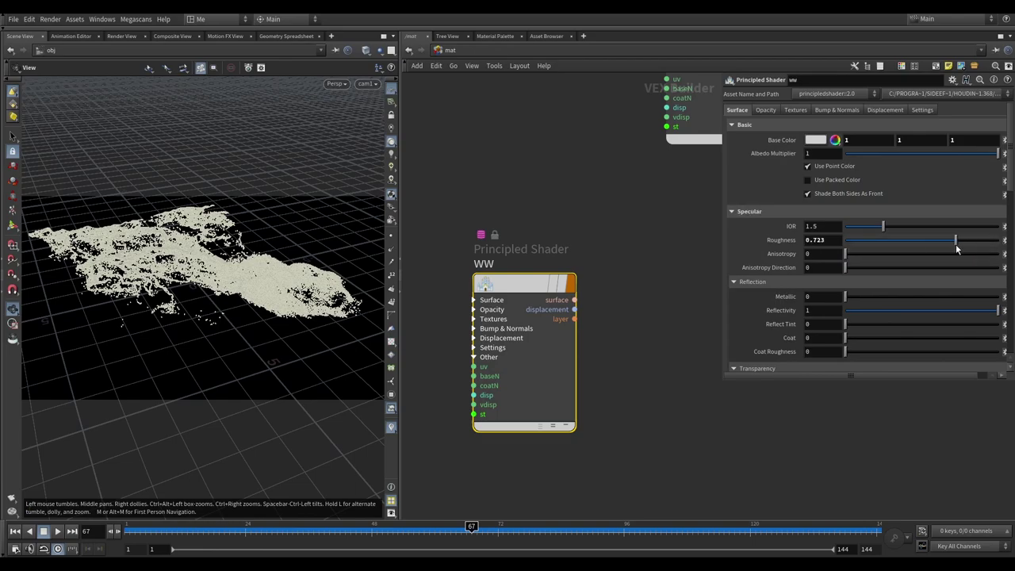
{"action": "scroll", "coordinate": [672, 211], "scroll_direction": "down", "scroll_amount": 3}
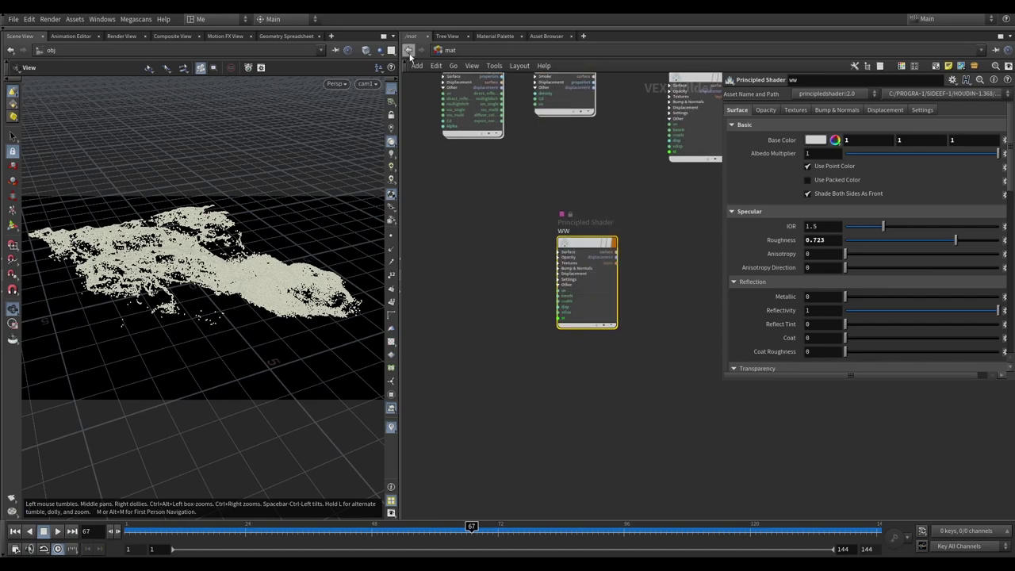
Assign /mat/ww as the whitewater object's render material and view the render
{"action": "left_click", "coordinate": [409, 51]}
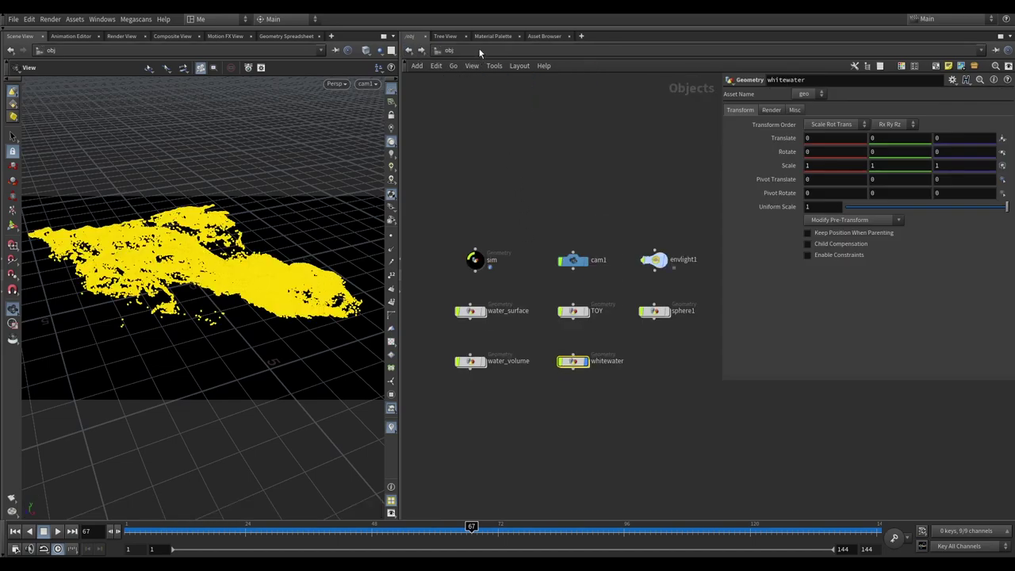
{"action": "left_click", "coordinate": [771, 110]}
{"action": "left_click", "coordinate": [1001, 126]}
{"action": "left_click", "coordinate": [908, 79]}
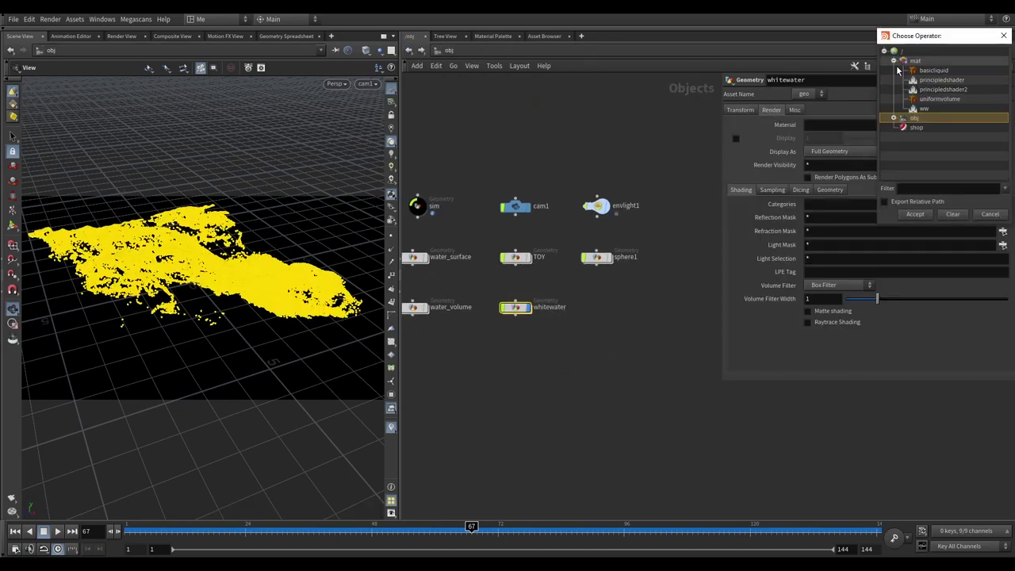
{"action": "double_click", "coordinate": [931, 121]}
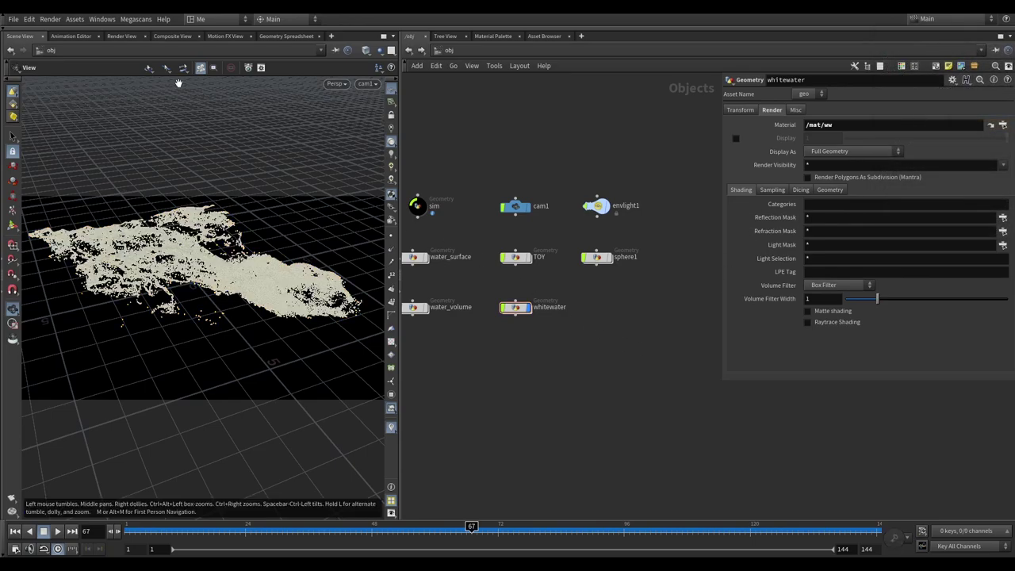
{"action": "left_click", "coordinate": [122, 35]}
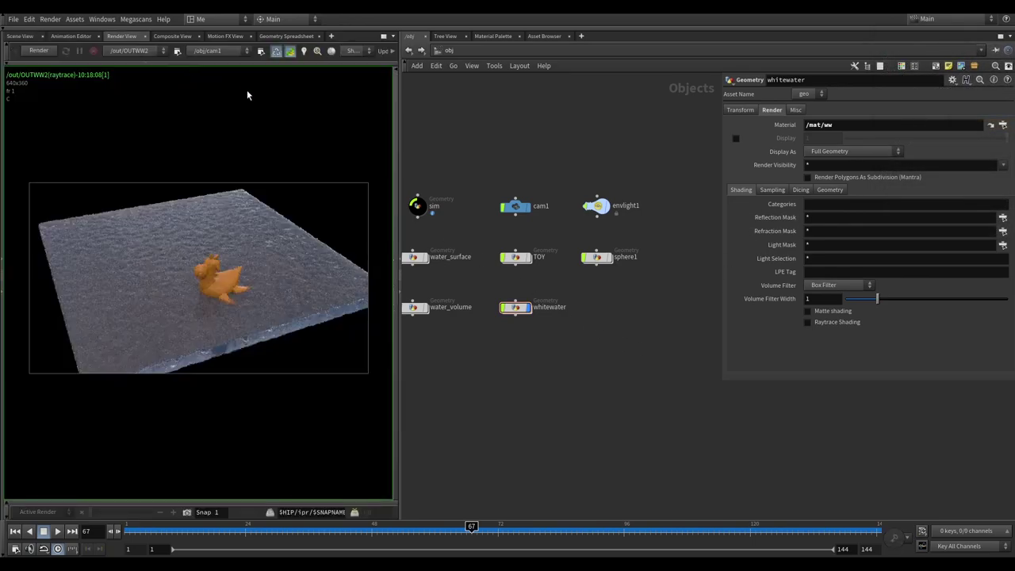
Start a render and turn on Velocity Blur in the whitewater object's sampling settings
{"action": "left_click", "coordinate": [43, 50]}
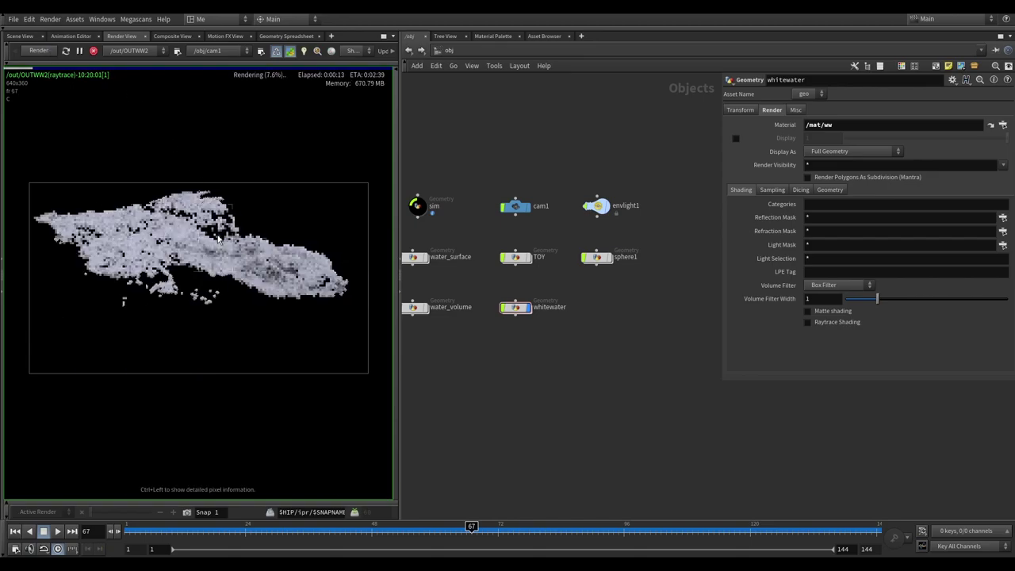
{"action": "scroll", "coordinate": [191, 242], "scroll_direction": "up", "scroll_amount": 2}
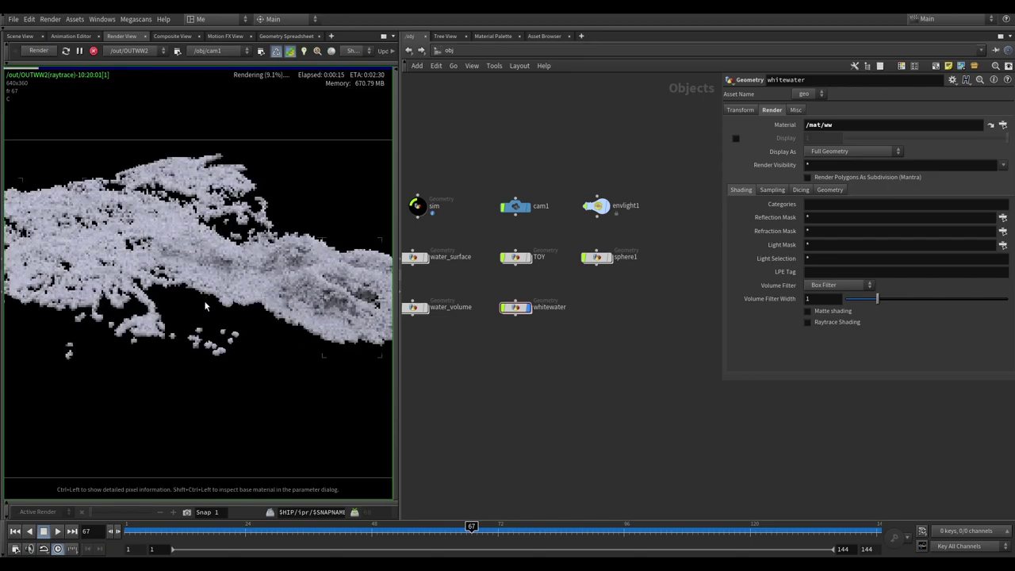
{"action": "scroll", "coordinate": [198, 297], "scroll_direction": "down", "scroll_amount": 1}
{"action": "scroll", "coordinate": [179, 278], "scroll_direction": "up", "scroll_amount": 2}
{"action": "scroll", "coordinate": [147, 248], "scroll_direction": "down", "scroll_amount": 2}
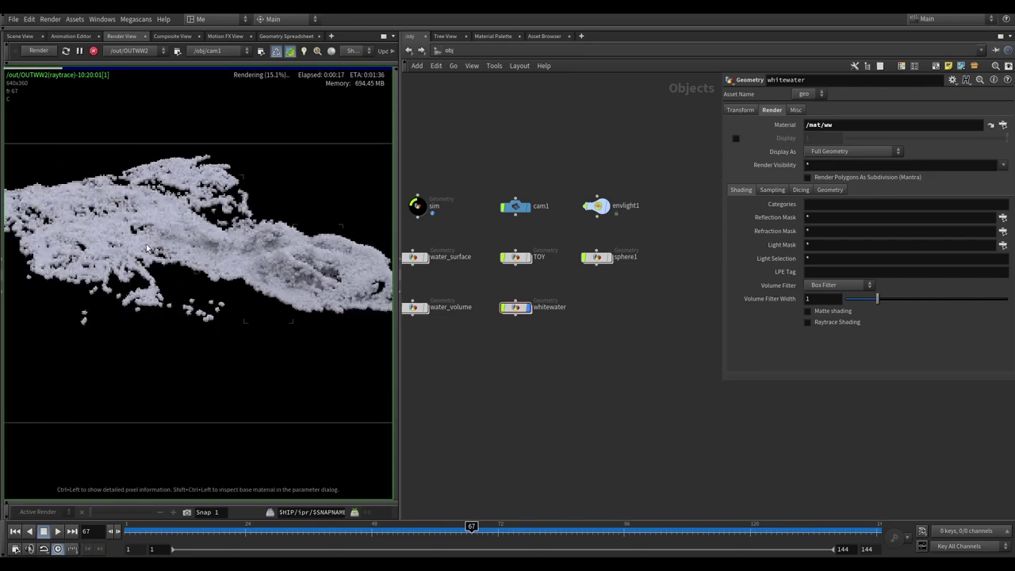
{"action": "scroll", "coordinate": [147, 248], "scroll_direction": "down", "scroll_amount": 1}
{"action": "scroll", "coordinate": [526, 333], "scroll_direction": "up", "scroll_amount": 3}
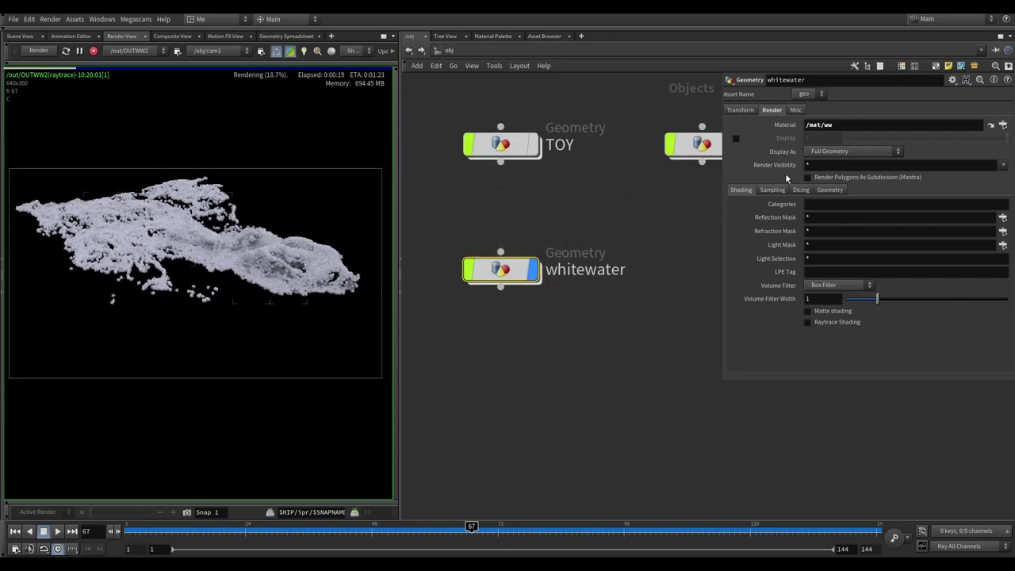
{"action": "left_click", "coordinate": [830, 191]}
{"action": "left_click", "coordinate": [773, 189]}
{"action": "left_click", "coordinate": [838, 204]}
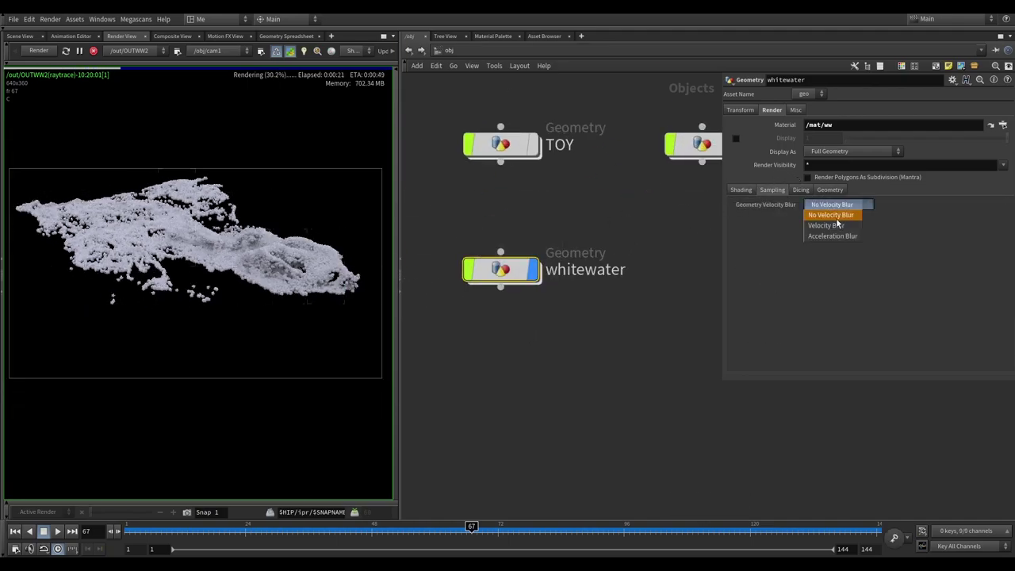
{"action": "left_click", "coordinate": [832, 227]}
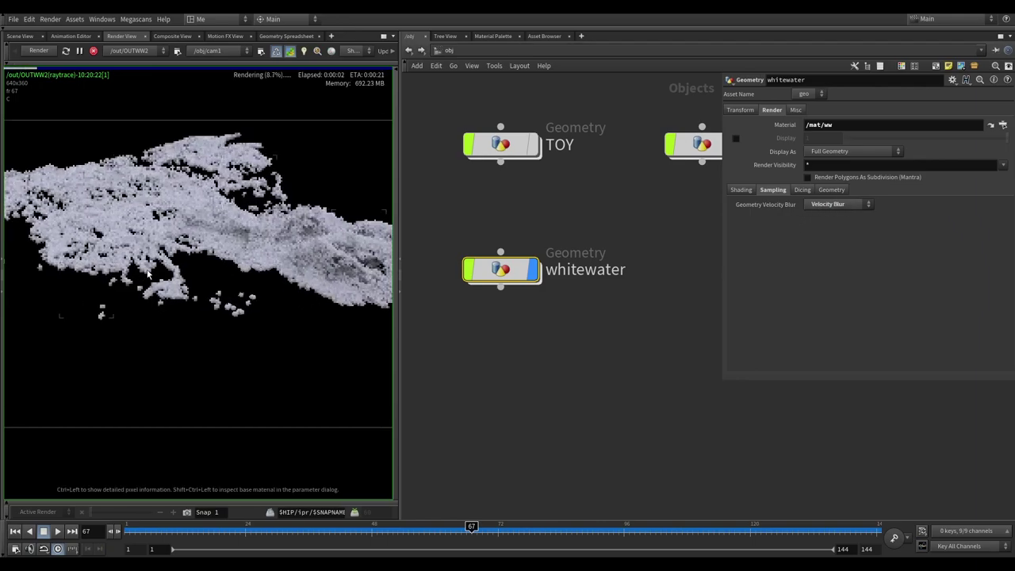
Set the whitewater Point Scale to 0.08 and bring up the Material Palette
{"action": "left_click", "coordinate": [830, 189]}
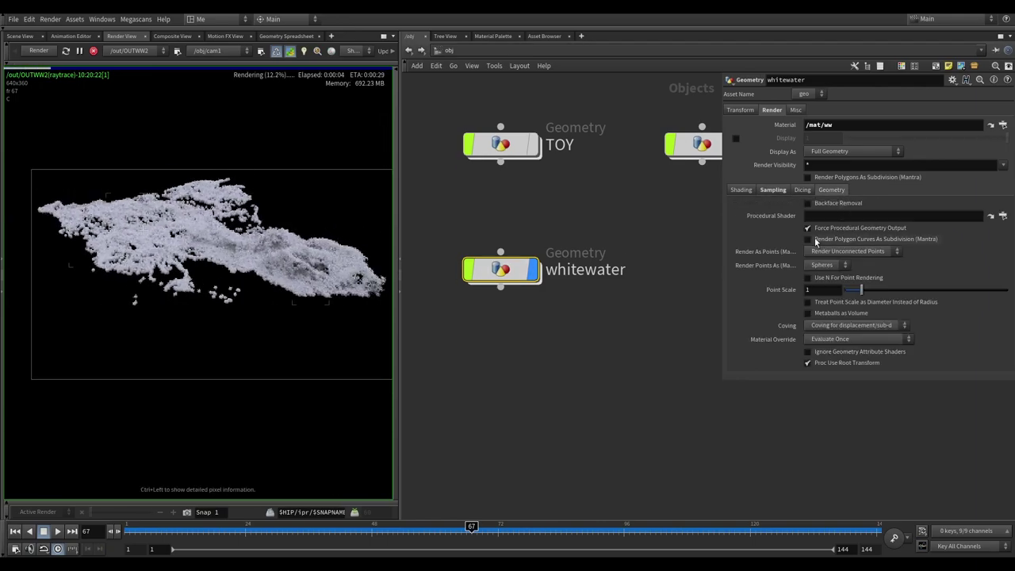
{"action": "left_click", "coordinate": [823, 290]}
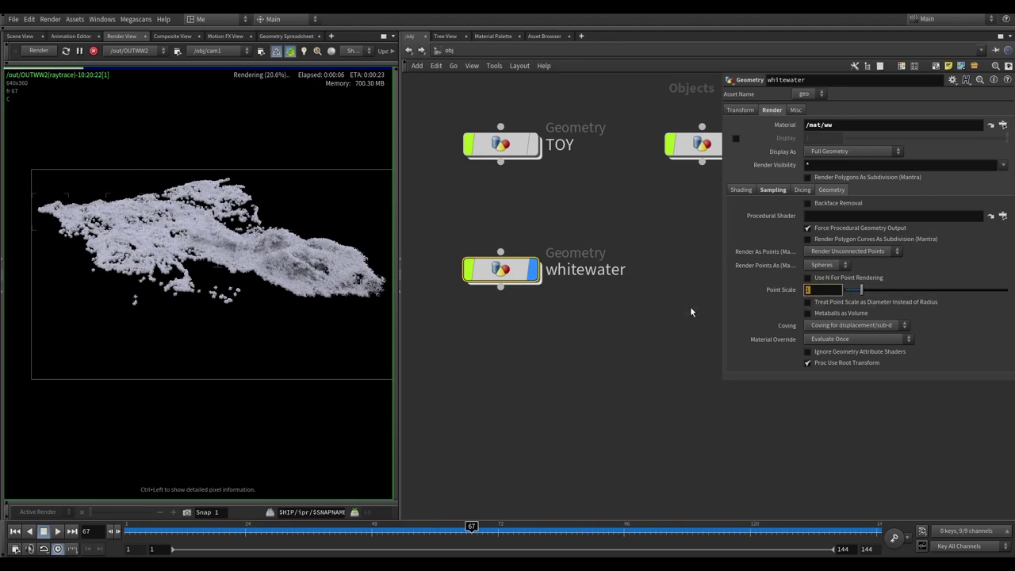
{"action": "type", "text": "0.1"}
{"action": "key", "text": "Return"}
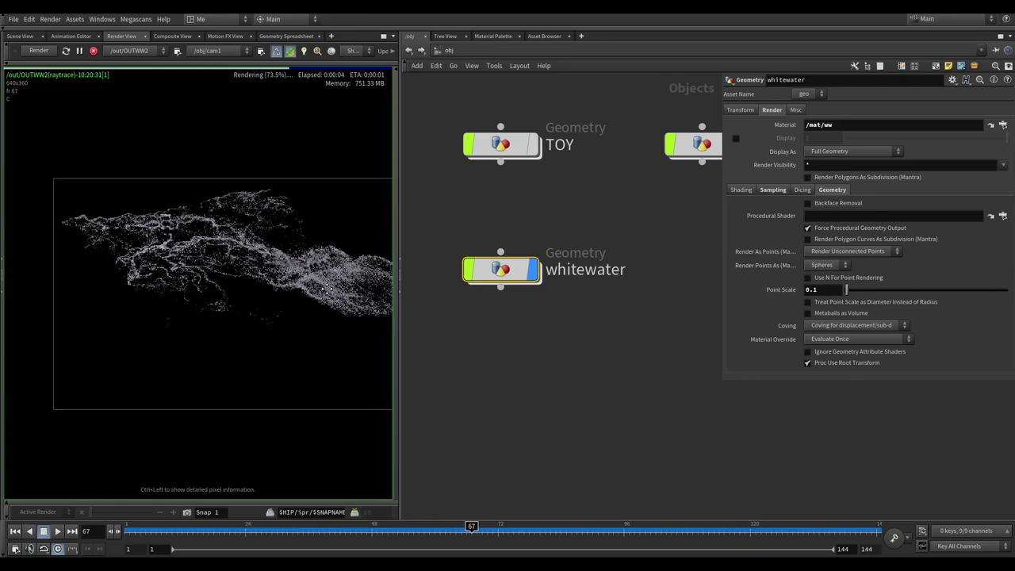
{"action": "scroll", "coordinate": [324, 303], "scroll_direction": "up", "scroll_amount": 2}
{"action": "scroll", "coordinate": [243, 284], "scroll_direction": "up", "scroll_amount": 2}
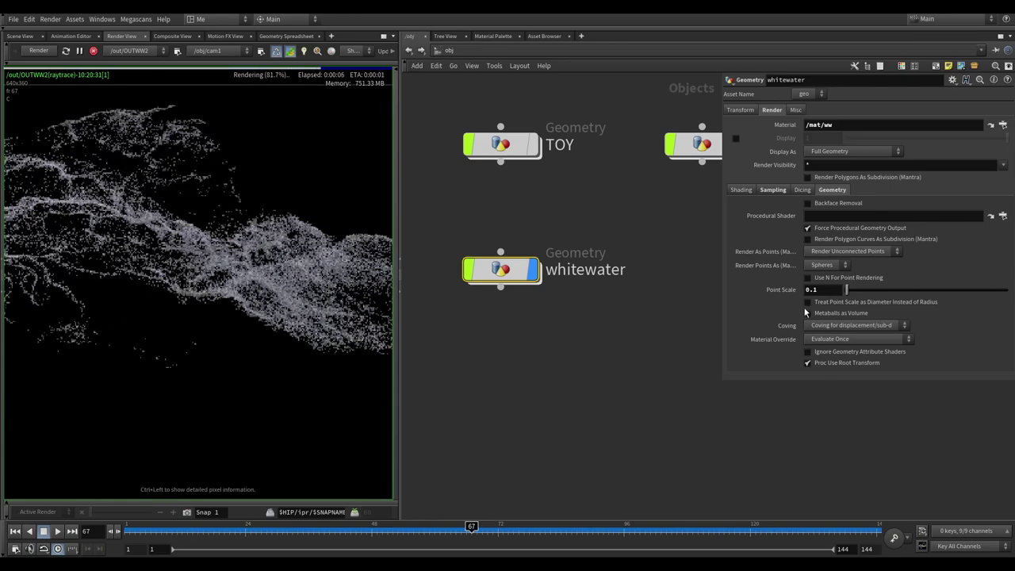
{"action": "type", "text": "05"}
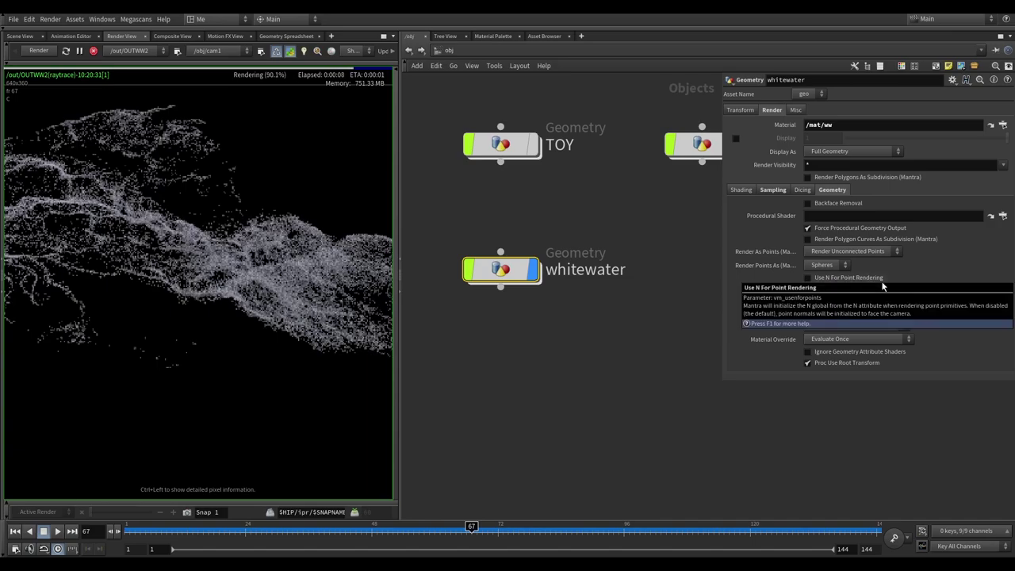
{"action": "key", "text": "Return"}
{"action": "scroll", "coordinate": [225, 283], "scroll_direction": "down", "scroll_amount": 4}
{"action": "scroll", "coordinate": [224, 283], "scroll_direction": "down", "scroll_amount": 1}
{"action": "type", "text": "0.08"}
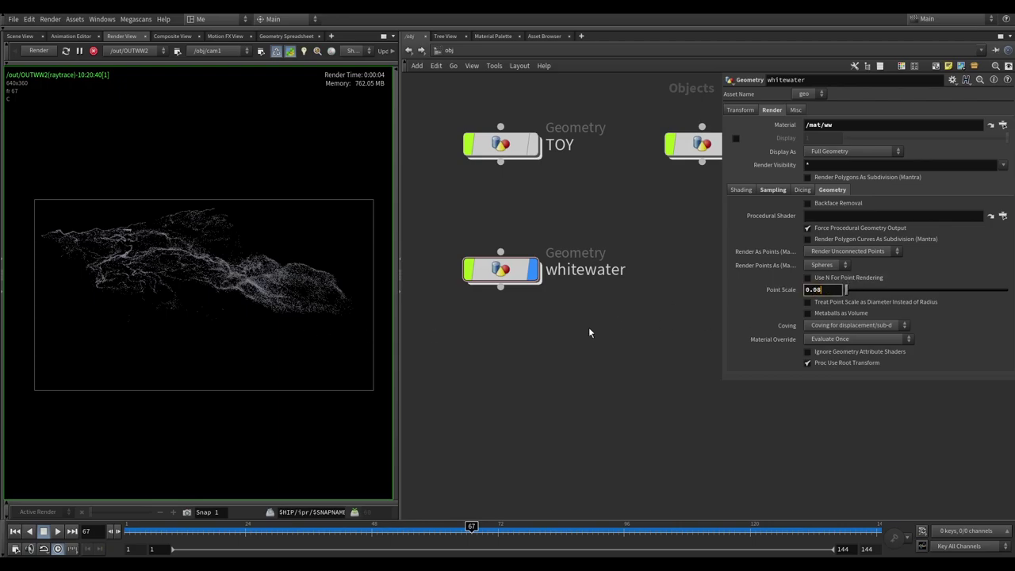
{"action": "key", "text": "Return"}
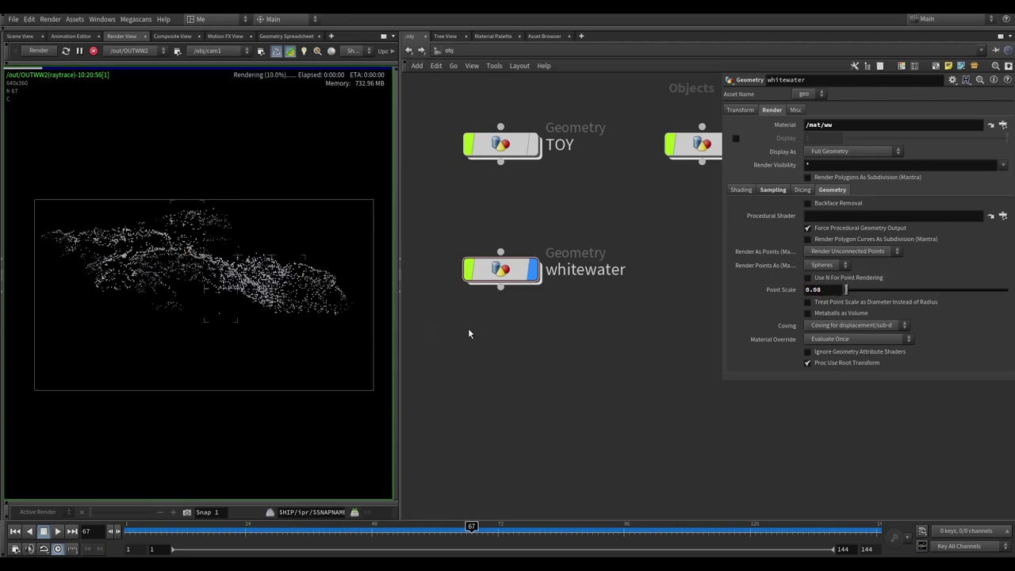
{"action": "left_click", "coordinate": [492, 36]}
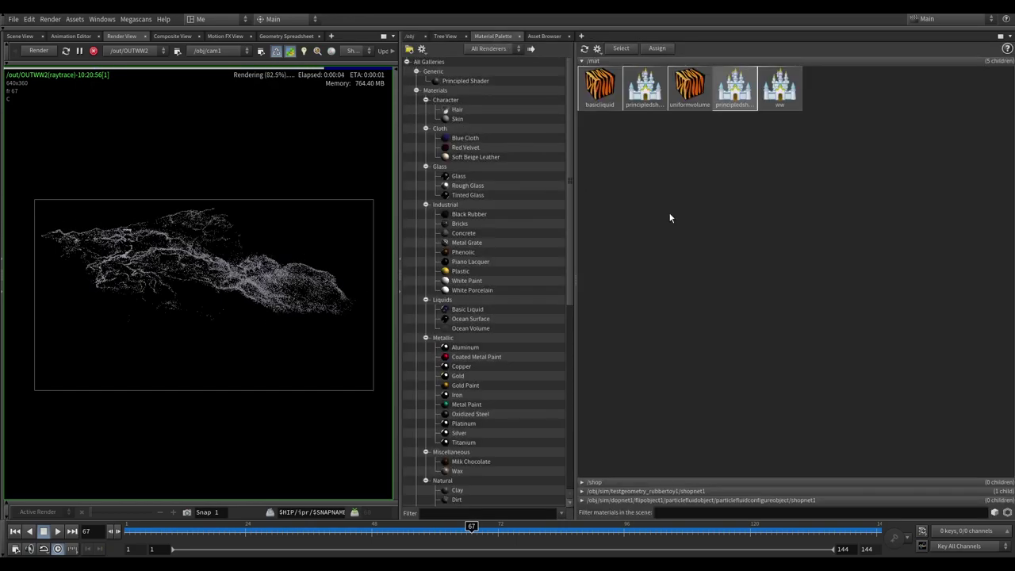
Set the ww shader's Opacity Scale to 3
{"action": "double_click", "coordinate": [741, 96]}
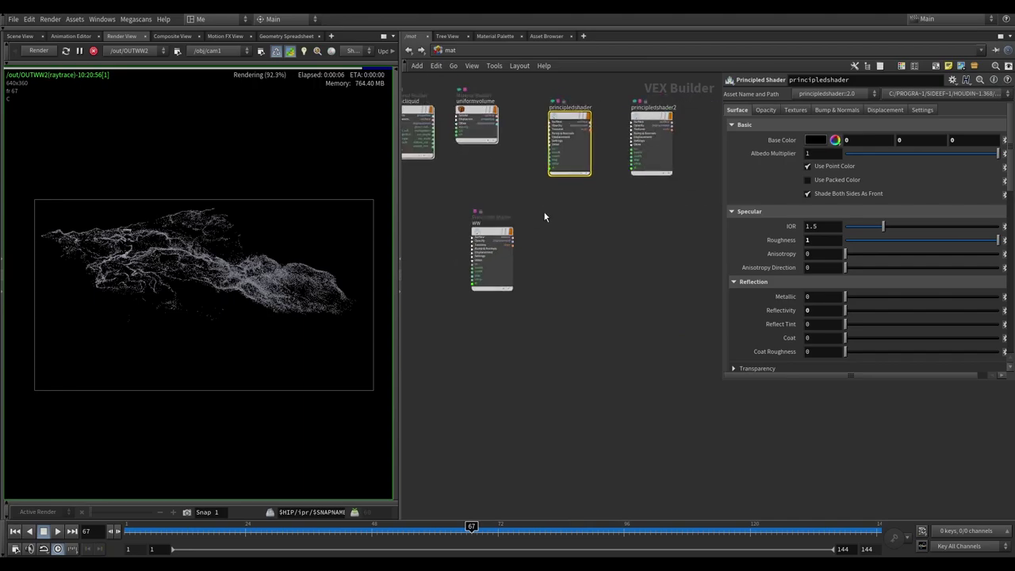
{"action": "left_click", "coordinate": [774, 109]}
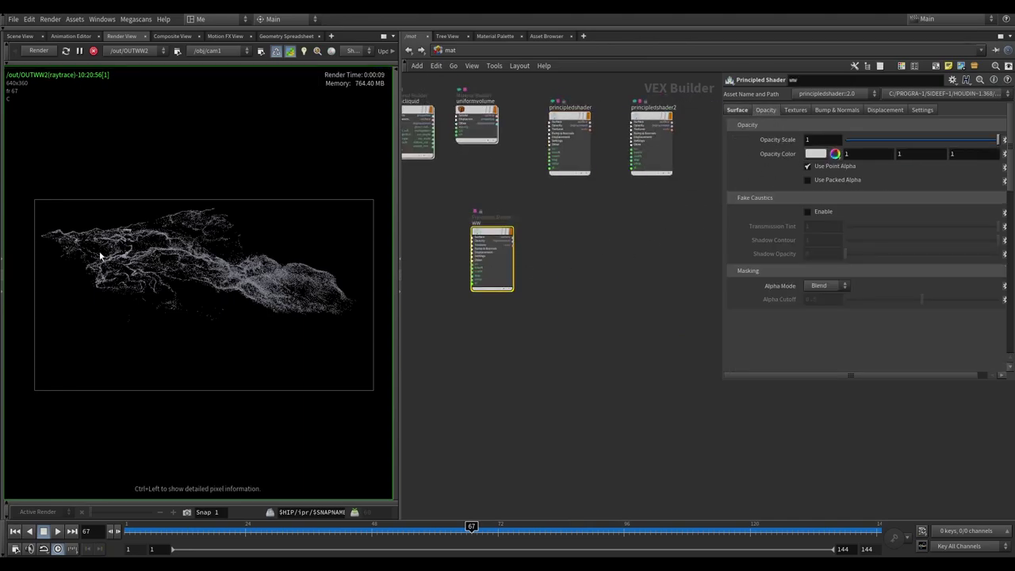
{"action": "scroll", "coordinate": [102, 256], "scroll_direction": "up", "scroll_amount": 3}
{"action": "scroll", "coordinate": [222, 275], "scroll_direction": "down", "scroll_amount": 1}
{"action": "scroll", "coordinate": [344, 298], "scroll_direction": "down", "scroll_amount": 1}
{"action": "scroll", "coordinate": [344, 299], "scroll_direction": "up", "scroll_amount": 1}
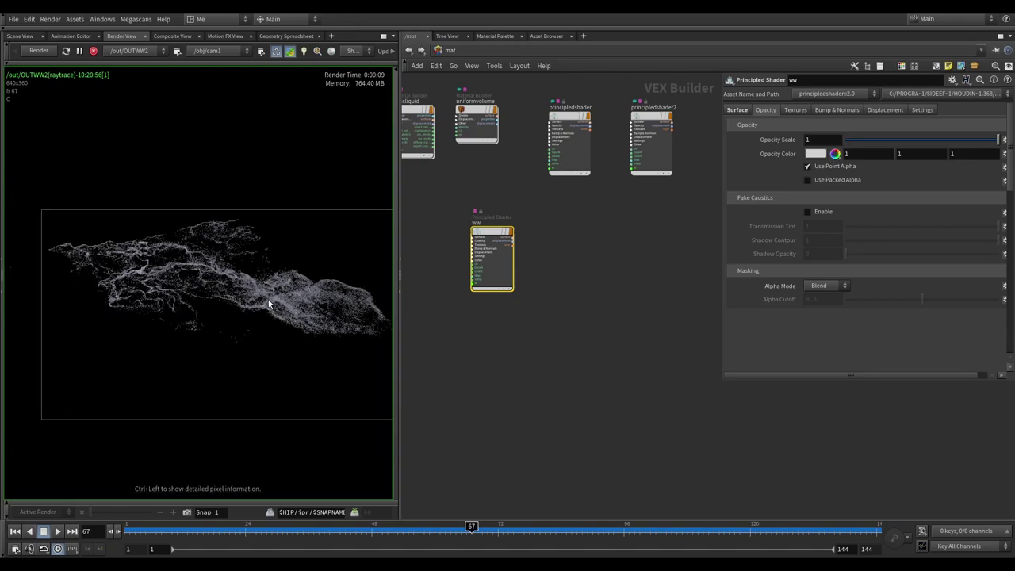
{"action": "scroll", "coordinate": [172, 289], "scroll_direction": "down", "scroll_amount": 2}
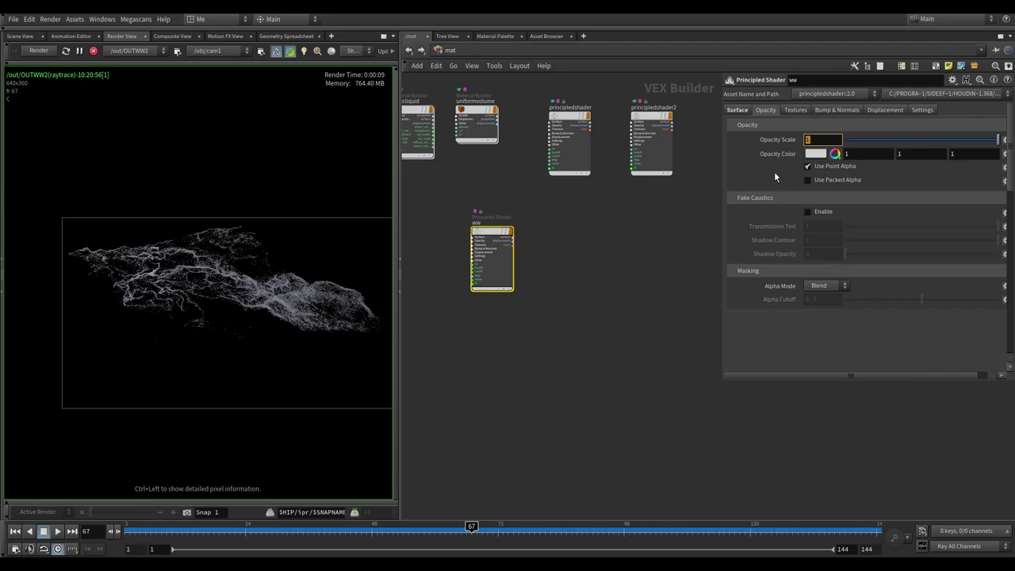
{"action": "type", "text": "3"}
{"action": "key", "text": "Return"}
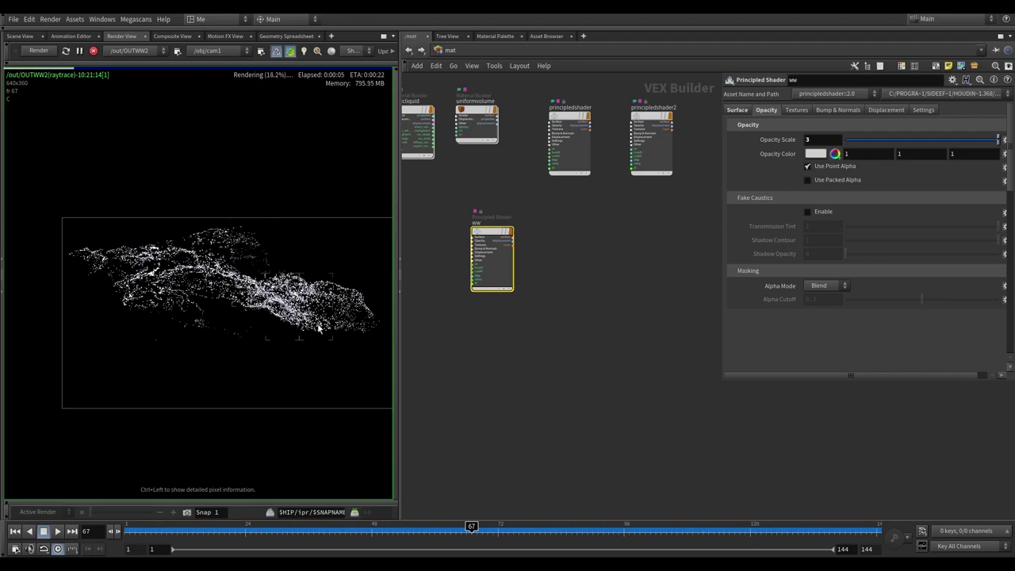
Zoom in and out of the Render View to inspect the re-rendered foam
{"action": "scroll", "coordinate": [243, 311], "scroll_direction": "up", "scroll_amount": 1}
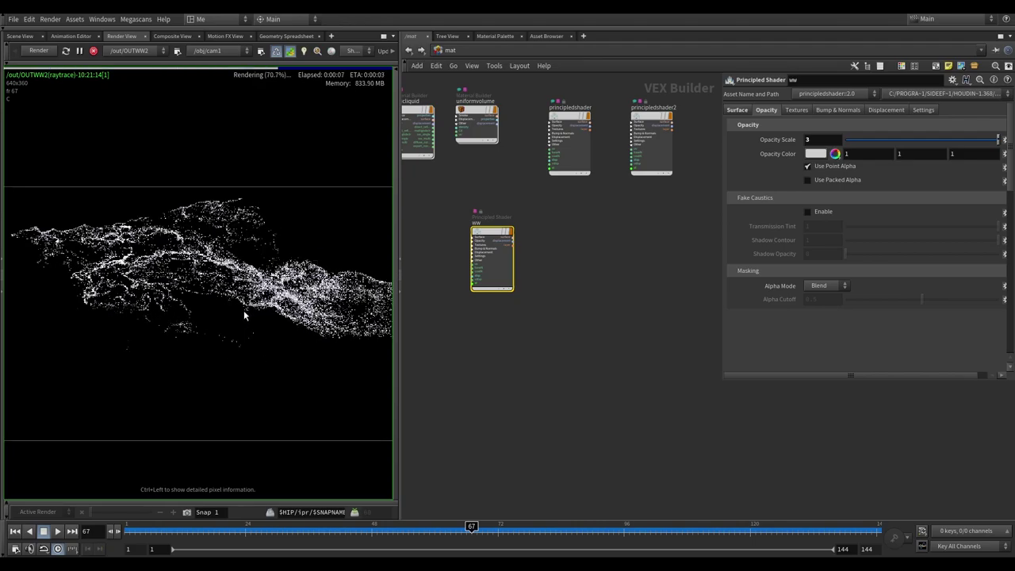
{"action": "scroll", "coordinate": [243, 310], "scroll_direction": "down", "scroll_amount": 1}
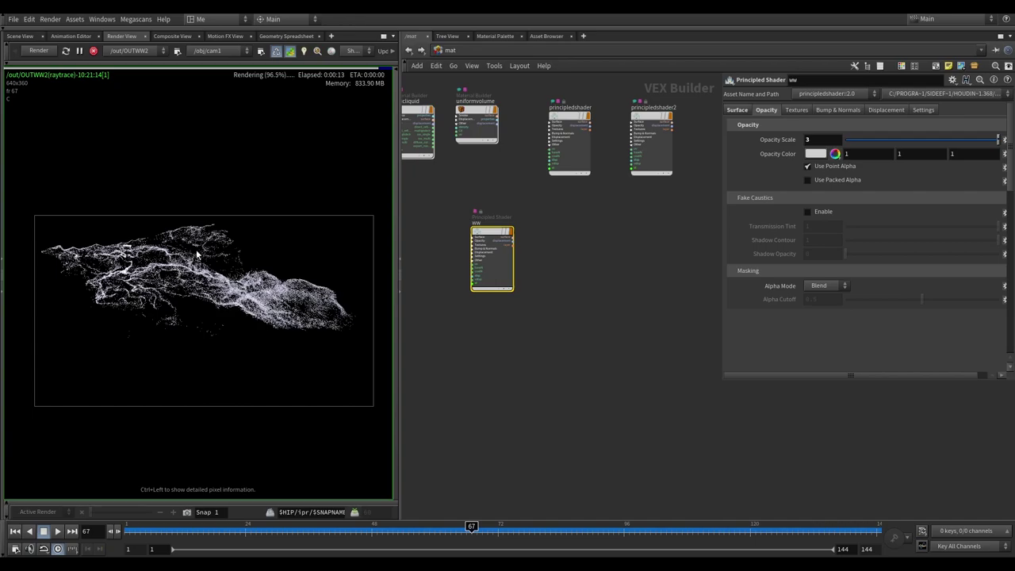
{"action": "scroll", "coordinate": [249, 237], "scroll_direction": "up", "scroll_amount": 1}
{"action": "scroll", "coordinate": [238, 269], "scroll_direction": "up", "scroll_amount": 1}
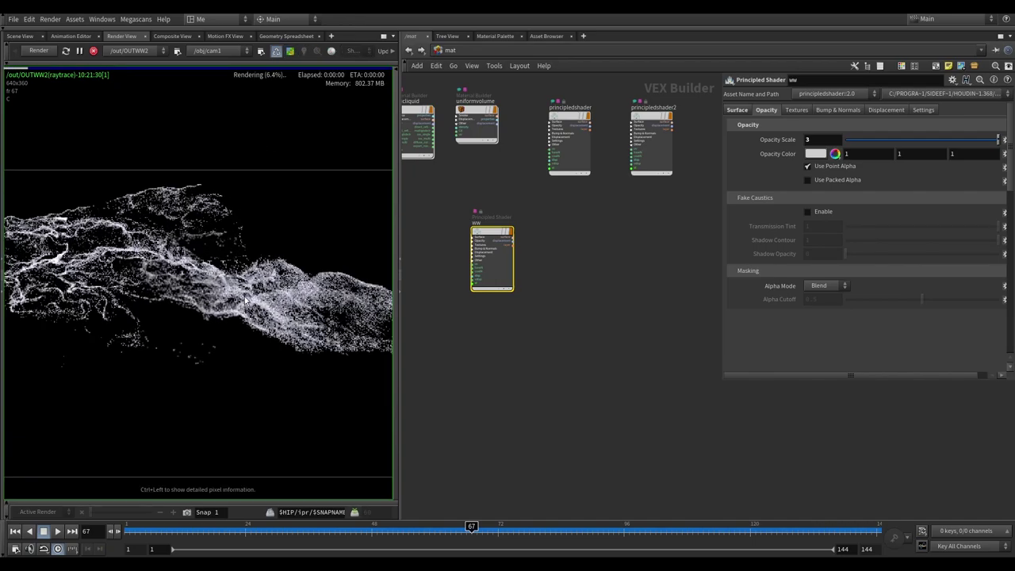
{"action": "scroll", "coordinate": [254, 295], "scroll_direction": "up", "scroll_amount": 1}
{"action": "scroll", "coordinate": [254, 285], "scroll_direction": "down", "scroll_amount": 1}
{"action": "scroll", "coordinate": [254, 254], "scroll_direction": "up", "scroll_amount": 1}
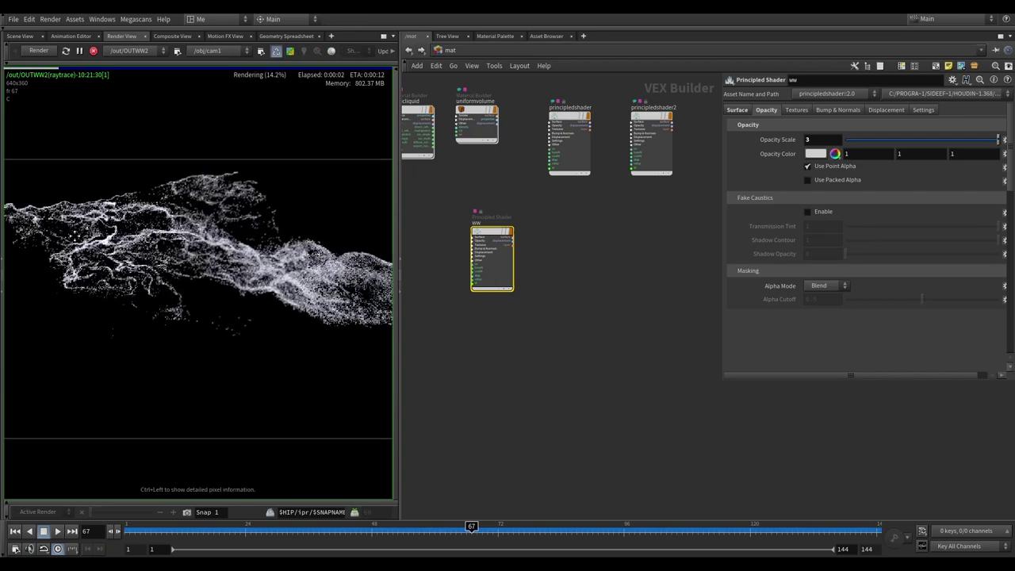
{"action": "scroll", "coordinate": [256, 229], "scroll_direction": "down", "scroll_amount": 1}
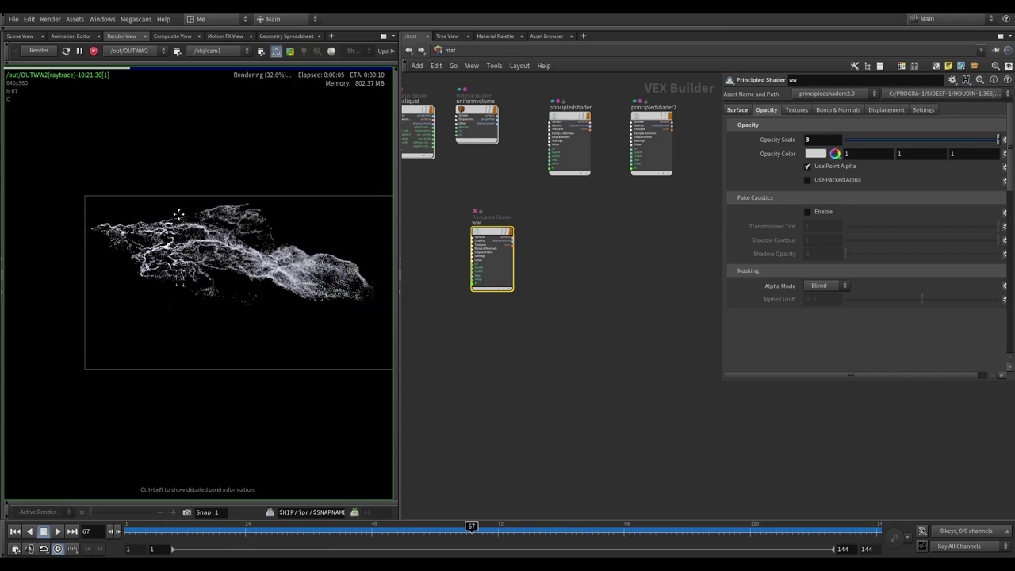
{"action": "scroll", "coordinate": [222, 231], "scroll_direction": "up", "scroll_amount": 1}
Set the OUTWW2 Mantra node's Resolution Scale to User Specified Resolution (1280x720)
{"action": "left_click", "coordinate": [450, 50]}
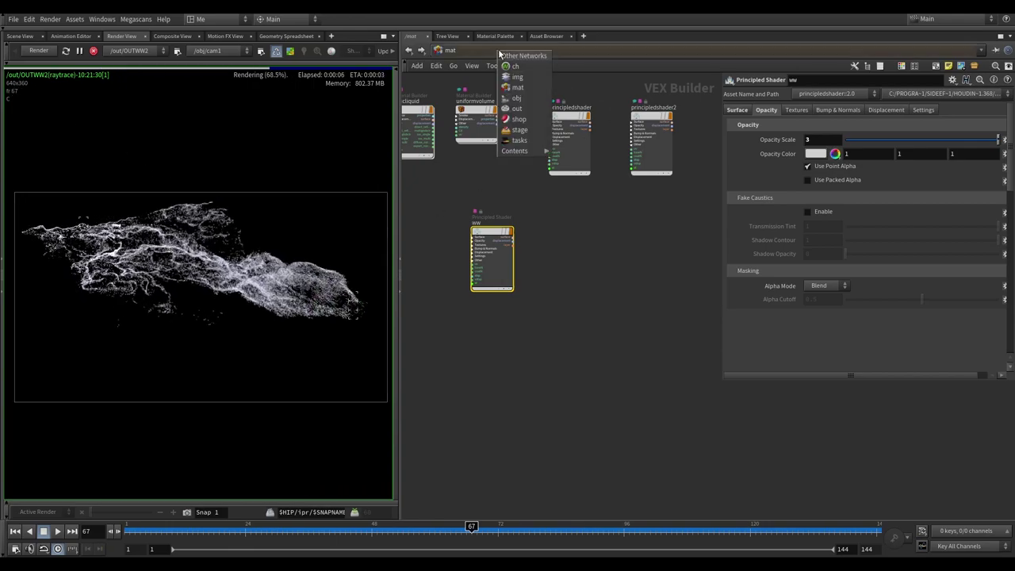
{"action": "left_click", "coordinate": [517, 109]}
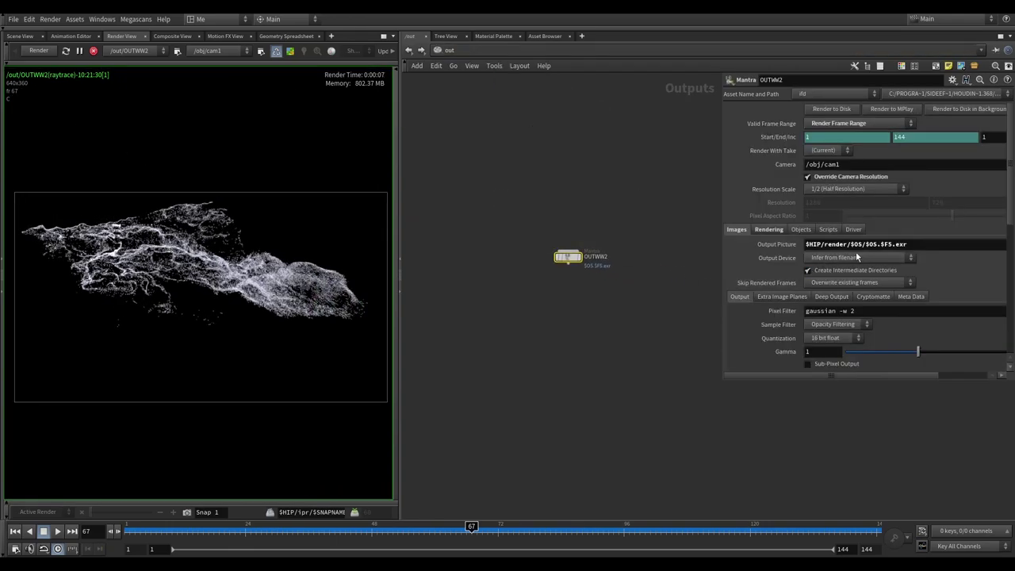
{"action": "scroll", "coordinate": [777, 198], "scroll_direction": "down", "scroll_amount": 2}
{"action": "left_click", "coordinate": [853, 134]}
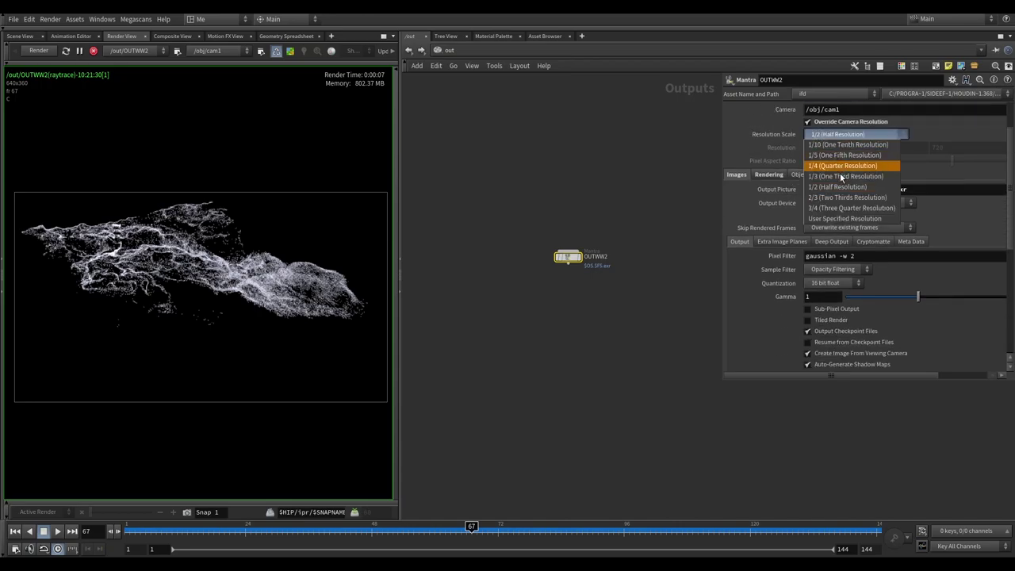
{"action": "left_click", "coordinate": [837, 217]}
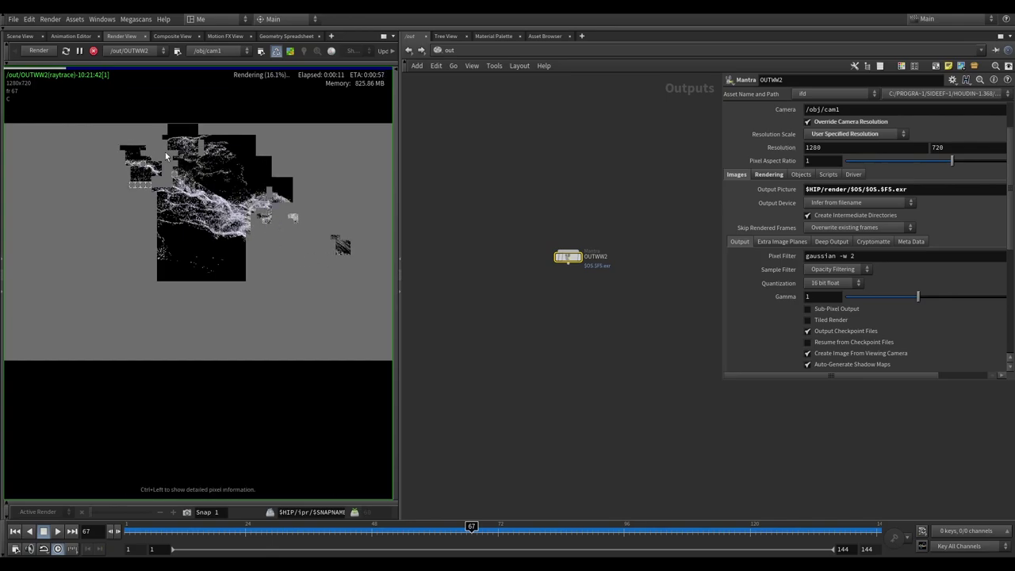
Stop the test render and return to /obj with the whitewater object selected
{"action": "scroll", "coordinate": [128, 194], "scroll_direction": "down", "scroll_amount": 1}
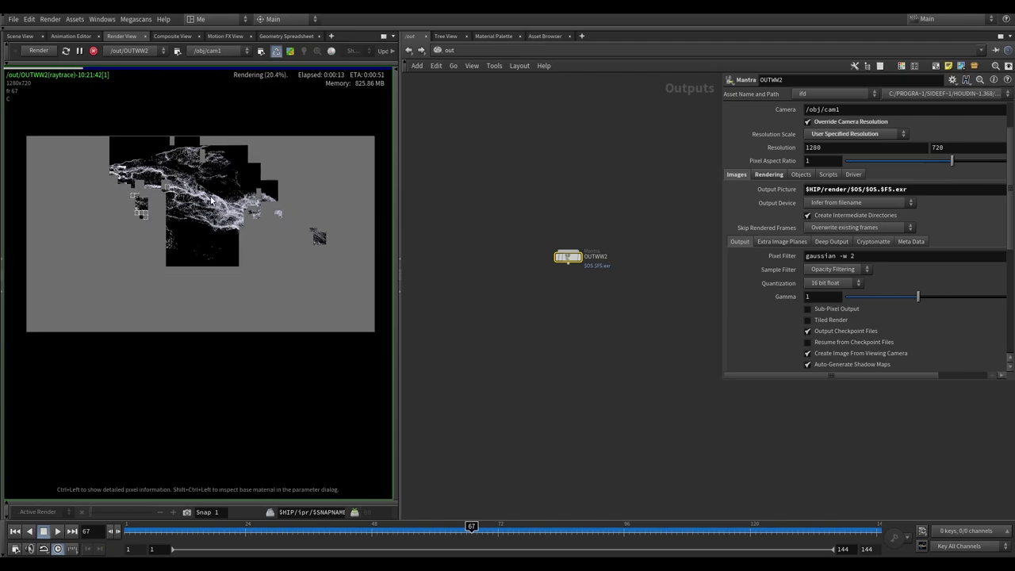
{"action": "middle_click_drag", "start_coordinate": [131, 191], "coordinate": [164, 196]}
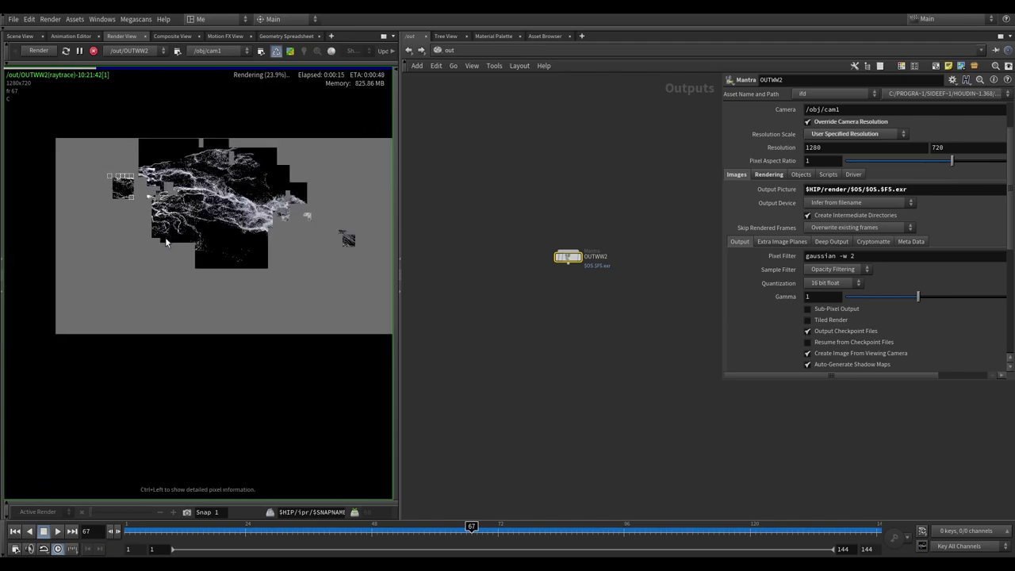
{"action": "left_click", "coordinate": [94, 50]}
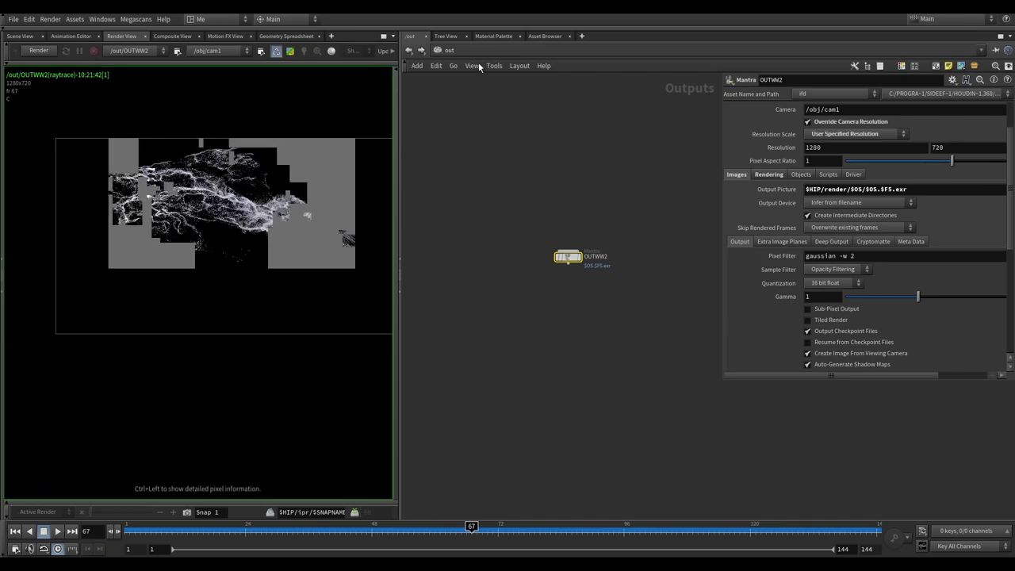
{"action": "left_click", "coordinate": [409, 50]}
{"action": "left_click", "coordinate": [472, 64]}
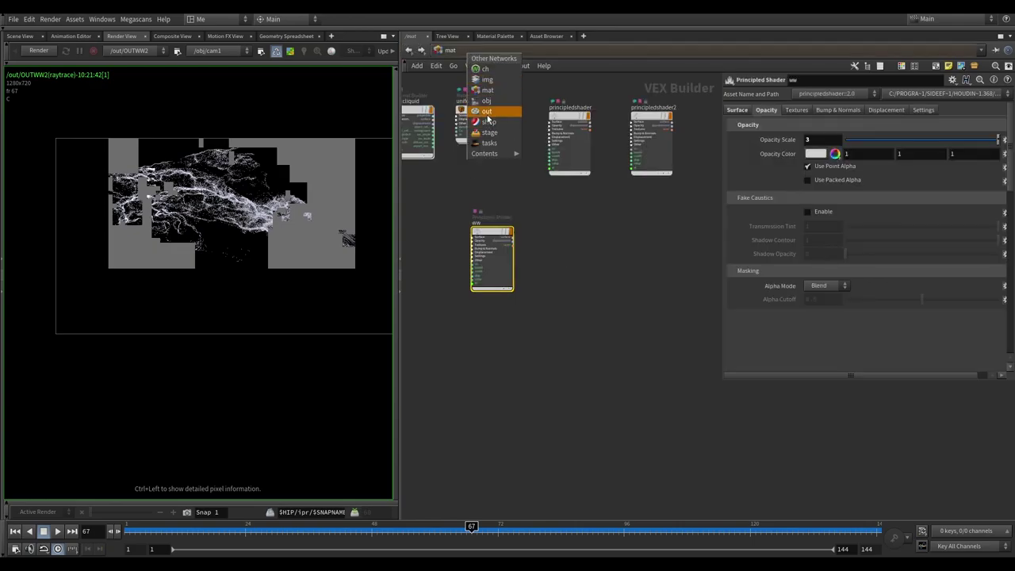
{"action": "left_click", "coordinate": [485, 105]}
{"action": "left_click", "coordinate": [449, 50]}
{"action": "left_click", "coordinate": [483, 106]}
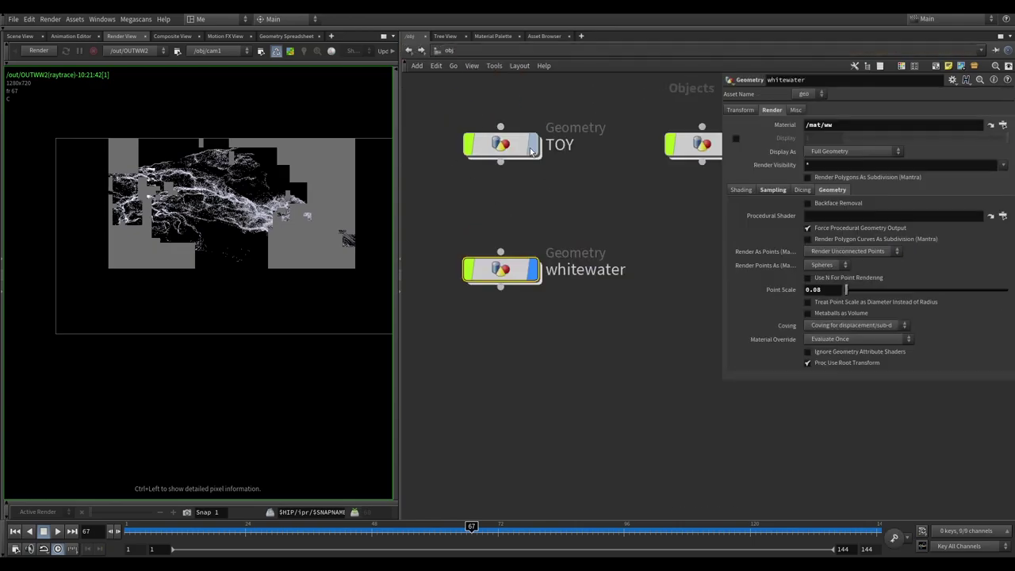
Select water_volume, watch the 1280x720 full-scene render with surface, volume and foam, then stop it
{"action": "scroll", "coordinate": [545, 209], "scroll_direction": "down", "scroll_amount": 3}
{"action": "middle_click_drag", "start_coordinate": [544, 208], "coordinate": [601, 239]}
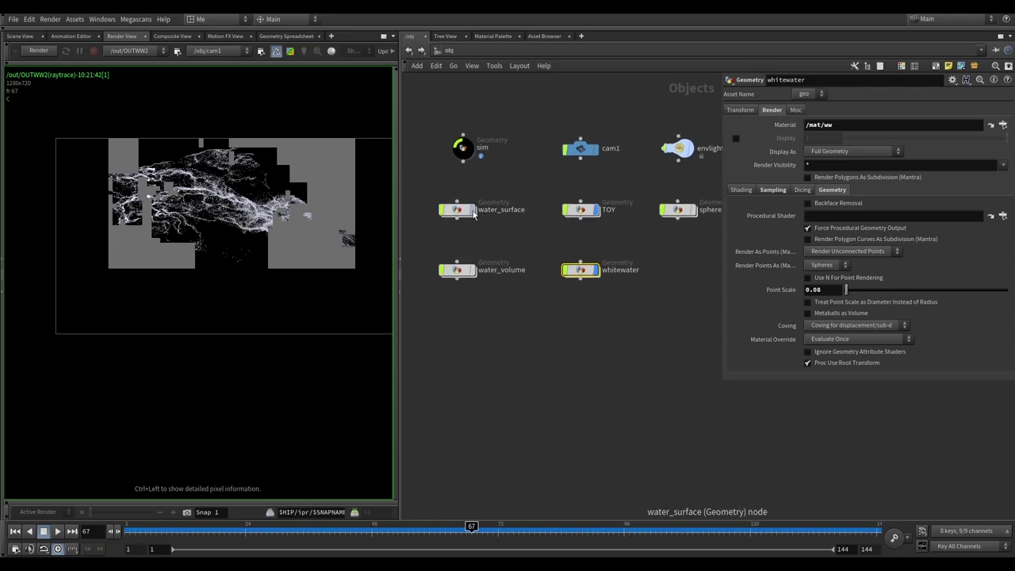
{"action": "left_click", "coordinate": [468, 271]}
{"action": "middle_click_drag", "start_coordinate": [494, 302], "coordinate": [501, 277]}
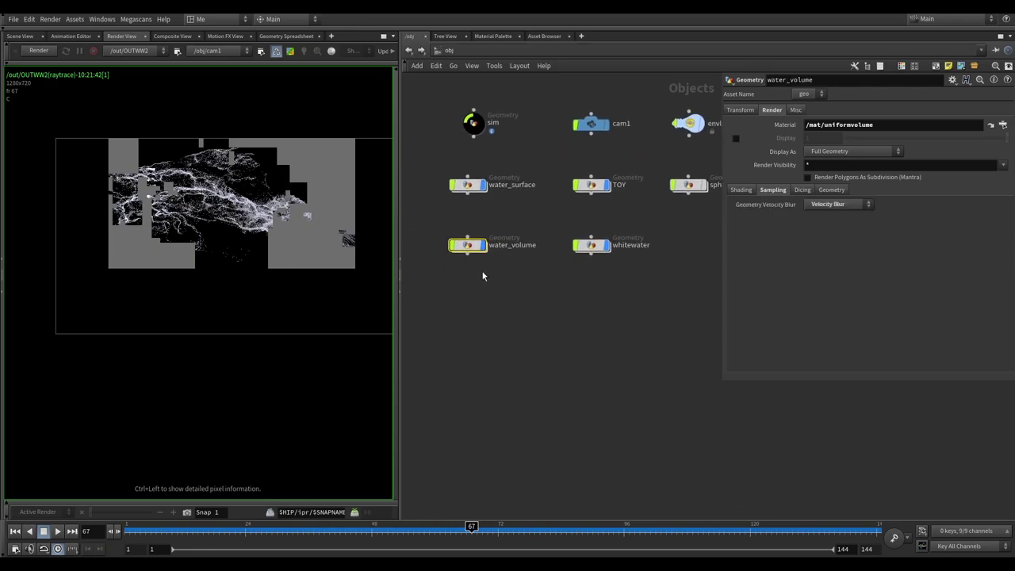
{"action": "middle_click_drag", "start_coordinate": [282, 105], "coordinate": [301, 87]}
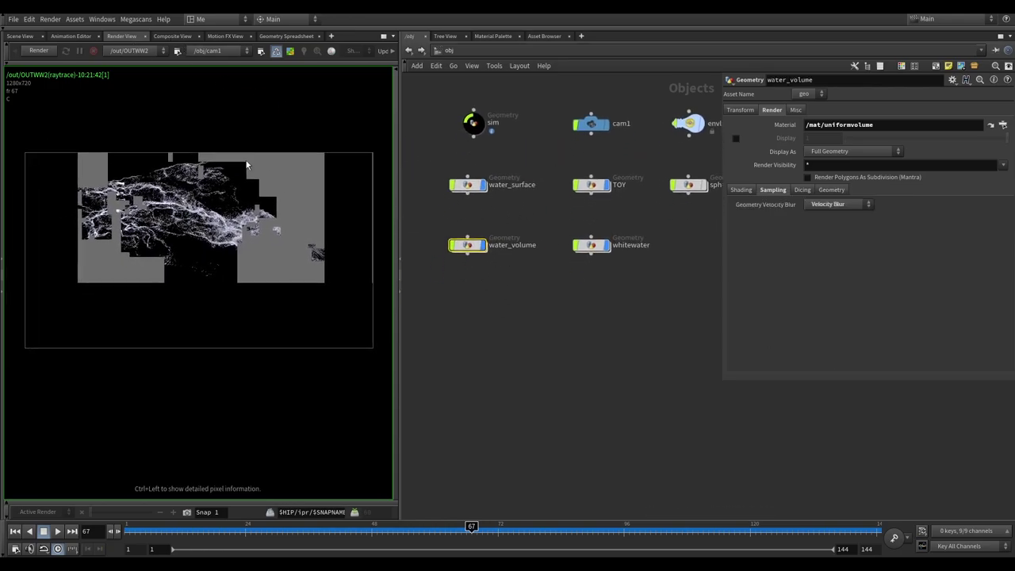
{"action": "middle_click_drag", "start_coordinate": [261, 152], "coordinate": [264, 140]}
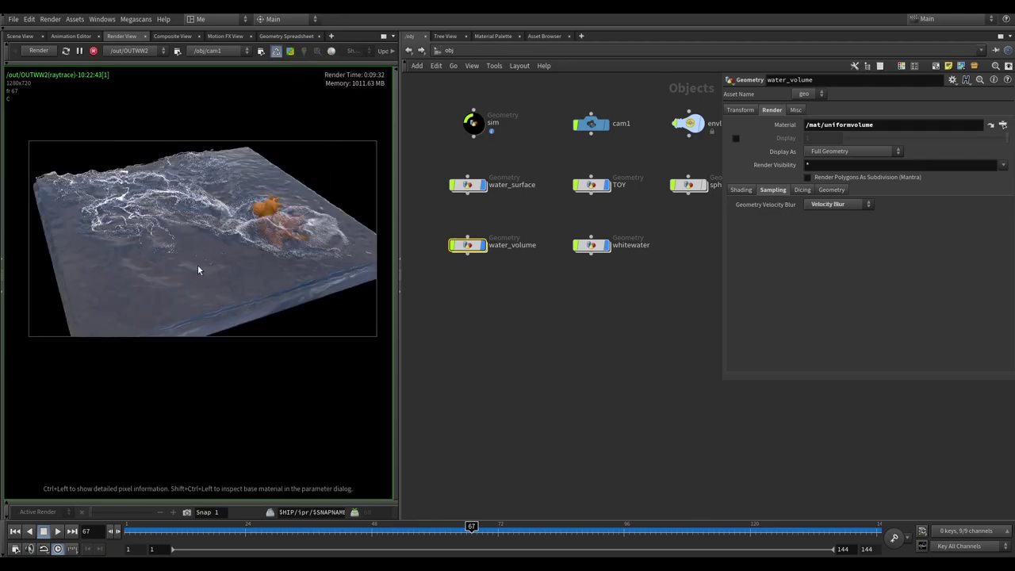
{"action": "scroll", "coordinate": [192, 229], "scroll_direction": "up", "scroll_amount": 1}
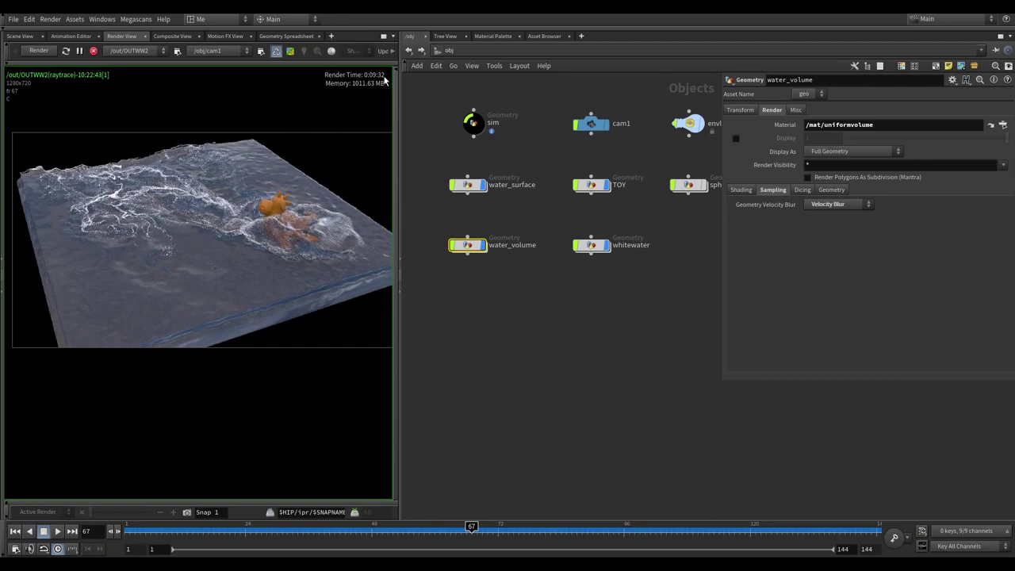
{"action": "middle_click_drag", "start_coordinate": [234, 267], "coordinate": [233, 288]}
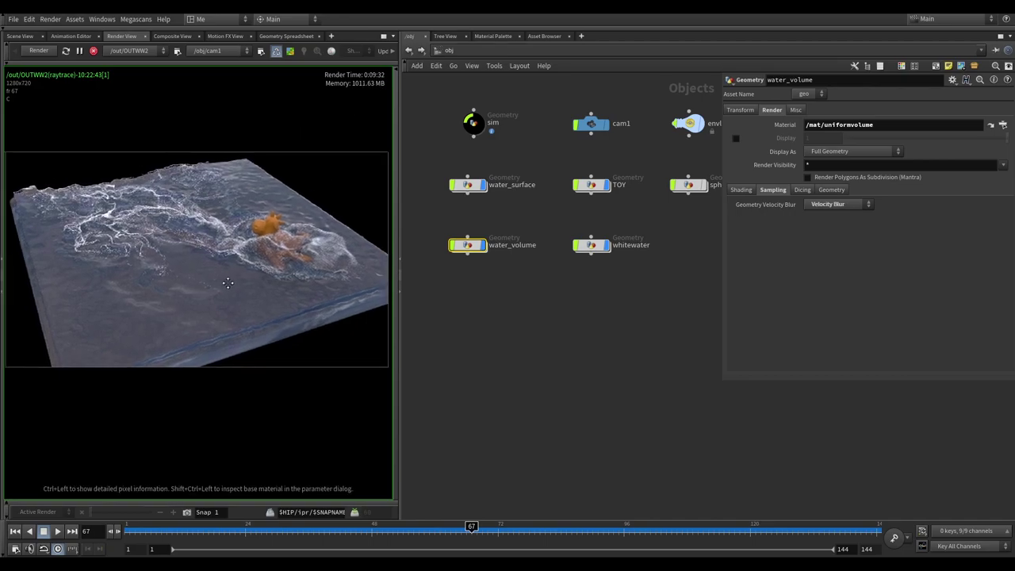
{"action": "middle_click_drag", "start_coordinate": [602, 308], "coordinate": [567, 304]}
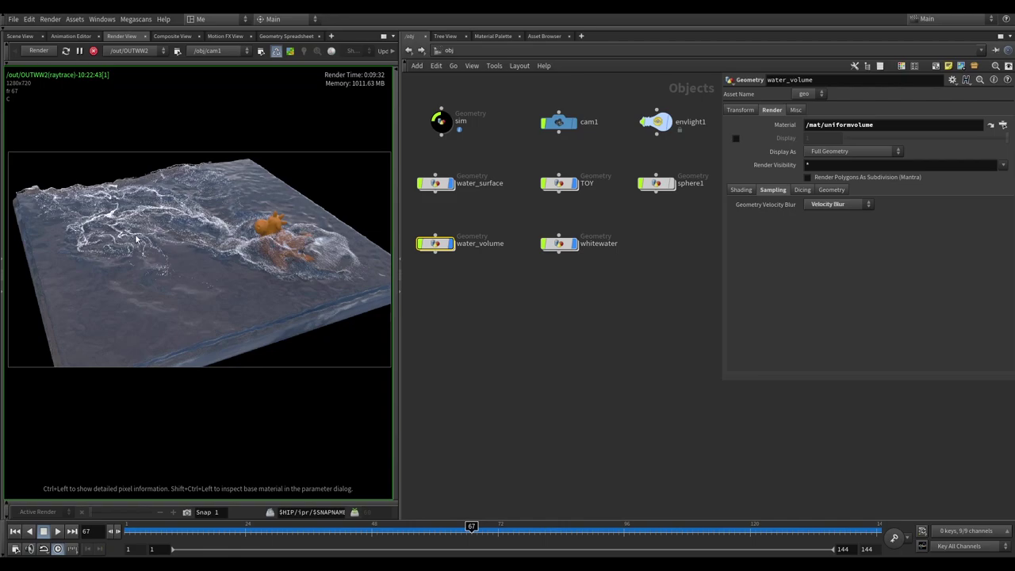
{"action": "left_click", "coordinate": [93, 50]}
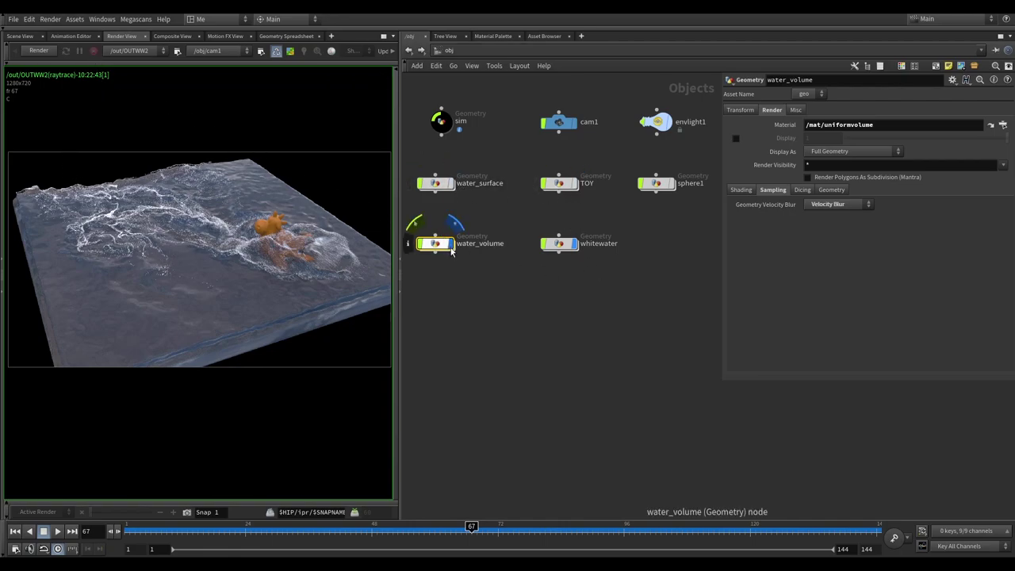
Inside the sim network, branch an Attribute Create node off whitewater1 adding a density attribute of 1
{"action": "middle_click_drag", "start_coordinate": [505, 234], "coordinate": [562, 294]}
{"action": "double_click", "coordinate": [485, 185]}
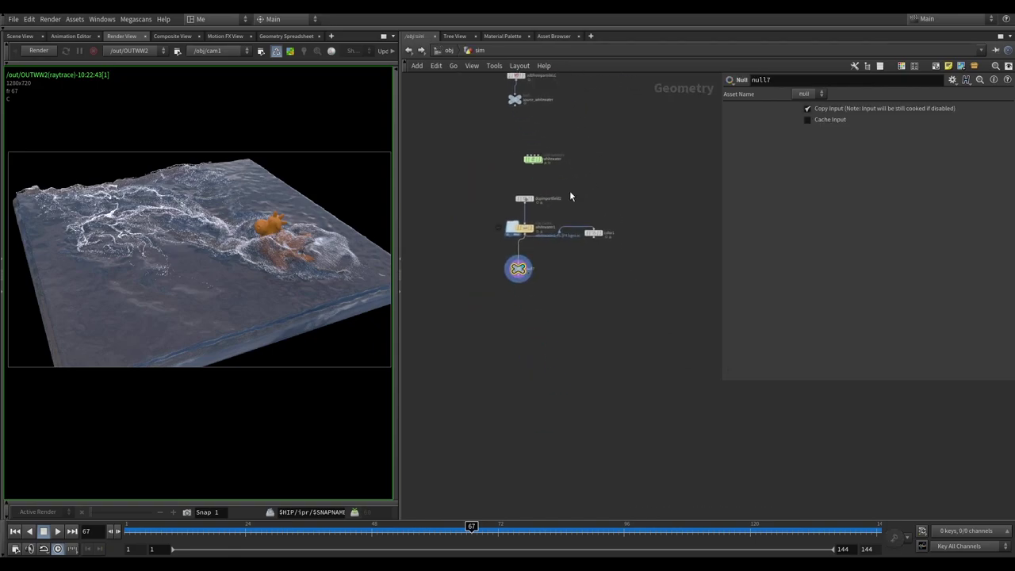
{"action": "left_click_drag", "start_coordinate": [484, 274], "coordinate": [485, 389]}
{"action": "middle_click_drag", "start_coordinate": [544, 275], "coordinate": [482, 239]}
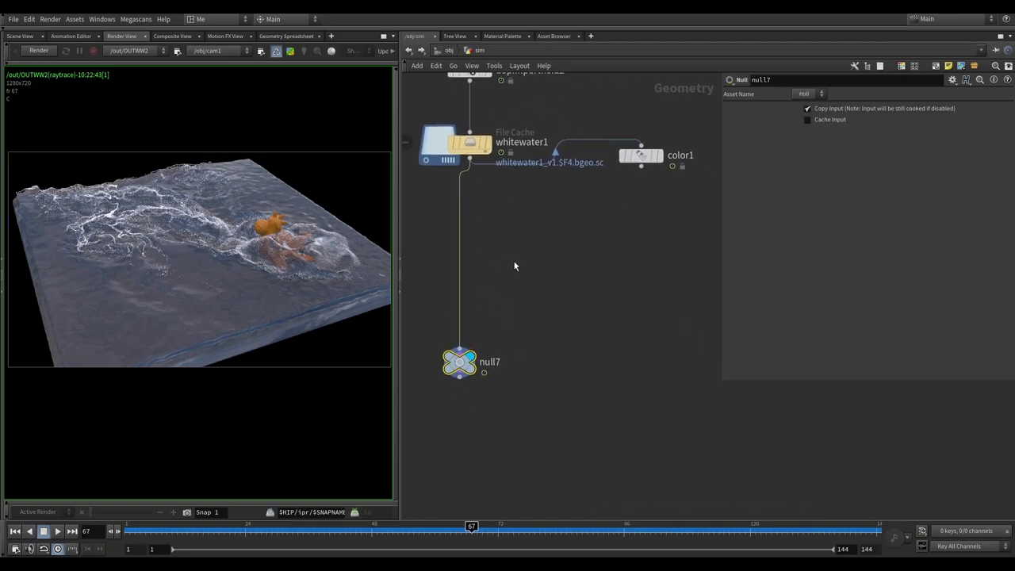
{"action": "left_click_drag", "start_coordinate": [442, 155], "coordinate": [557, 236]}
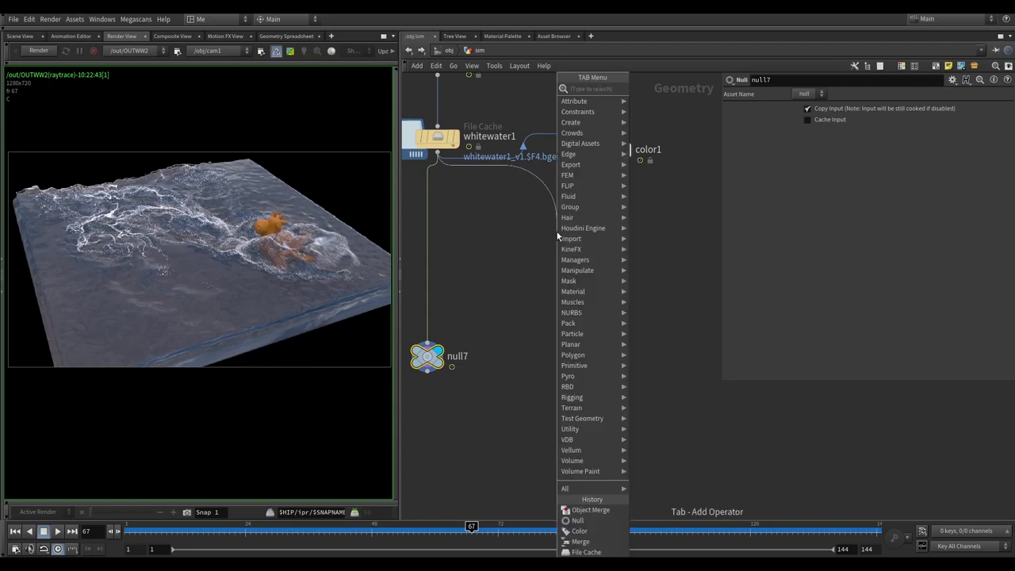
{"action": "type", "text": "attcre"}
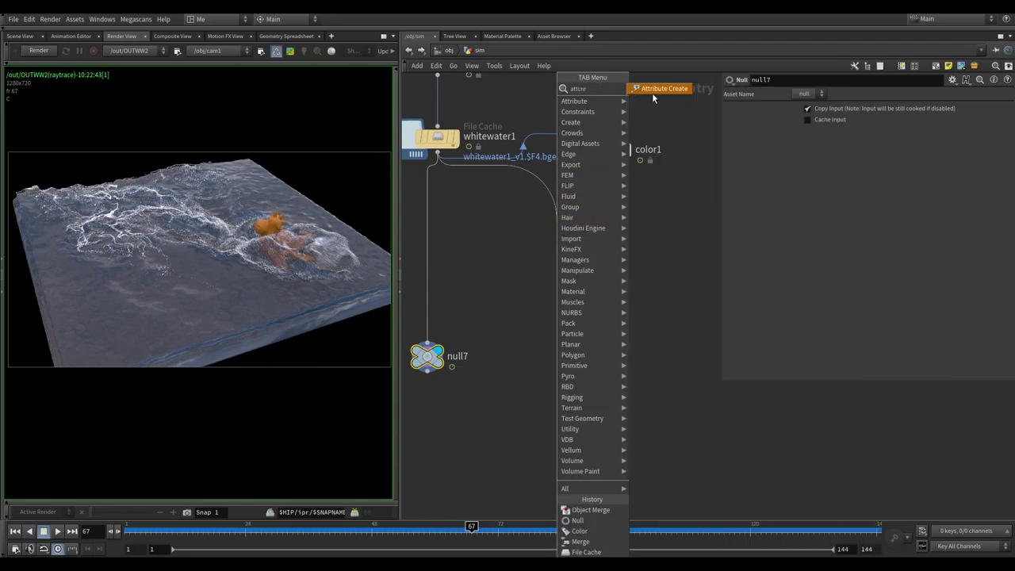
{"action": "left_click", "coordinate": [652, 94]}
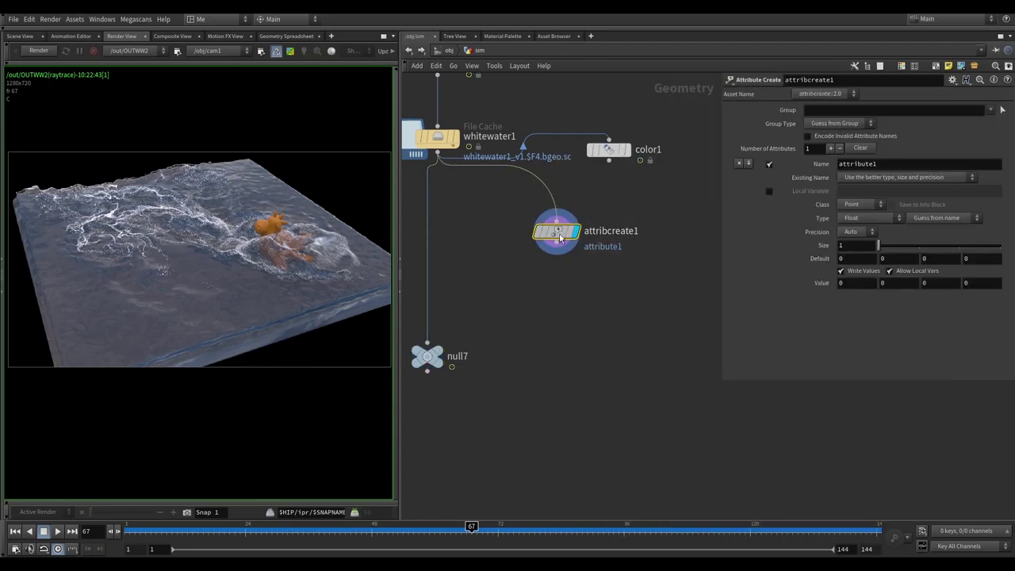
{"action": "left_click", "coordinate": [886, 164]}
{"action": "type", "text": "density"}
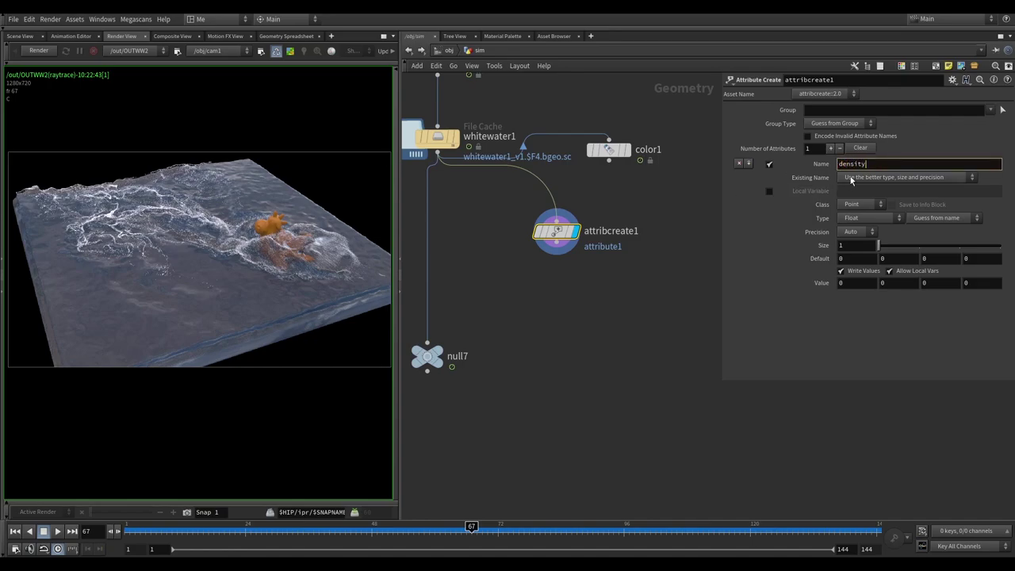
{"action": "key", "text": "Return"}
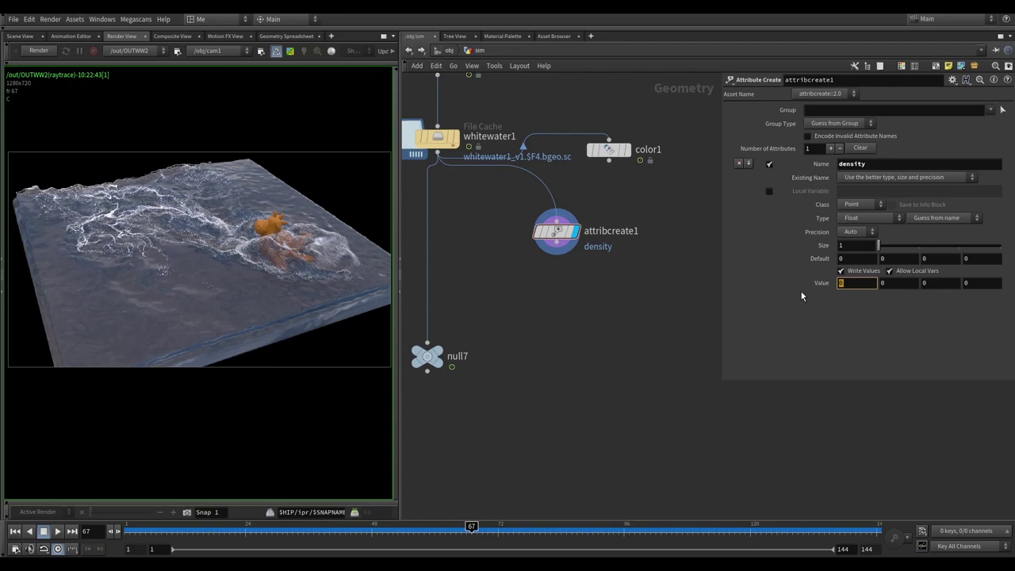
{"action": "type", "text": "1"}
Append a Volume Rasterize Attributes node after attribcreate1
{"action": "key", "text": "Tab"}
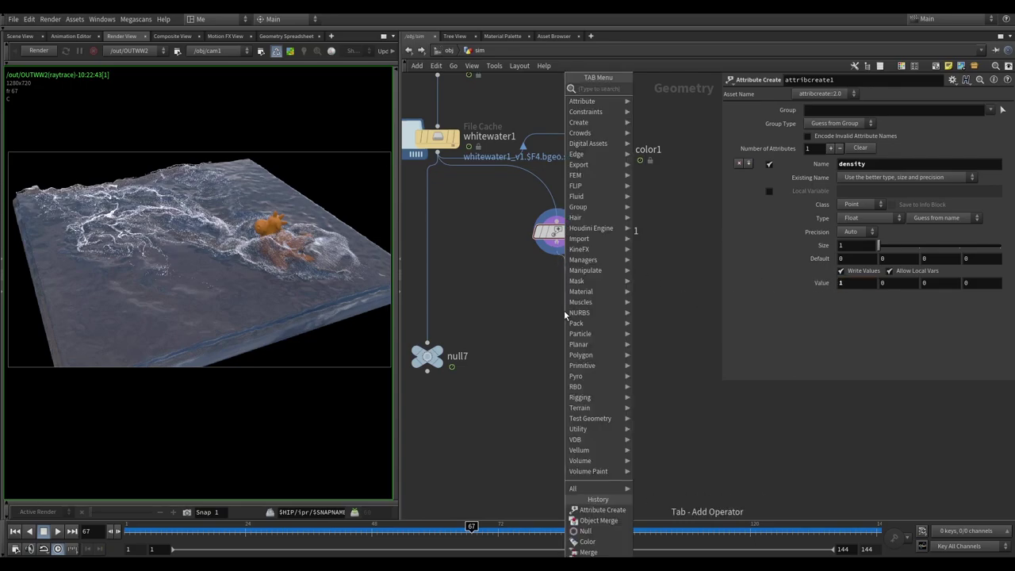
{"action": "type", "text": "ras"}
{"action": "left_click", "coordinate": [674, 98]}
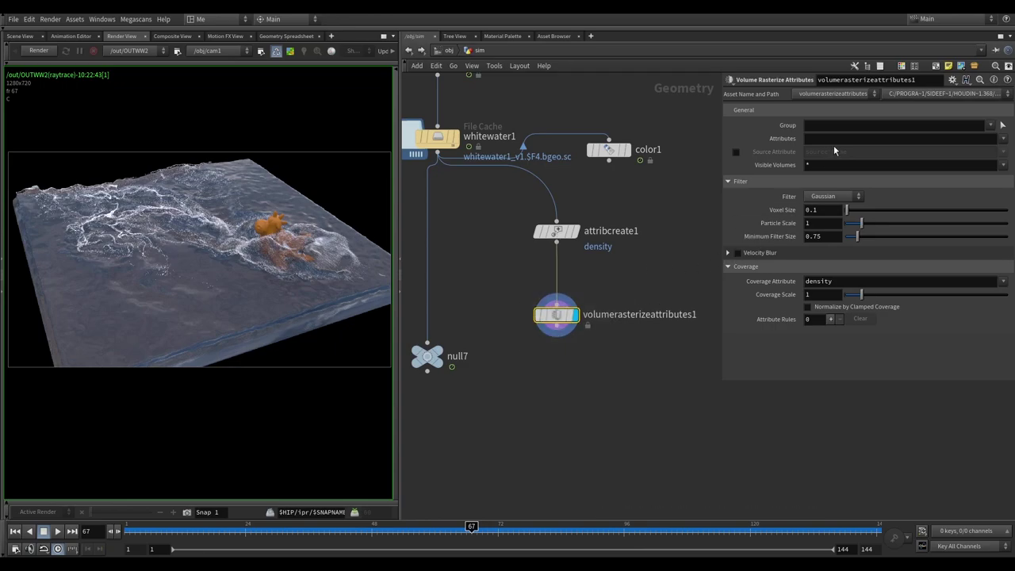
Rasterize the density attribute with voxel size 0.05 and particle scale 0.59
{"action": "left_click", "coordinate": [998, 138]}
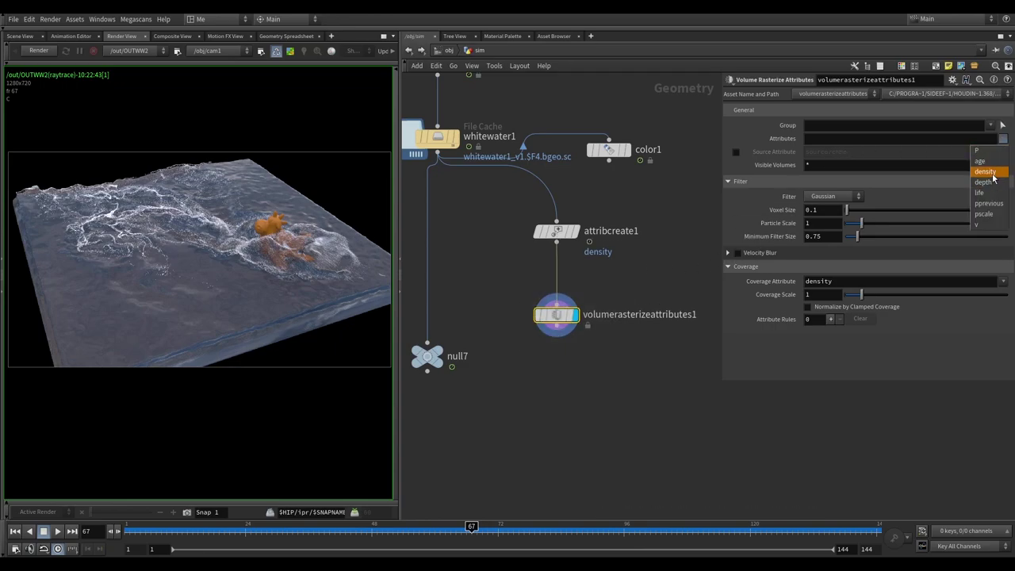
{"action": "left_click", "coordinate": [990, 176]}
{"action": "left_click", "coordinate": [21, 36]}
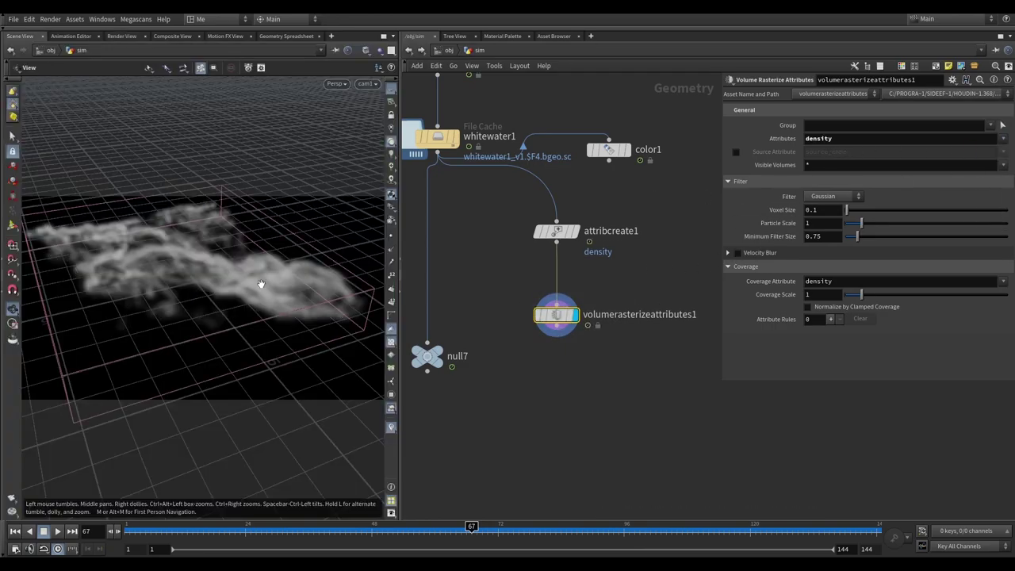
{"action": "left_click", "coordinate": [576, 231]}
{"action": "left_click", "coordinate": [573, 315]}
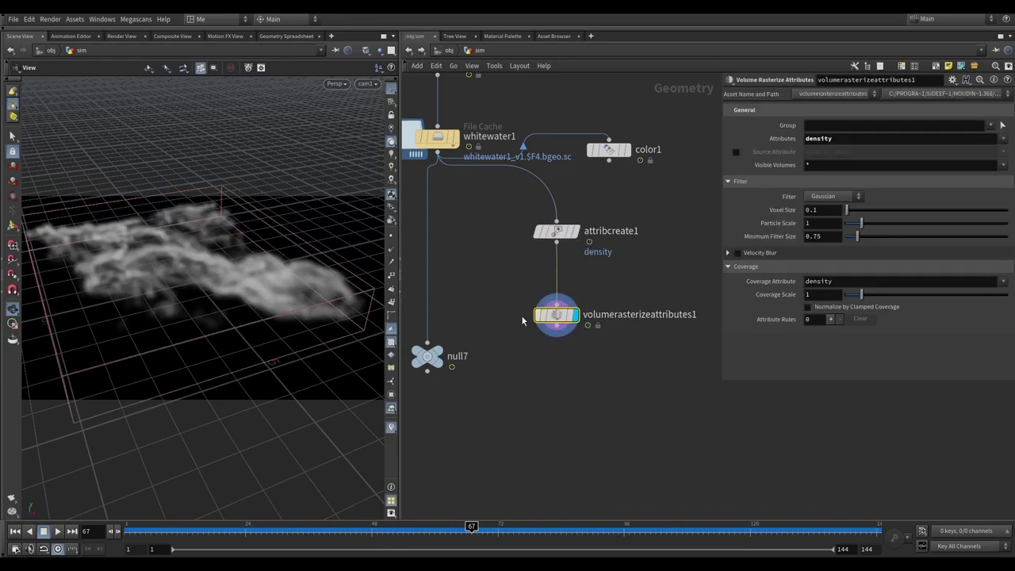
{"action": "left_click", "coordinate": [821, 210]}
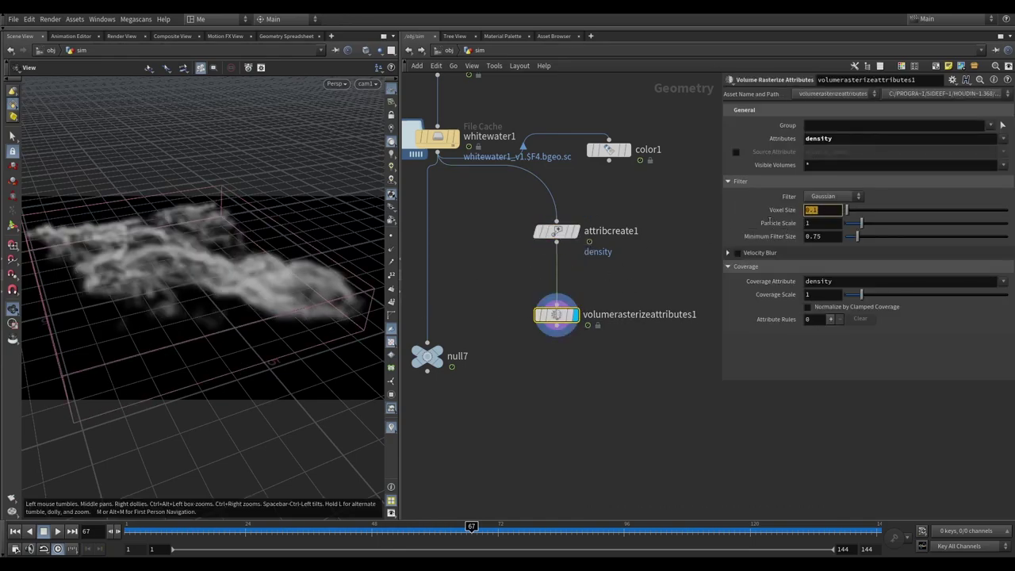
{"action": "type", "text": "0.05"}
{"action": "key", "text": "Return"}
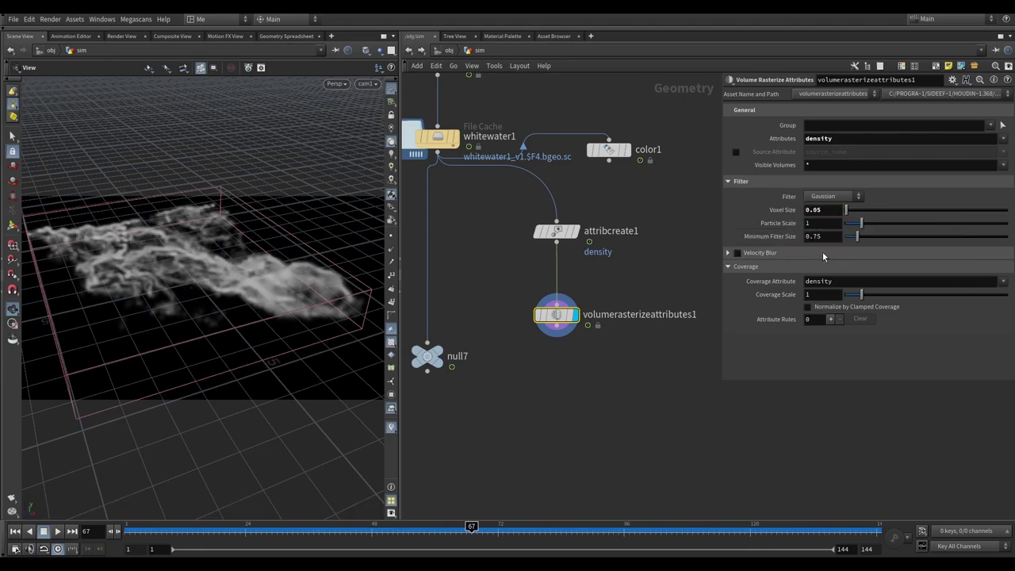
{"action": "left_click", "coordinate": [810, 224]}
{"action": "left_click_drag", "start_coordinate": [866, 224], "coordinate": [853, 225]}
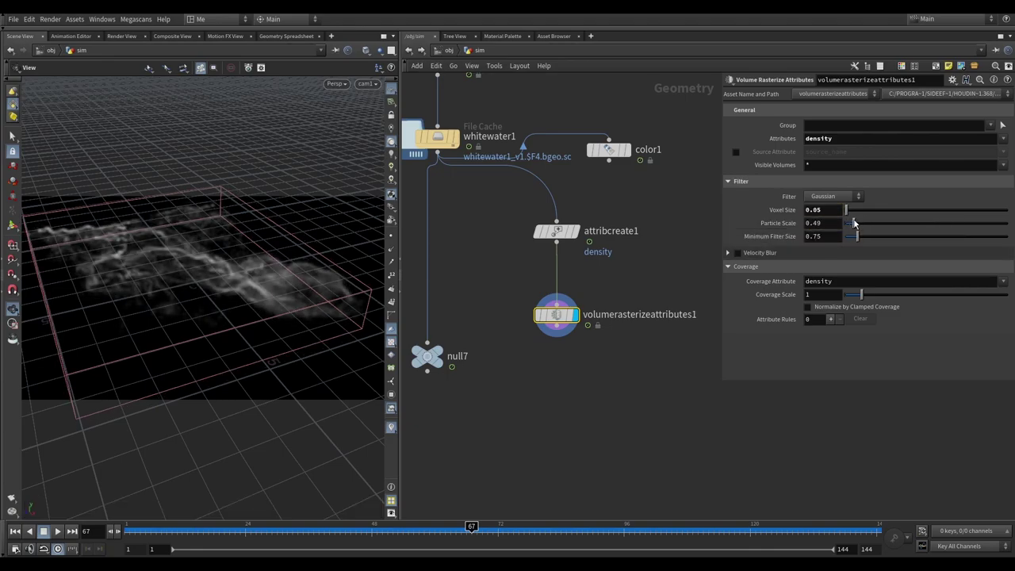
Wire null7 under the rasterize node as the displayed output, then return to /obj
{"action": "middle_click_drag", "start_coordinate": [634, 357], "coordinate": [639, 316]}
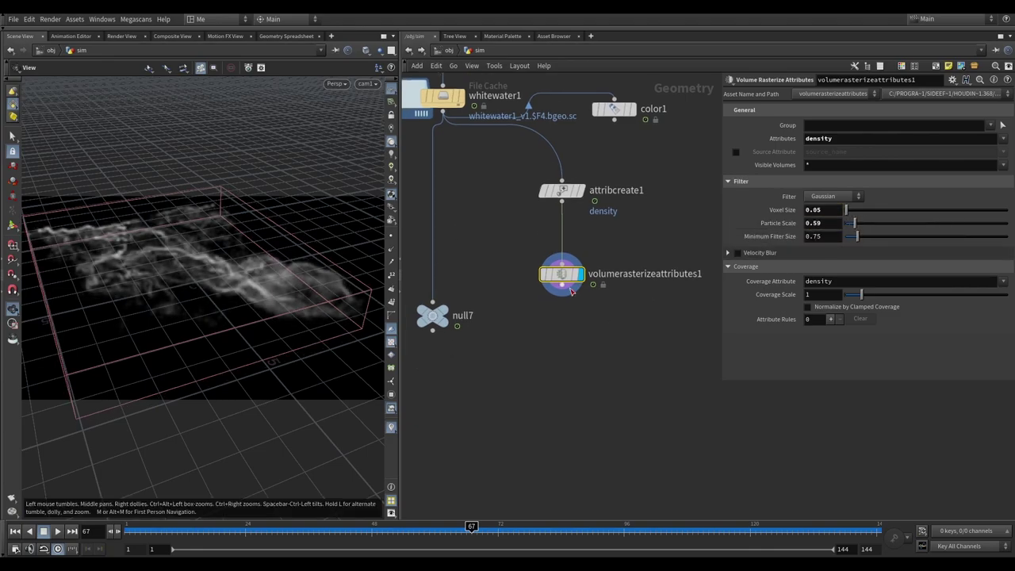
{"action": "key", "text": "Tab"}
{"action": "type", "text": "nul"}
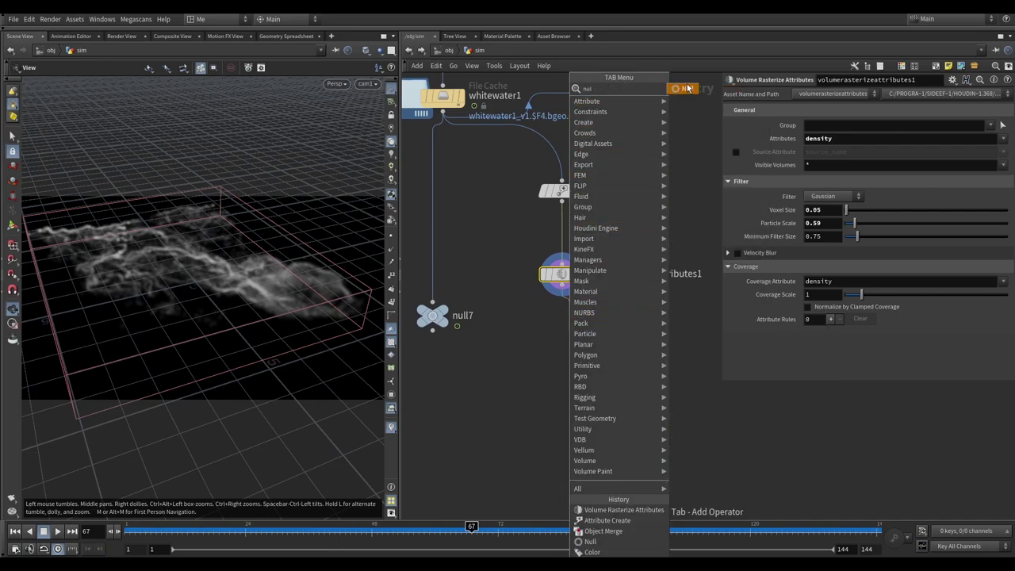
{"action": "left_click", "coordinate": [682, 88]}
{"action": "left_click", "coordinate": [567, 333]}
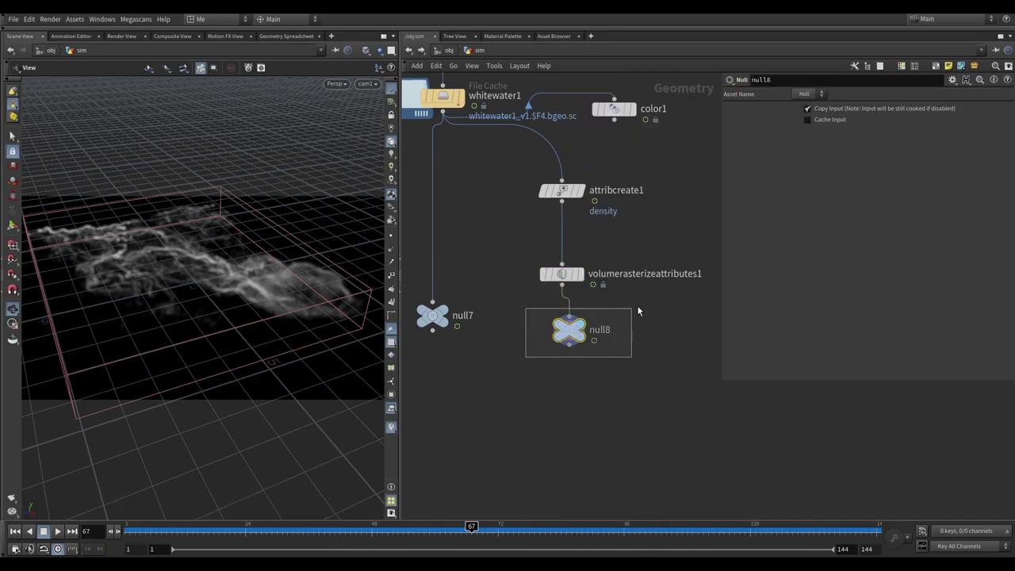
{"action": "left_click_drag", "start_coordinate": [567, 333], "coordinate": [687, 386]}
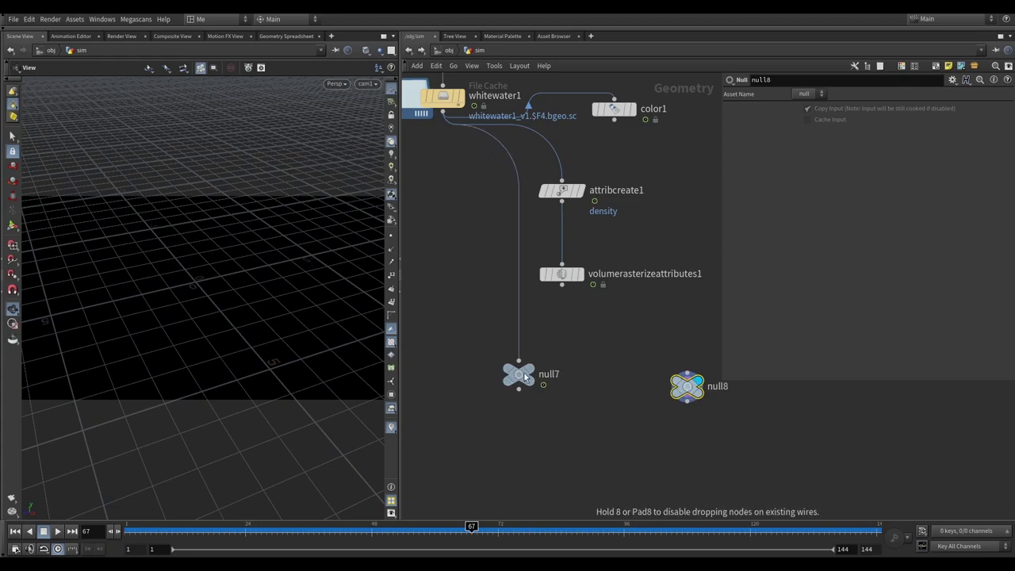
{"action": "left_click_drag", "start_coordinate": [457, 323], "coordinate": [586, 363]}
{"action": "left_click_drag", "start_coordinate": [593, 339], "coordinate": [523, 401]}
{"action": "left_click", "coordinate": [583, 326]}
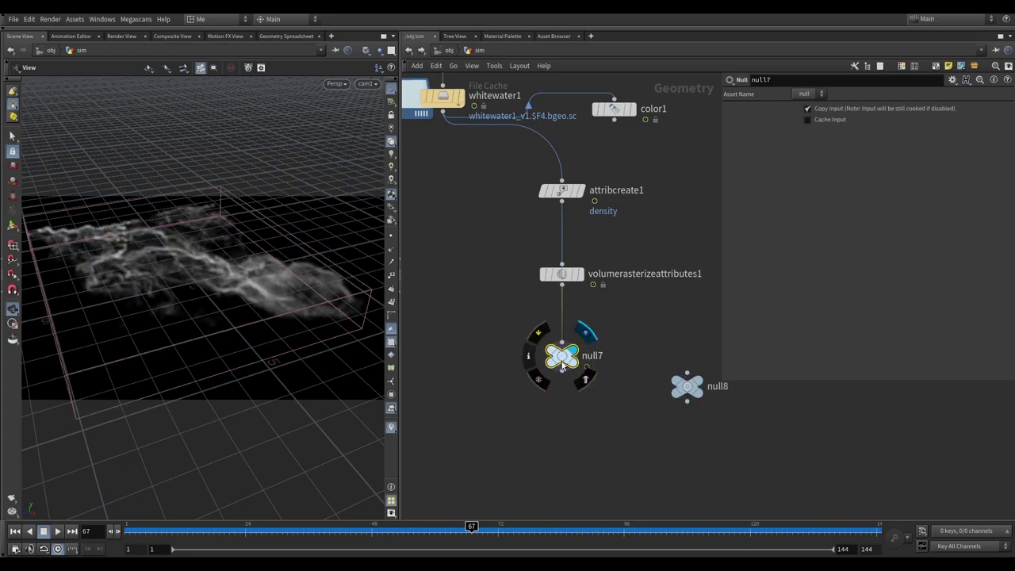
{"action": "left_click", "coordinate": [449, 50]}
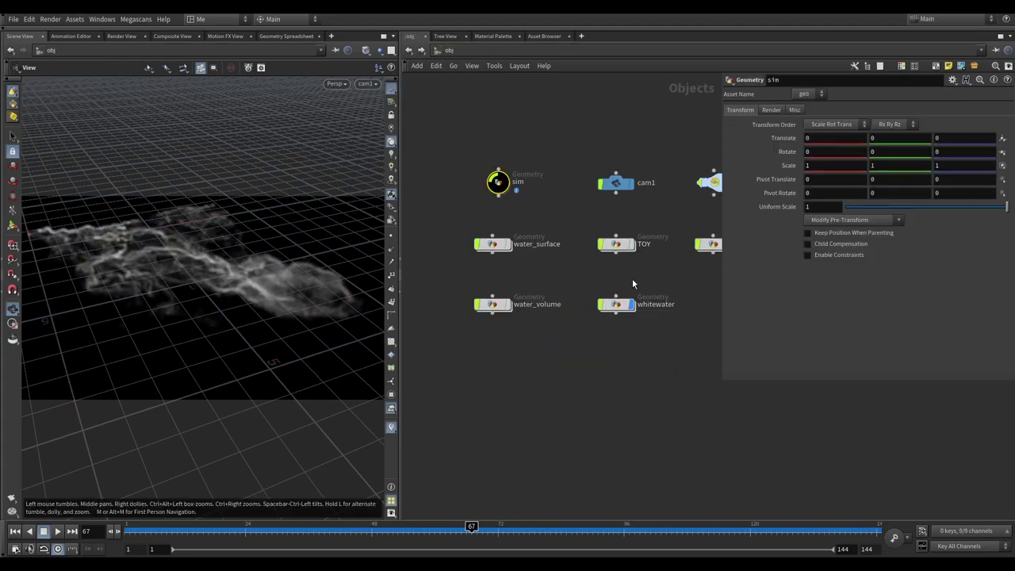
Add a Basic Whitewater material from the Material Palette into /mat
{"action": "left_click", "coordinate": [553, 307]}
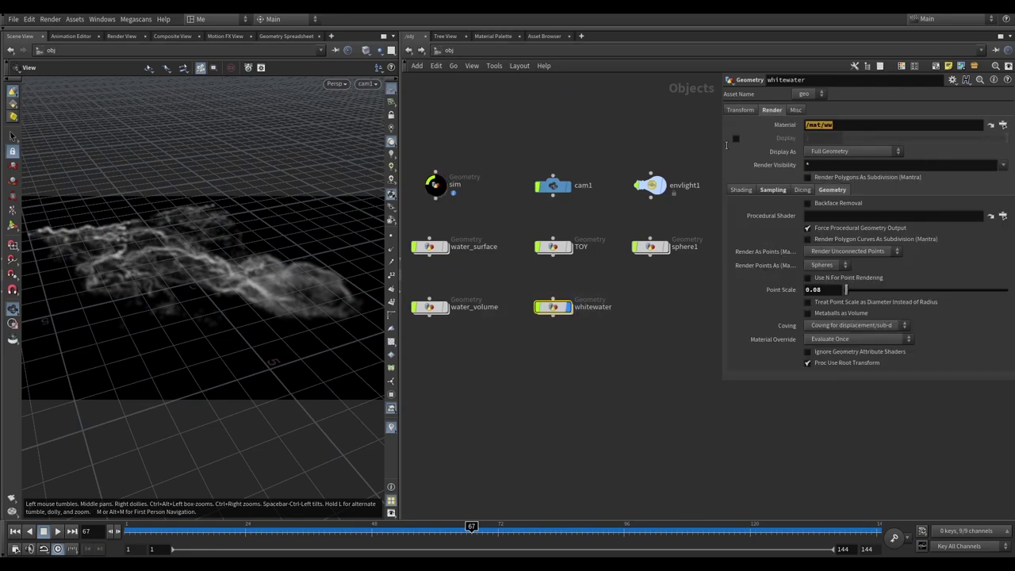
{"action": "left_click", "coordinate": [492, 36]}
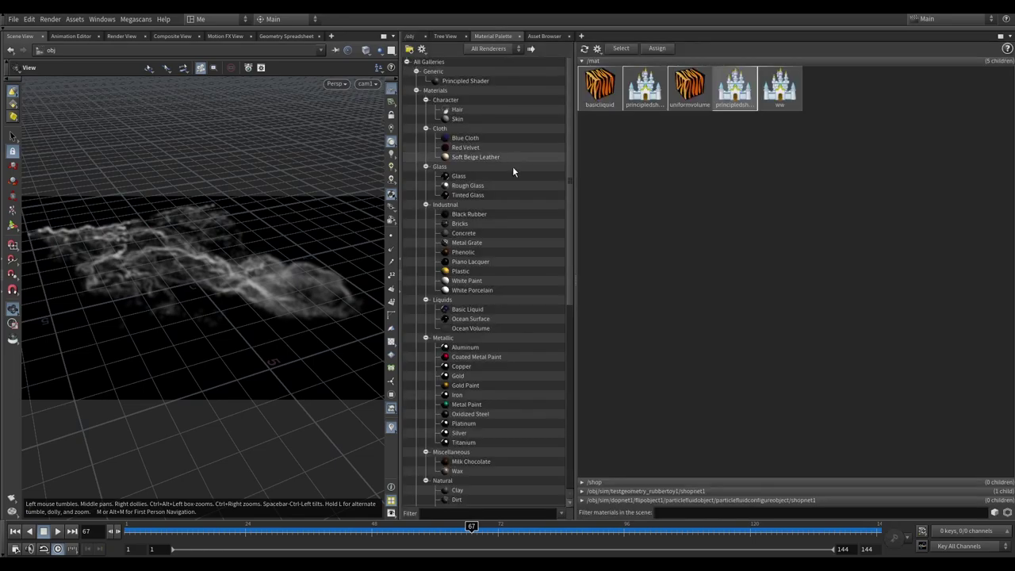
{"action": "scroll", "coordinate": [471, 373], "scroll_direction": "down", "scroll_amount": 5}
{"action": "scroll", "coordinate": [477, 376], "scroll_direction": "down", "scroll_amount": 5}
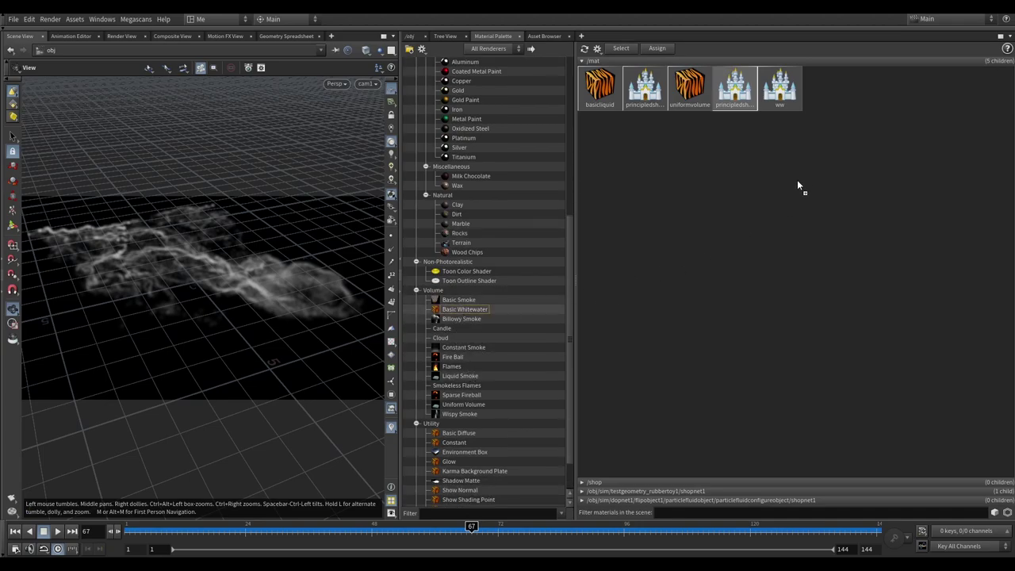
{"action": "left_click_drag", "start_coordinate": [798, 185], "coordinate": [796, 182]}
Assign /mat/basicwhitewater as the whitewater object's render material
{"action": "left_click", "coordinate": [411, 35]}
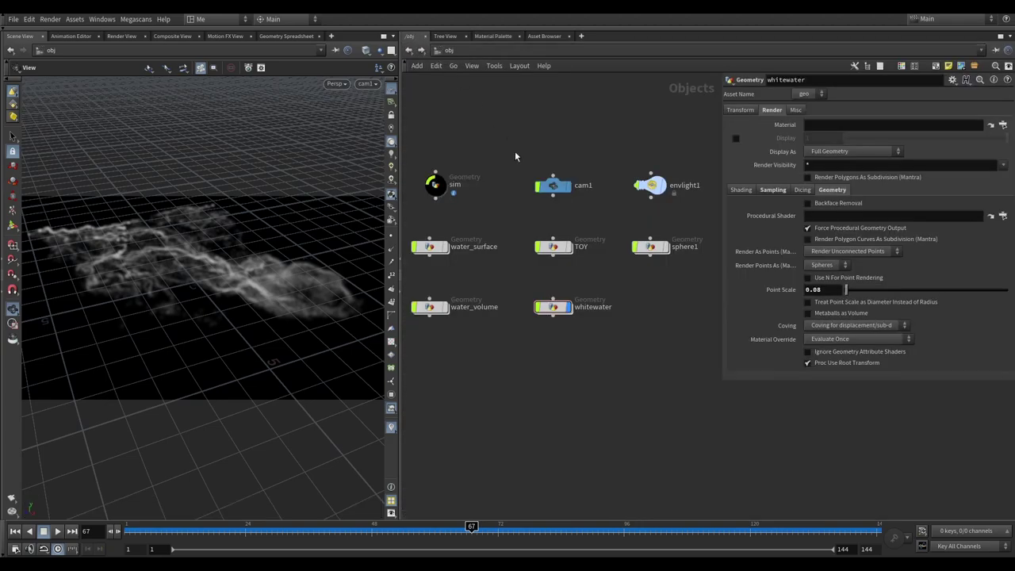
{"action": "left_click", "coordinate": [539, 317]}
{"action": "left_click", "coordinate": [1002, 125]}
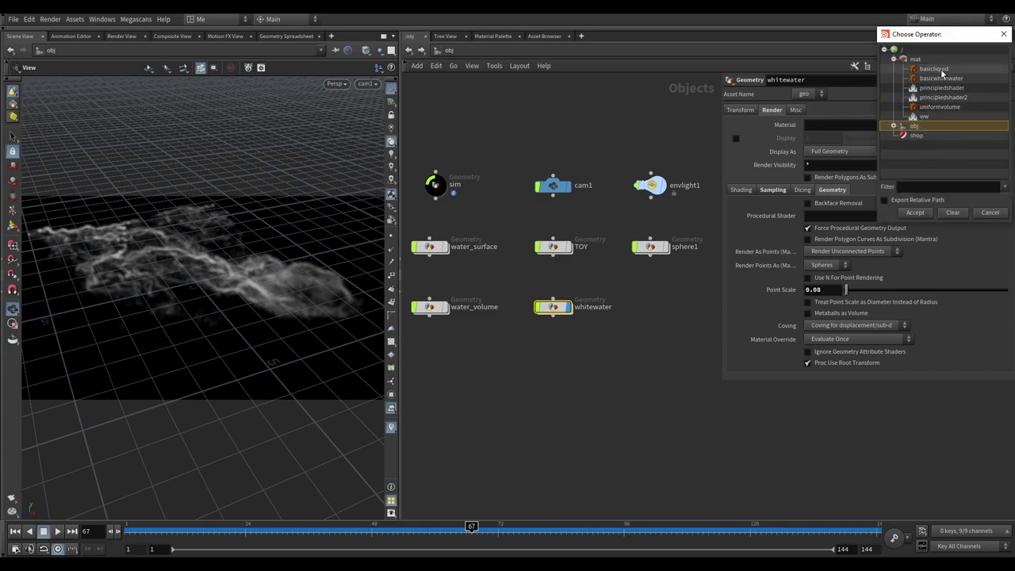
{"action": "left_click", "coordinate": [941, 78]}
{"action": "left_click", "coordinate": [924, 212]}
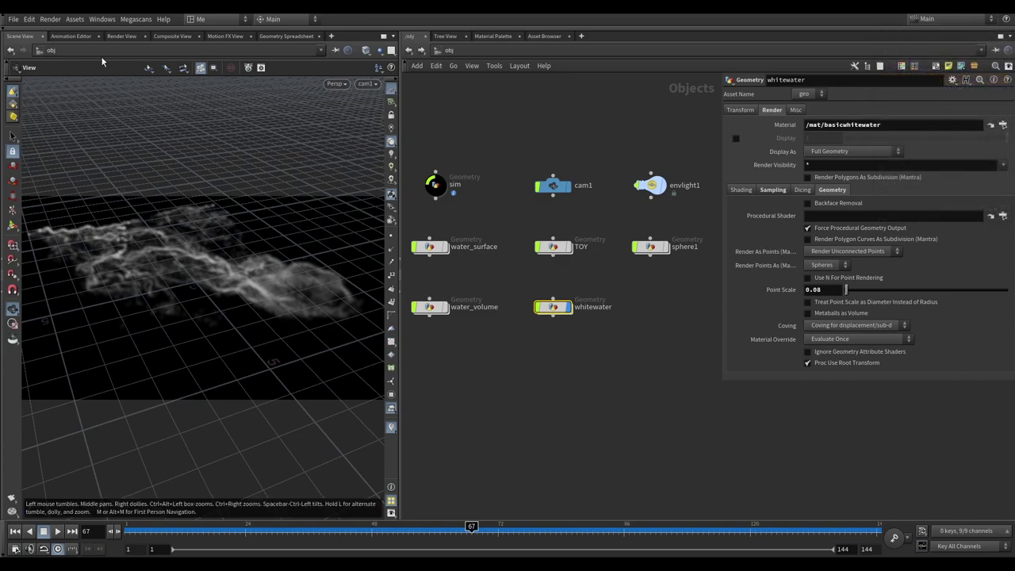
{"action": "left_click", "coordinate": [122, 36]}
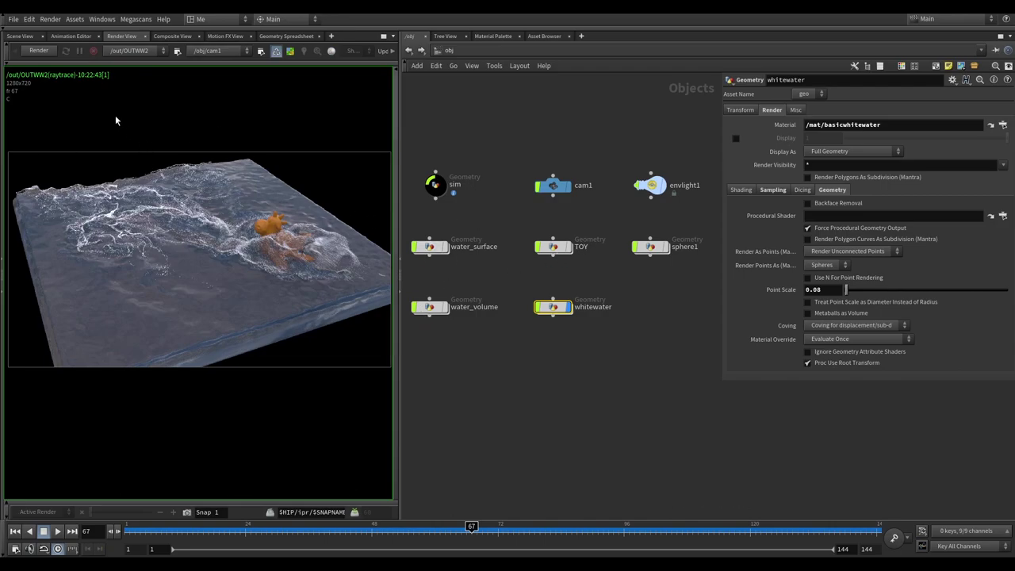
Render the foam with its new whitewater material, then bring up the Material Palette
{"action": "left_click", "coordinate": [46, 50]}
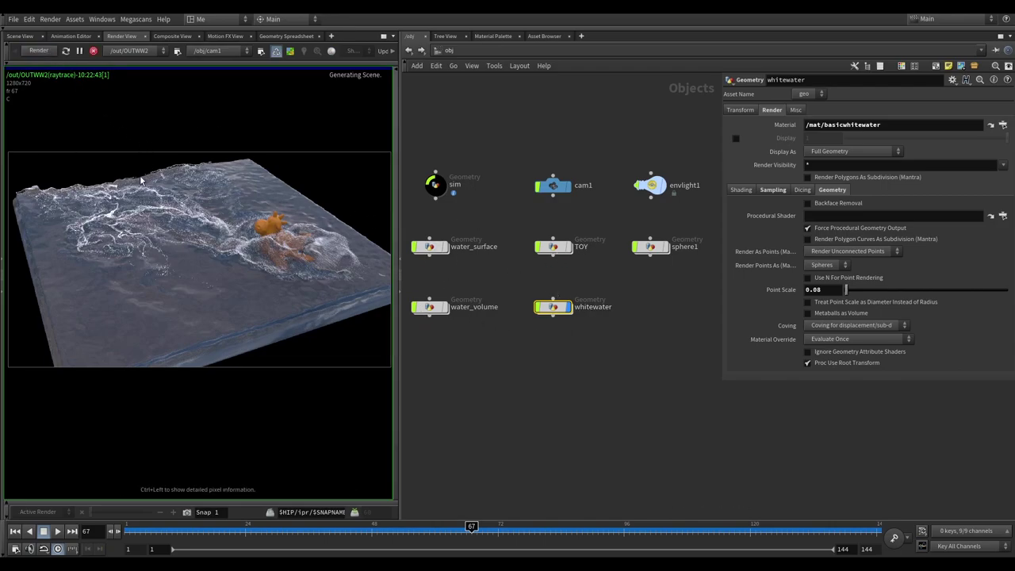
{"action": "right_click", "coordinate": [196, 222]}
{"action": "left_click", "coordinate": [238, 315]}
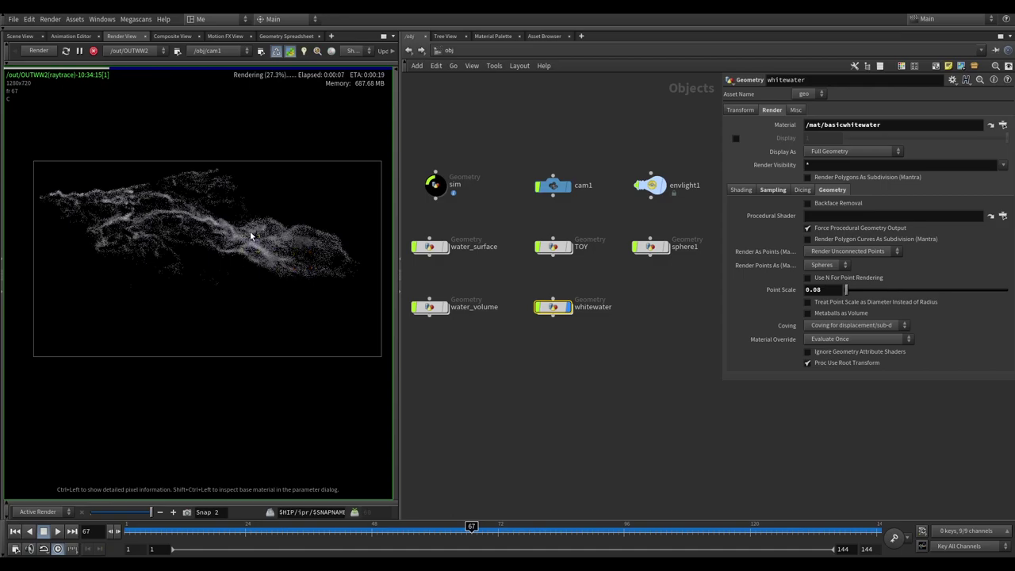
{"action": "left_click", "coordinate": [501, 38]}
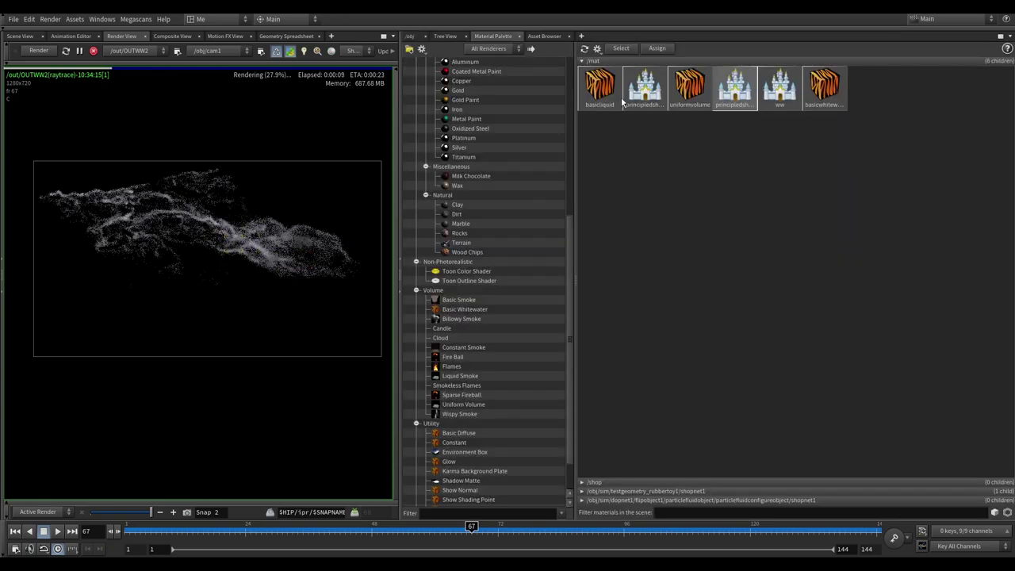
Change the basicwhitewater material's Density Scale from 50 to 2
{"action": "double_click", "coordinate": [825, 87]}
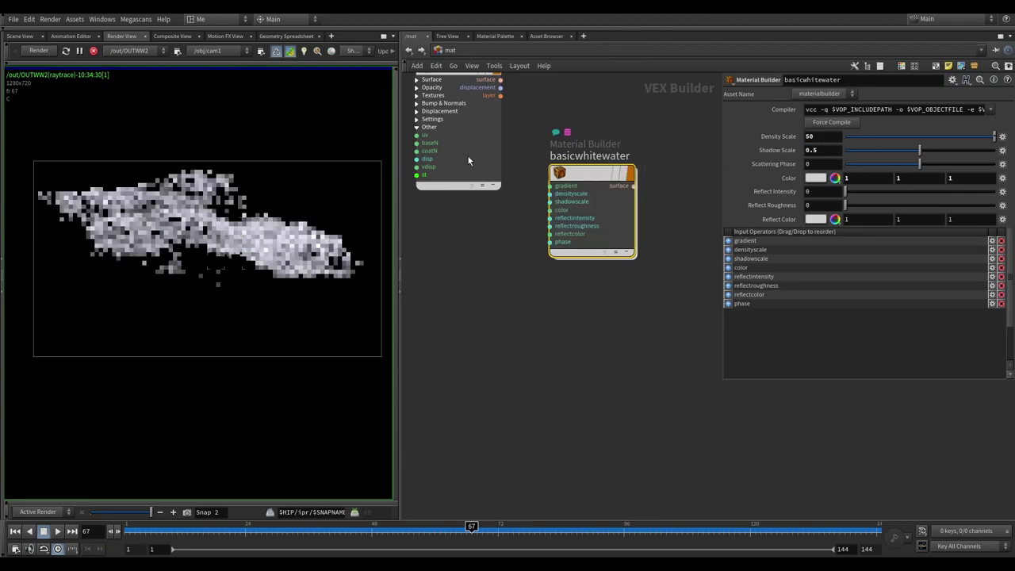
{"action": "scroll", "coordinate": [207, 244], "scroll_direction": "up", "scroll_amount": 2}
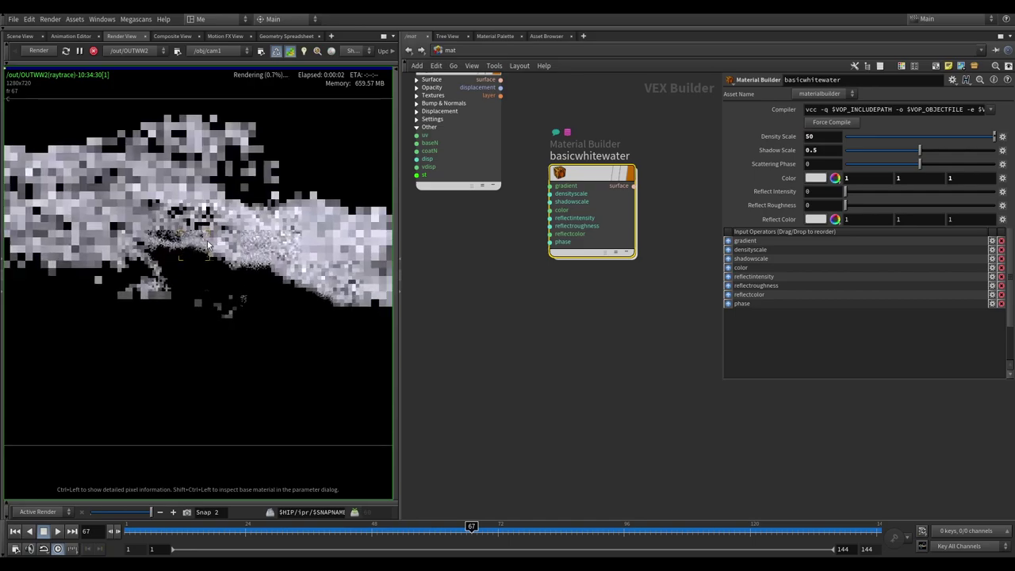
{"action": "middle_click_drag", "start_coordinate": [190, 252], "coordinate": [210, 255]}
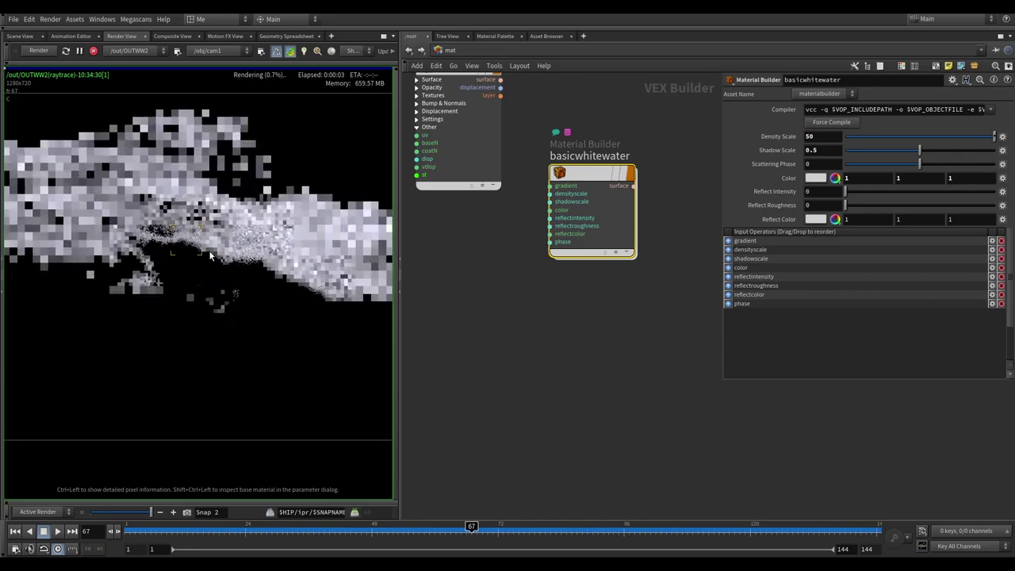
{"action": "double_click", "coordinate": [825, 137]}
{"action": "type", "text": "2"}
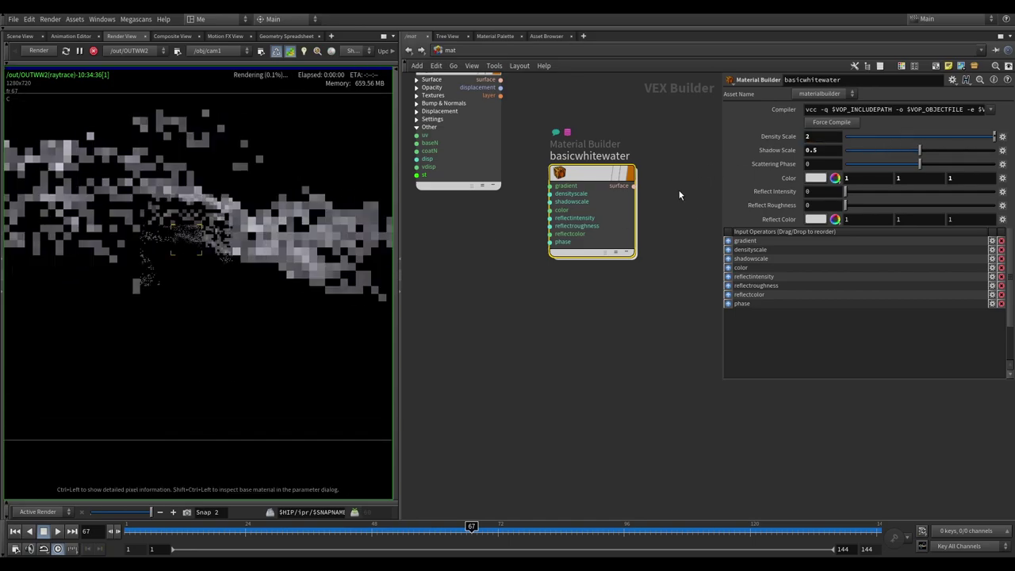
{"action": "scroll", "coordinate": [216, 214], "scroll_direction": "down", "scroll_amount": 1}
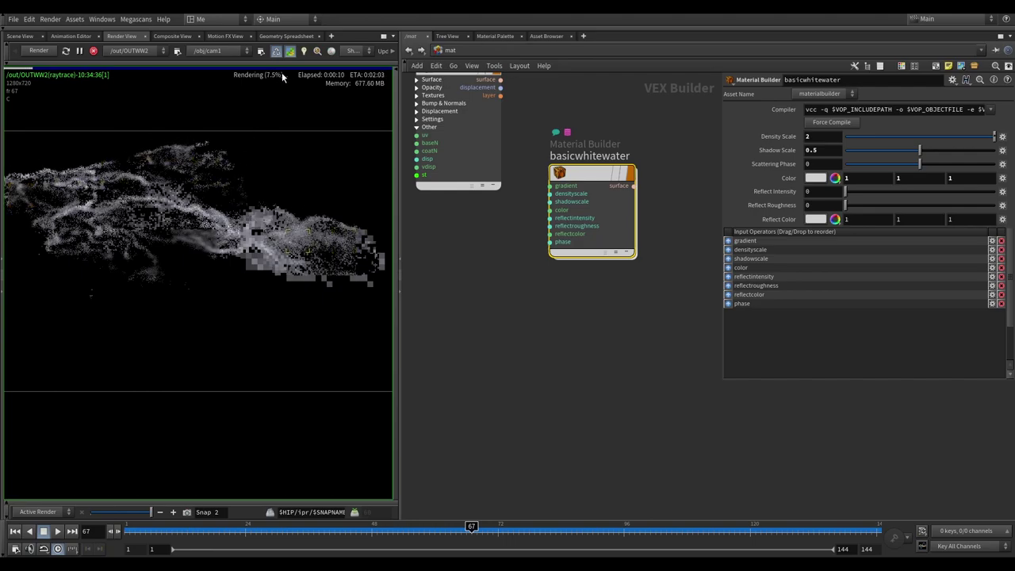
{"action": "scroll", "coordinate": [167, 226], "scroll_direction": "down", "scroll_amount": 2}
{"action": "scroll", "coordinate": [168, 226], "scroll_direction": "up", "scroll_amount": 1}
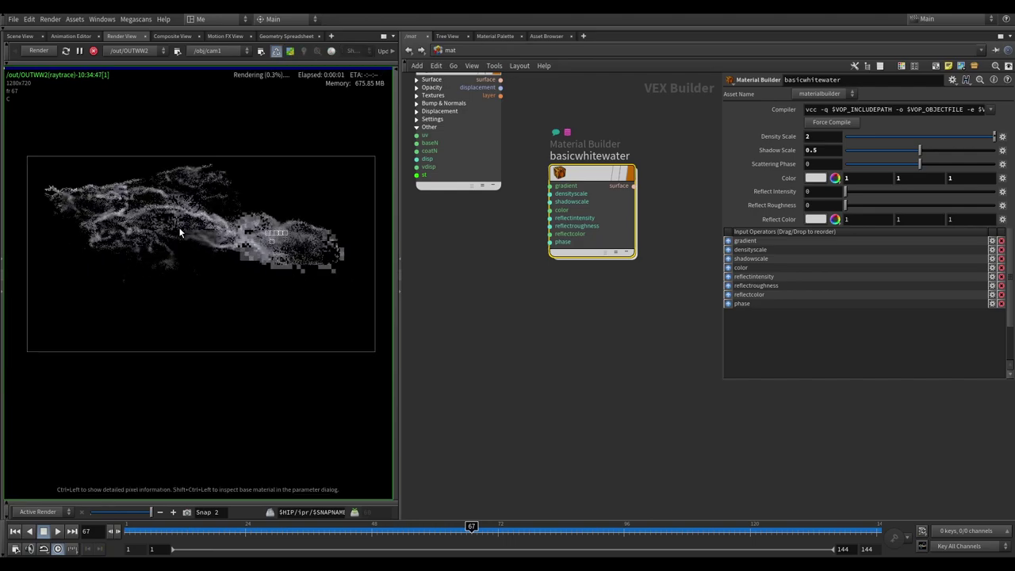